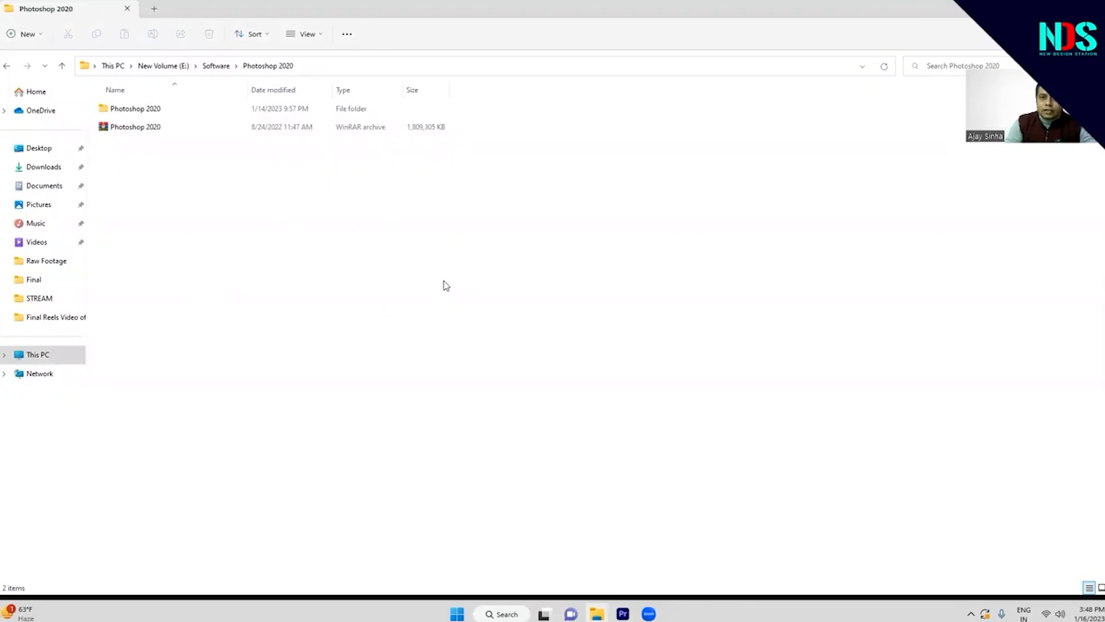
# - Show the extended set of extraction options for the Photoshop 2020 WinRAR archive
pyautogui.click(178, 130)
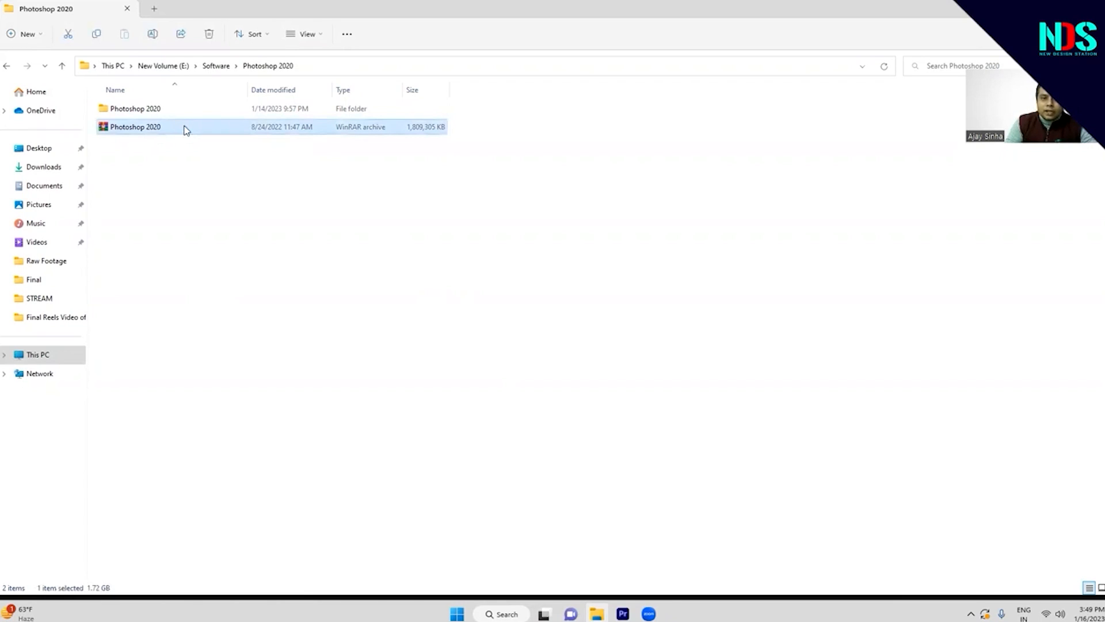
pyautogui.rightClick(186, 130)
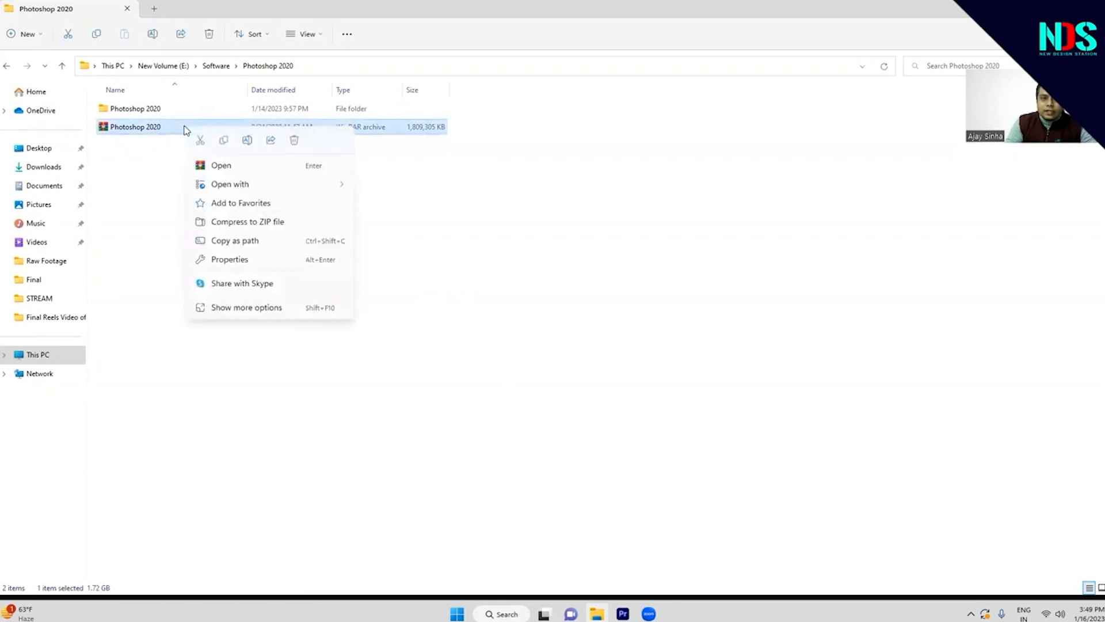
pyautogui.click(263, 309)
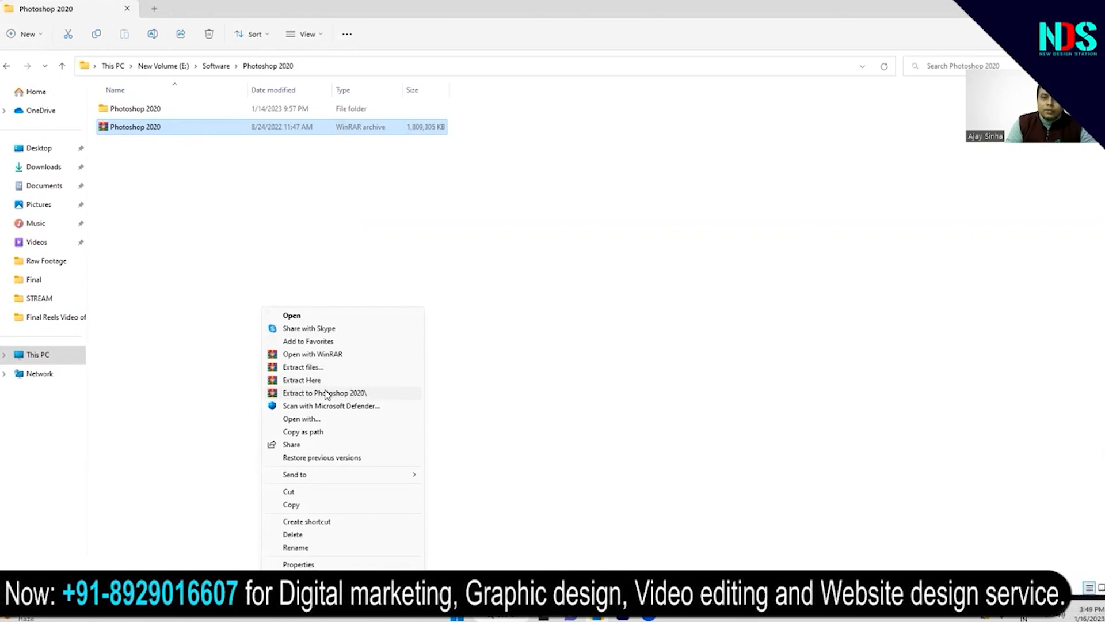
# - Open the Photoshop 2020 folder and go into its Adobe_Photoshop_2020 Multilingual subfolder
pyautogui.click(165, 110)
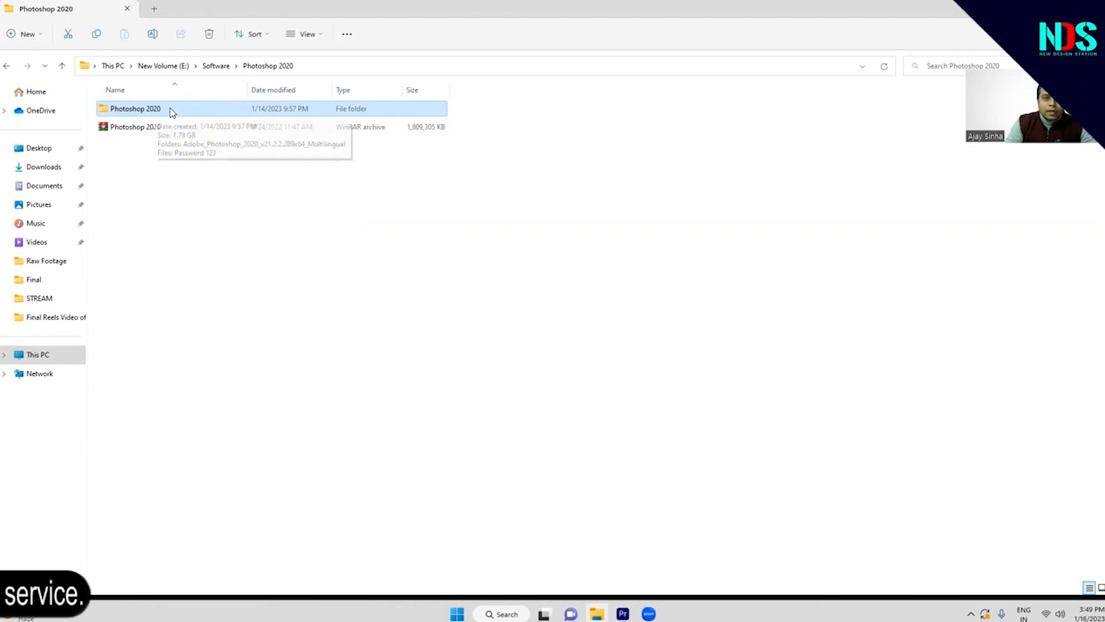
pyautogui.doubleClick(191, 109)
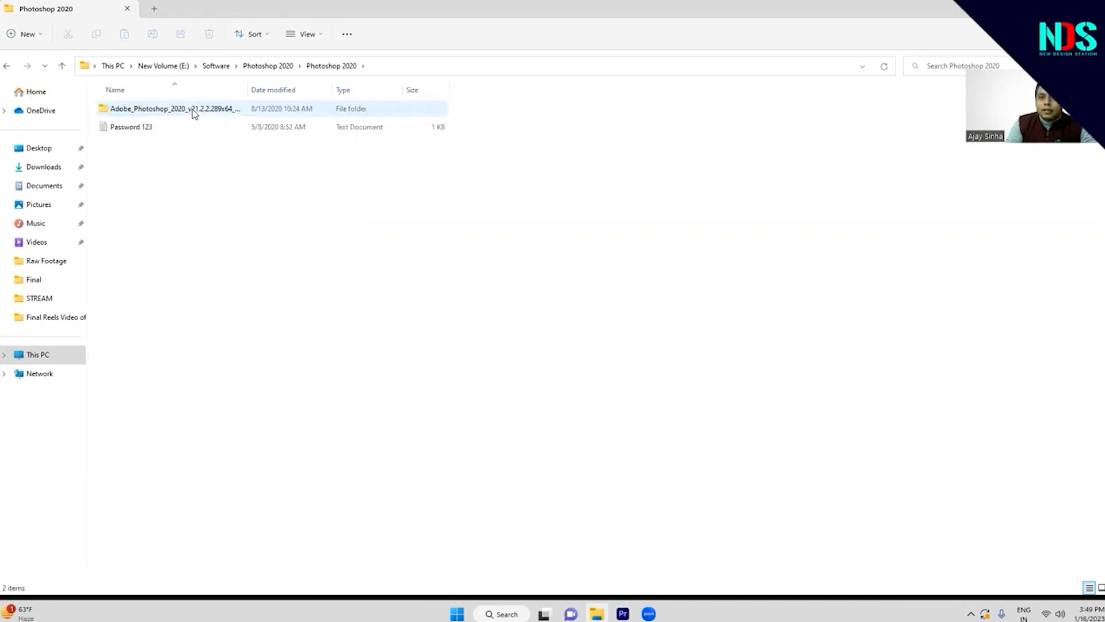
pyautogui.doubleClick(196, 113)
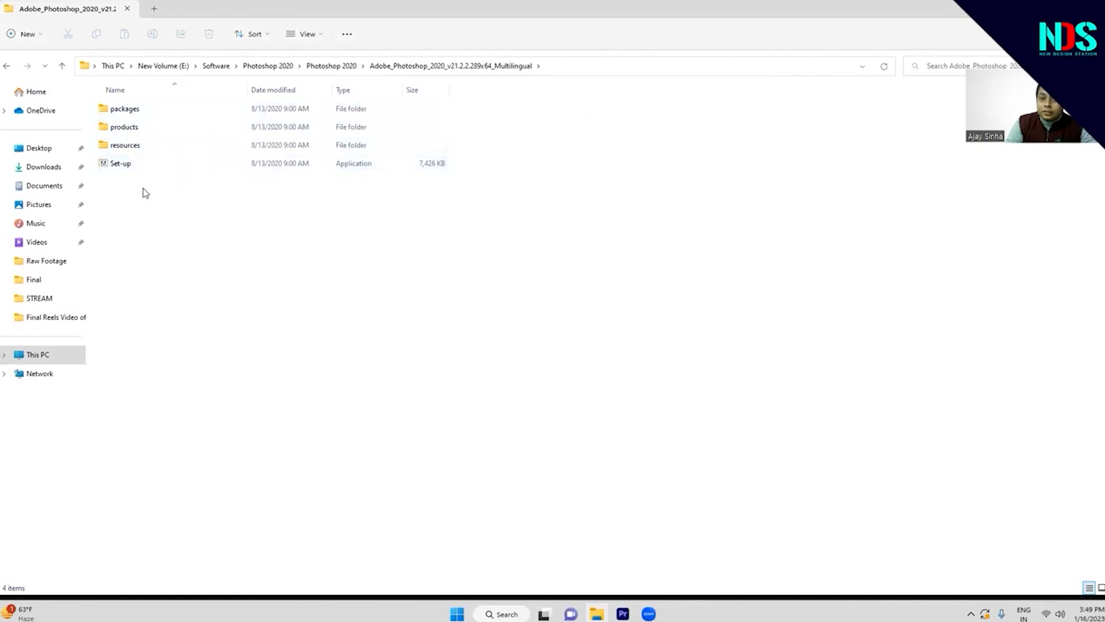
# - Run Set-up to install Photoshop 2020 in English (North America) at the default location, and close the finished installer
pyautogui.doubleClick(167, 163)
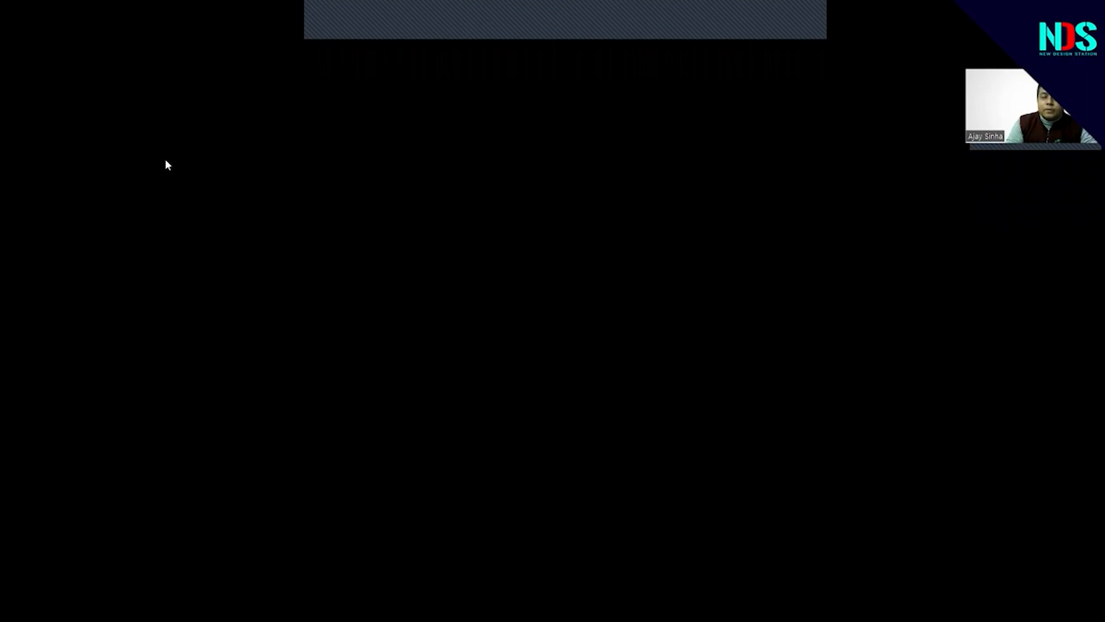
pyautogui.click(486, 403)
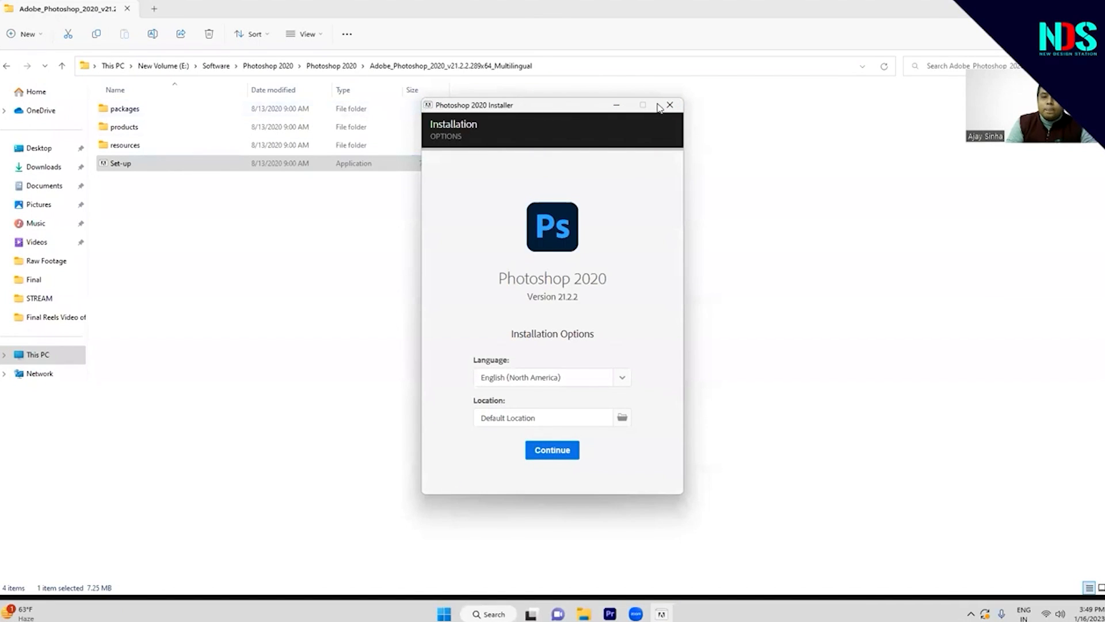
pyautogui.click(541, 452)
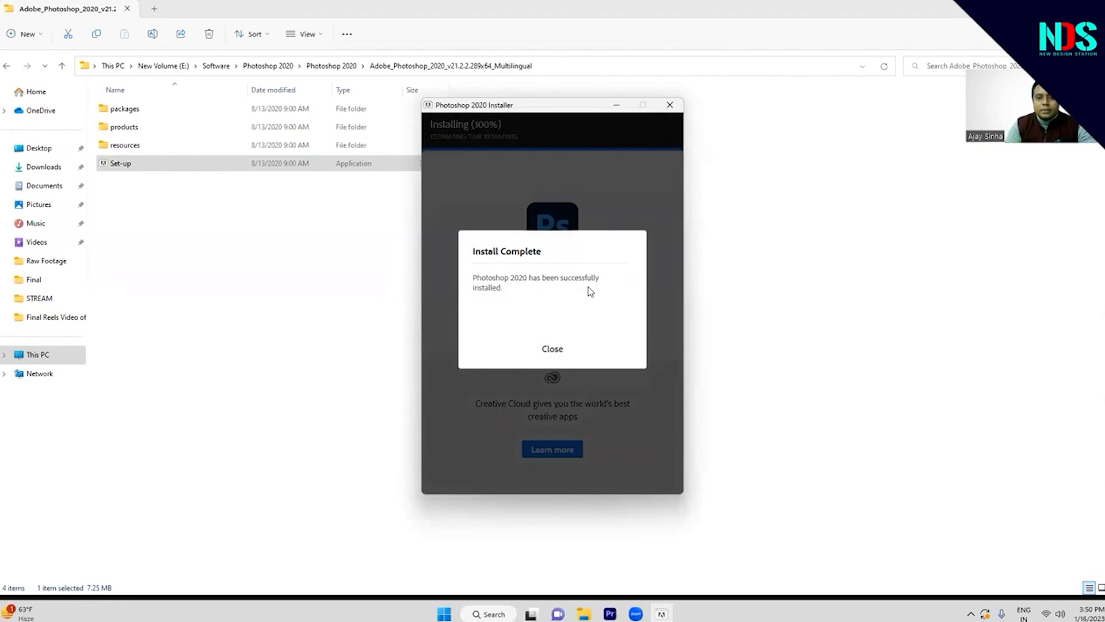
pyautogui.click(548, 350)
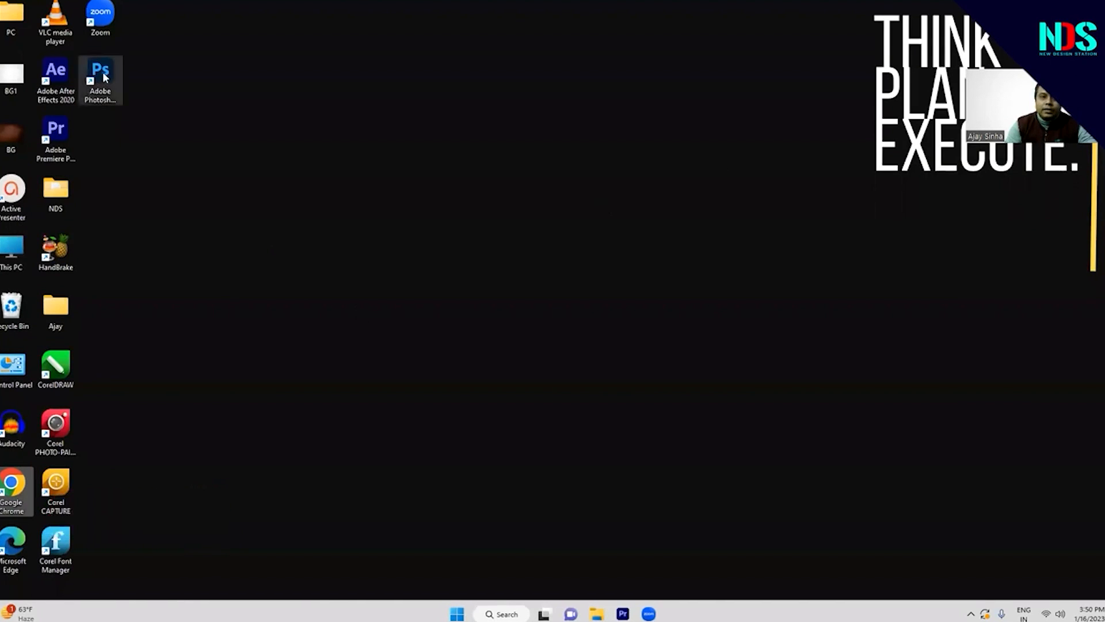
# - Launch Adobe Photoshop 2020 from the desktop
pyautogui.click(105, 77)
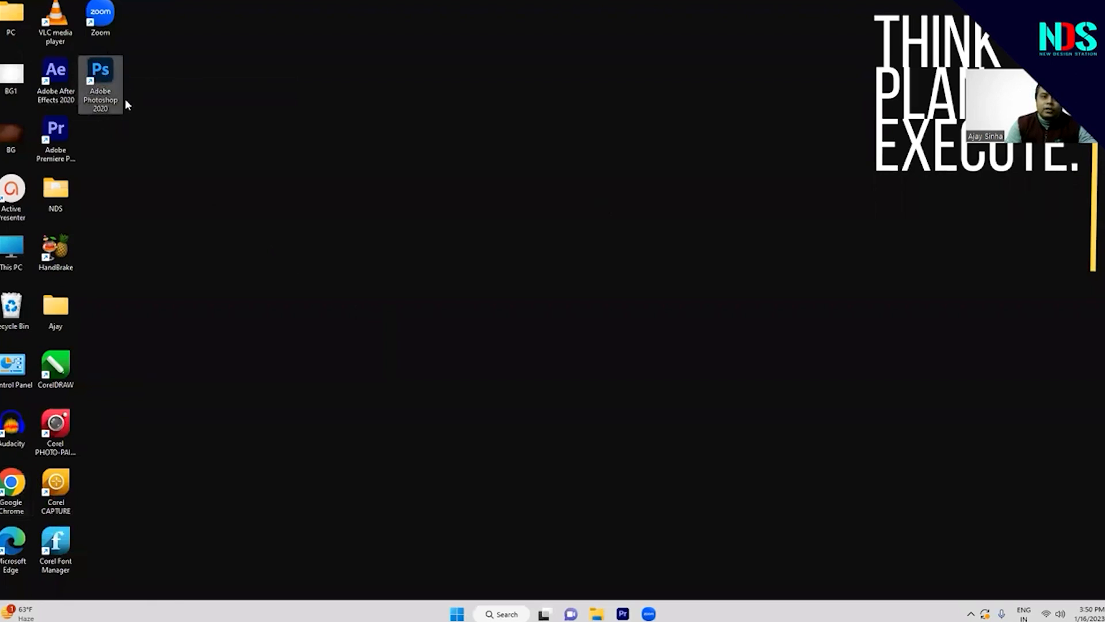
pyautogui.doubleClick(108, 74)
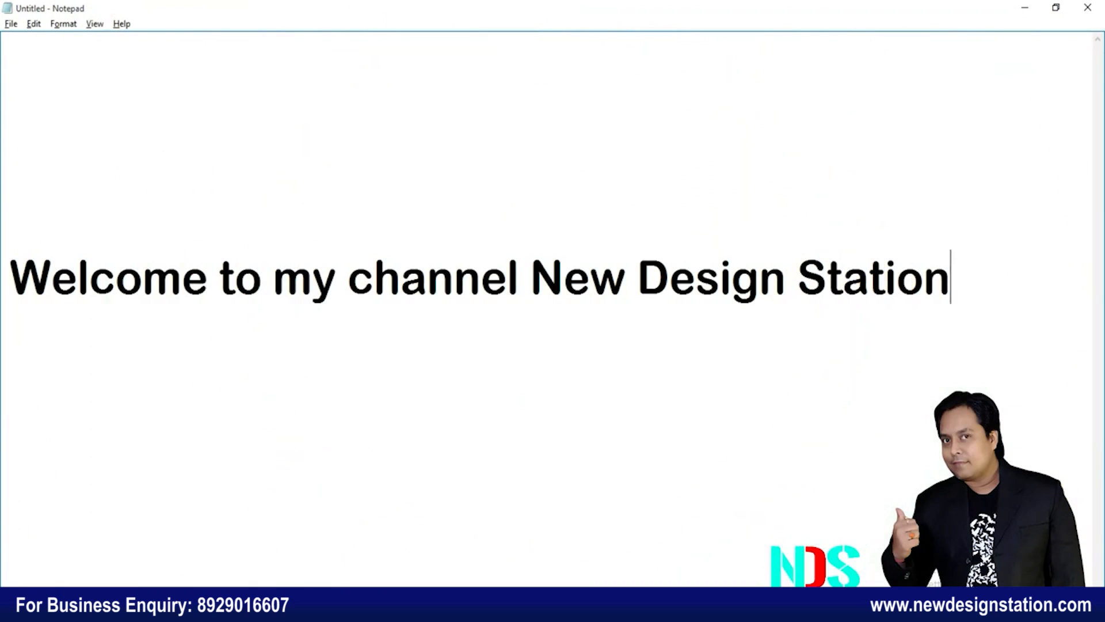
# - Switch to Notepad and delete the line "Welcome to my channel New Design Station"
pyautogui.press('BackSpace')
pyautogui.press('BackSpace')
pyautogui.press('BackSpace')
pyautogui.press('BackSpace')
pyautogui.press('BackSpace')
pyautogui.press('BackSpace')
pyautogui.press('BackSpace')
pyautogui.press('BackSpace')
pyautogui.press('BackSpace')
pyautogui.press('BackSpace')
pyautogui.press('BackSpace')
pyautogui.press('BackSpace')
pyautogui.press('BackSpace')
pyautogui.press('BackSpace')
pyautogui.press('BackSpace')
pyautogui.press('BackSpace')
pyautogui.press('BackSpace')
pyautogui.press('BackSpace')
pyautogui.press('BackSpace')
pyautogui.press('BackSpace')
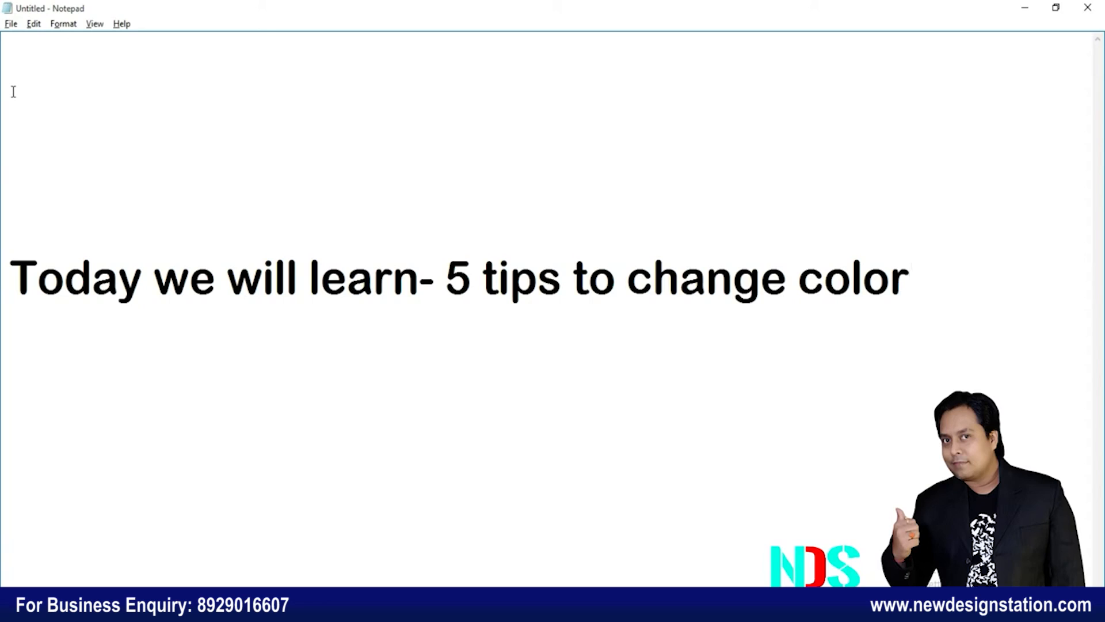
# - Delete the line "Today we will learn- 5 tips to change color" from the note
pyautogui.press('BackSpace')
pyautogui.press('BackSpace')
pyautogui.press('BackSpace')
pyautogui.press('BackSpace')
pyautogui.press('BackSpace')
pyautogui.press('BackSpace')
pyautogui.press('BackSpace')
pyautogui.press('BackSpace')
pyautogui.press('BackSpace')
pyautogui.press('BackSpace')
pyautogui.press('BackSpace')
pyautogui.press('BackSpace')
pyautogui.press('BackSpace')
pyautogui.press('BackSpace')
pyautogui.press('BackSpace')
pyautogui.press('BackSpace')
pyautogui.press('BackSpace')
pyautogui.press('BackSpace')
pyautogui.press('BackSpace')
pyautogui.press('BackSpace')
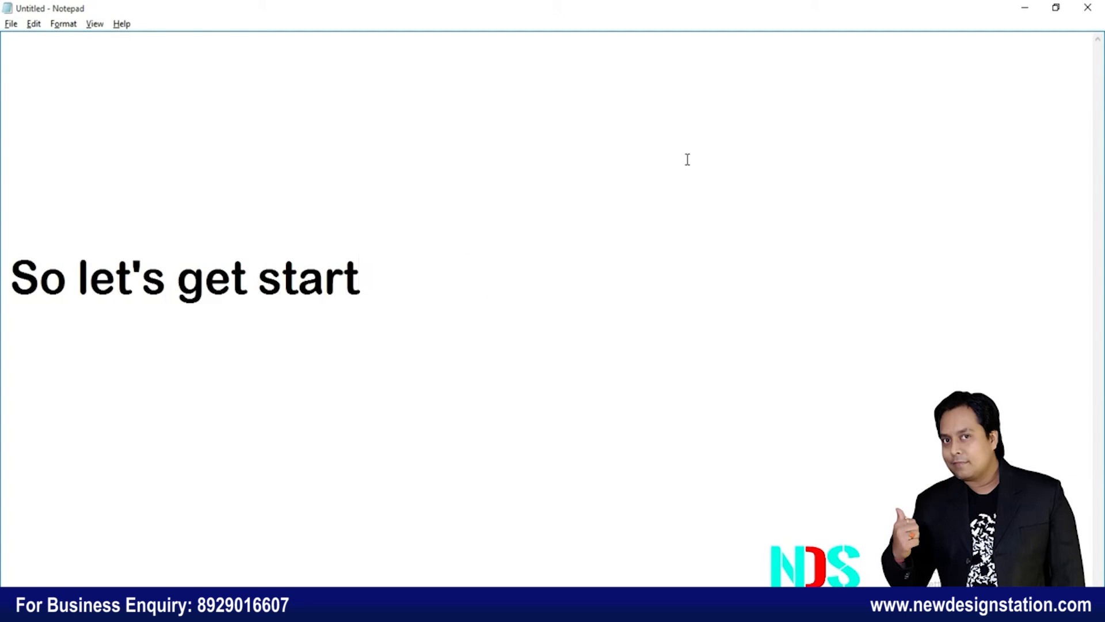
# - Delete the line "So let's get start" from the note
pyautogui.press('BackSpace')
pyautogui.press('BackSpace')
pyautogui.press('BackSpace')
pyautogui.press('BackSpace')
pyautogui.press('BackSpace')
pyautogui.press('BackSpace')
pyautogui.press('BackSpace')
pyautogui.press('BackSpace')
pyautogui.press('BackSpace')
pyautogui.press('BackSpace')
pyautogui.press('BackSpace')
pyautogui.press('BackSpace')
pyautogui.press('BackSpace')
pyautogui.press('BackSpace')
pyautogui.press('BackSpace')
pyautogui.press('BackSpace')
pyautogui.press('BackSpace')
pyautogui.press('BackSpace')
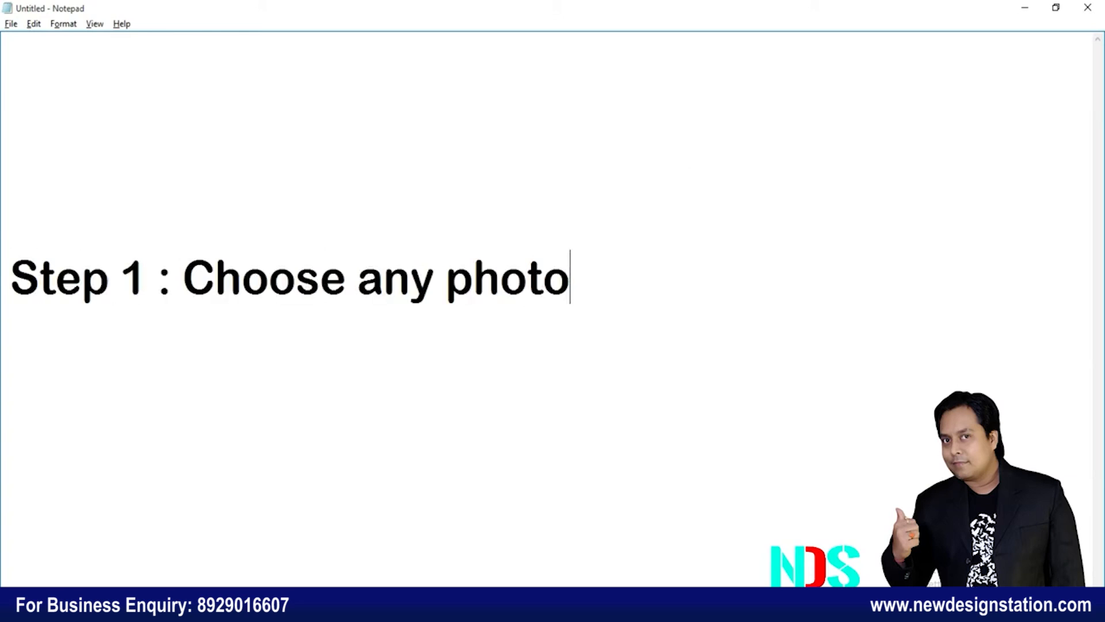
# - Extend the note's Step 1 line to read "Step 1 : Choose any photo, I am selecting this"
pyautogui.write(', I am select')
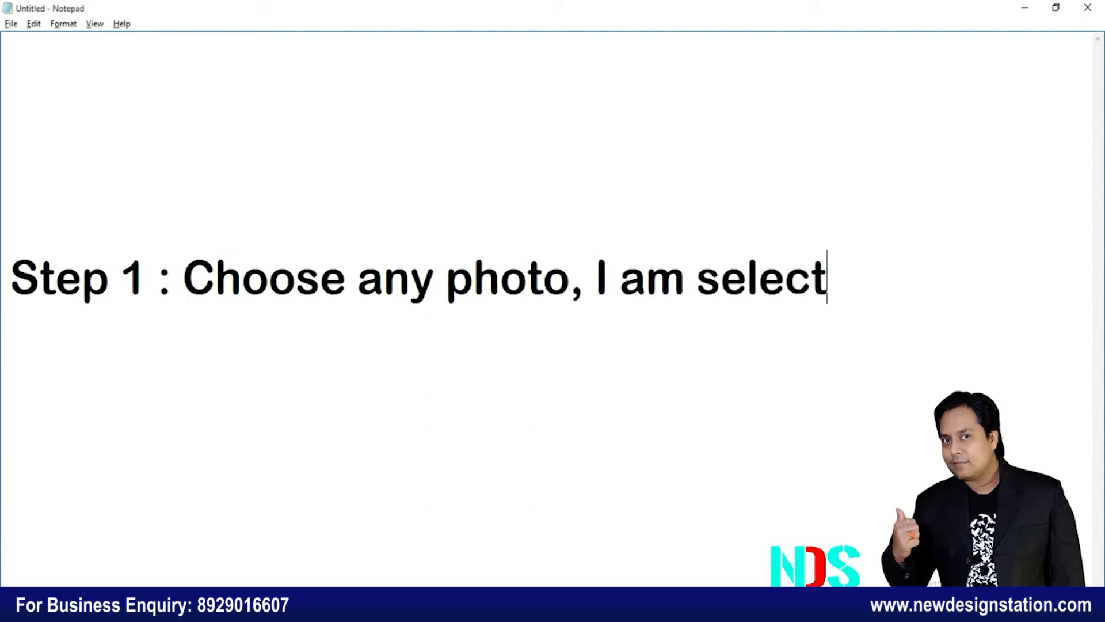
pyautogui.write('ing this')
# - Delete the "Step 1 : Choose any photo" line from the note
pyautogui.press('BackSpace')
pyautogui.press('BackSpace')
pyautogui.press('BackSpace')
pyautogui.press('BackSpace')
pyautogui.press('BackSpace')
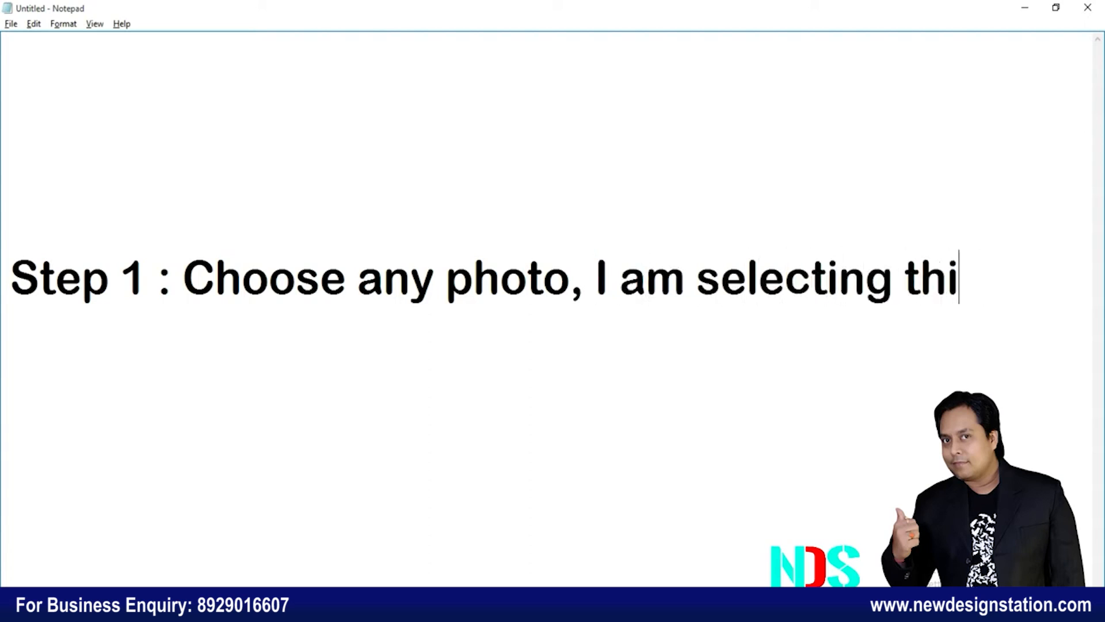
pyautogui.press('BackSpace')
pyautogui.press('BackSpace')
pyautogui.press('BackSpace')
pyautogui.press('BackSpace')
pyautogui.press('BackSpace')
pyautogui.press('BackSpace')
pyautogui.press('BackSpace')
pyautogui.press('BackSpace')
pyautogui.press('BackSpace')
pyautogui.press('BackSpace')
pyautogui.press('BackSpace')
pyautogui.press('BackSpace')
pyautogui.press('BackSpace')
pyautogui.press('BackSpace')
pyautogui.press('BackSpace')
pyautogui.press('BackSpace')
pyautogui.press('BackSpace')
pyautogui.press('BackSpace')
pyautogui.press('BackSpace')
pyautogui.press('BackSpace')
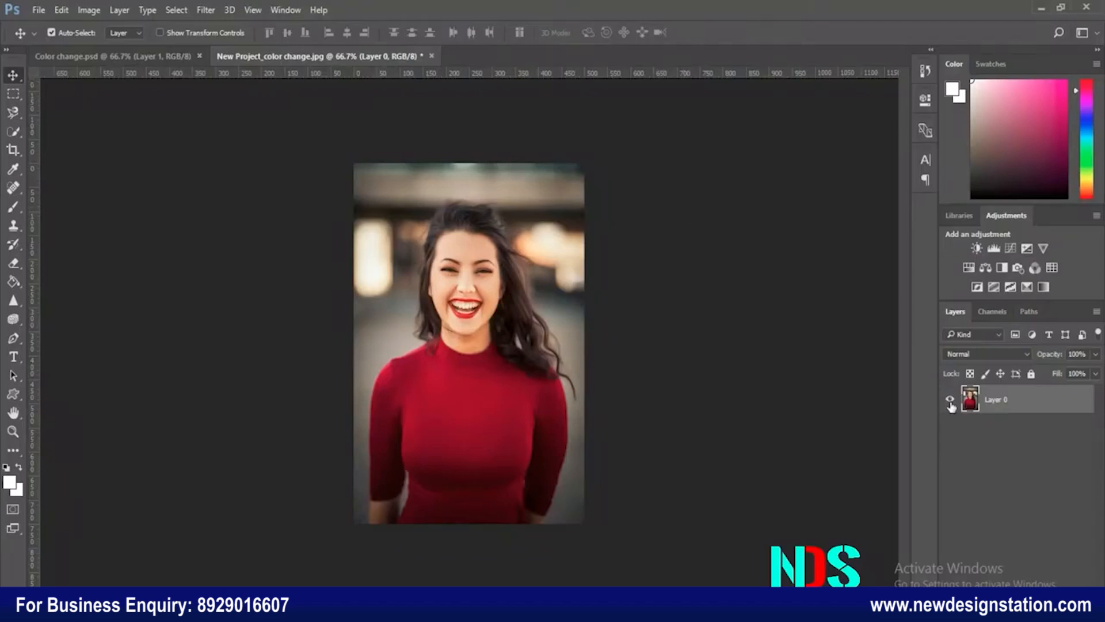
# - Switch to Photoshop and toggle Layer 0's visibility off and on to inspect the photo
pyautogui.click(951, 400)
pyautogui.click(950, 400)
pyautogui.click(950, 400)
pyautogui.click(950, 400)
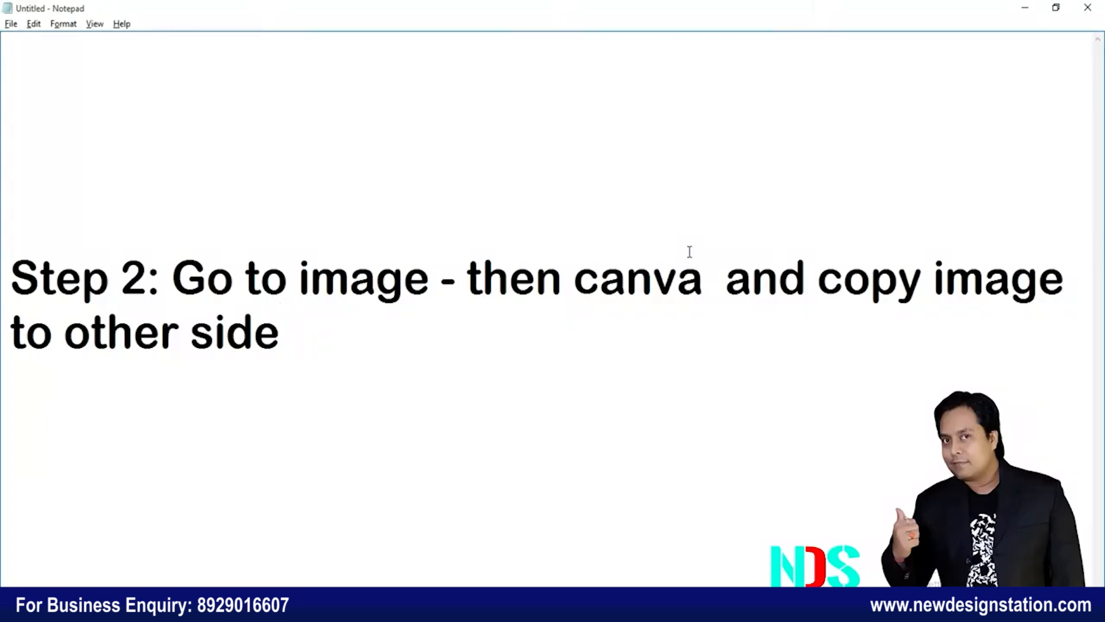
# - Switch back to Notepad and delete the Step 2 text about the canvas and copying the image to the other side
pyautogui.press('BackSpace')
pyautogui.press('BackSpace')
pyautogui.press('BackSpace')
pyautogui.press('BackSpace')
pyautogui.press('BackSpace')
pyautogui.press('BackSpace')
pyautogui.press('BackSpace')
pyautogui.press('BackSpace')
pyautogui.press('BackSpace')
pyautogui.press('BackSpace')
pyautogui.press('BackSpace')
pyautogui.press('BackSpace')
pyautogui.press('BackSpace')
pyautogui.press('BackSpace')
pyautogui.press('BackSpace')
pyautogui.press('BackSpace')
pyautogui.press('BackSpace')
pyautogui.press('BackSpace')
pyautogui.press('BackSpace')
pyautogui.press('BackSpace')
pyautogui.press('BackSpace')
pyautogui.press('BackSpace')
pyautogui.press('BackSpace')
pyautogui.press('BackSpace')
pyautogui.press('BackSpace')
pyautogui.press('BackSpace')
pyautogui.press('BackSpace')
pyautogui.press('BackSpace')
pyautogui.press('BackSpace')
pyautogui.press('BackSpace')
pyautogui.press('BackSpace')
pyautogui.press('BackSpace')
pyautogui.press('BackSpace')
pyautogui.press('BackSpace')
pyautogui.press('BackSpace')
pyautogui.press('BackSpace')
pyautogui.press('BackSpace')
pyautogui.press('BackSpace')
pyautogui.press('BackSpace')
pyautogui.press('BackSpace')
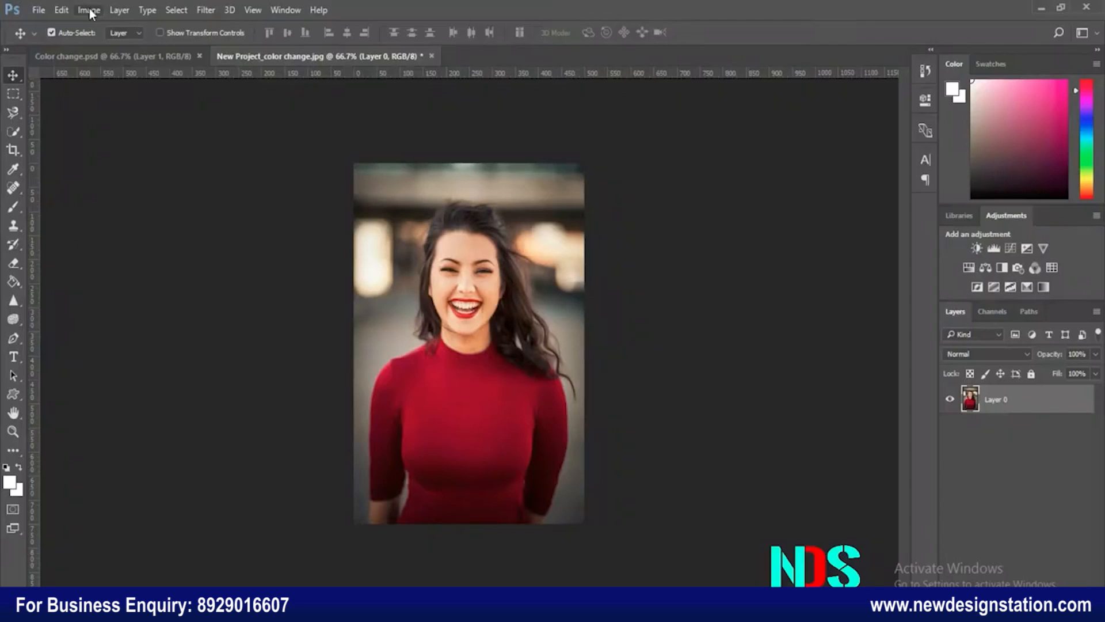
# - In Photoshop, widen the photo's canvas to 1000 pixels, anchored at the middle left so the empty space extends rightward
pyautogui.click(90, 10)
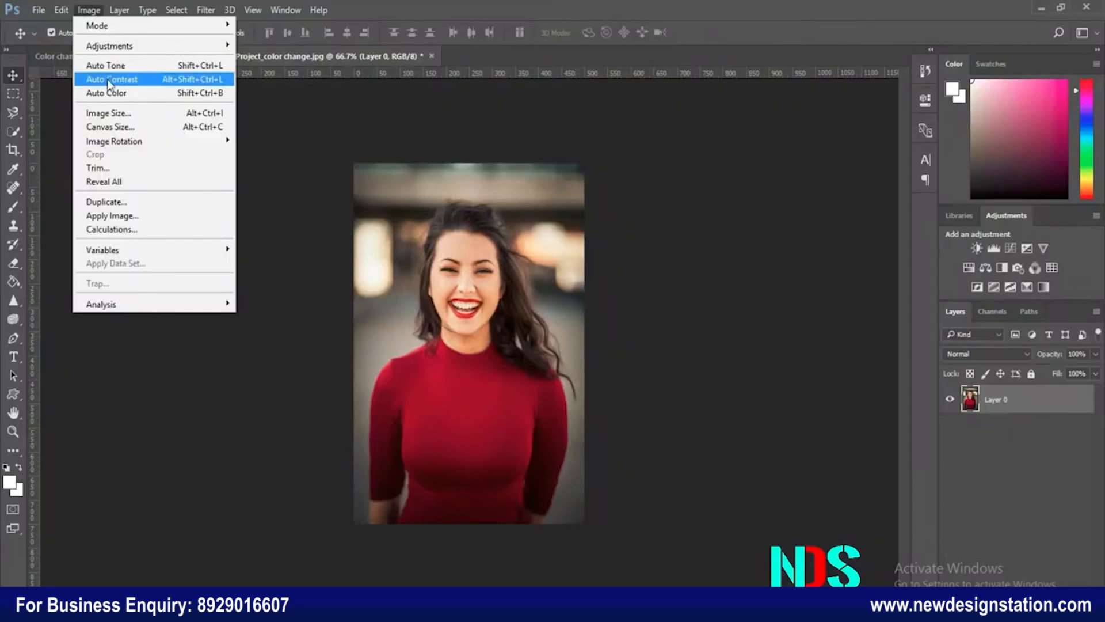
pyautogui.click(109, 127)
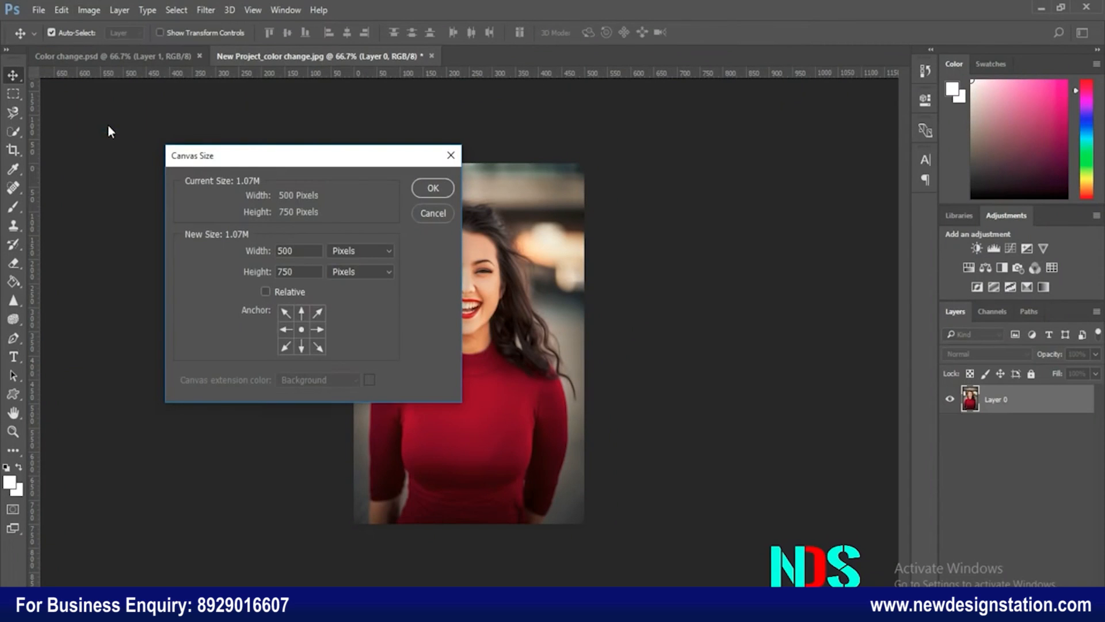
pyautogui.doubleClick(300, 251)
pyautogui.write('1000')
pyautogui.click(286, 331)
pyautogui.click(432, 191)
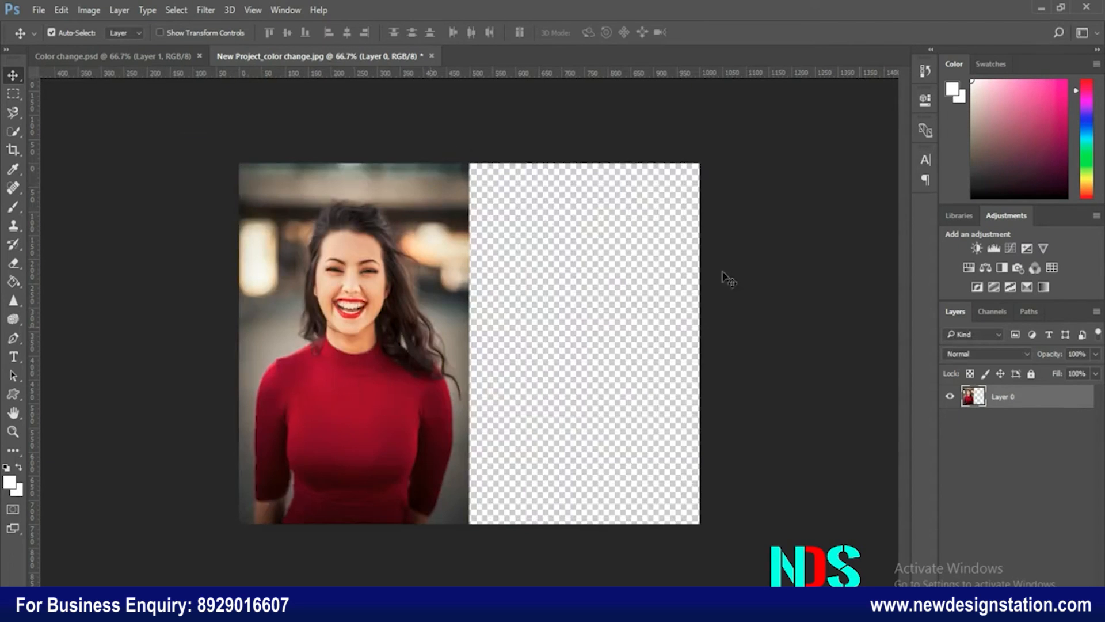
# - Duplicate Layer 0 twice and toggle the top copy's visibility off and back on
pyautogui.hotkey('ctrl', 'j')
pyautogui.hotkey('ctrl', 'j')
pyautogui.click(950, 397)
pyautogui.click(950, 397)
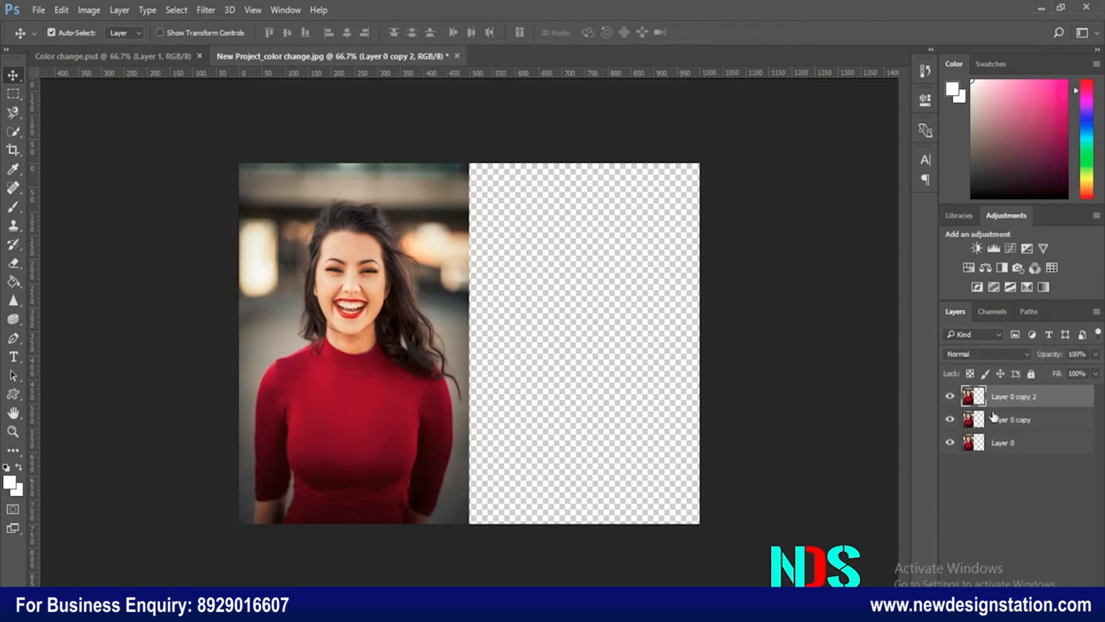
# - Select both duplicated layers and move them rightward together until they fill the empty half of the canvas
pyautogui.keyDown('shift'); pyautogui.click(1020, 420); pyautogui.keyUp('shift')
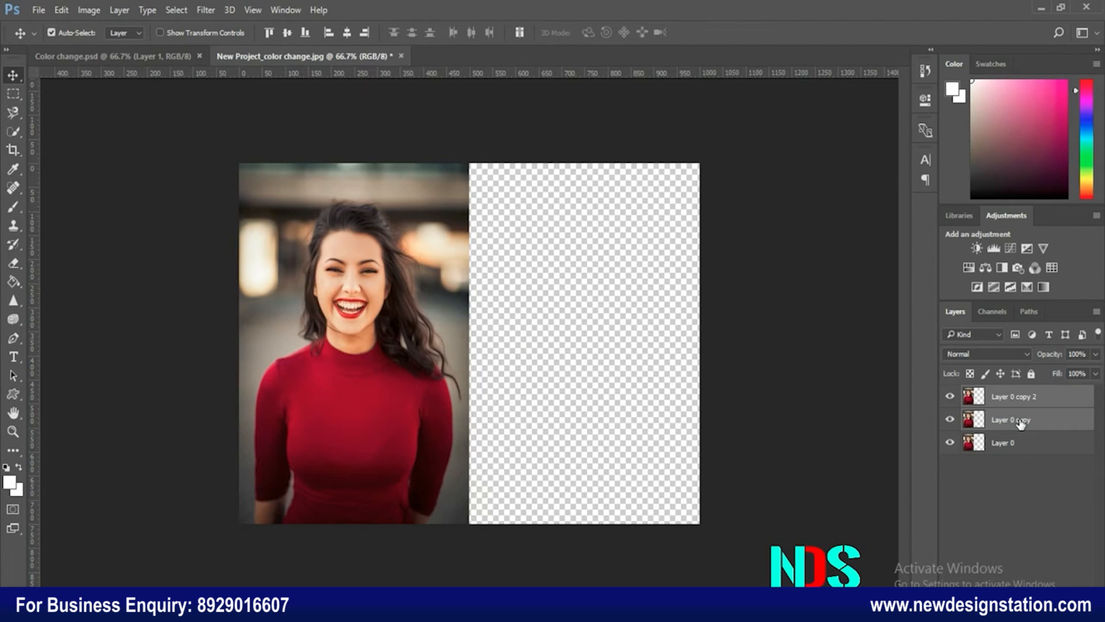
pyautogui.hotkey('shift', 'Right')
pyautogui.hotkey('shift', 'Right')
pyautogui.hotkey('shift', 'Right')
pyautogui.hotkey('shift', 'Right')
pyautogui.hotkey('shift', 'Right')
pyautogui.hotkey('shift', 'Right')
pyautogui.hotkey('shift', 'Right')
pyautogui.hotkey('shift', 'Right')
pyautogui.hotkey('shift', 'Right')
pyautogui.hotkey('shift', 'Right')
pyautogui.hotkey('shift', 'Right')
pyautogui.hotkey('shift', 'Right')
pyautogui.hotkey('shift', 'Right')
pyautogui.hotkey('shift', 'Right')
pyautogui.hotkey('shift', 'Right')
pyautogui.hotkey('shift', 'Right')
pyautogui.hotkey('shift', 'Right')
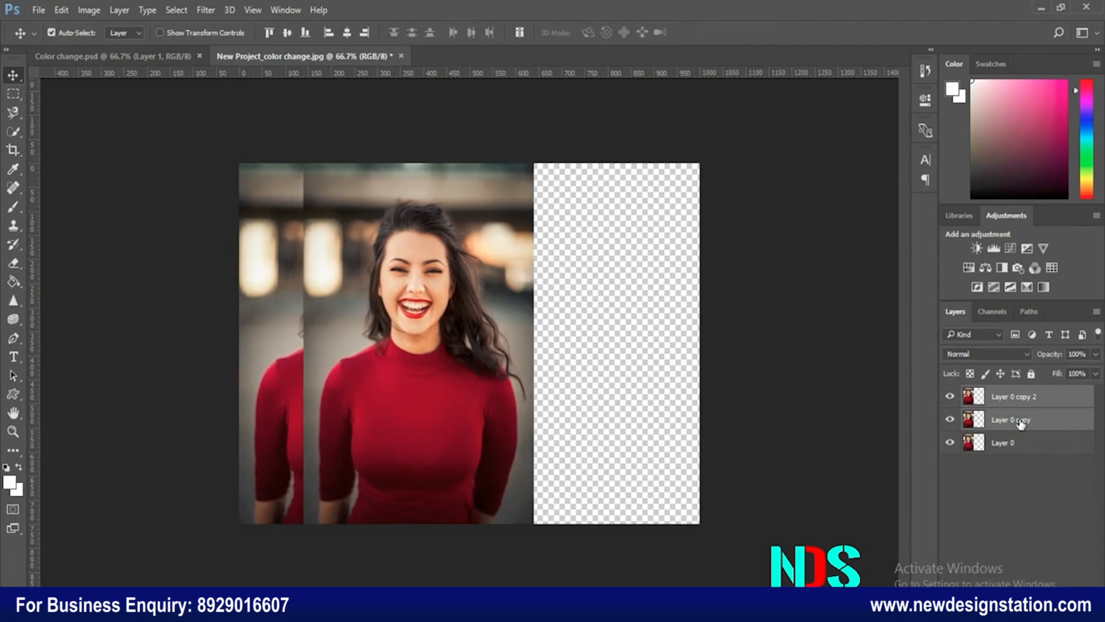
pyautogui.hotkey('shift', 'Right')
pyautogui.hotkey('shift', 'Right')
pyautogui.hotkey('shift', 'Right')
pyautogui.hotkey('shift', 'Right')
pyautogui.hotkey('shift', 'Right')
pyautogui.hotkey('shift', 'Right')
pyautogui.hotkey('shift', 'Right')
pyautogui.hotkey('shift', 'Right')
pyautogui.hotkey('shift', 'Right')
pyautogui.hotkey('shift', 'Right')
pyautogui.hotkey('shift', 'Right')
pyautogui.hotkey('shift', 'Right')
pyautogui.hotkey('shift', 'Right')
pyautogui.hotkey('shift', 'Right')
pyautogui.hotkey('shift', 'Right')
pyautogui.hotkey('shift', 'Right')
pyautogui.hotkey('shift', 'Right')
pyautogui.hotkey('shift', 'Right')
pyautogui.hotkey('shift', 'Right')
pyautogui.hotkey('shift', 'Right')
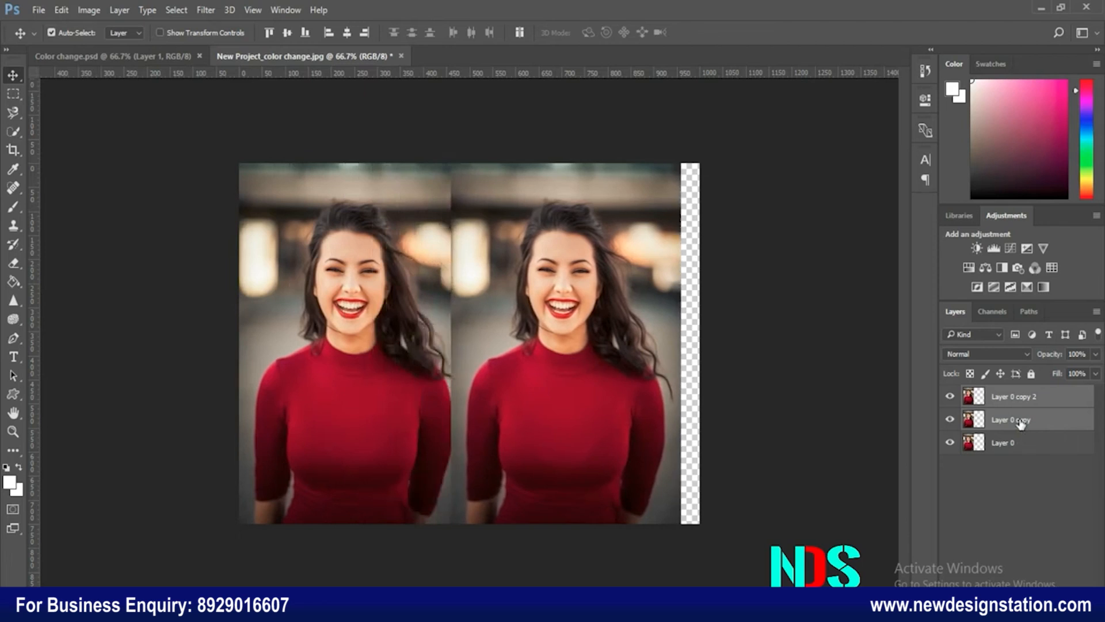
pyautogui.hotkey('shift', 'Right')
pyautogui.hotkey('shift', 'Right')
pyautogui.hotkey('shift', 'Right')
pyautogui.hotkey('shift', 'Right')
pyautogui.hotkey('shift', 'Right')
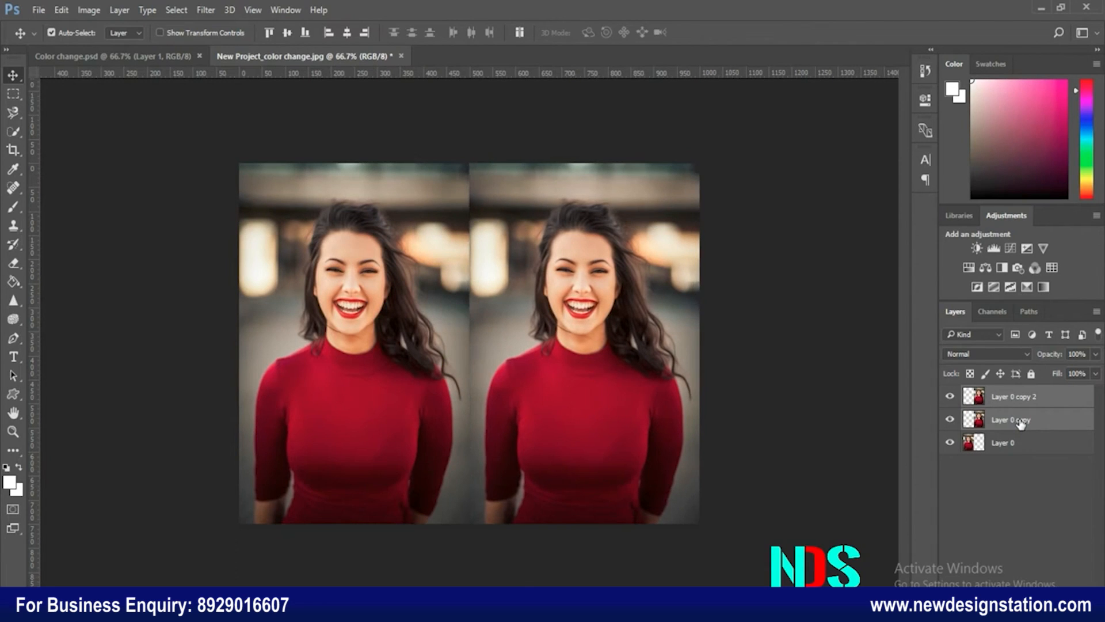
pyautogui.click(1000, 478)
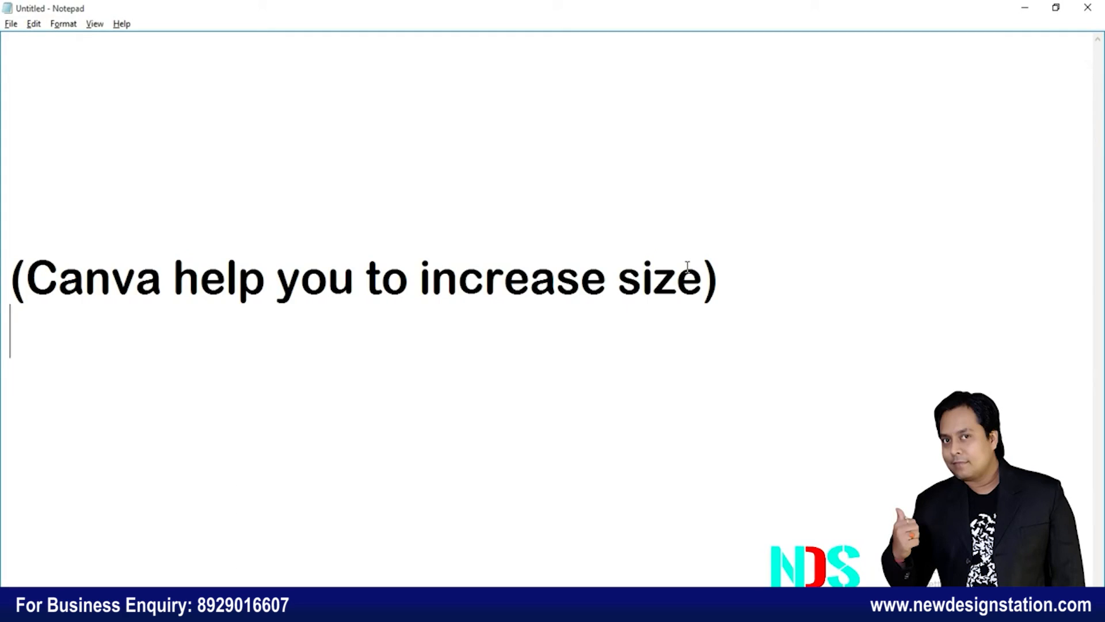
# - Switch to Notepad and add the line "mostly we used in website design" below the canvas note
pyautogui.write('o')
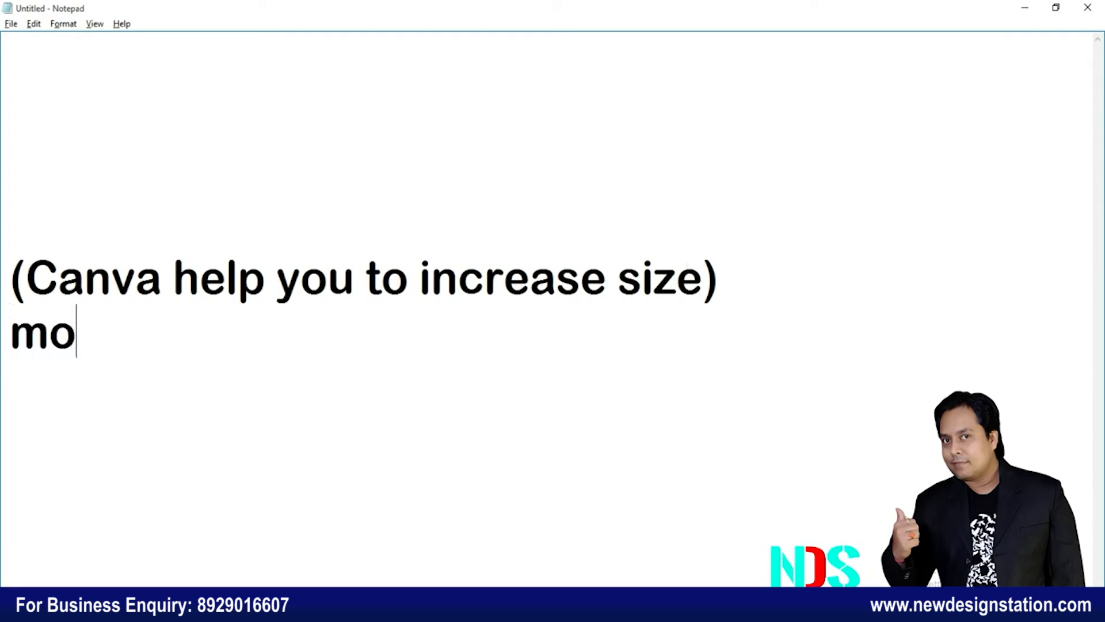
pyautogui.write('stly we')
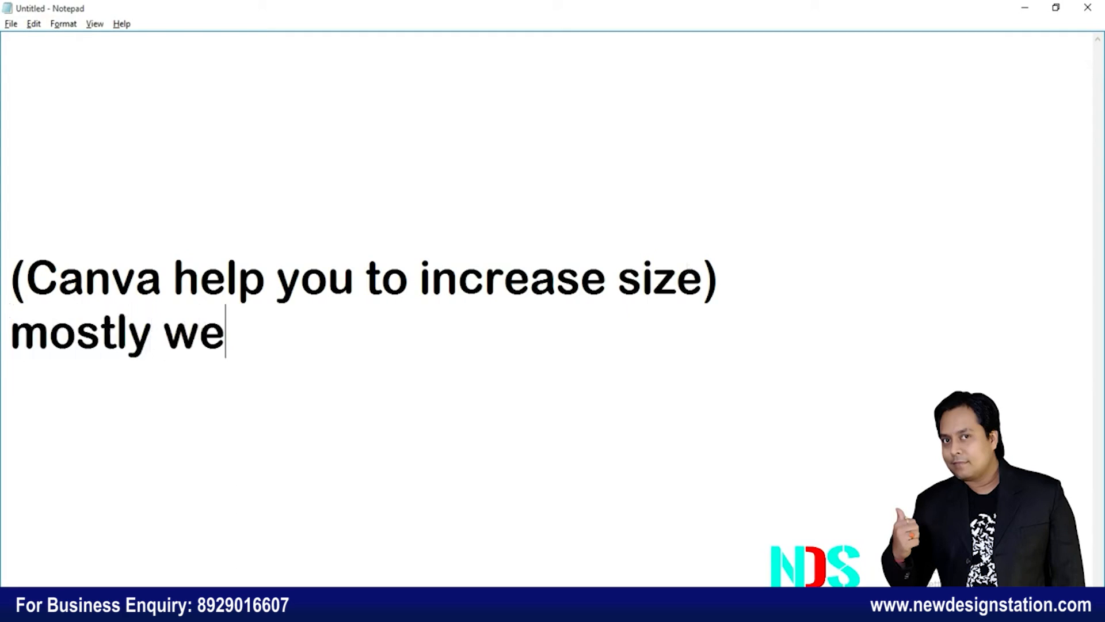
pyautogui.write(' used in')
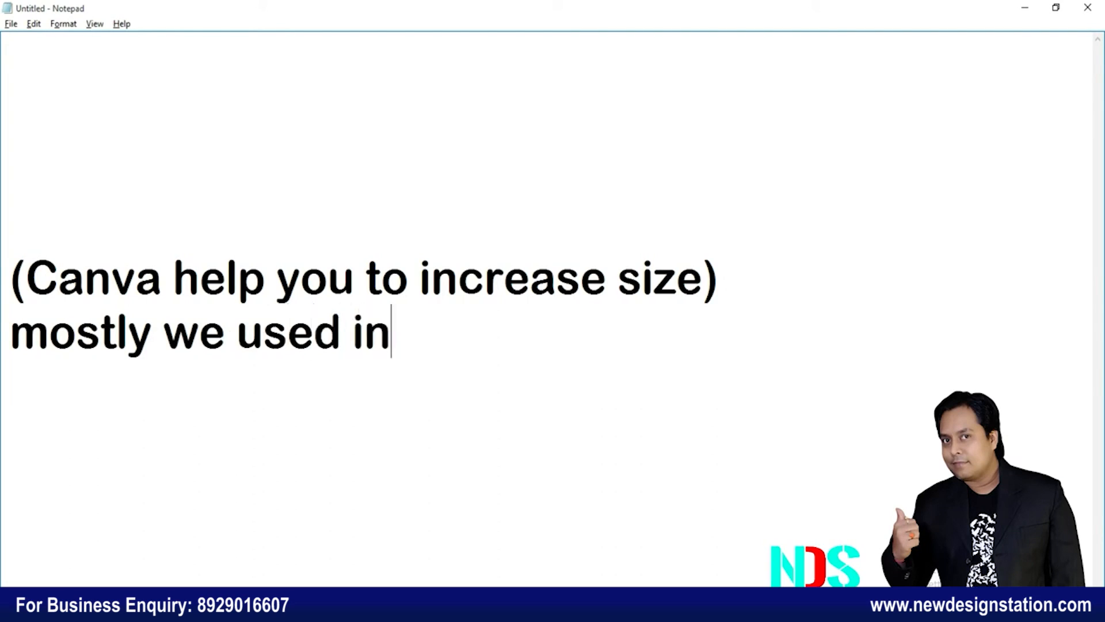
pyautogui.write(' website')
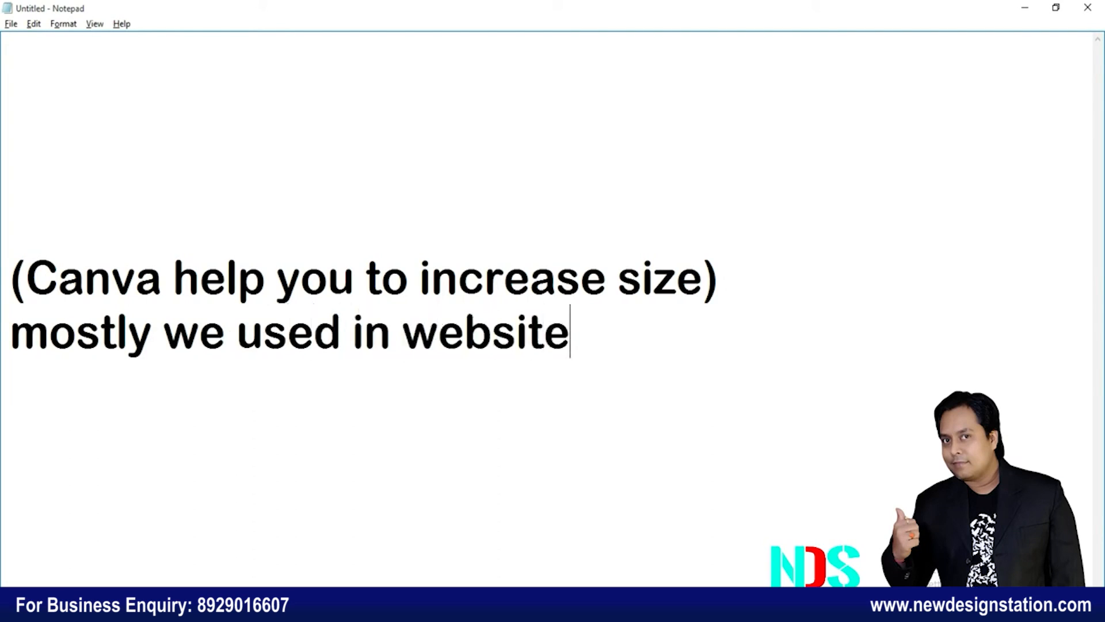
pyautogui.write(' design')
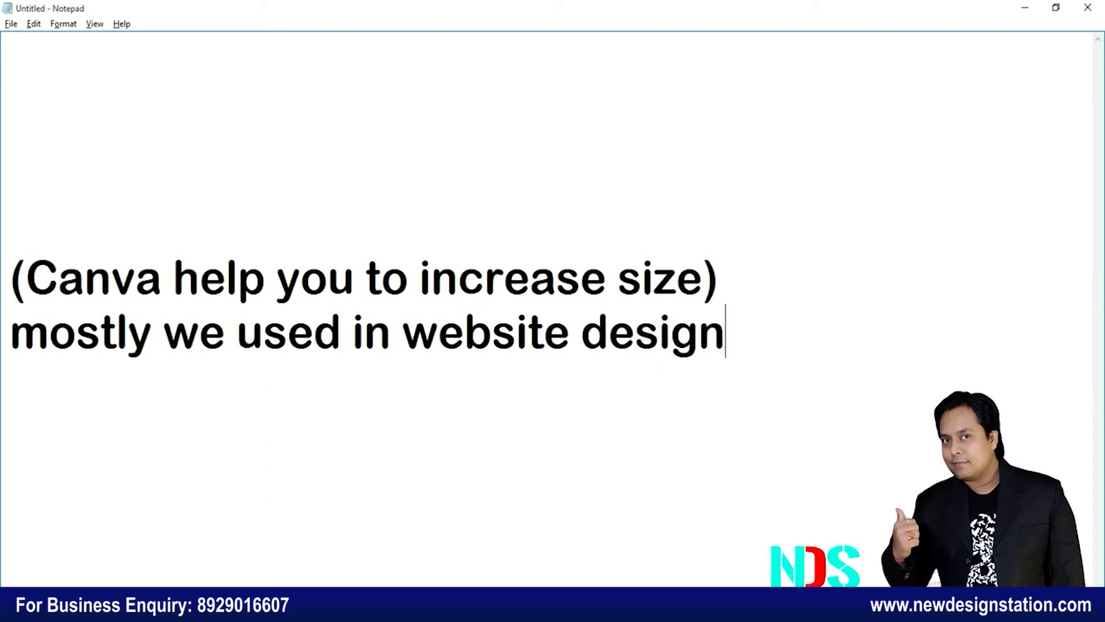
# - Replace the Notepad text with "Step 3: use pen tool & select what color you want to change."
pyautogui.press('BackSpace')
pyautogui.press('BackSpace')
pyautogui.press('BackSpace')
pyautogui.press('BackSpace')
pyautogui.press('BackSpace')
pyautogui.press('BackSpace')
pyautogui.press('BackSpace')
pyautogui.press('BackSpace')
pyautogui.press('BackSpace')
pyautogui.press('BackSpace')
pyautogui.press('BackSpace')
pyautogui.press('BackSpace')
pyautogui.press('BackSpace')
pyautogui.press('BackSpace')
pyautogui.press('BackSpace')
pyautogui.press('BackSpace')
pyautogui.press('BackSpace')
pyautogui.press('BackSpace')
pyautogui.press('BackSpace')
pyautogui.press('BackSpace')
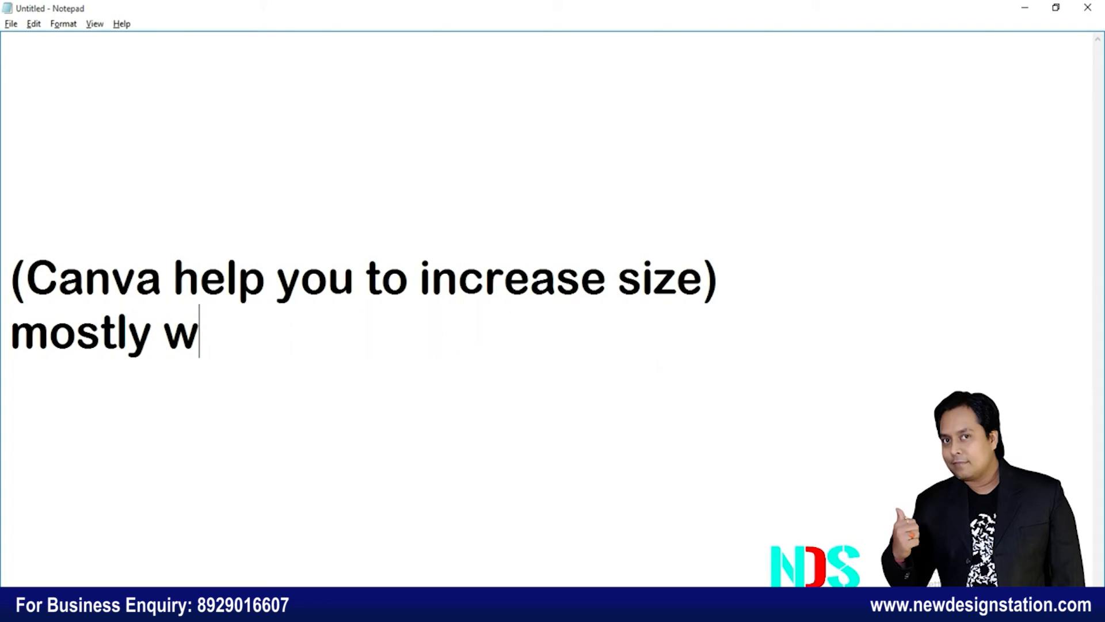
pyautogui.press('BackSpace')
pyautogui.press('BackSpace')
pyautogui.press('BackSpace')
pyautogui.press('BackSpace')
pyautogui.press('BackSpace')
pyautogui.press('BackSpace')
pyautogui.press('BackSpace')
pyautogui.press('BackSpace')
pyautogui.press('BackSpace')
pyautogui.press('BackSpace')
pyautogui.press('BackSpace')
pyautogui.press('BackSpace')
pyautogui.press('BackSpace')
pyautogui.press('BackSpace')
pyautogui.press('BackSpace')
pyautogui.press('BackSpace')
pyautogui.press('BackSpace')
pyautogui.press('BackSpace')
pyautogui.press('BackSpace')
pyautogui.press('BackSpace')
pyautogui.hotkey('ctrl', 'v')
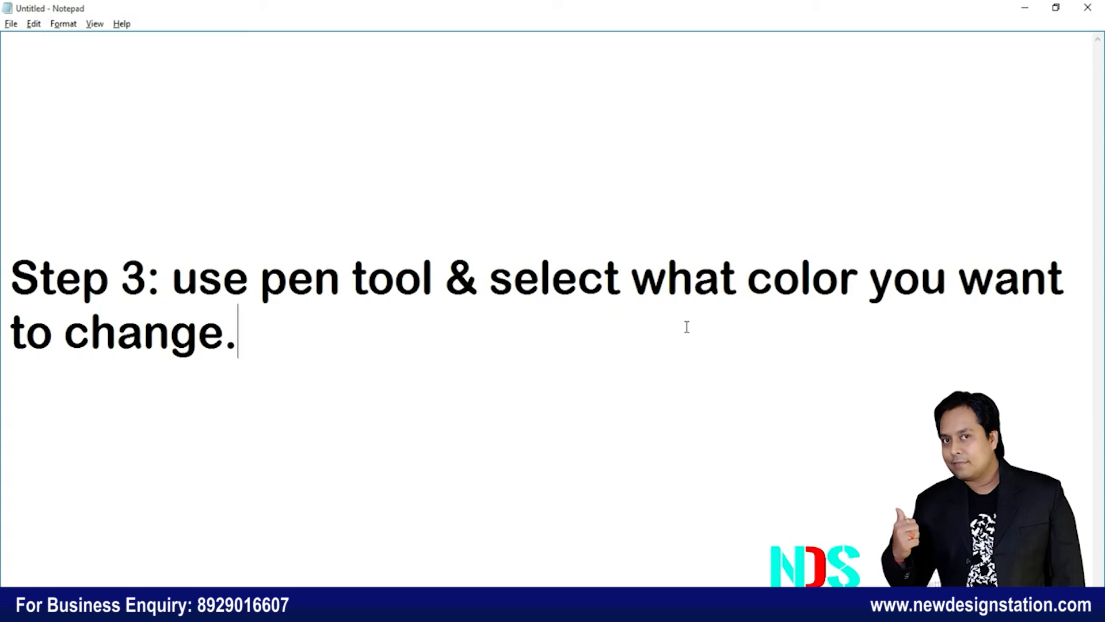
# - Delete the Step 3 text about using the pen tool
pyautogui.press('BackSpace')
pyautogui.press('BackSpace')
pyautogui.press('BackSpace')
pyautogui.press('BackSpace')
pyautogui.press('BackSpace')
pyautogui.press('BackSpace')
pyautogui.press('BackSpace')
pyautogui.press('BackSpace')
pyautogui.press('BackSpace')
pyautogui.press('BackSpace')
pyautogui.press('BackSpace')
pyautogui.press('BackSpace')
pyautogui.press('BackSpace')
pyautogui.press('BackSpace')
pyautogui.press('BackSpace')
pyautogui.press('BackSpace')
pyautogui.press('BackSpace')
pyautogui.press('BackSpace')
pyautogui.press('BackSpace')
pyautogui.press('BackSpace')
pyautogui.press('BackSpace')
pyautogui.press('BackSpace')
pyautogui.press('BackSpace')
pyautogui.press('BackSpace')
pyautogui.press('BackSpace')
pyautogui.press('BackSpace')
pyautogui.press('BackSpace')
pyautogui.press('BackSpace')
pyautogui.press('BackSpace')
pyautogui.press('BackSpace')
pyautogui.press('BackSpace')
pyautogui.press('BackSpace')
pyautogui.press('BackSpace')
pyautogui.press('BackSpace')
pyautogui.press('BackSpace')
pyautogui.press('BackSpace')
pyautogui.press('BackSpace')
pyautogui.press('BackSpace')
pyautogui.press('BackSpace')
pyautogui.press('BackSpace')
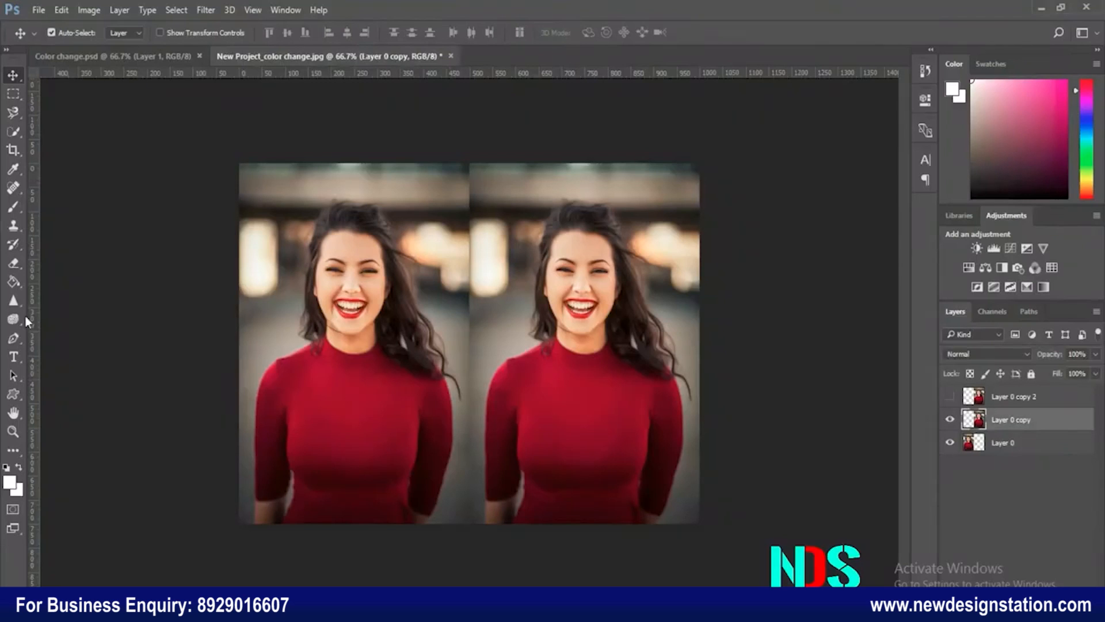
# - In Photoshop, start a Pen tool path on Layer 0 copy along the right-hand woman's red top, from the collar's left edge along the shoulder
pyautogui.click(13, 338)
pyautogui.scroll(1, 481, 340)
pyautogui.moveTo(469, 604); pyautogui.dragTo(528, 605)
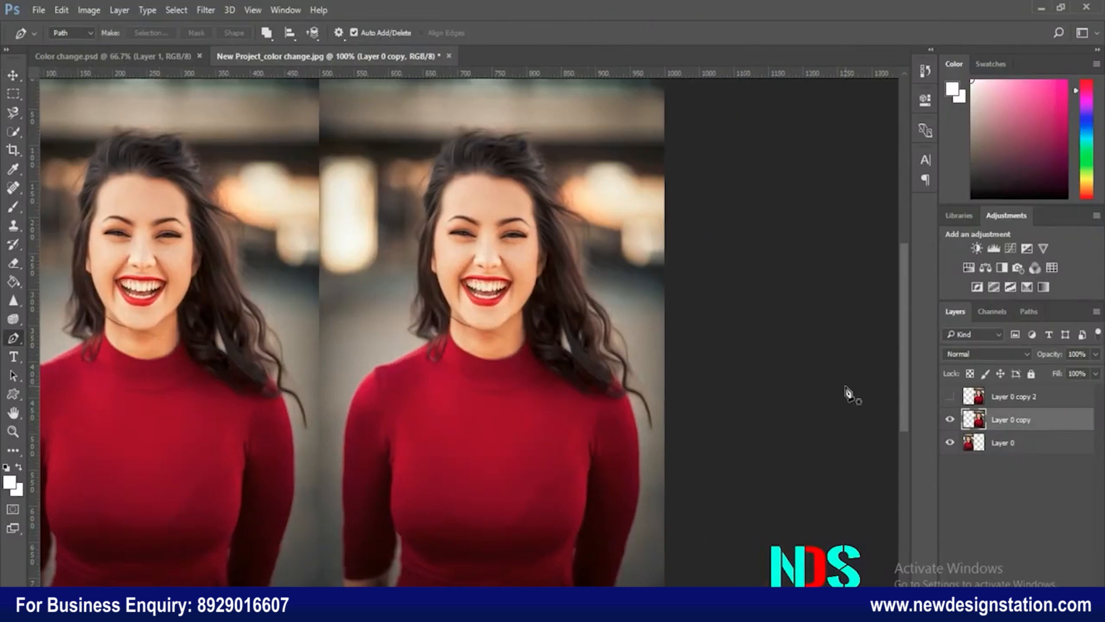
pyautogui.moveTo(905, 351); pyautogui.dragTo(908, 394)
pyautogui.hotkey('ctrl', '+')
pyautogui.moveTo(908, 354); pyautogui.dragTo(905, 333)
pyautogui.click(432, 157)
pyautogui.moveTo(394, 192); pyautogui.dragTo(381, 203)
pyautogui.click(342, 219)
pyautogui.click(313, 234)
pyautogui.moveTo(290, 241); pyautogui.dragTo(284, 247)
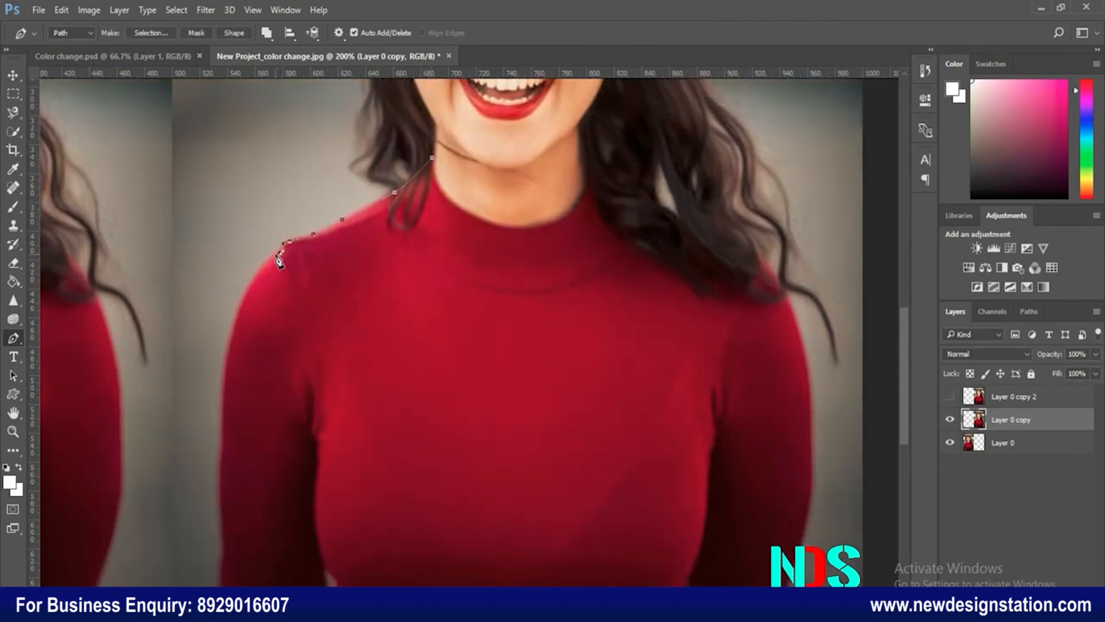
# - Continue the path down the outer edge of the left sleeve and around its cuff to the inner edge
pyautogui.click(277, 251)
pyautogui.moveTo(242, 301); pyautogui.dragTo(234, 316)
pyautogui.click(221, 422)
pyautogui.moveTo(217, 471); pyautogui.dragTo(223, 510)
pyautogui.scroll(-3, 223, 547)
pyautogui.click(222, 422)
pyautogui.click(223, 530)
pyautogui.click(240, 539)
pyautogui.moveTo(302, 529); pyautogui.dragTo(323, 494)
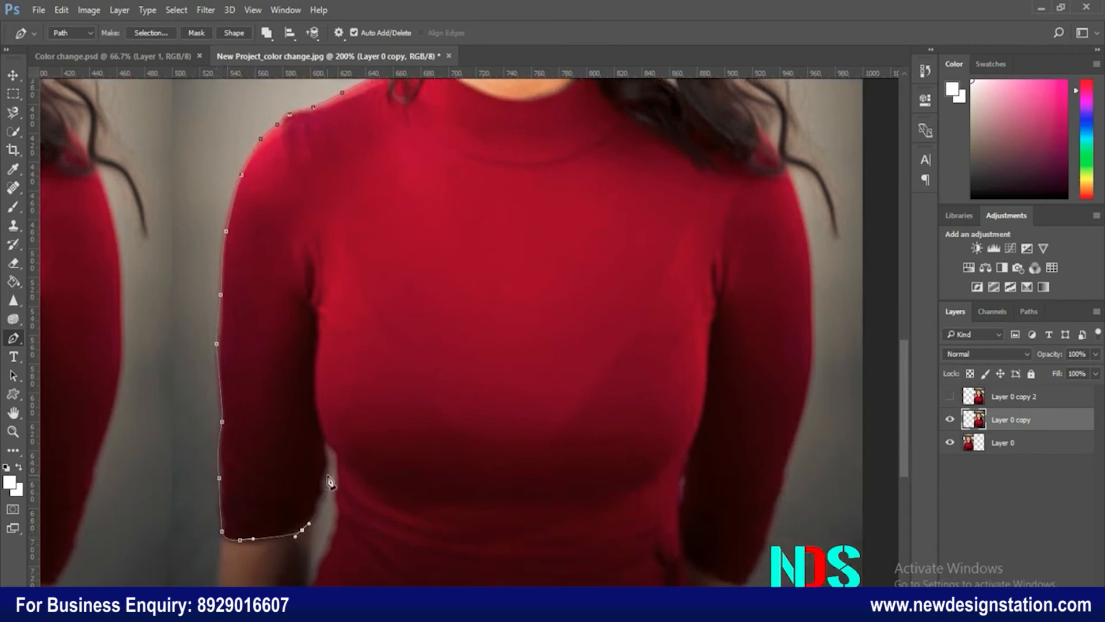
# - Trace around the top of the gap between sleeve and torso, and down the waist to just below the image's bottom edge
pyautogui.moveTo(326, 444); pyautogui.dragTo(338, 480)
pyautogui.click(333, 504)
pyautogui.click(329, 542)
pyautogui.click(316, 578)
pyautogui.scroll(-2, 305, 575)
pyautogui.click(305, 585)
pyautogui.click(300, 536)
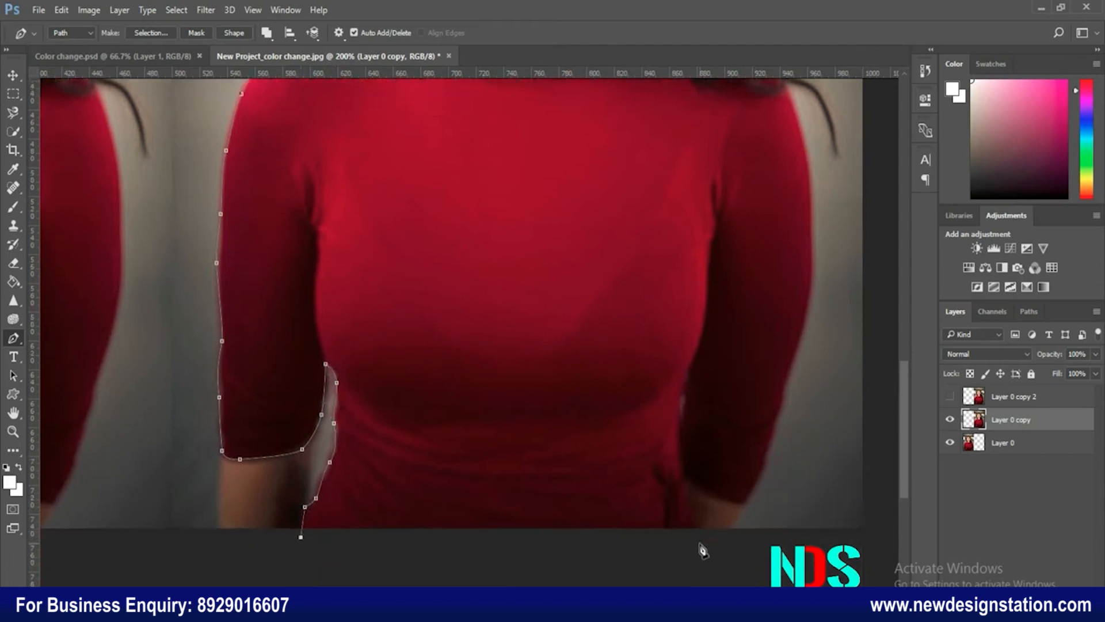
# - Continue the path below the image's bottom edge, around the right sleeve's cuff, and up its outer edge to the shoulder
pyautogui.click(706, 540)
pyautogui.click(688, 495)
pyautogui.click(746, 506)
pyautogui.hotkey('ctrl', 'z')
pyautogui.moveTo(719, 496); pyautogui.dragTo(755, 488)
pyautogui.click(780, 419)
pyautogui.click(797, 355)
pyautogui.moveTo(813, 257); pyautogui.dragTo(815, 202)
pyautogui.click(805, 136)
pyautogui.scroll(3, 805, 140)
pyautogui.click(783, 235)
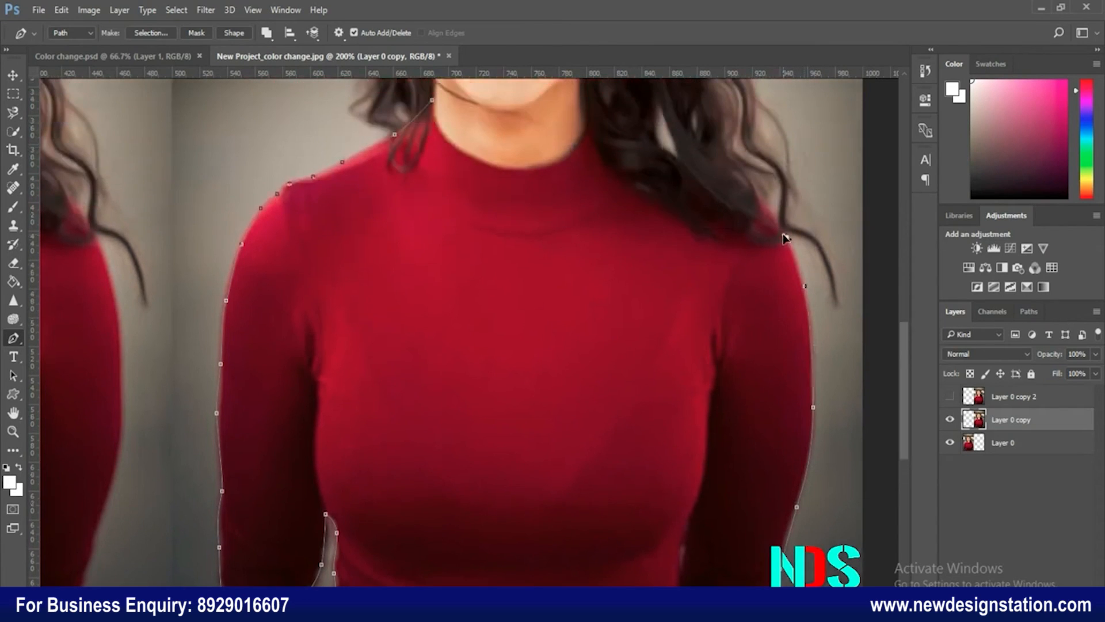
# - Trace along the edge of the hair lying over the right shoulder, back toward the collar
pyautogui.click(762, 204)
pyautogui.click(753, 241)
pyautogui.moveTo(774, 244); pyautogui.dragTo(738, 245)
pyautogui.click(735, 236)
pyautogui.click(719, 226)
pyautogui.moveTo(723, 246); pyautogui.dragTo(715, 239)
pyautogui.click(675, 212)
pyautogui.click(635, 187)
# - Follow the collar's neckline to close the path at its starting point, and convert the path into a new anti-aliased selection
pyautogui.moveTo(604, 164); pyautogui.dragTo(442, 134)
pyautogui.click(590, 127)
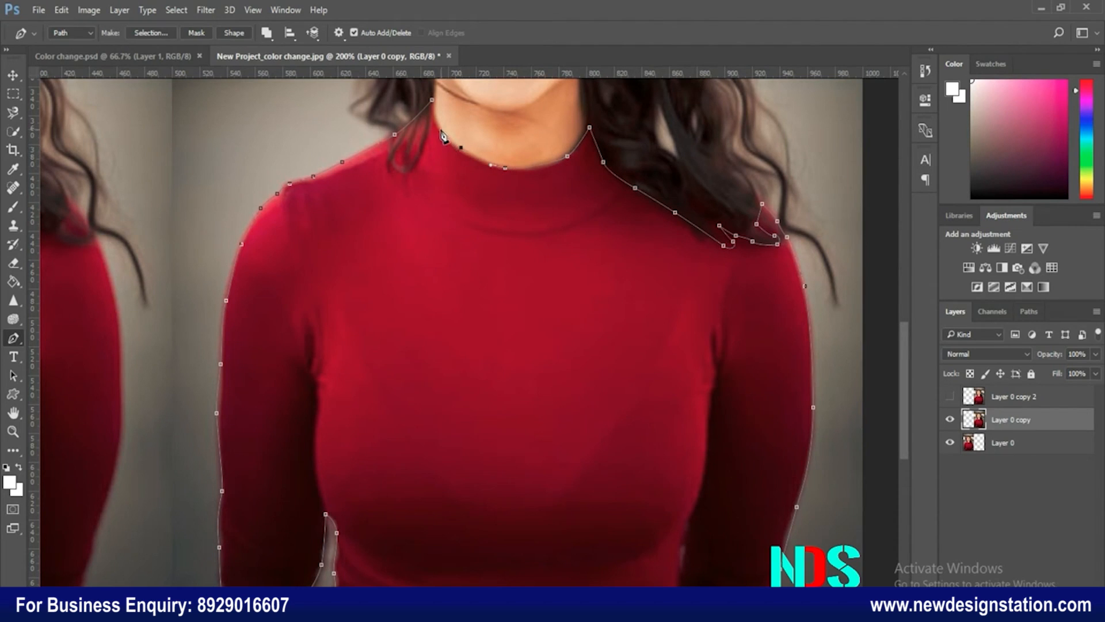
pyautogui.click(433, 102)
pyautogui.rightClick(442, 213)
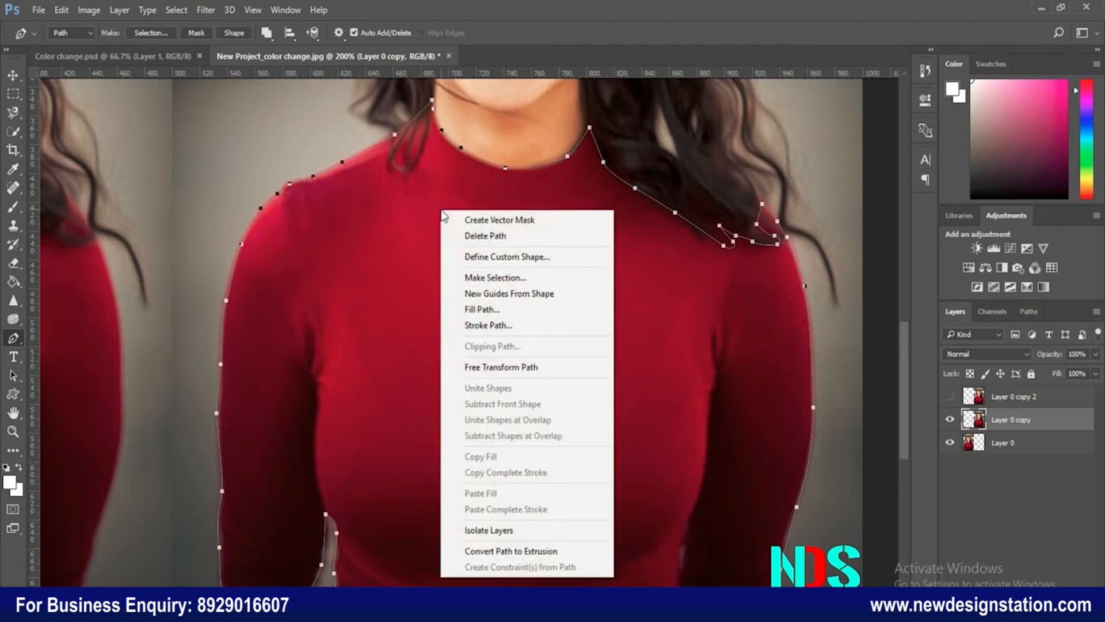
pyautogui.click(476, 277)
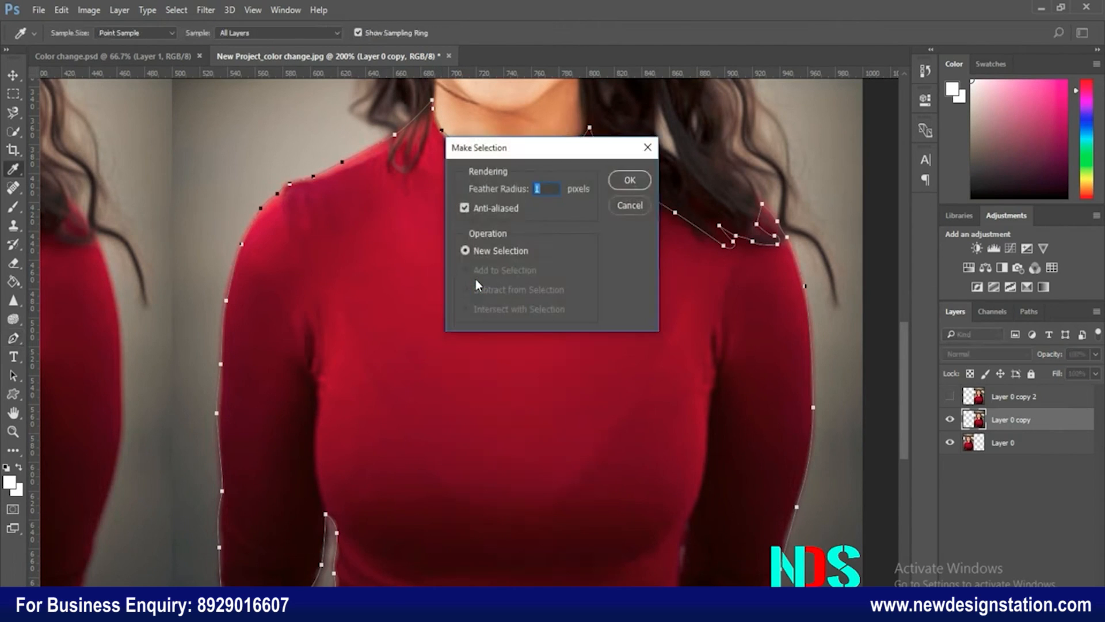
pyautogui.press('Return')
pyautogui.scroll(-2, 475, 278)
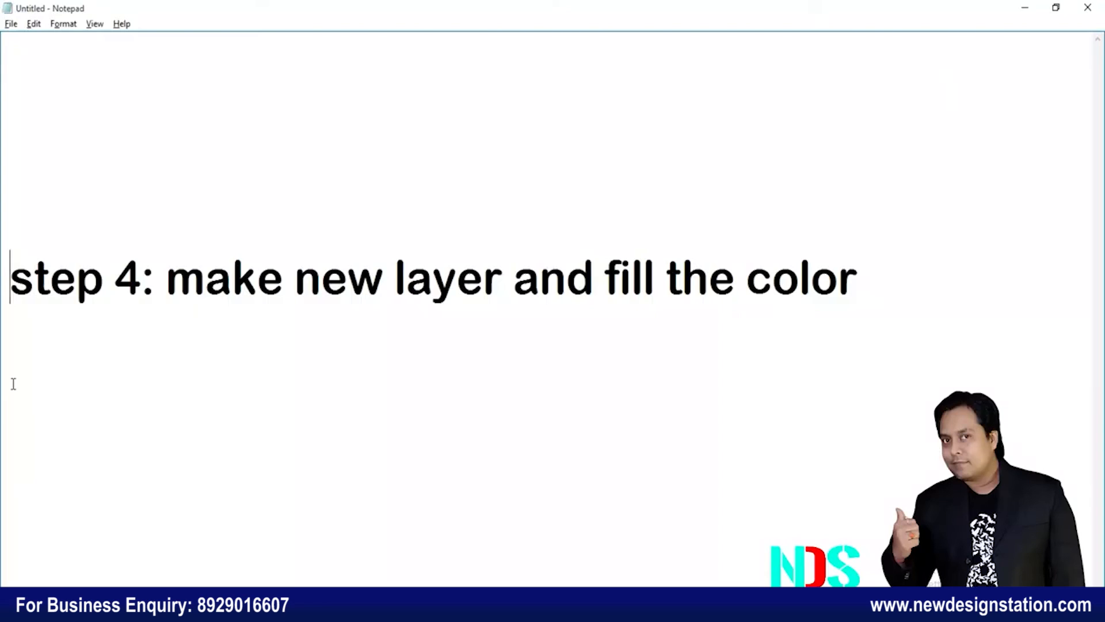
# - In Notepad, delete the Step 4 text about making a new layer and filling the color
pyautogui.press('BackSpace')
pyautogui.press('BackSpace')
pyautogui.press('BackSpace')
pyautogui.press('BackSpace')
pyautogui.press('BackSpace')
pyautogui.press('BackSpace')
pyautogui.press('BackSpace')
pyautogui.press('BackSpace')
pyautogui.press('BackSpace')
pyautogui.press('BackSpace')
pyautogui.press('BackSpace')
pyautogui.press('BackSpace')
pyautogui.press('BackSpace')
pyautogui.press('BackSpace')
pyautogui.press('BackSpace')
pyautogui.press('BackSpace')
pyautogui.press('BackSpace')
pyautogui.press('BackSpace')
pyautogui.press('BackSpace')
pyautogui.press('BackSpace')
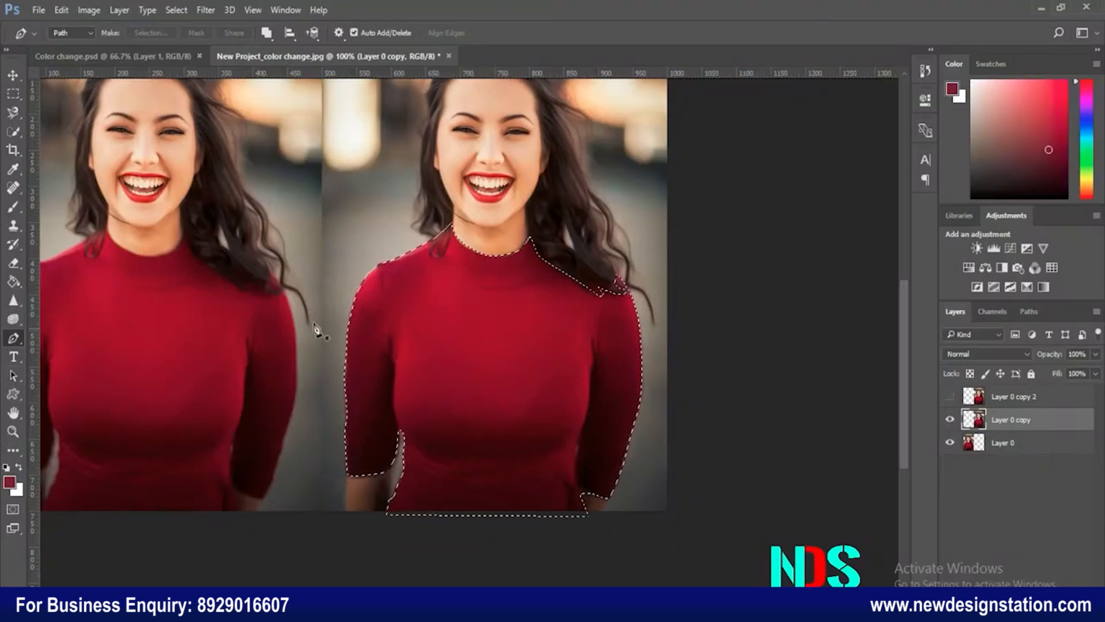
# - In Photoshop, create a new layer above Layer 0 copy and fill the selected top with the dark red foreground color
pyautogui.click(14, 282)
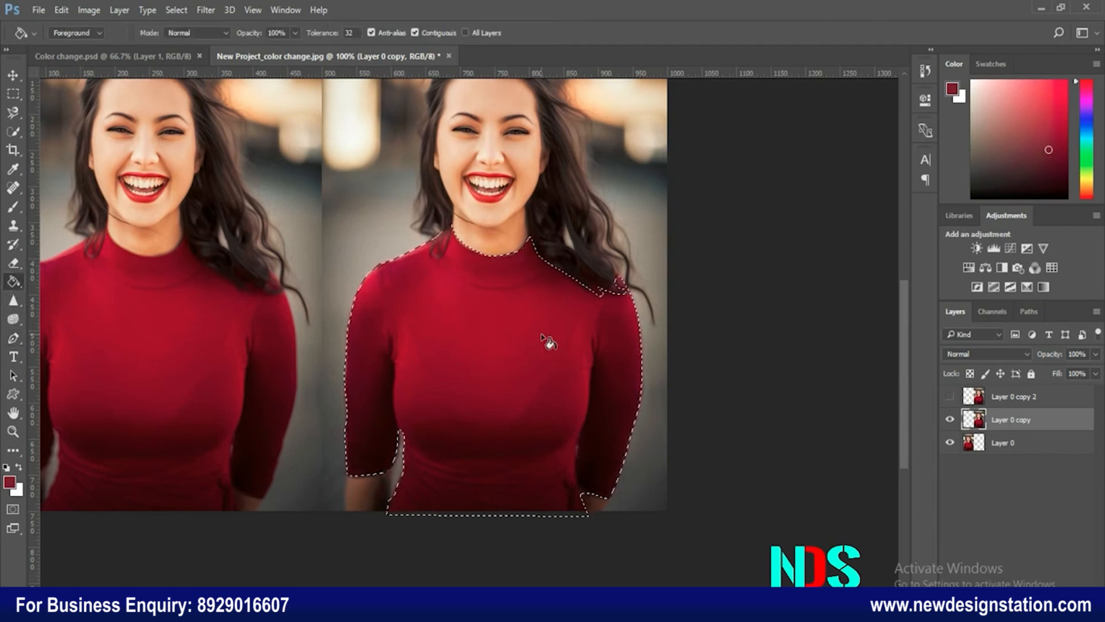
pyautogui.hotkey('ctrl', 'shift', 'alt', 'n')
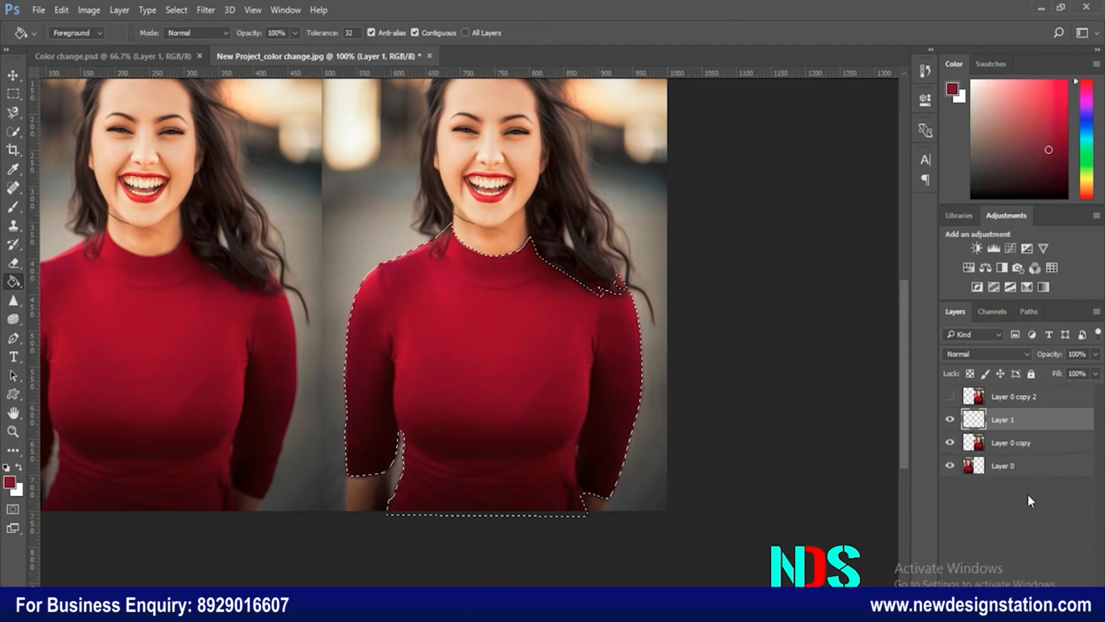
pyautogui.click(547, 349)
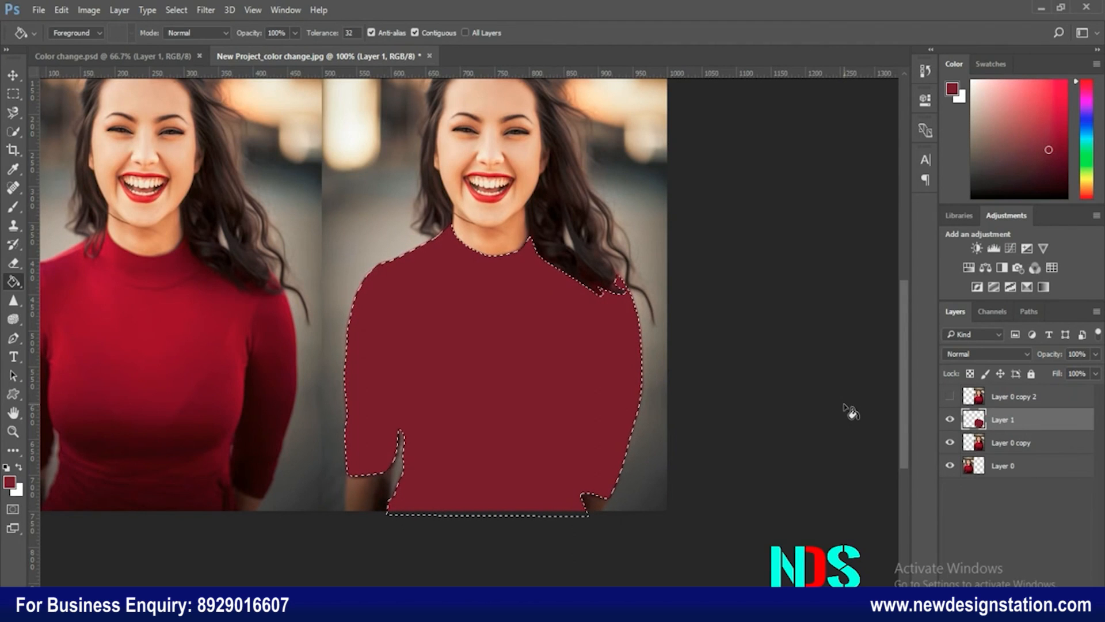
pyautogui.click(13, 76)
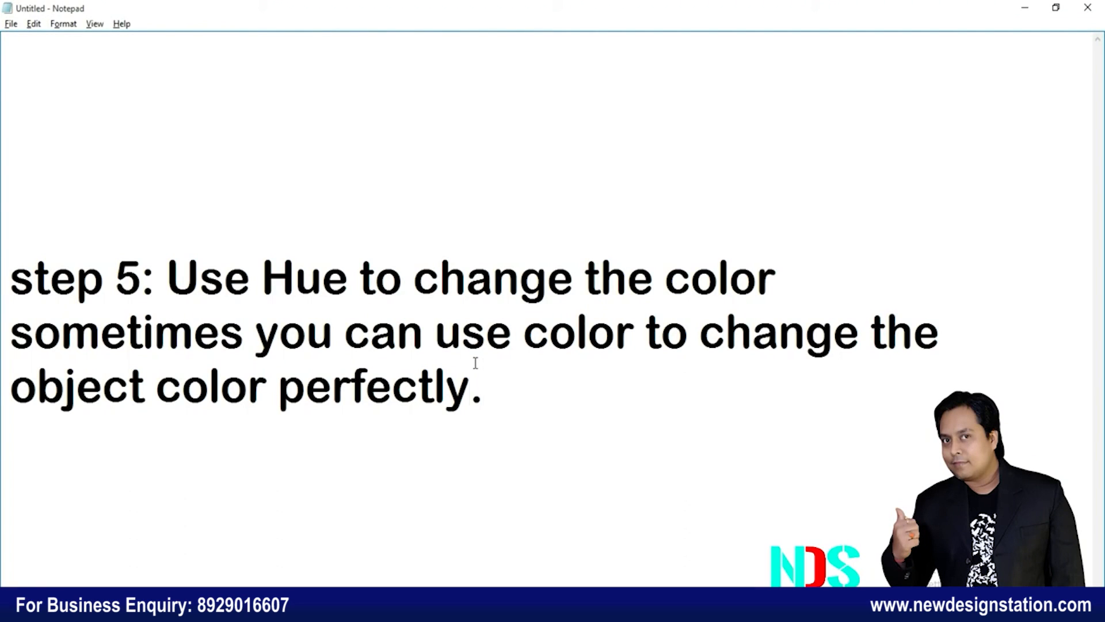
# - In Notepad, extend the end of the Step 5 text with "and adjust the opacity"
pyautogui.write('and ')
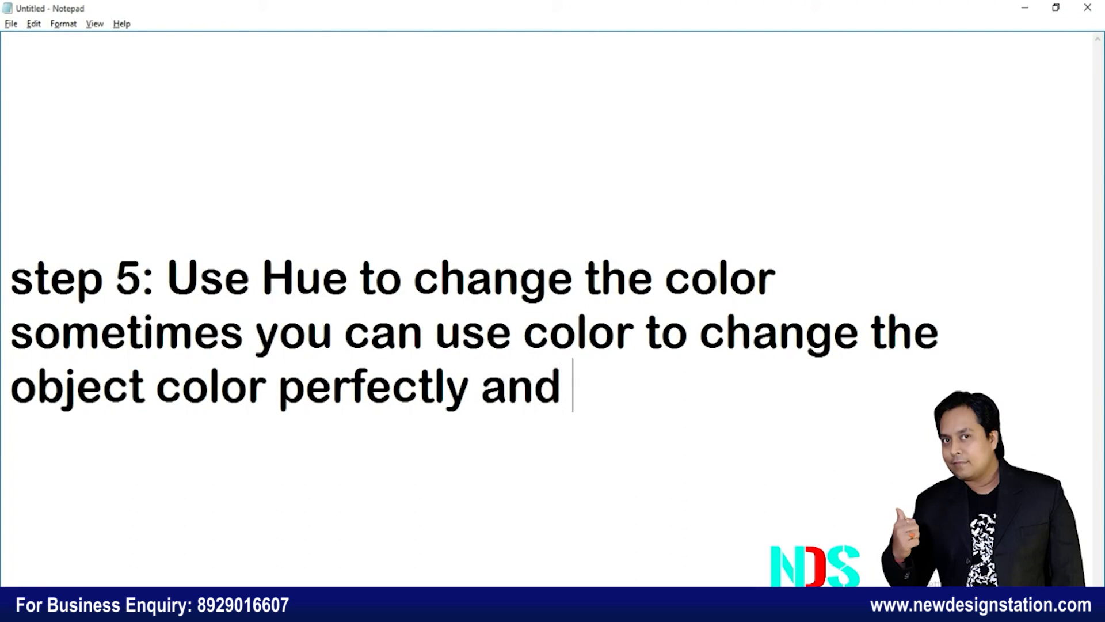
pyautogui.write('adjust')
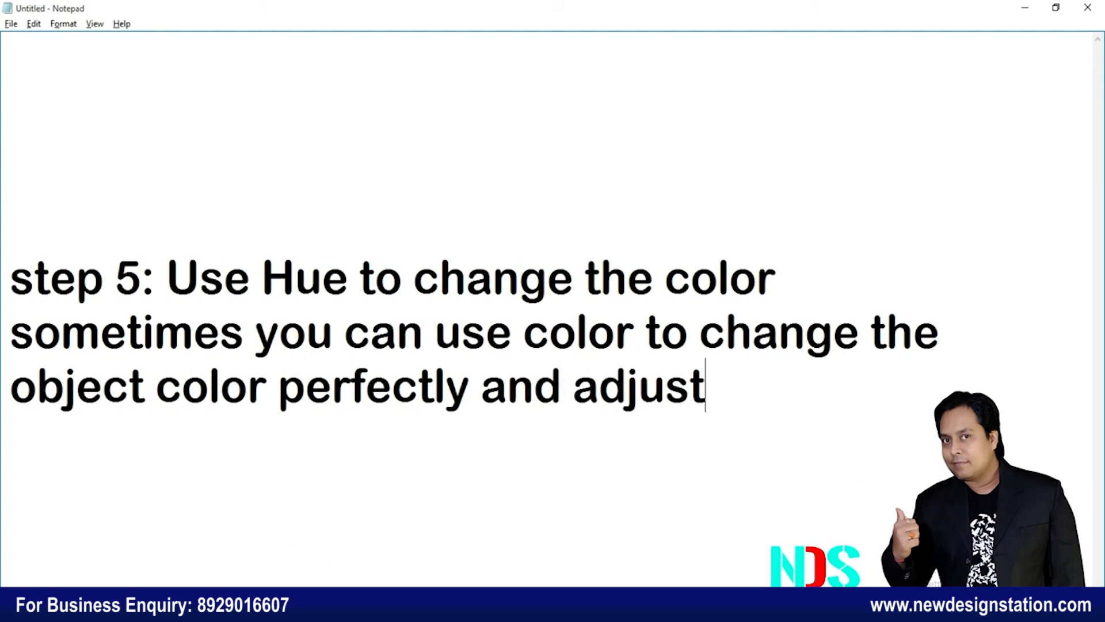
pyautogui.write(' the opacity')
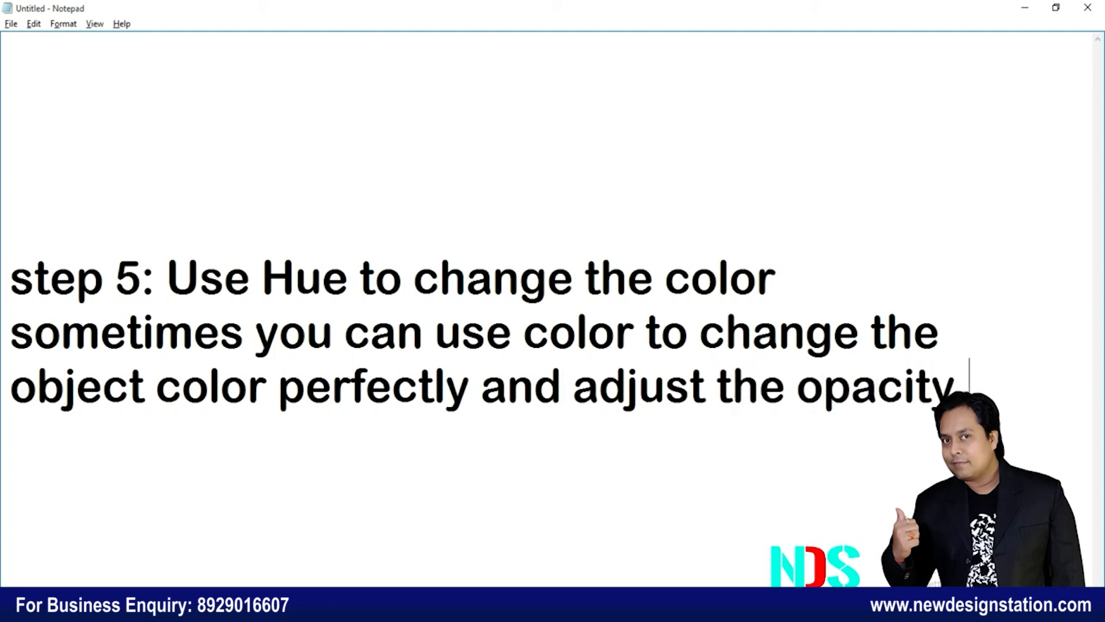
# - Delete the Step 5 text about using Hue or Color to change the object's color
pyautogui.press('BackSpace')
pyautogui.press('BackSpace')
pyautogui.press('BackSpace')
pyautogui.press('BackSpace')
pyautogui.press('BackSpace')
pyautogui.press('BackSpace')
pyautogui.press('BackSpace')
pyautogui.press('BackSpace')
pyautogui.press('BackSpace')
pyautogui.press('BackSpace')
pyautogui.press('BackSpace')
pyautogui.press('BackSpace')
pyautogui.press('BackSpace')
pyautogui.press('BackSpace')
pyautogui.press('BackSpace')
pyautogui.press('BackSpace')
pyautogui.press('BackSpace')
pyautogui.press('BackSpace')
pyautogui.press('BackSpace')
pyautogui.press('BackSpace')
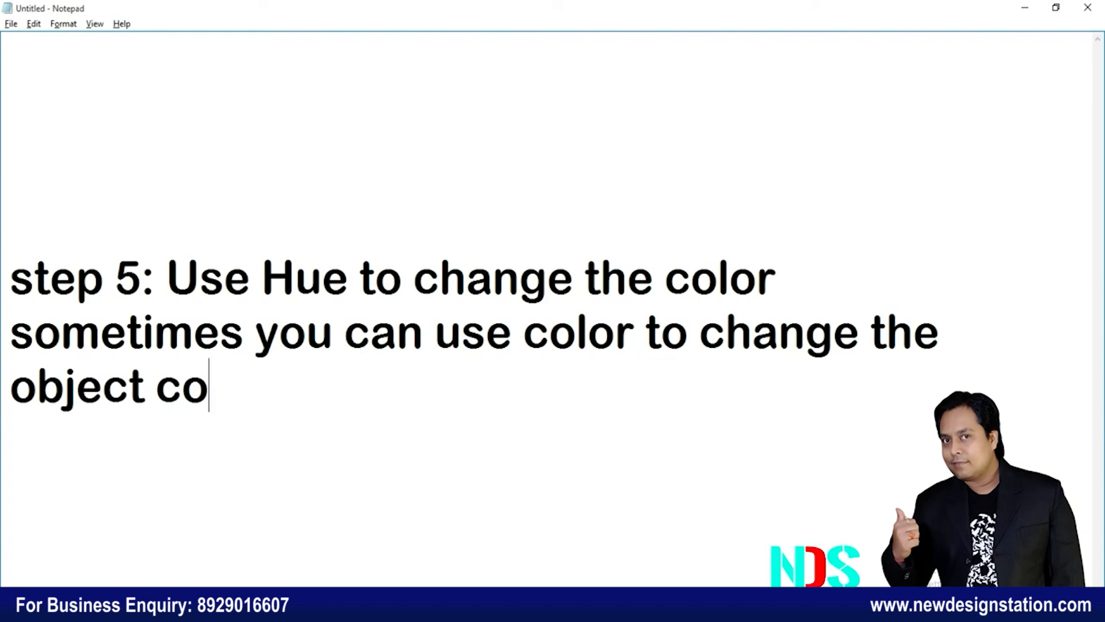
pyautogui.press('BackSpace')
pyautogui.press('BackSpace')
pyautogui.press('BackSpace')
pyautogui.press('BackSpace')
pyautogui.press('BackSpace')
pyautogui.press('BackSpace')
pyautogui.press('BackSpace')
pyautogui.press('BackSpace')
pyautogui.press('BackSpace')
pyautogui.press('BackSpace')
pyautogui.press('BackSpace')
pyautogui.press('BackSpace')
pyautogui.press('BackSpace')
pyautogui.press('BackSpace')
pyautogui.press('BackSpace')
pyautogui.press('BackSpace')
pyautogui.press('BackSpace')
pyautogui.press('BackSpace')
pyautogui.press('BackSpace')
pyautogui.press('BackSpace')
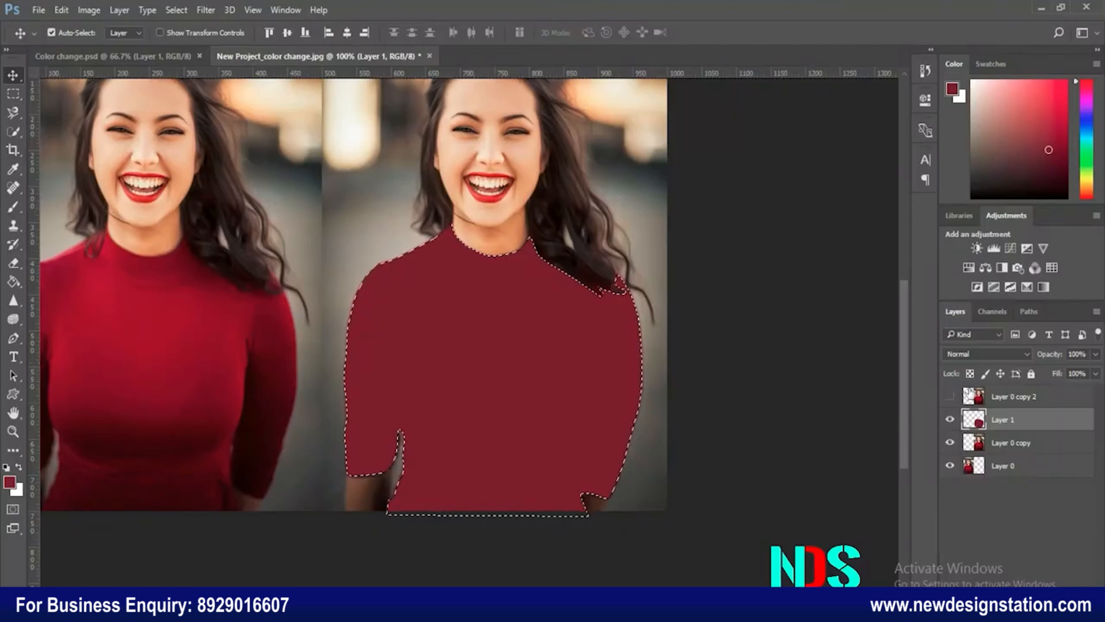
# - In Photoshop, set Layer 1's opacity to 70% and its blend mode to Hue
pyautogui.click(1094, 354)
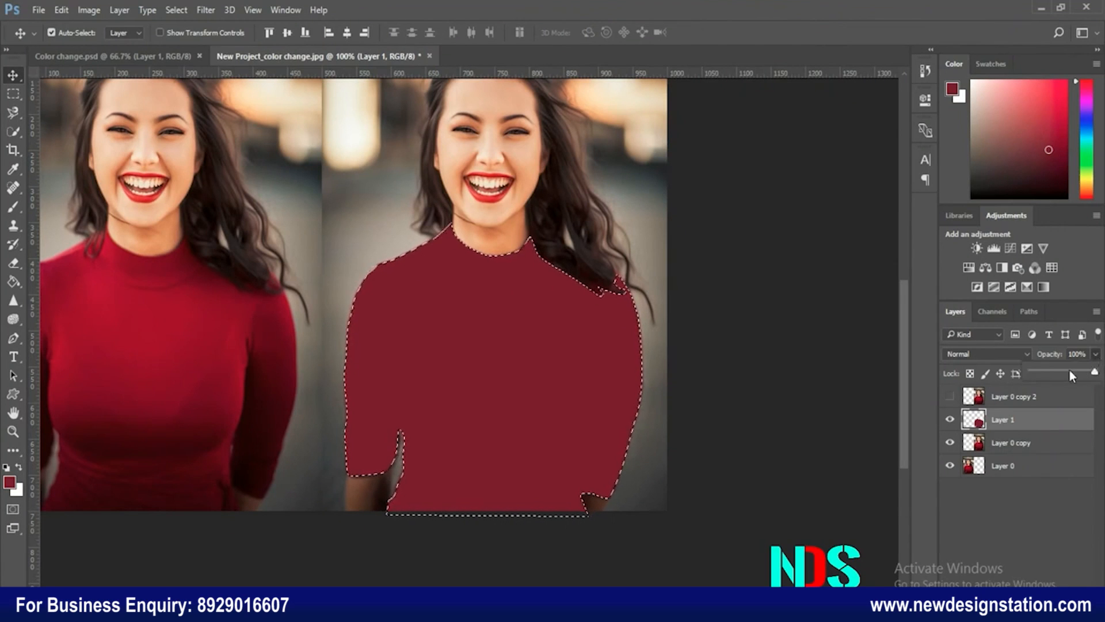
pyautogui.click(1083, 354)
pyautogui.write('70')
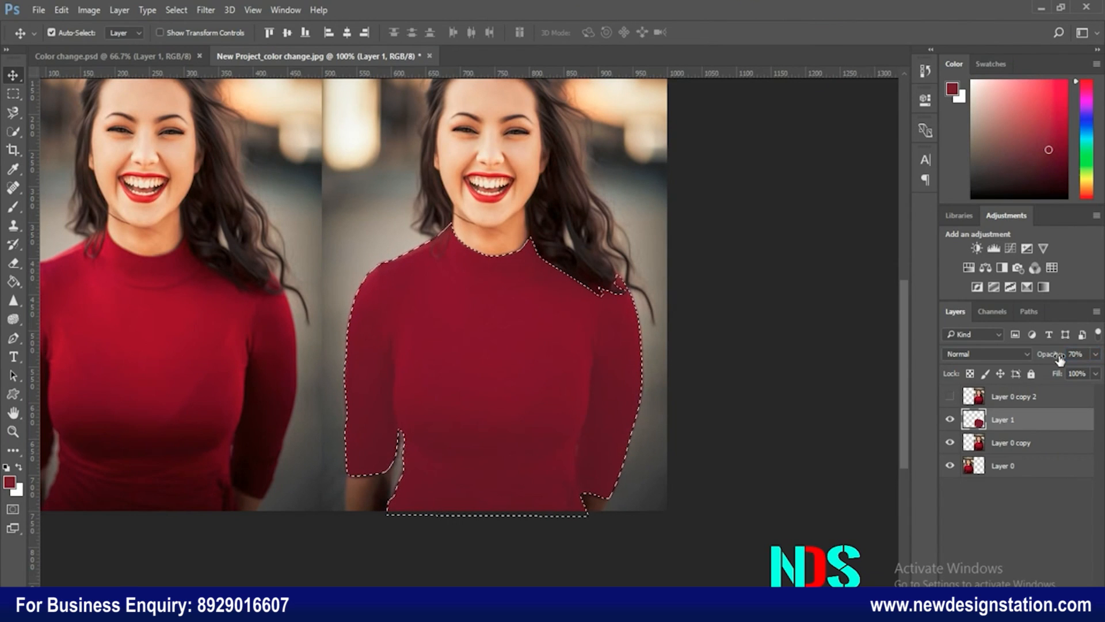
pyautogui.click(1027, 354)
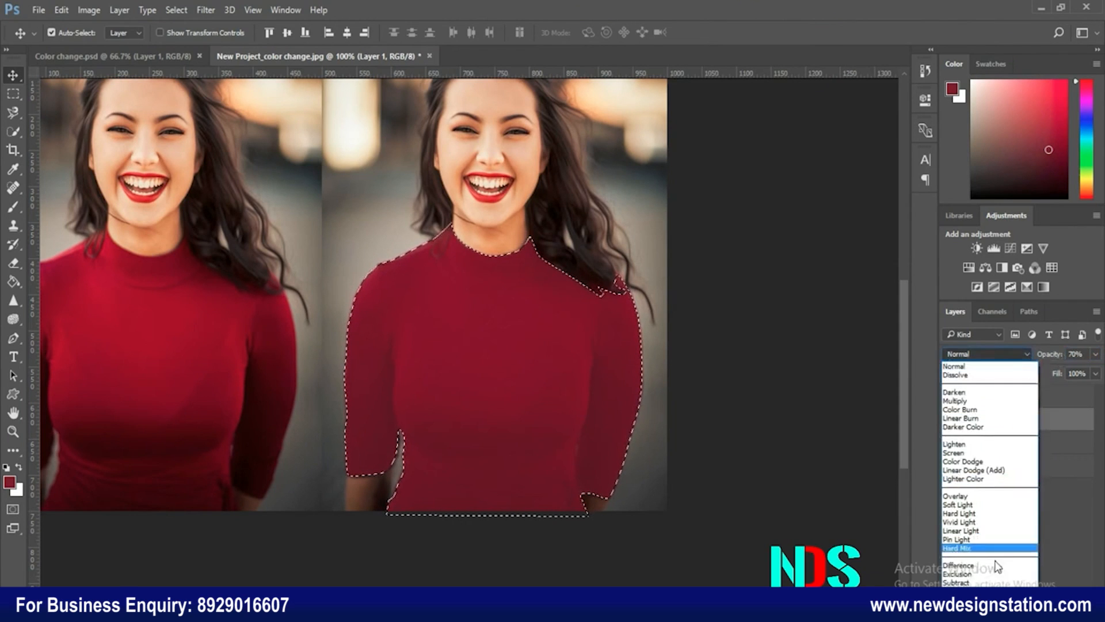
pyautogui.click(955, 608)
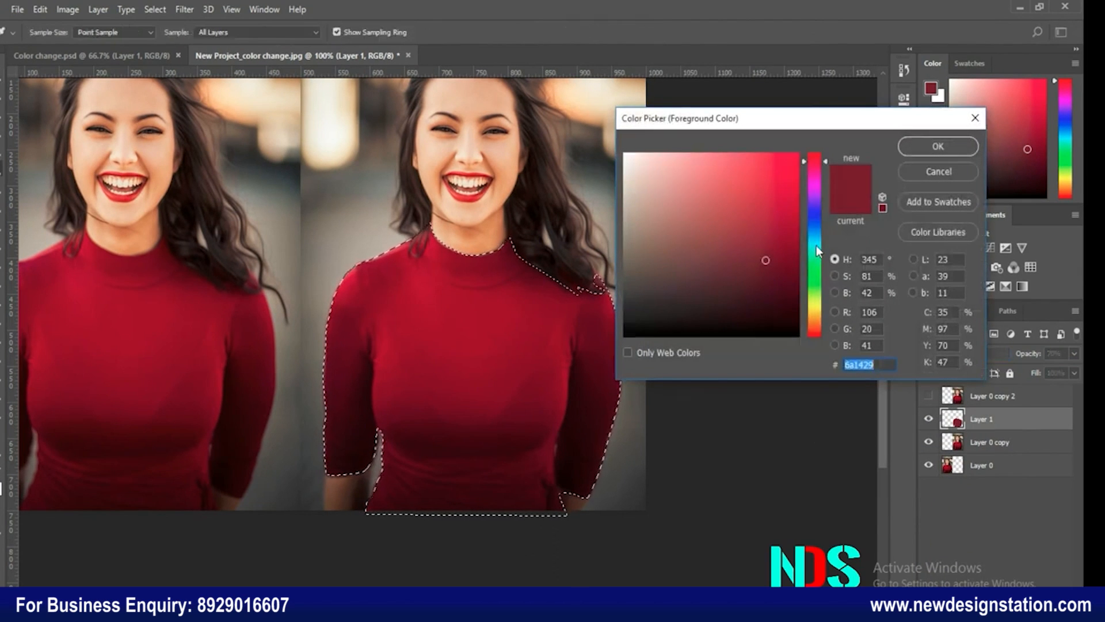
# - Set the foreground color to teal 14696a, refill the selected top on Layer 1 with it, and clear the selection
pyautogui.click(817, 247)
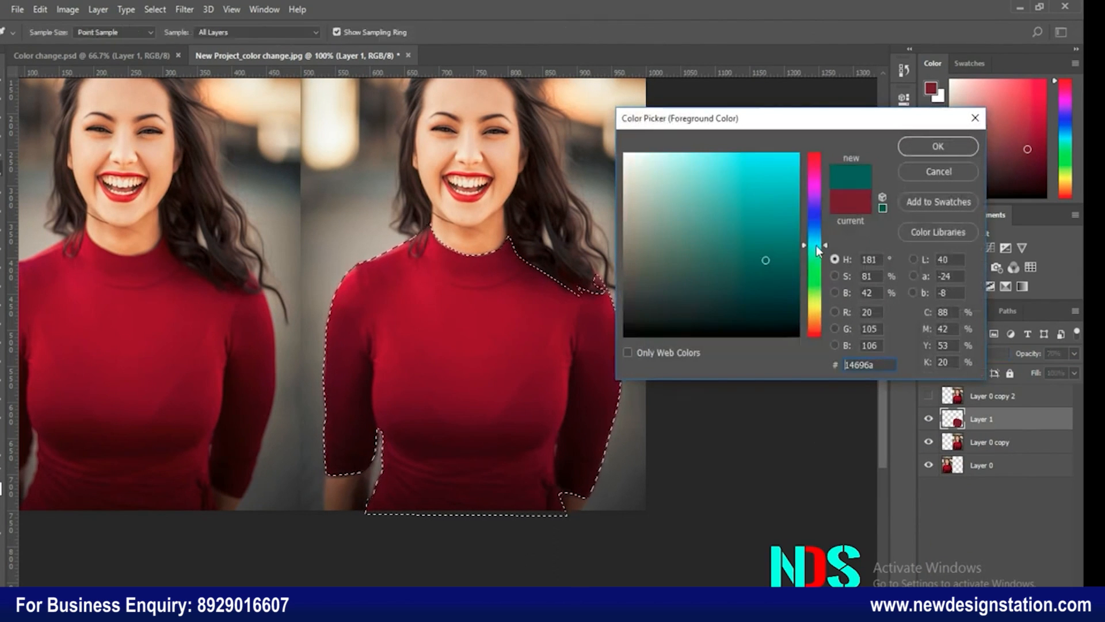
pyautogui.click(938, 146)
pyautogui.press('v')
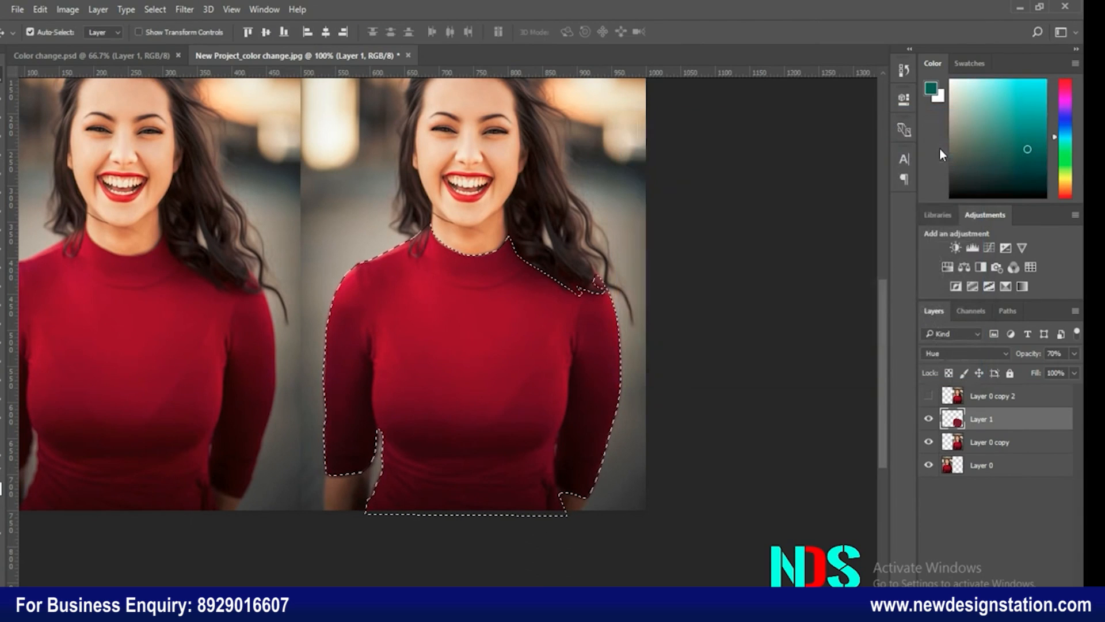
pyautogui.press('g')
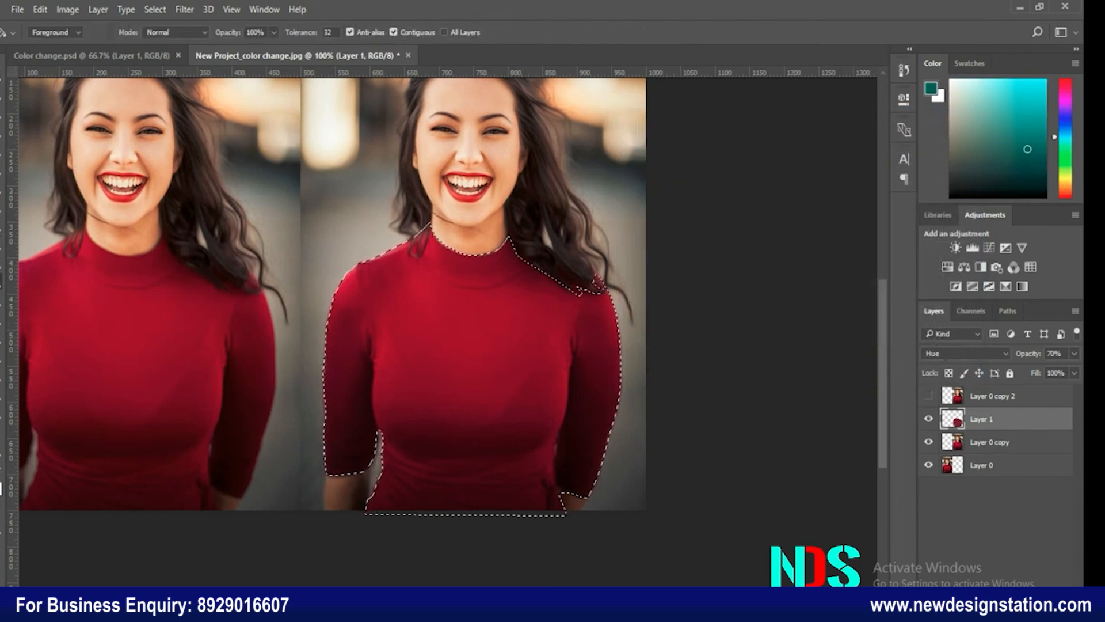
pyautogui.click(444, 328)
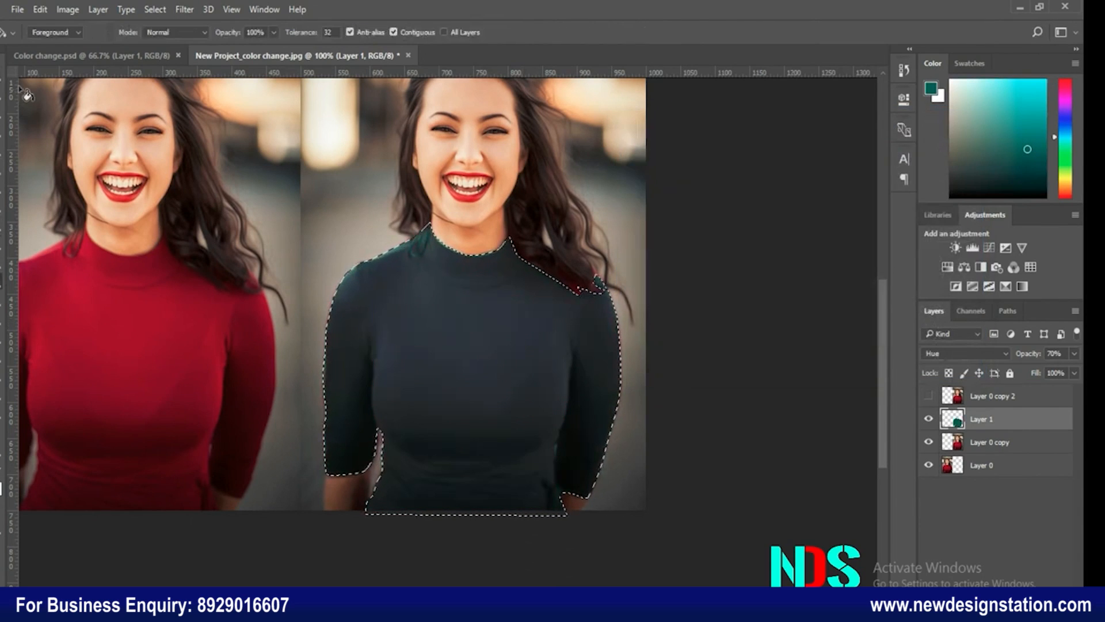
pyautogui.press('v')
pyautogui.hotkey('ctrl', 'd')
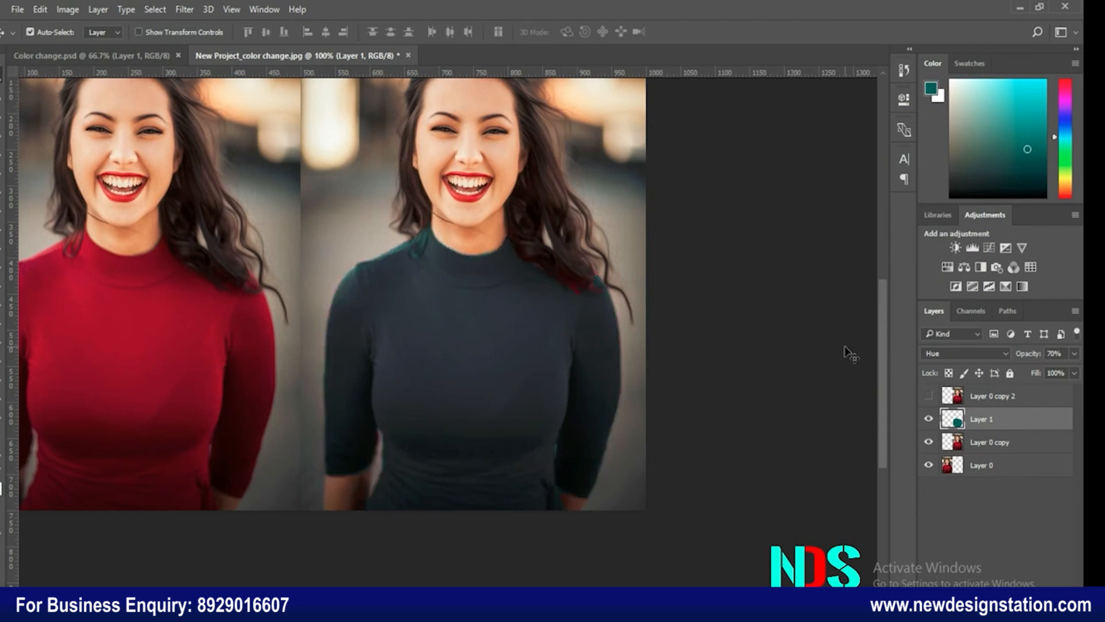
# - Change Layer 1's blend mode to Color and leave no layer selected
pyautogui.click(999, 356)
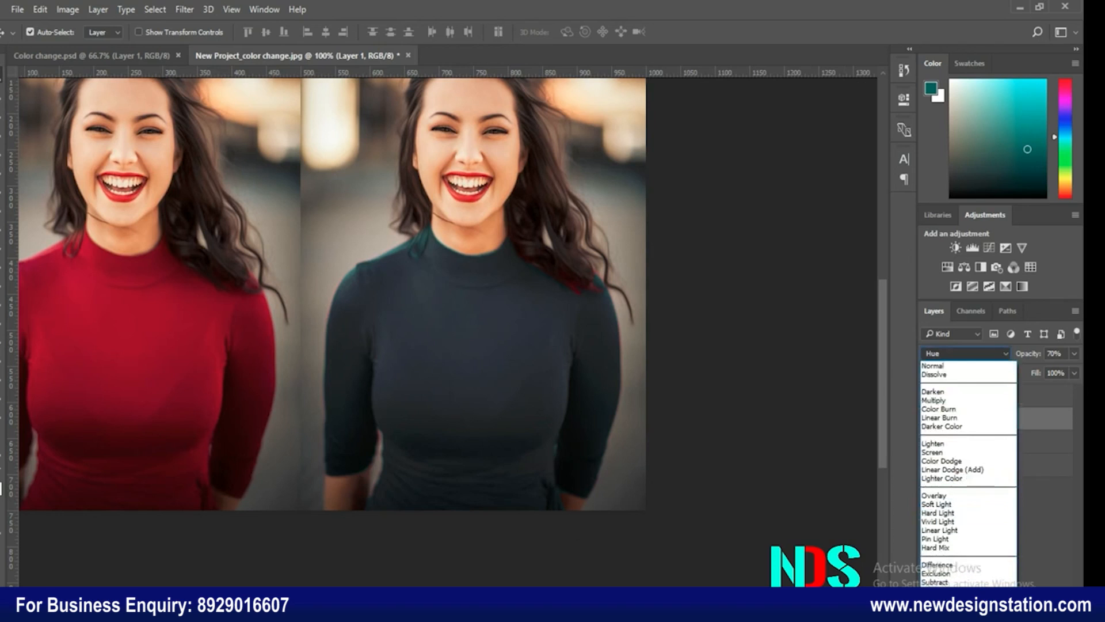
pyautogui.click(944, 621)
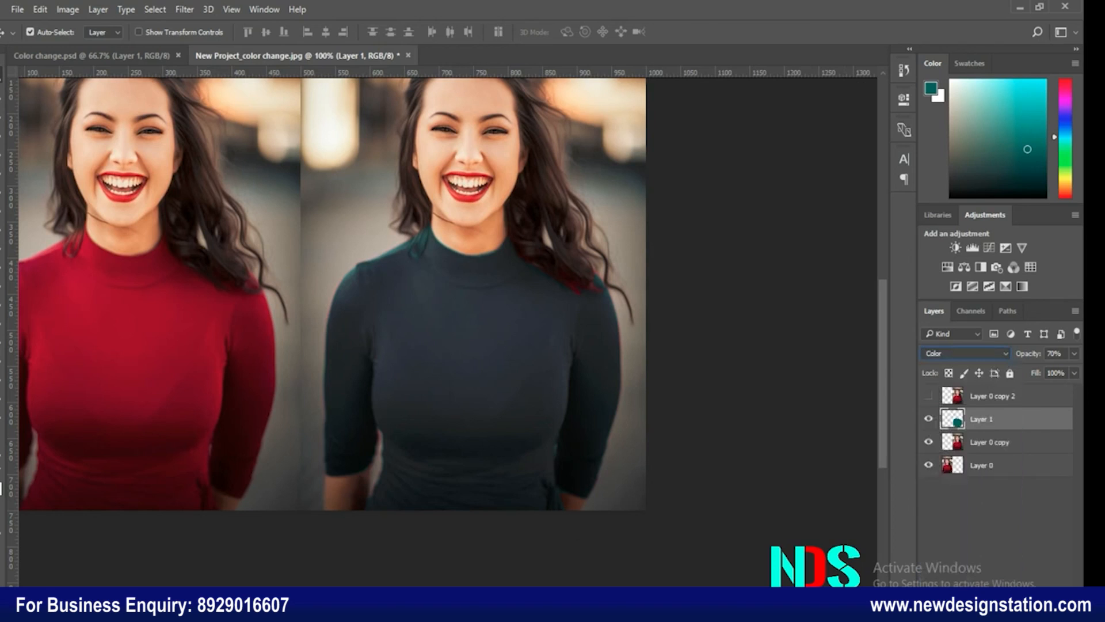
pyautogui.click(1017, 497)
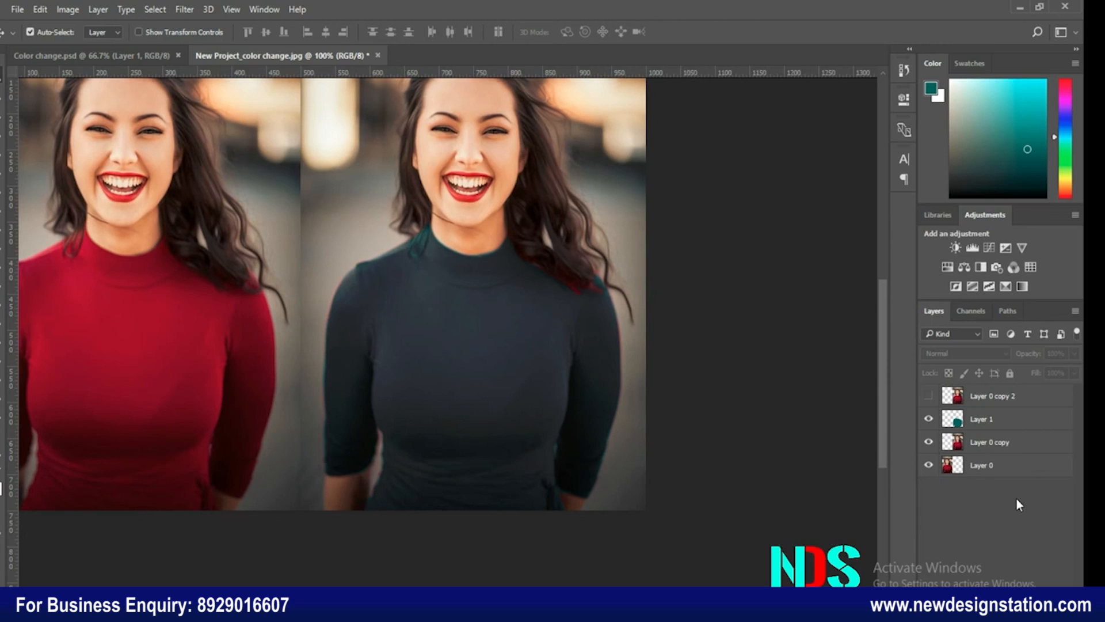
pyautogui.hotkey('ctrl', '-')
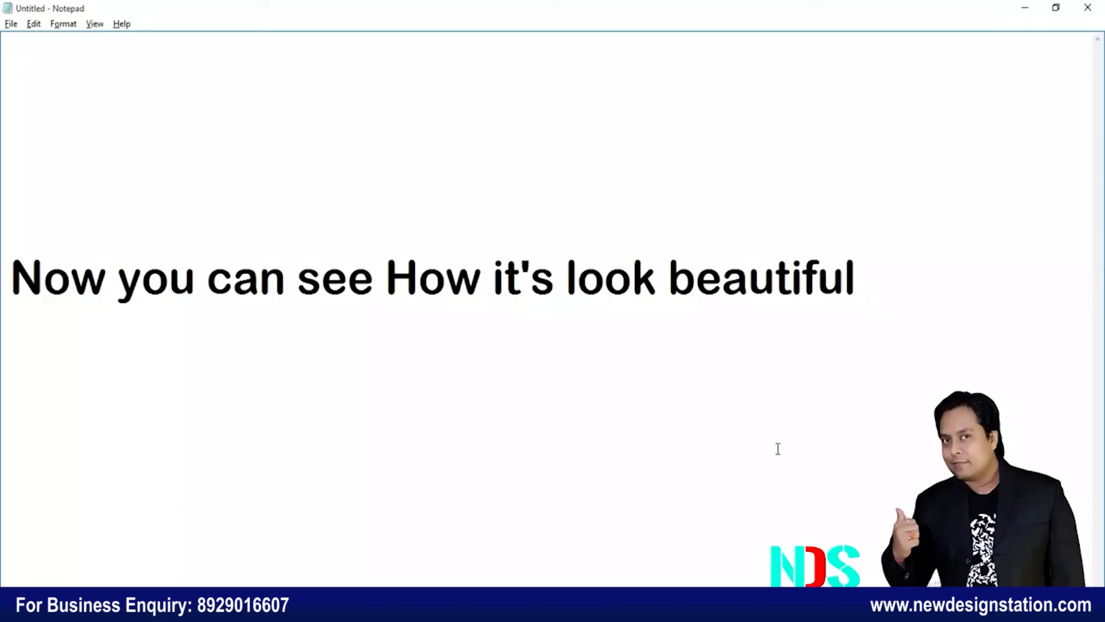
# - In Notepad, delete the closing text "Now you can see How it's look beautiful"
pyautogui.press('BackSpace')
pyautogui.press('BackSpace')
pyautogui.press('BackSpace')
pyautogui.press('BackSpace')
pyautogui.press('BackSpace')
pyautogui.press('BackSpace')
pyautogui.press('BackSpace')
pyautogui.press('BackSpace')
pyautogui.press('BackSpace')
pyautogui.press('BackSpace')
pyautogui.press('BackSpace')
pyautogui.press('BackSpace')
pyautogui.press('BackSpace')
pyautogui.press('BackSpace')
pyautogui.press('BackSpace')
pyautogui.press('BackSpace')
pyautogui.press('BackSpace')
pyautogui.press('BackSpace')
pyautogui.press('BackSpace')
pyautogui.press('BackSpace')
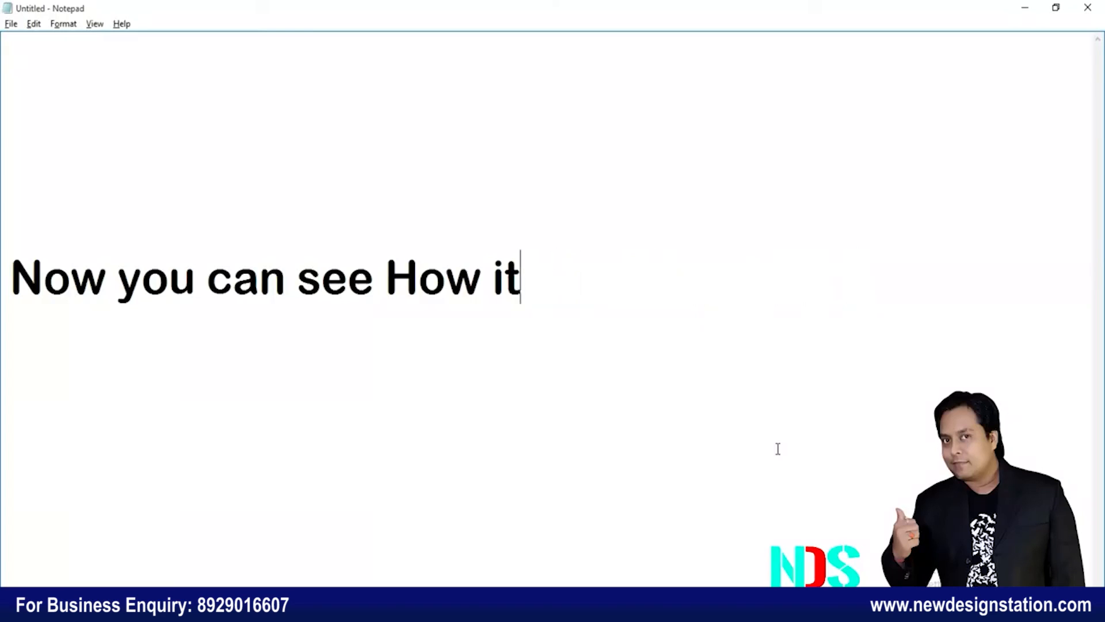
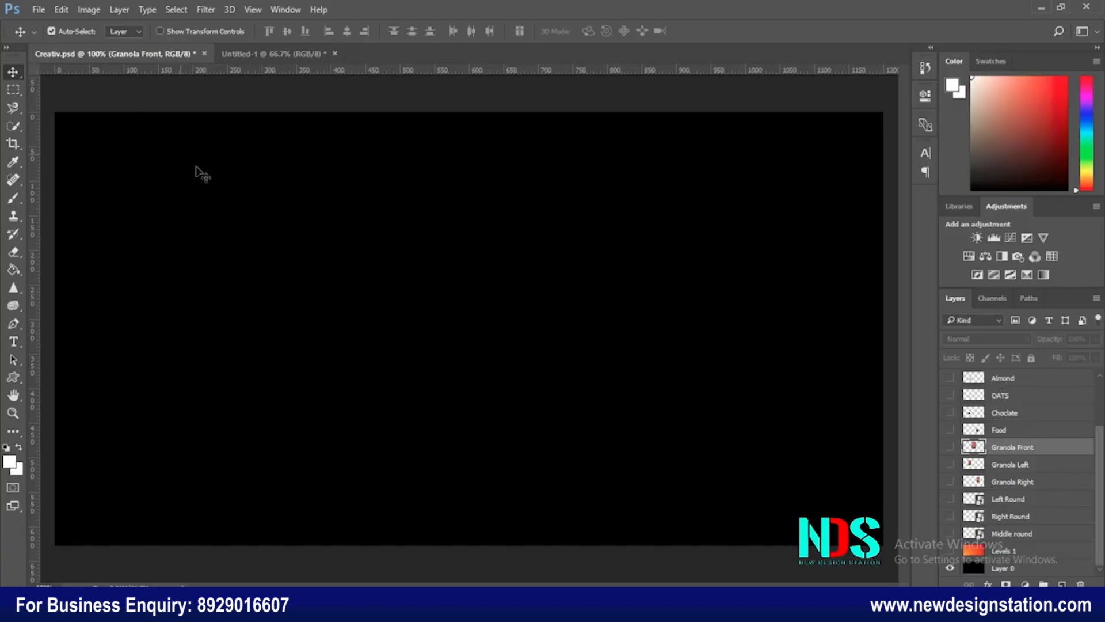
# - In Photoshop, review the dimensions and resolution of Creativ.psd, and switch to the Untitled-1 document
pyautogui.click(87, 9)
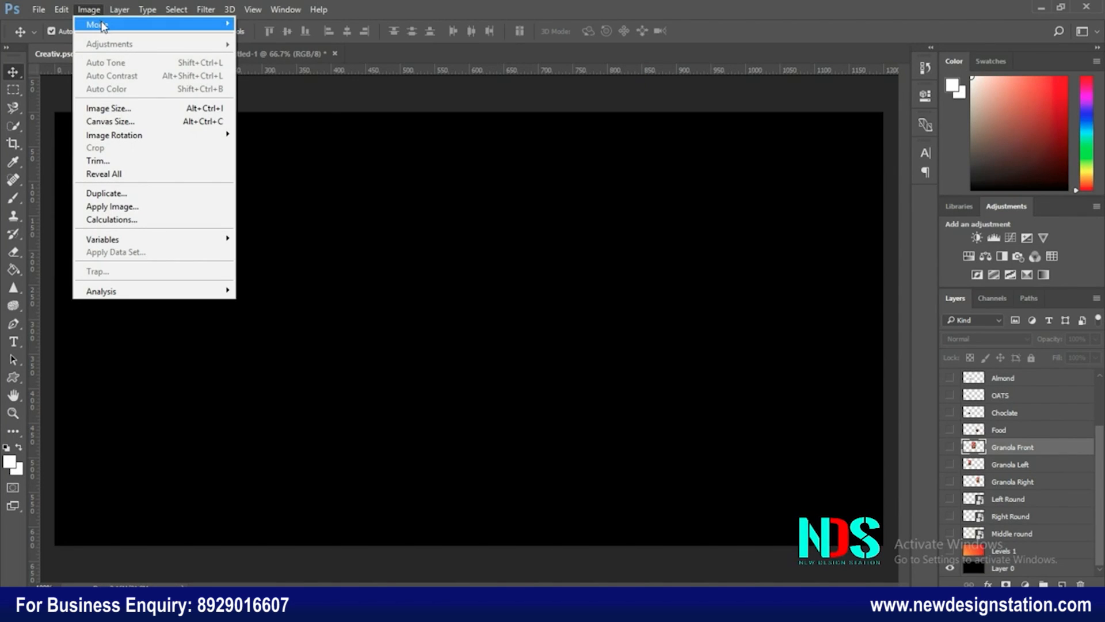
pyautogui.moveTo(106, 26)
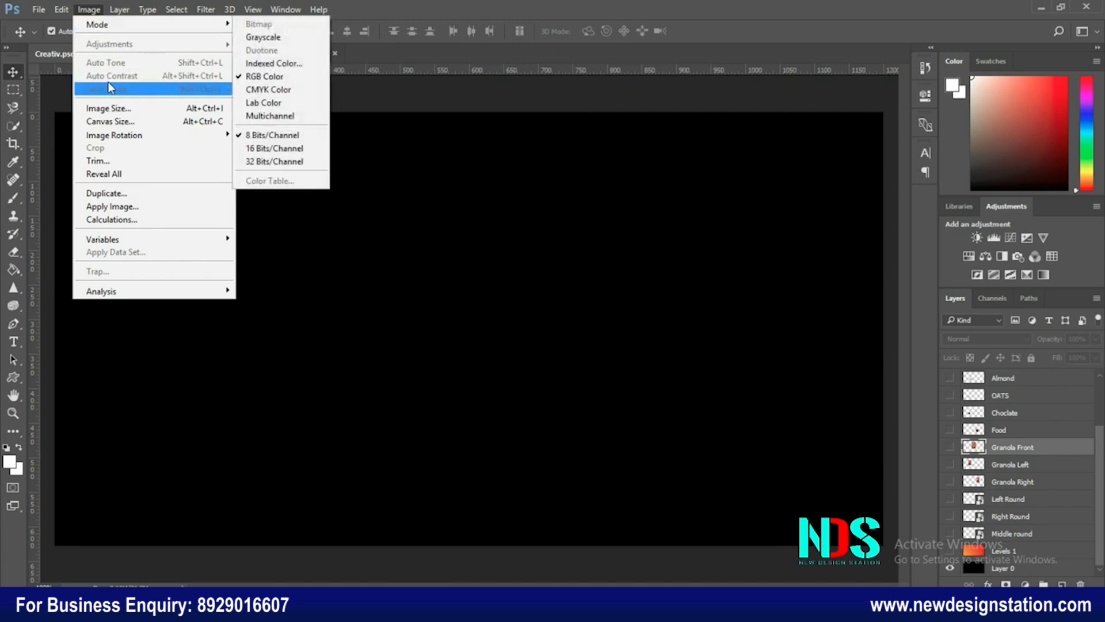
pyautogui.click(109, 109)
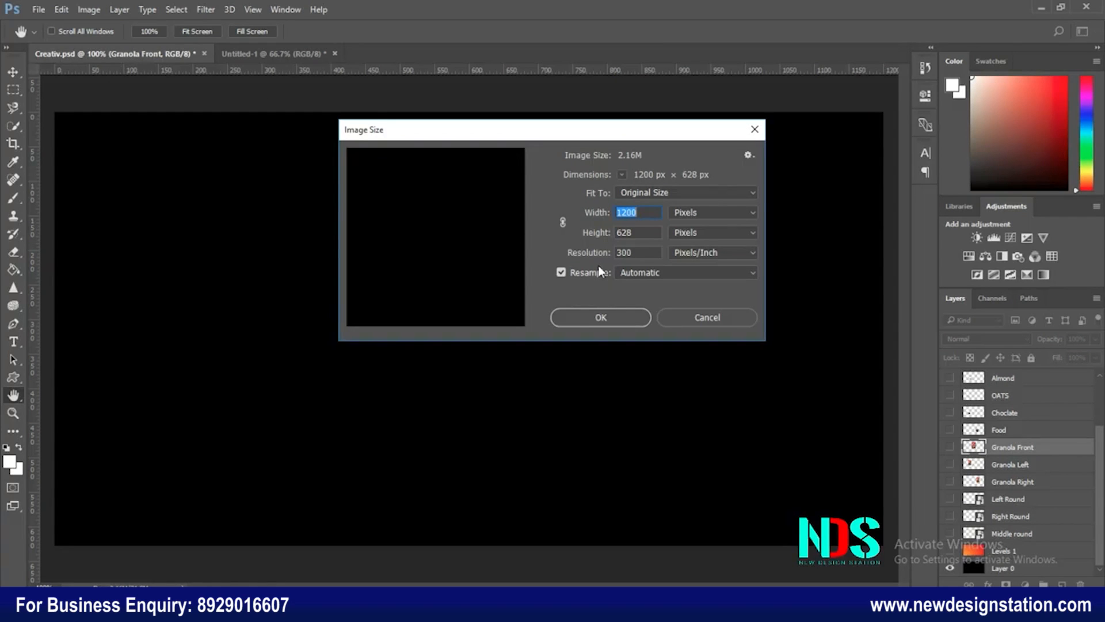
pyautogui.click(591, 321)
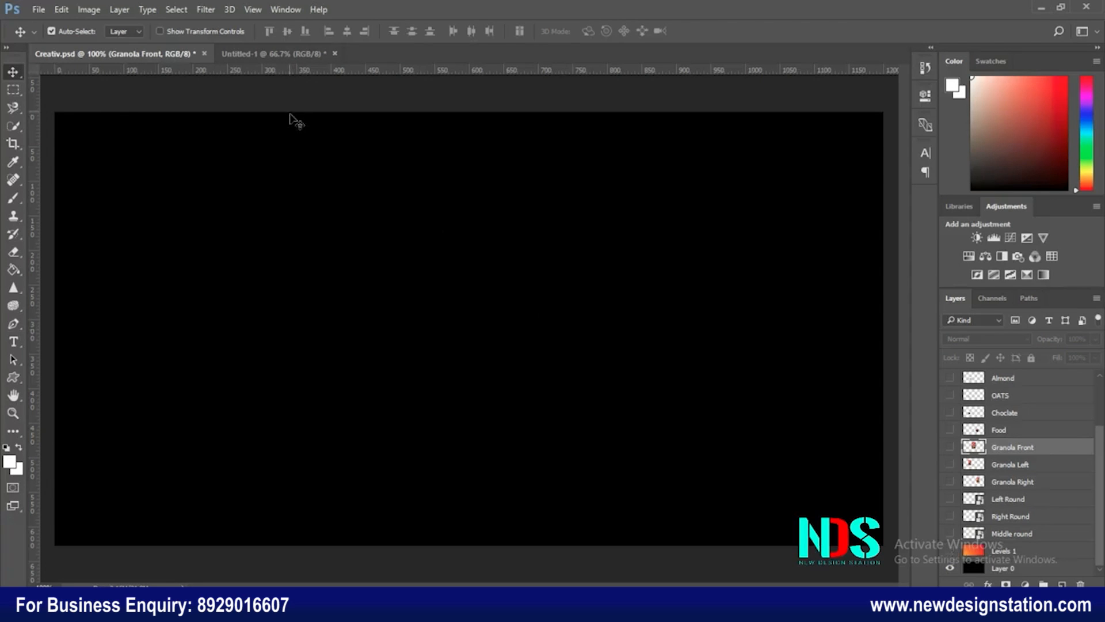
pyautogui.click(264, 54)
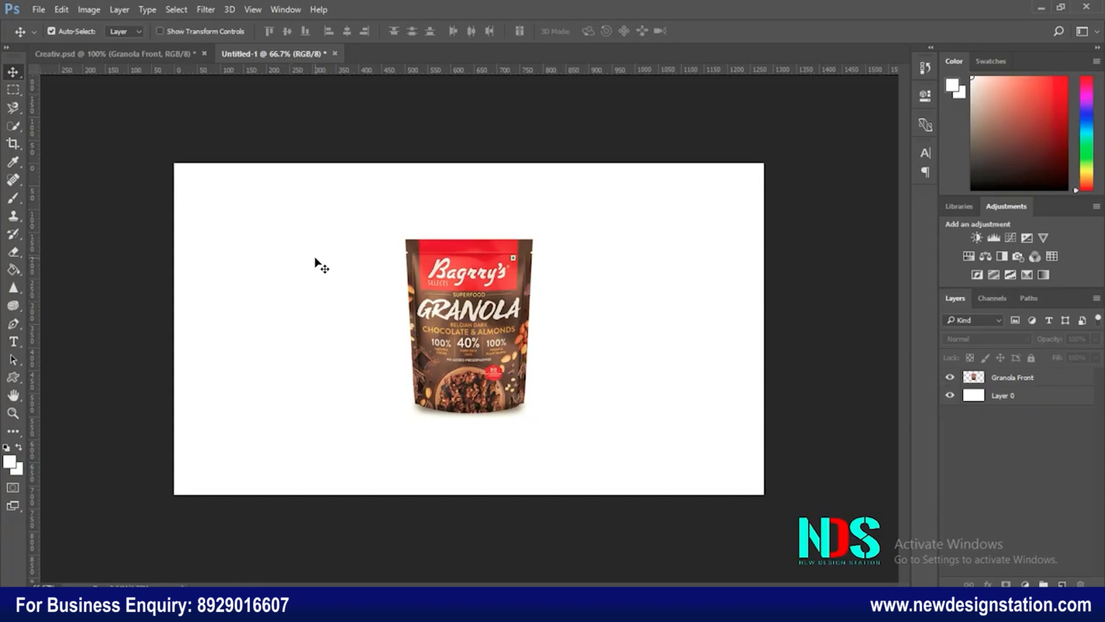
# - In the Creativ.psd document, show the Levels 1 gradient background and the Middle round, Right Round and Left Round ornament layers
pyautogui.click(151, 57)
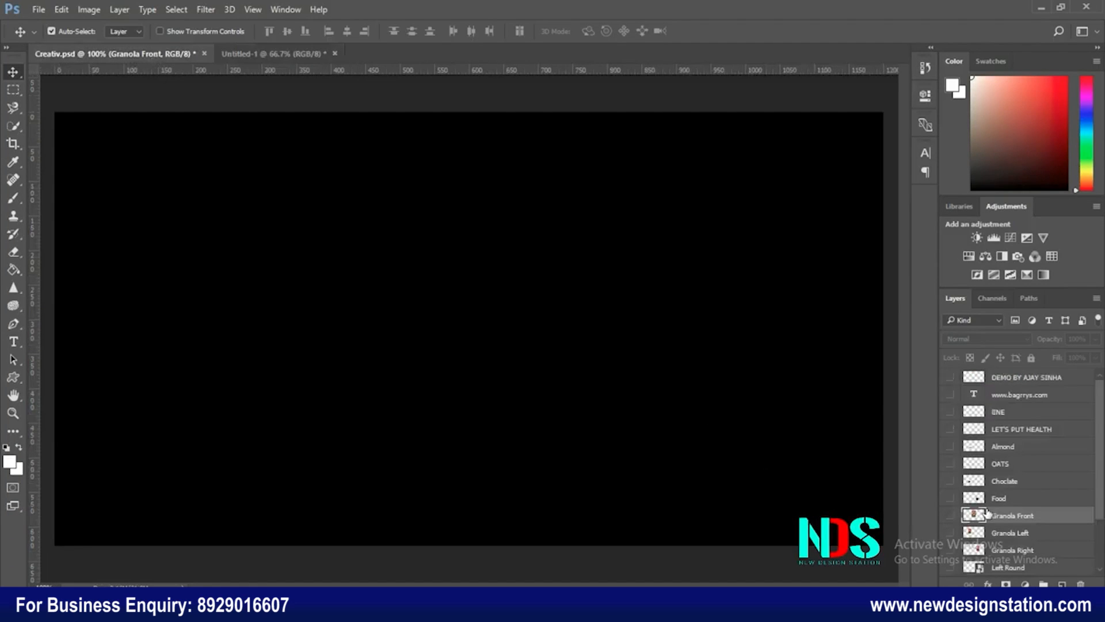
pyautogui.scroll(-3, 988, 514)
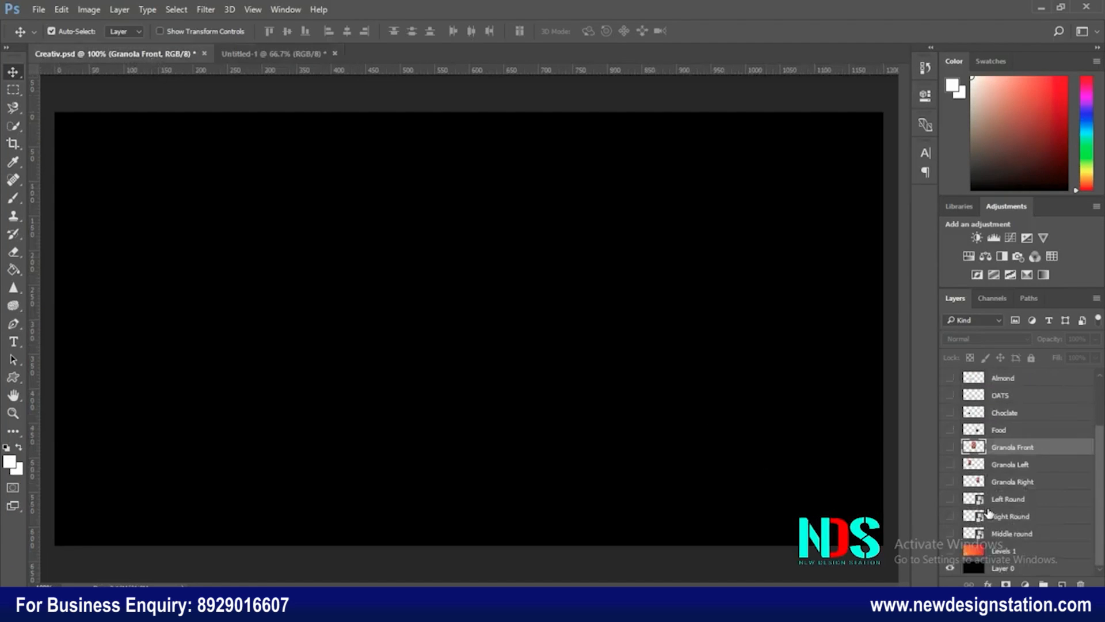
pyautogui.click(949, 552)
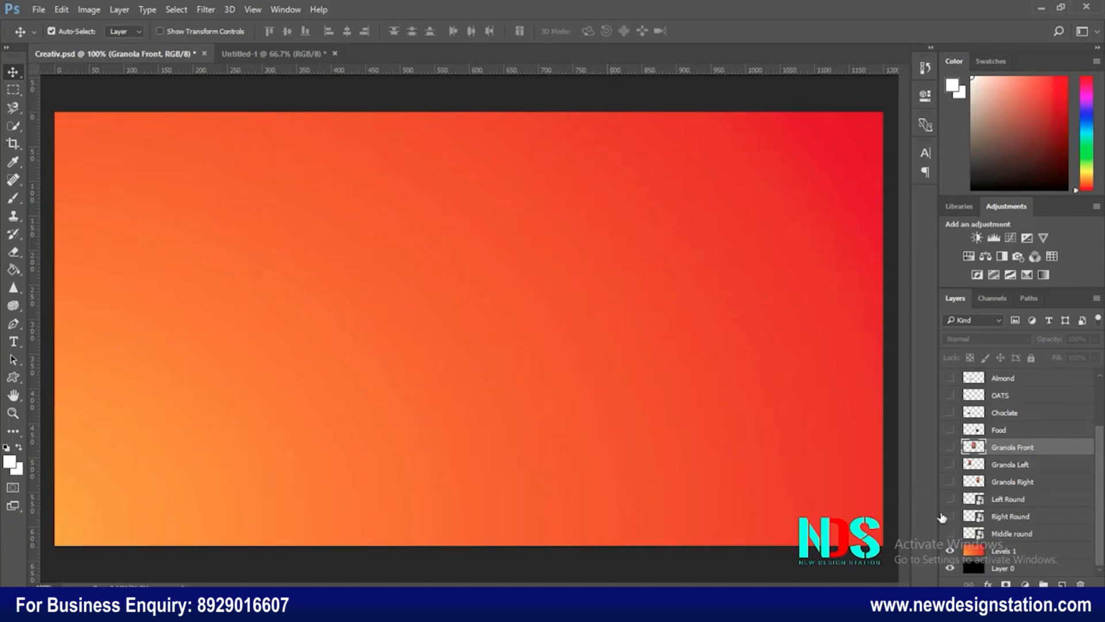
pyautogui.click(950, 534)
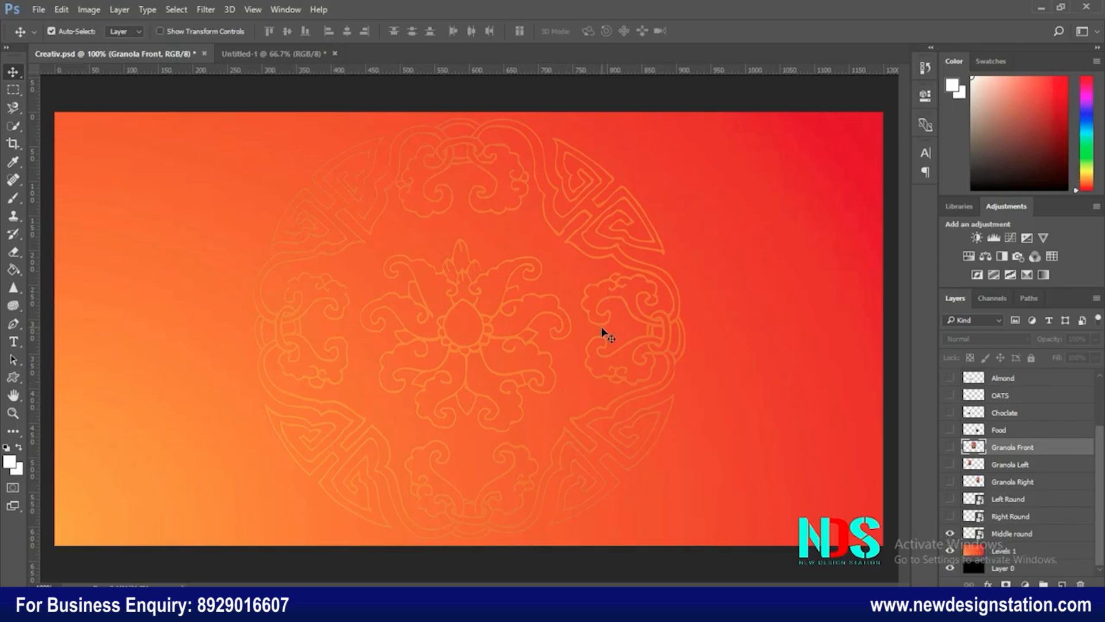
pyautogui.click(950, 550)
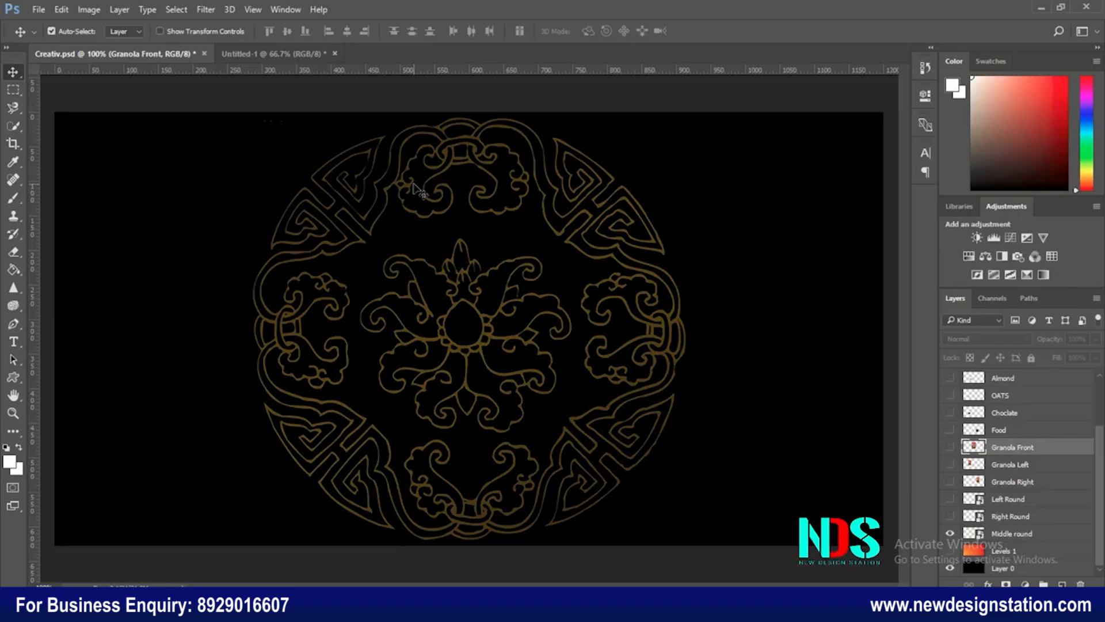
pyautogui.click(950, 551)
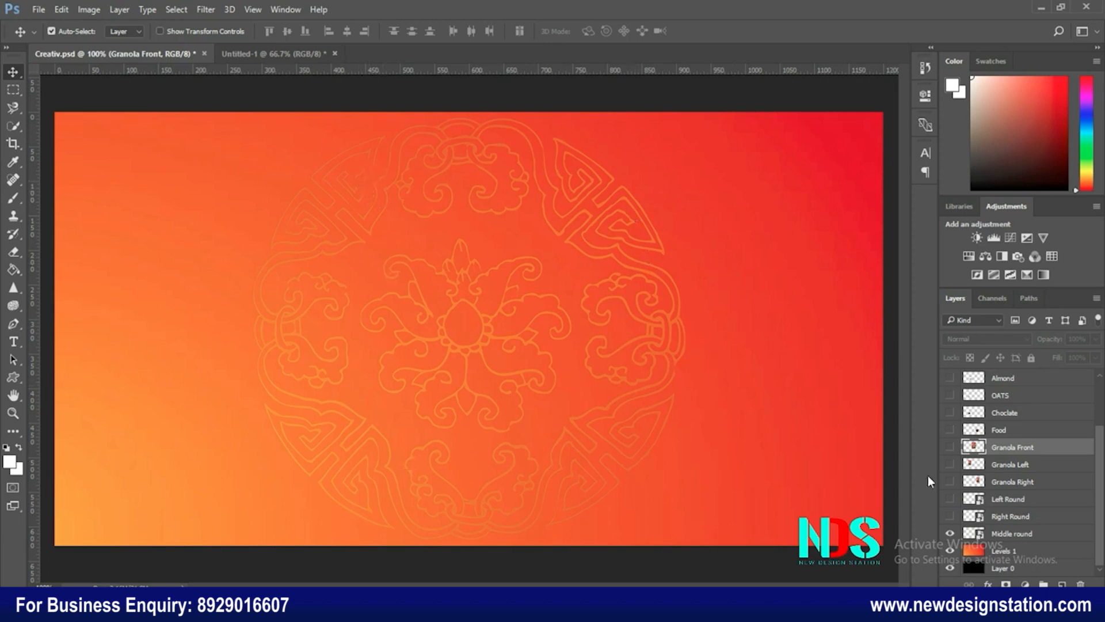
pyautogui.click(950, 517)
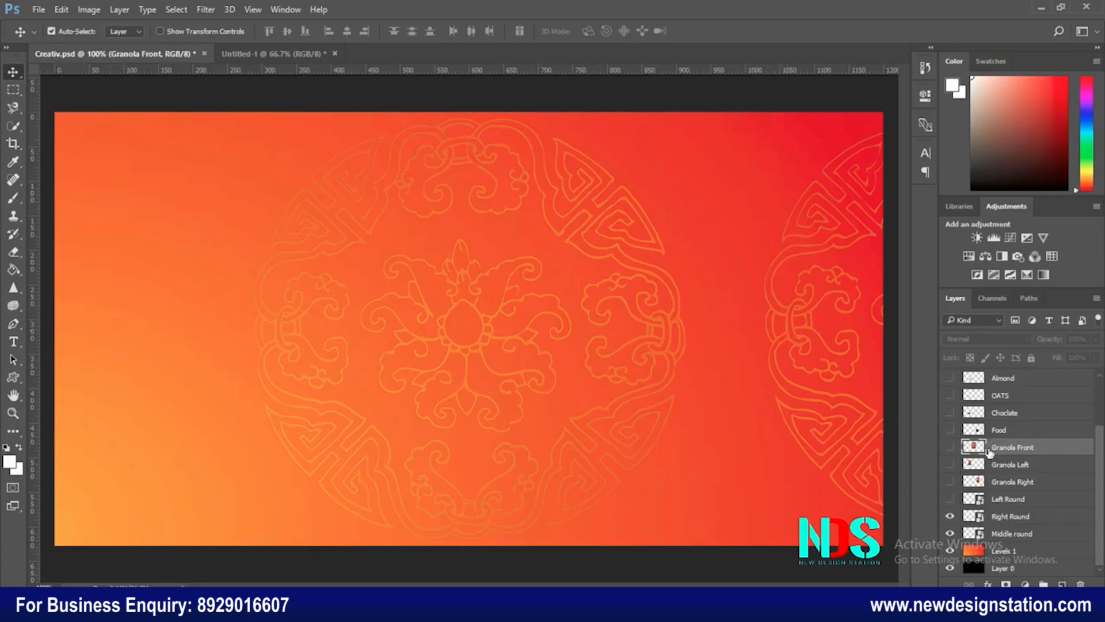
pyautogui.click(949, 499)
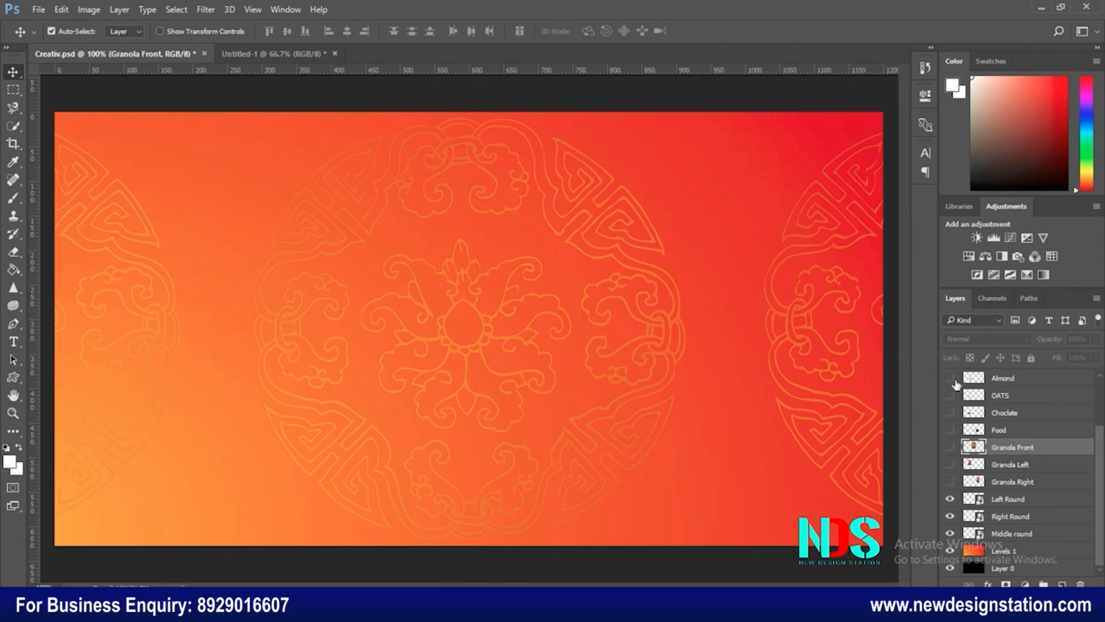
# - Show the Granola Front, Granola Left and Granola Right pouch layers in Creativ.psd, comparing with the original product in Untitled-1
pyautogui.click(950, 482)
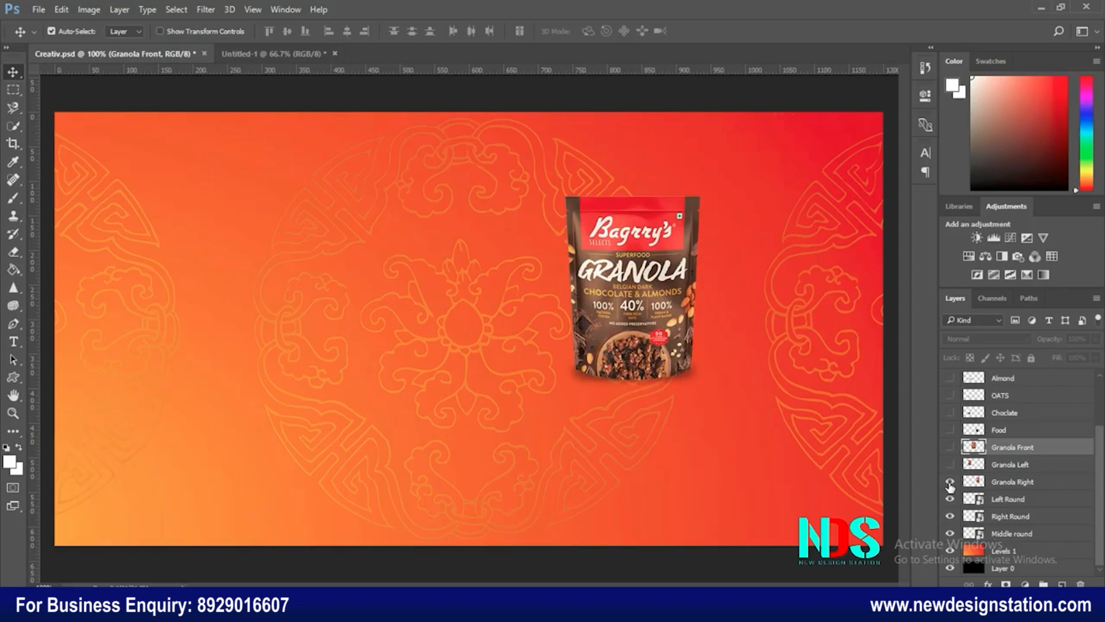
pyautogui.click(949, 482)
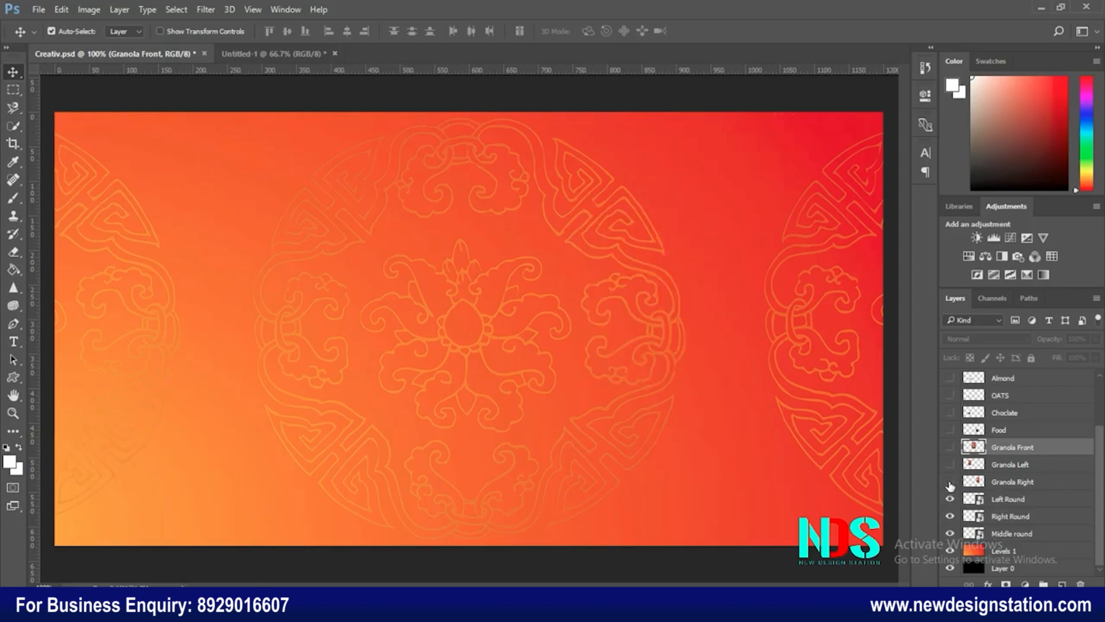
pyautogui.click(950, 449)
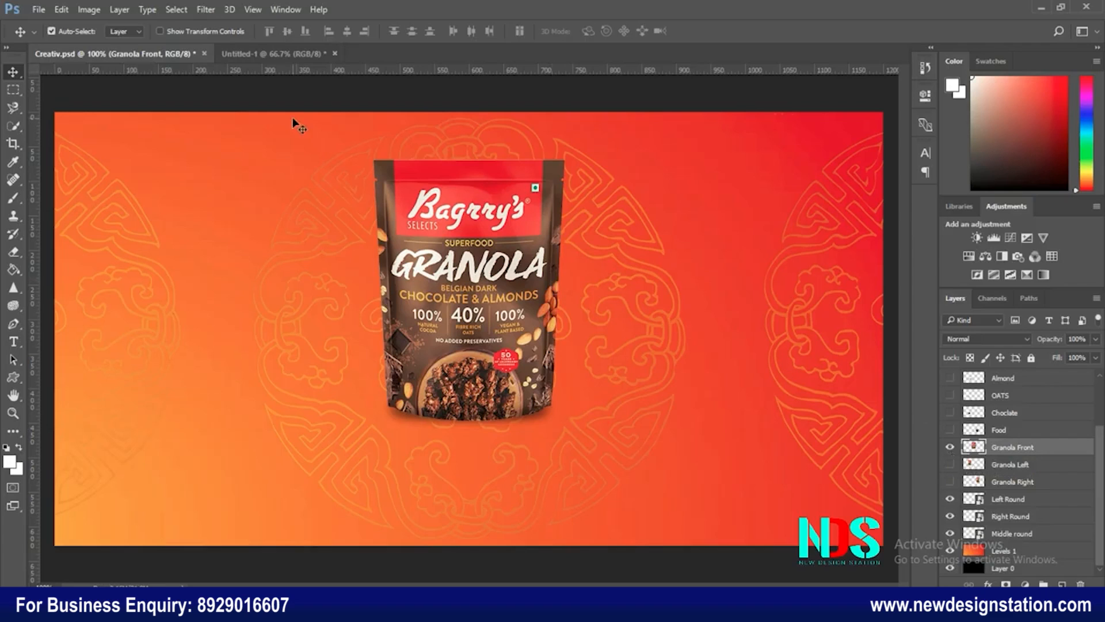
pyautogui.click(264, 52)
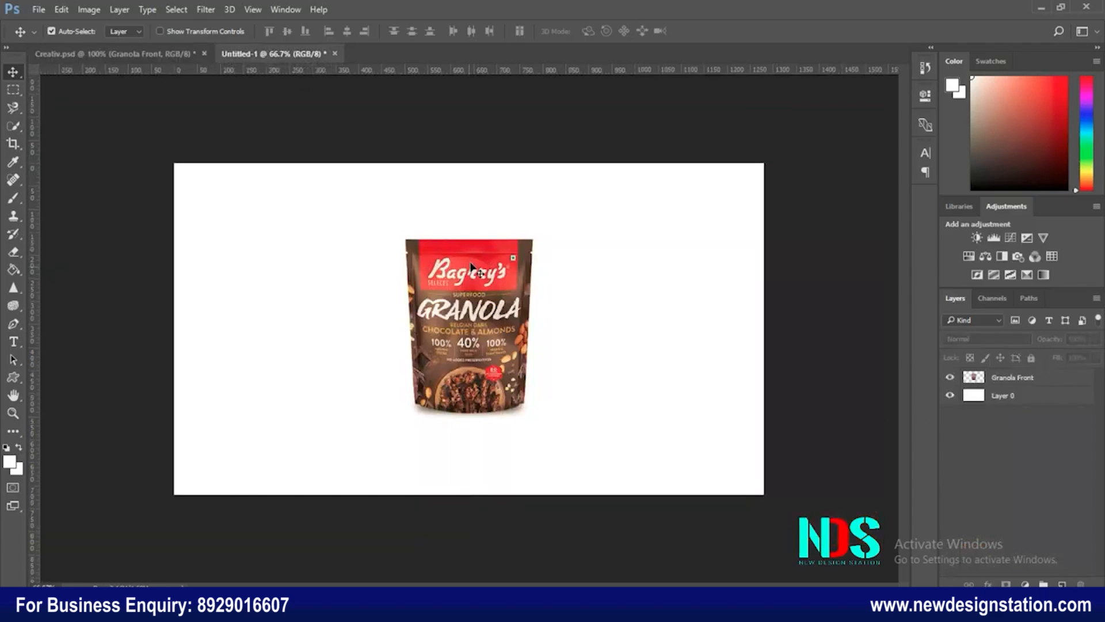
pyautogui.click(140, 54)
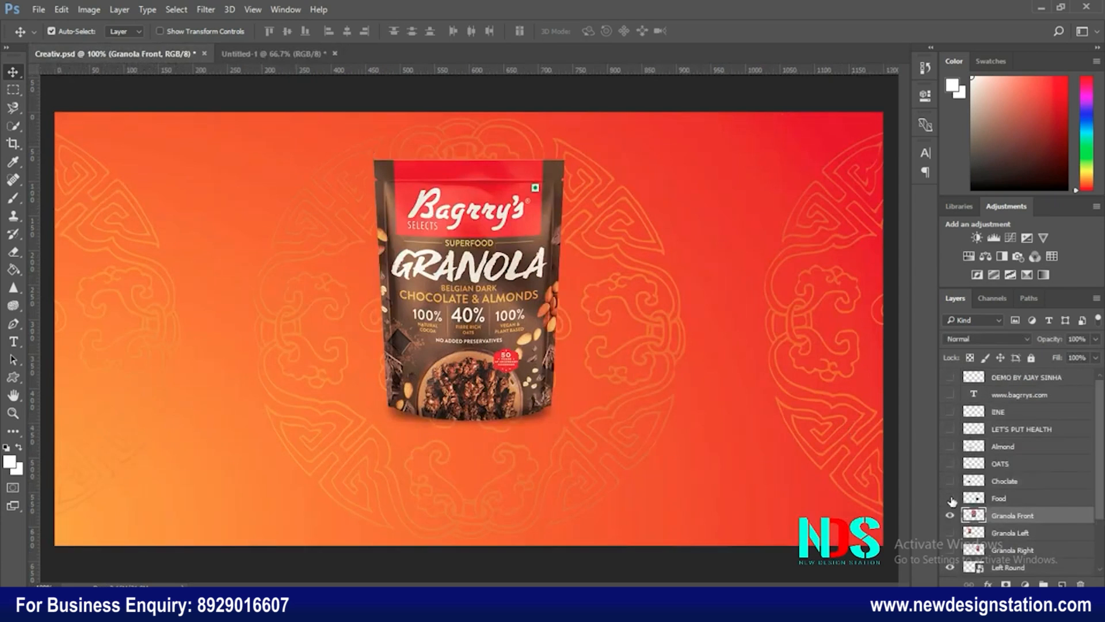
pyautogui.click(950, 532)
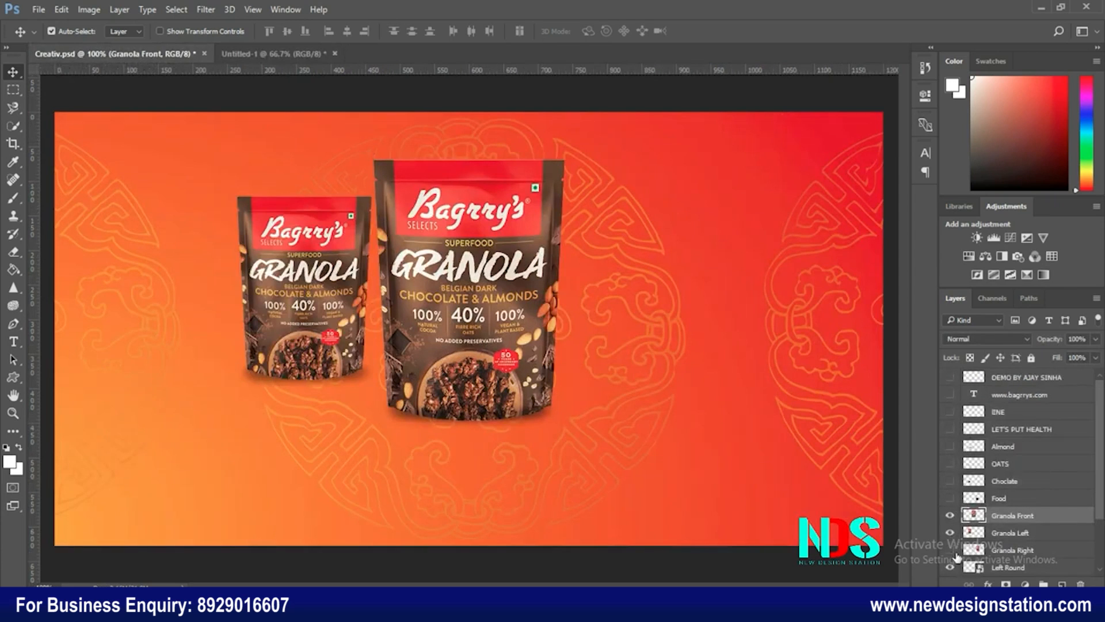
pyautogui.click(949, 550)
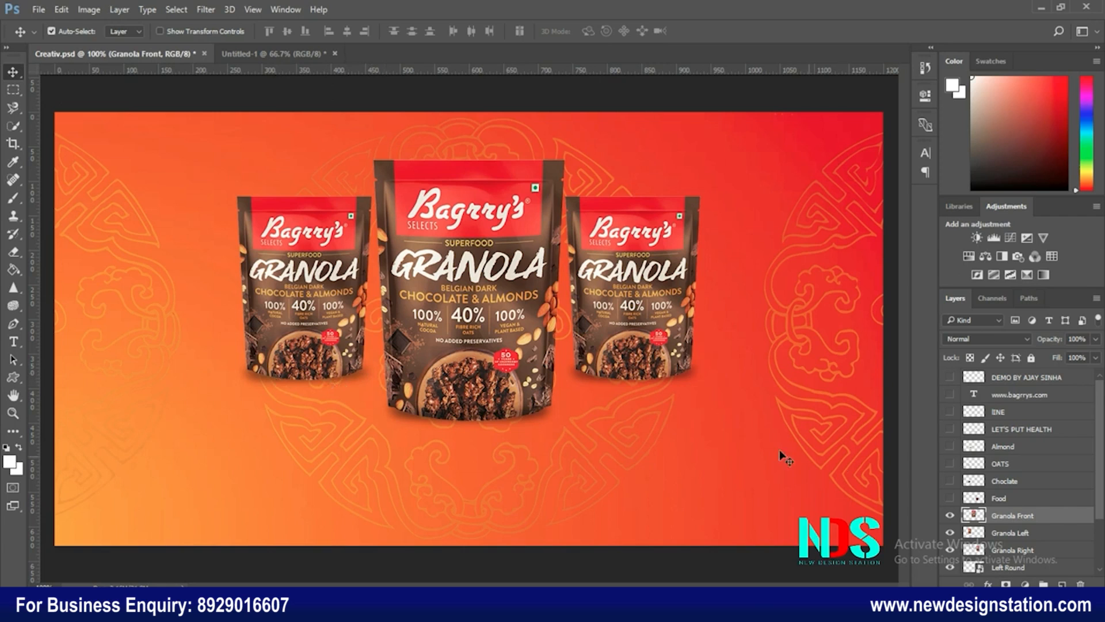
# - Show the Food, Choclate, OATS and Almond ingredient layers around the pouches
pyautogui.click(950, 498)
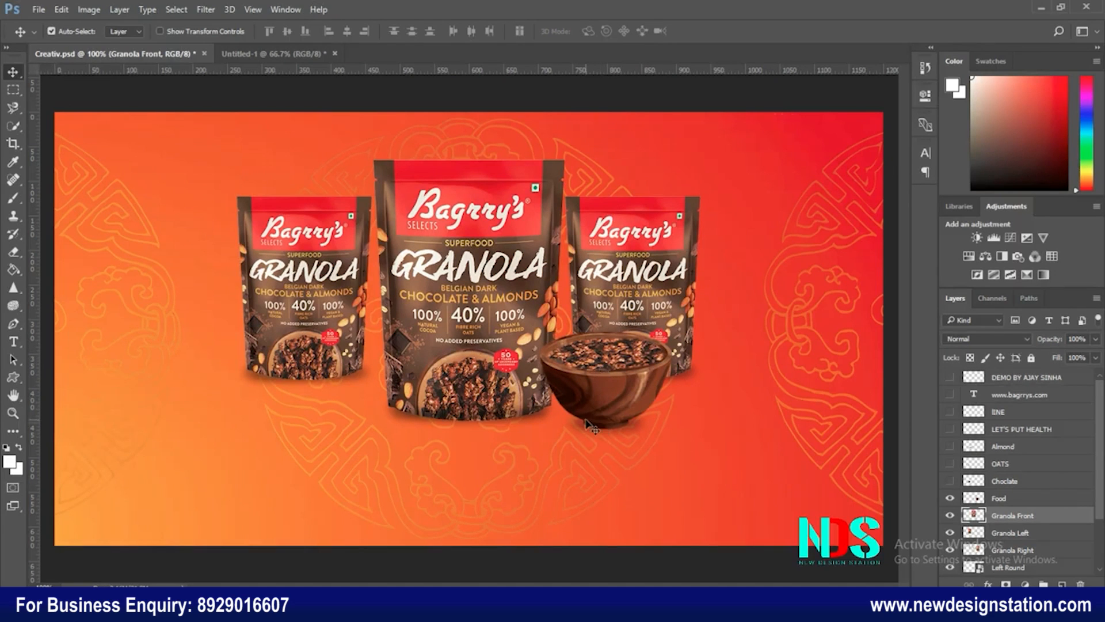
pyautogui.click(951, 482)
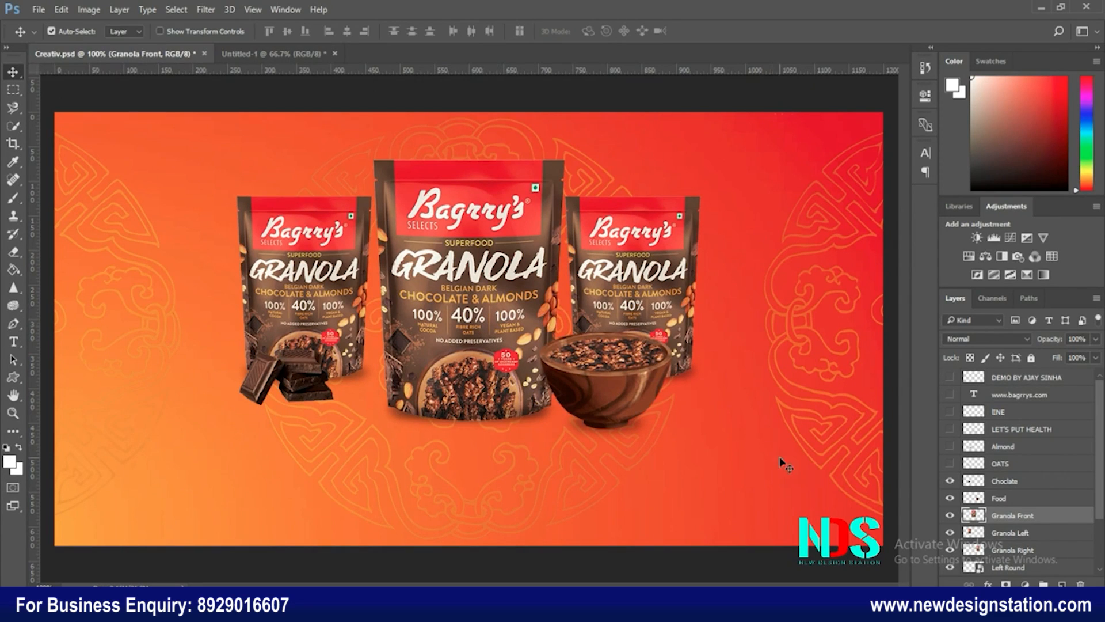
pyautogui.click(950, 463)
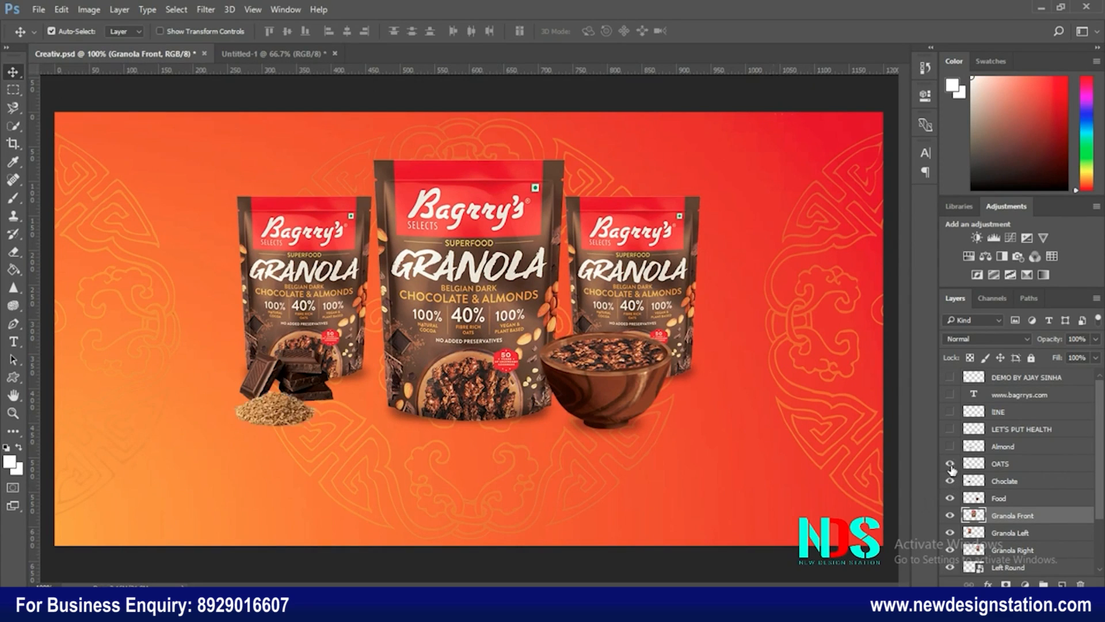
pyautogui.click(950, 446)
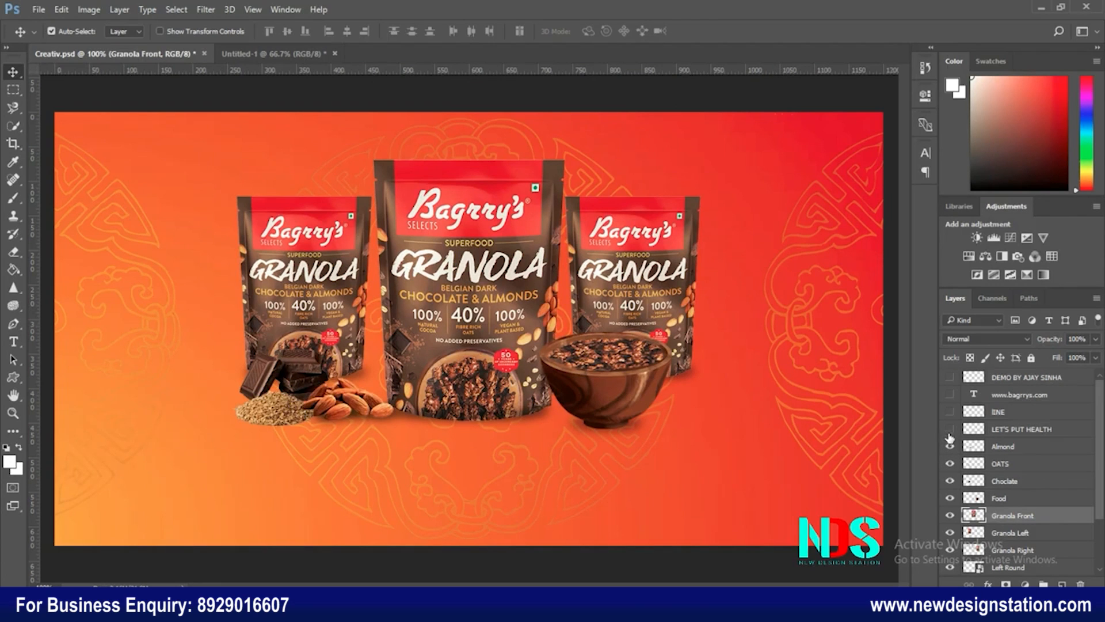
pyautogui.click(950, 431)
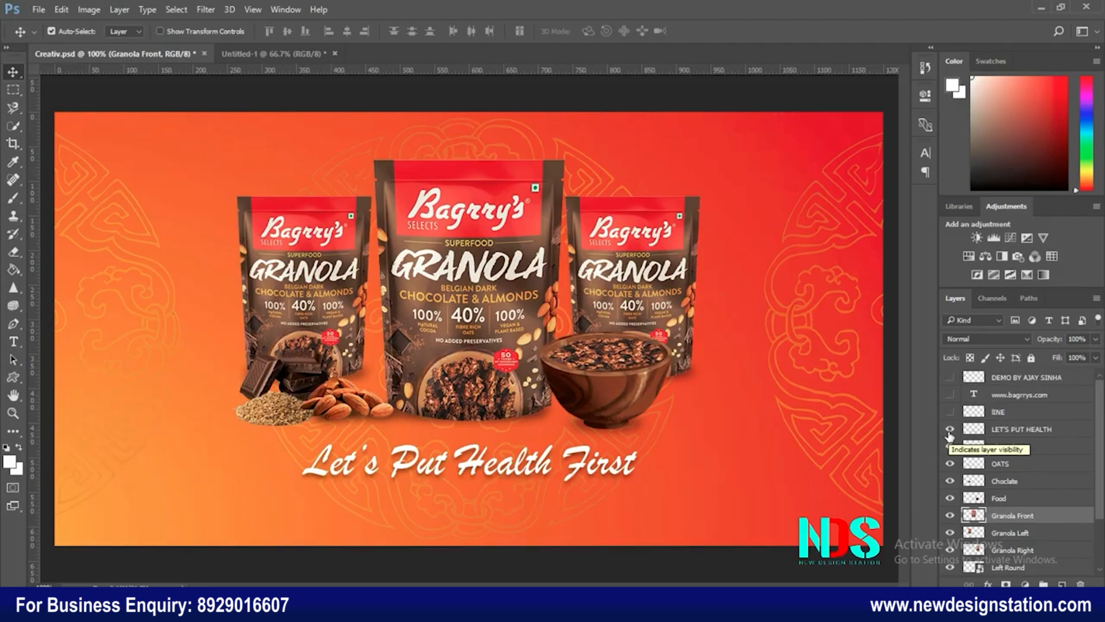
pyautogui.click(950, 413)
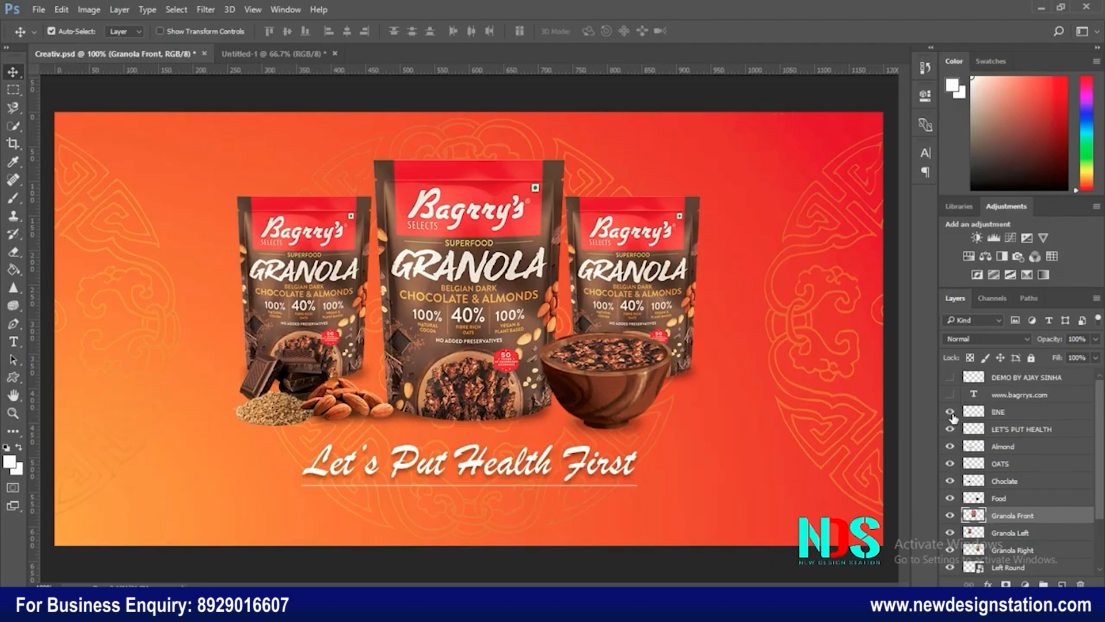
pyautogui.click(950, 395)
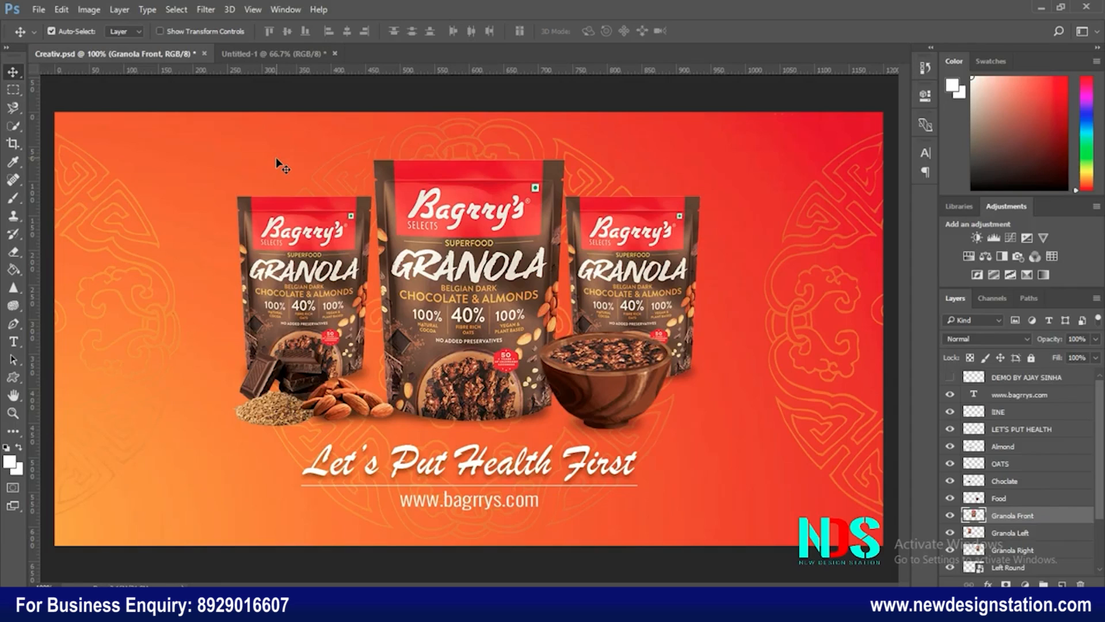
pyautogui.click(278, 51)
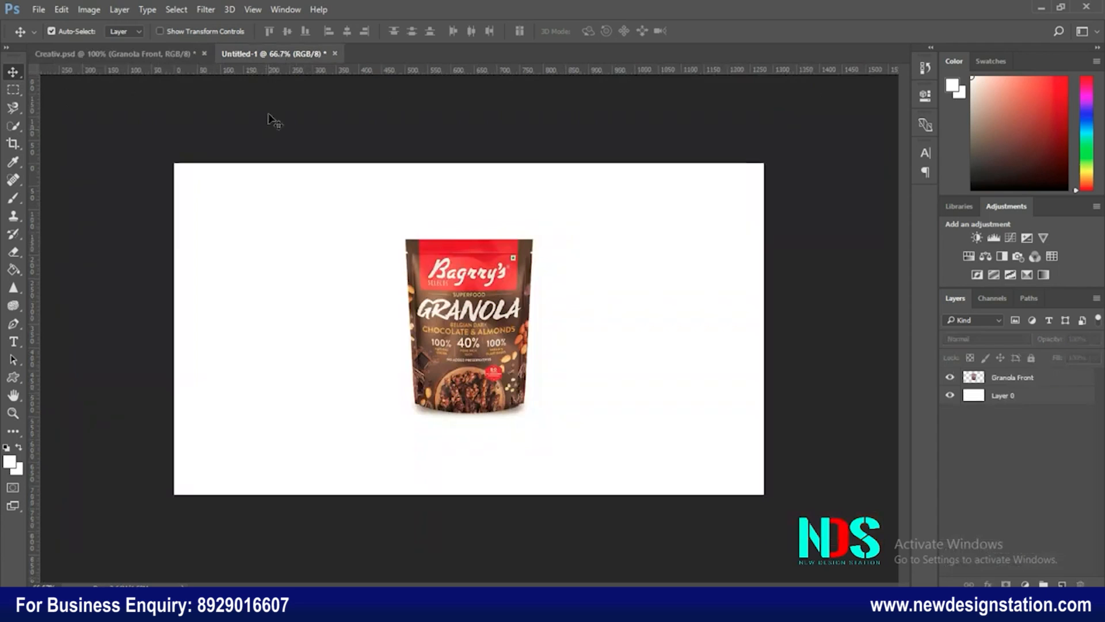
pyautogui.click(149, 55)
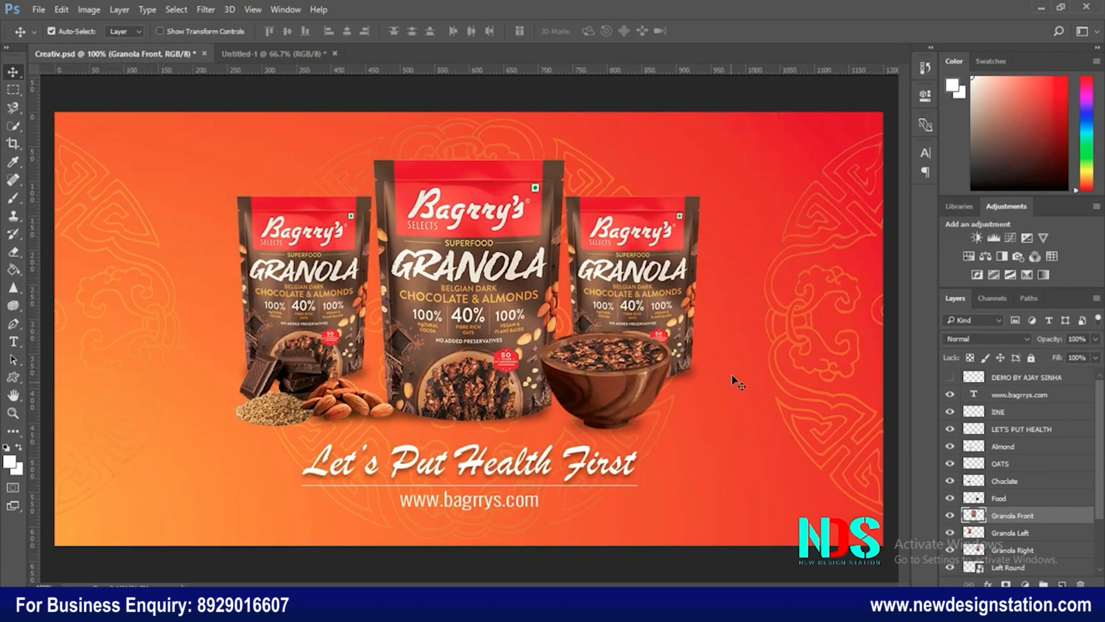
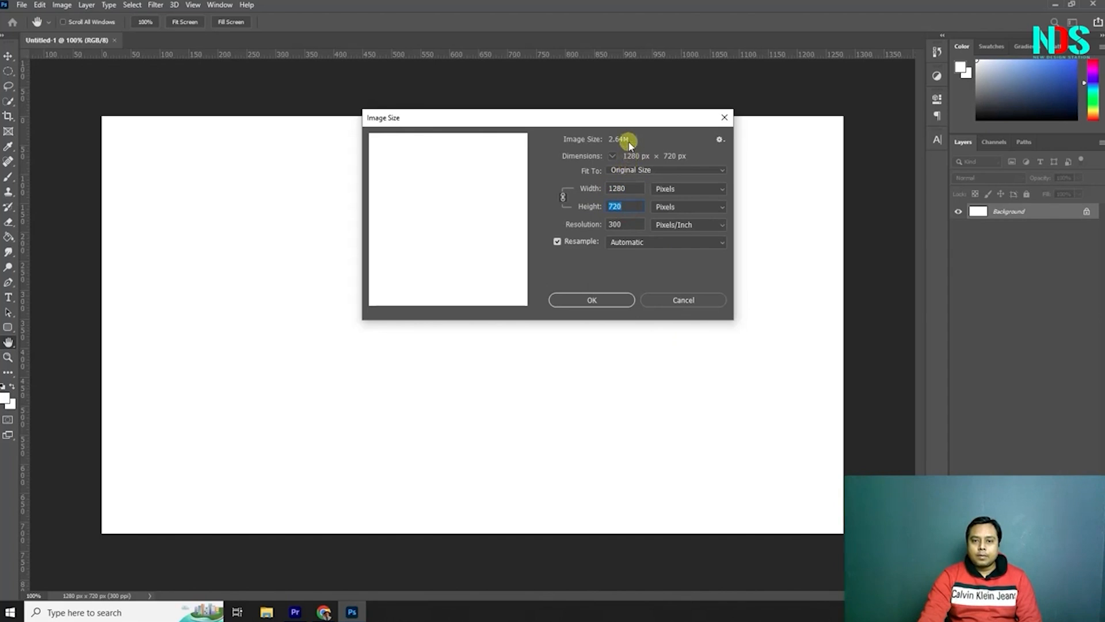
# - Dismiss the image size settings and place image 1 from the Desktop as an embedded layer in the blank Untitled-1 document
pyautogui.click(724, 117)
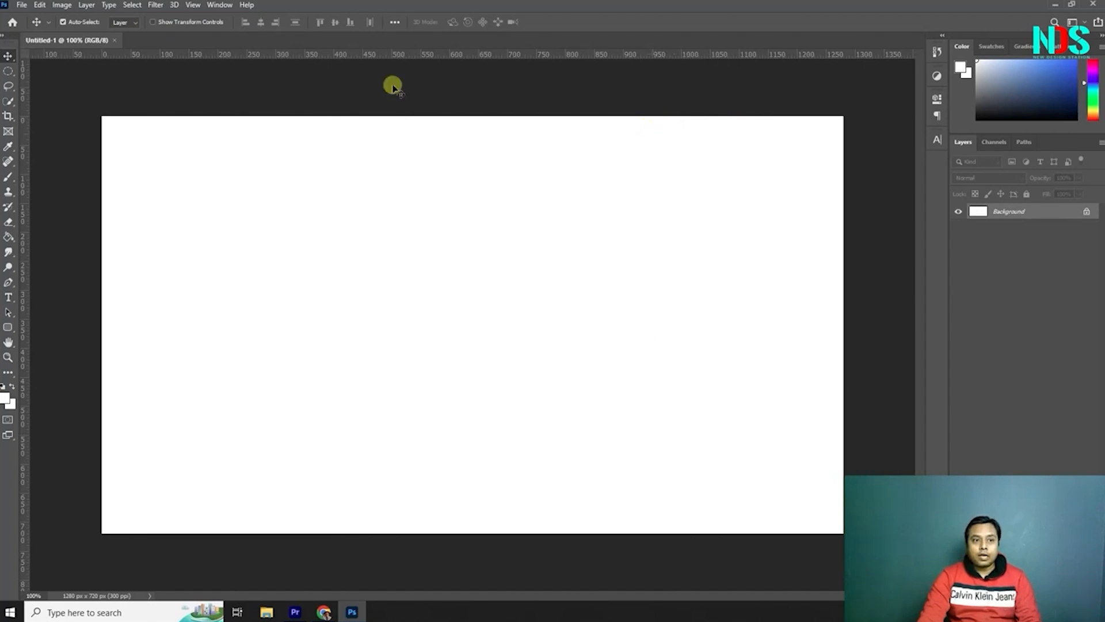
pyautogui.click(21, 7)
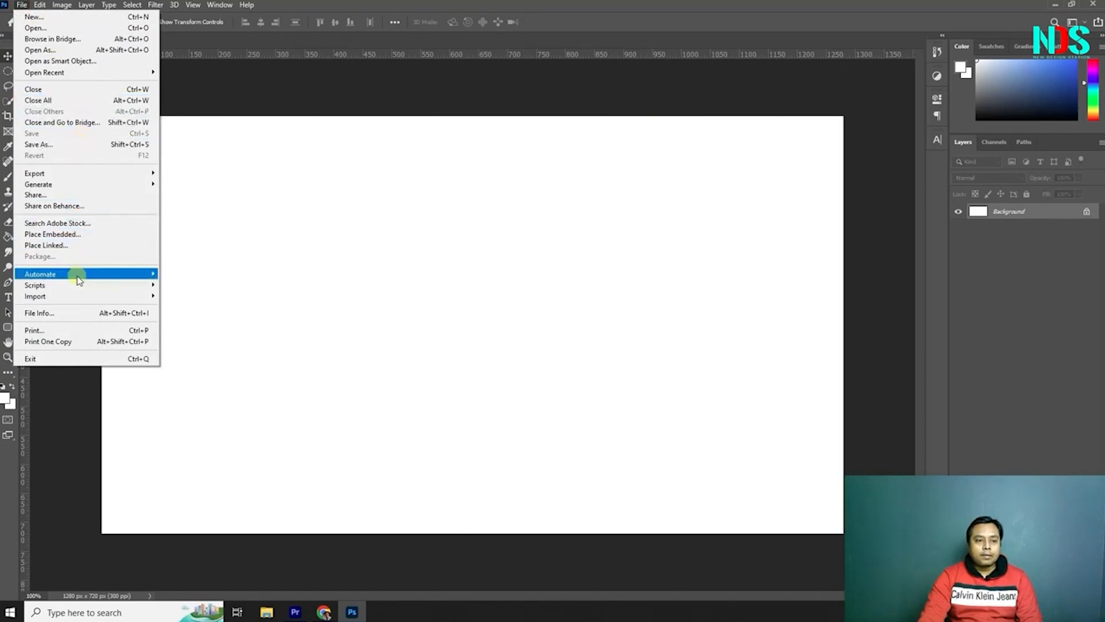
pyautogui.click(91, 233)
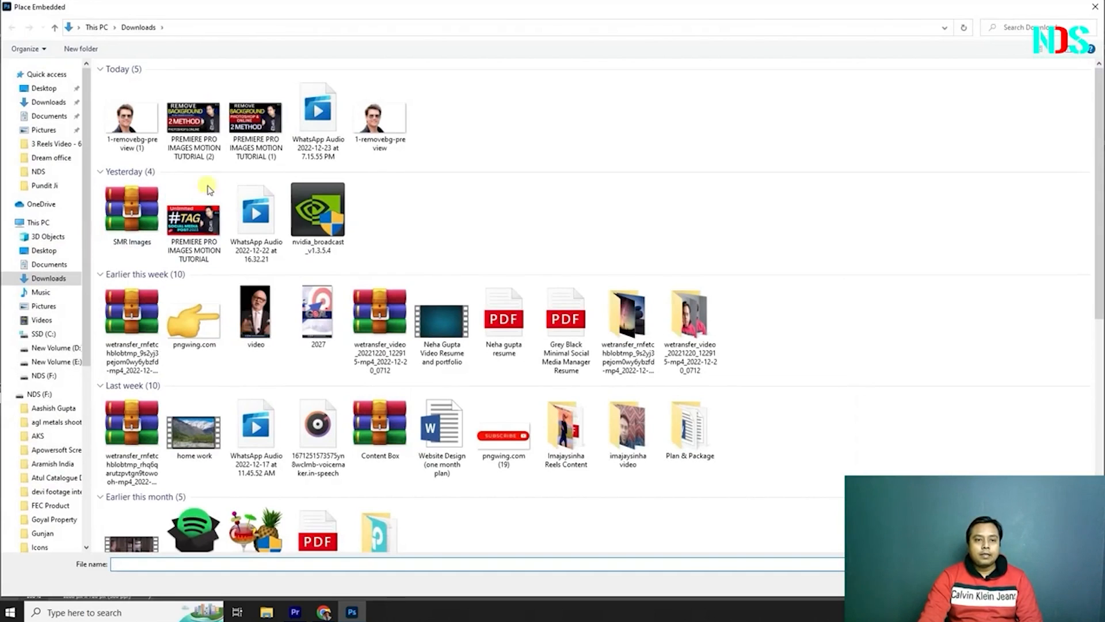
pyautogui.click(56, 88)
pyautogui.click(170, 101)
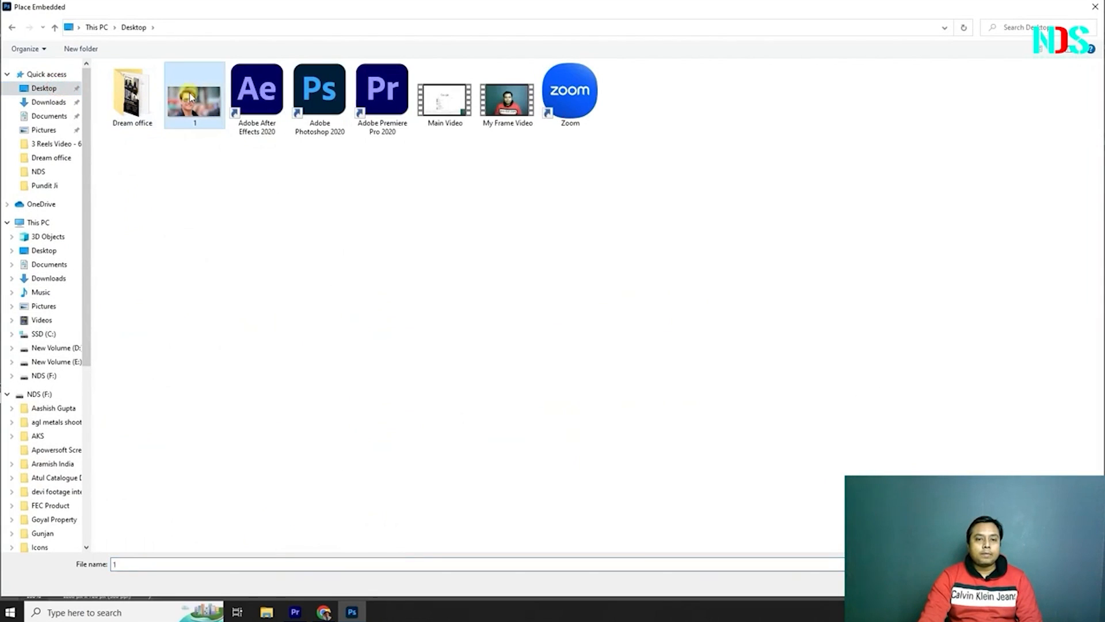
pyautogui.press('Return')
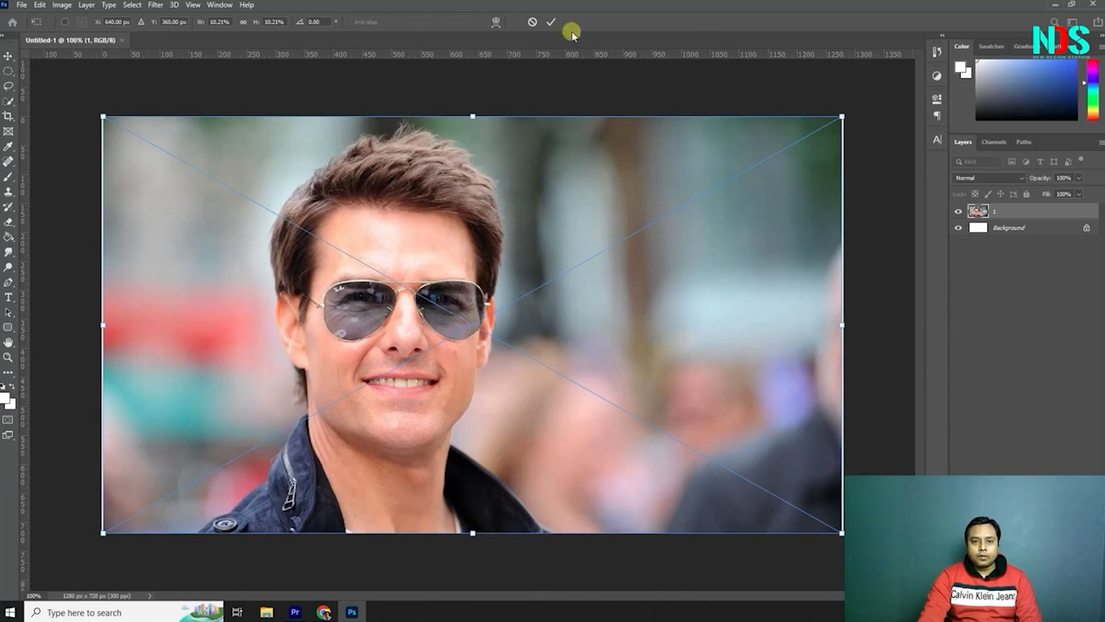
pyautogui.click(551, 22)
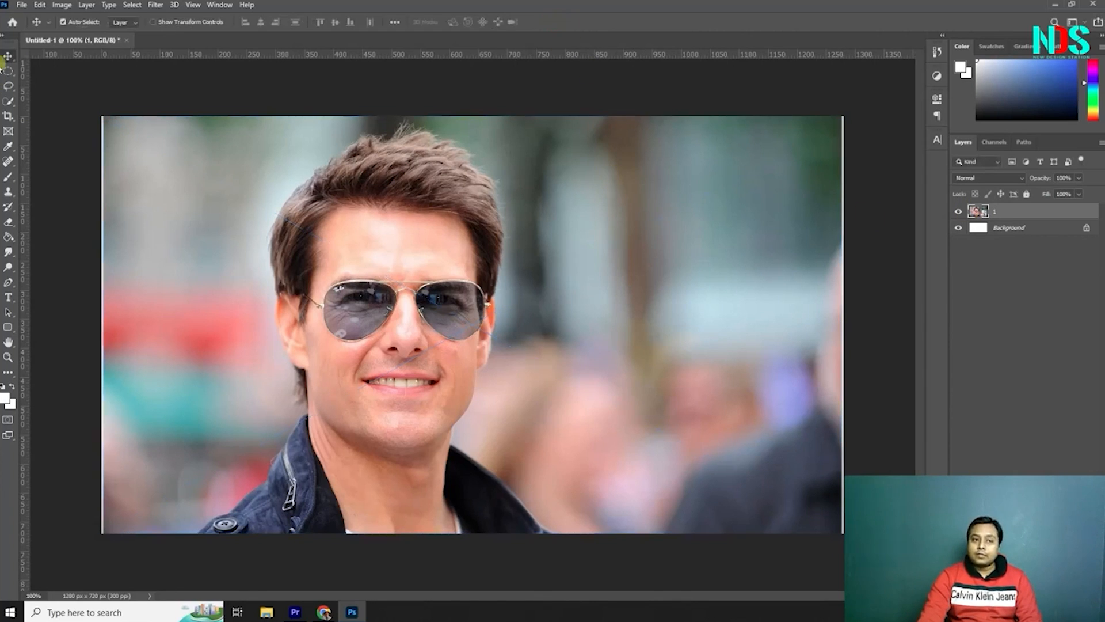
# - Check the document's image size without changing it, and rasterize the placed layer 1
pyautogui.click(62, 5)
pyautogui.click(82, 91)
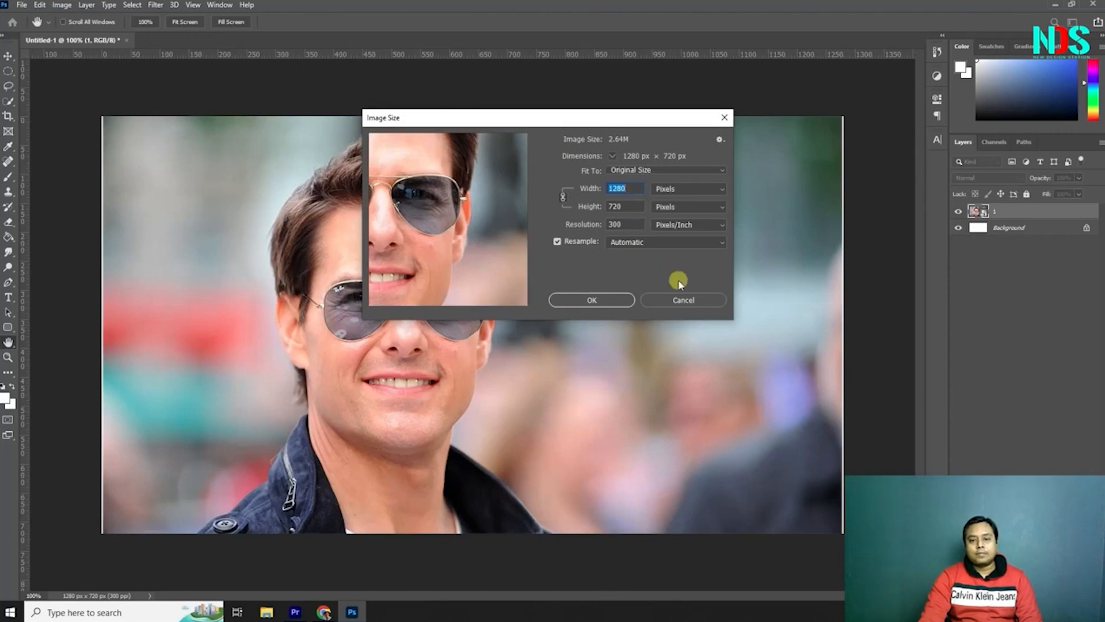
pyautogui.click(683, 299)
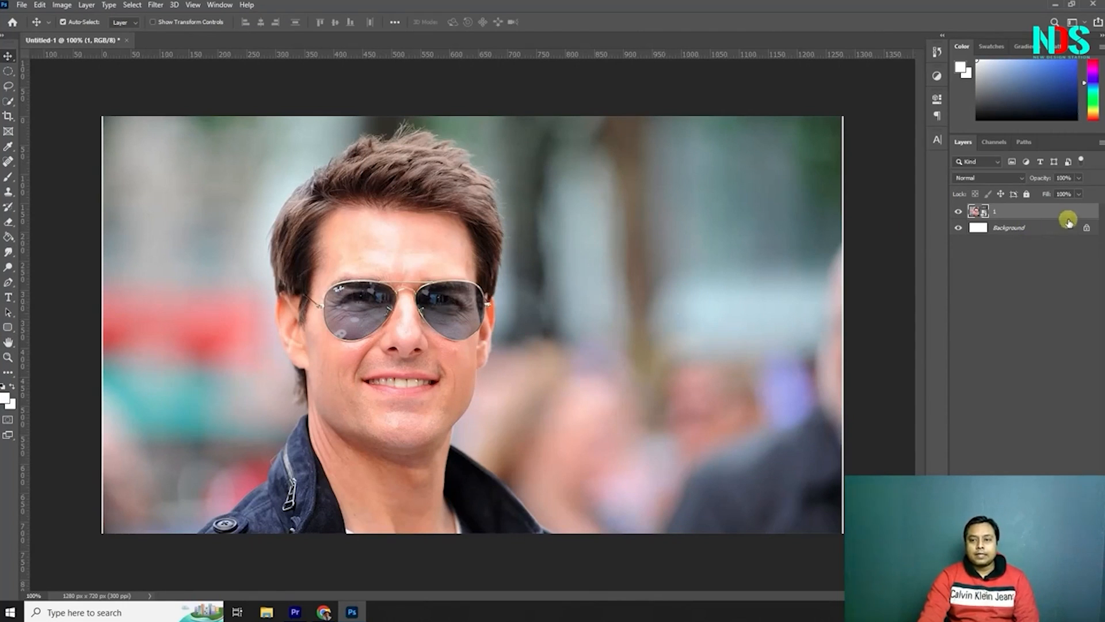
pyautogui.rightClick(1013, 218)
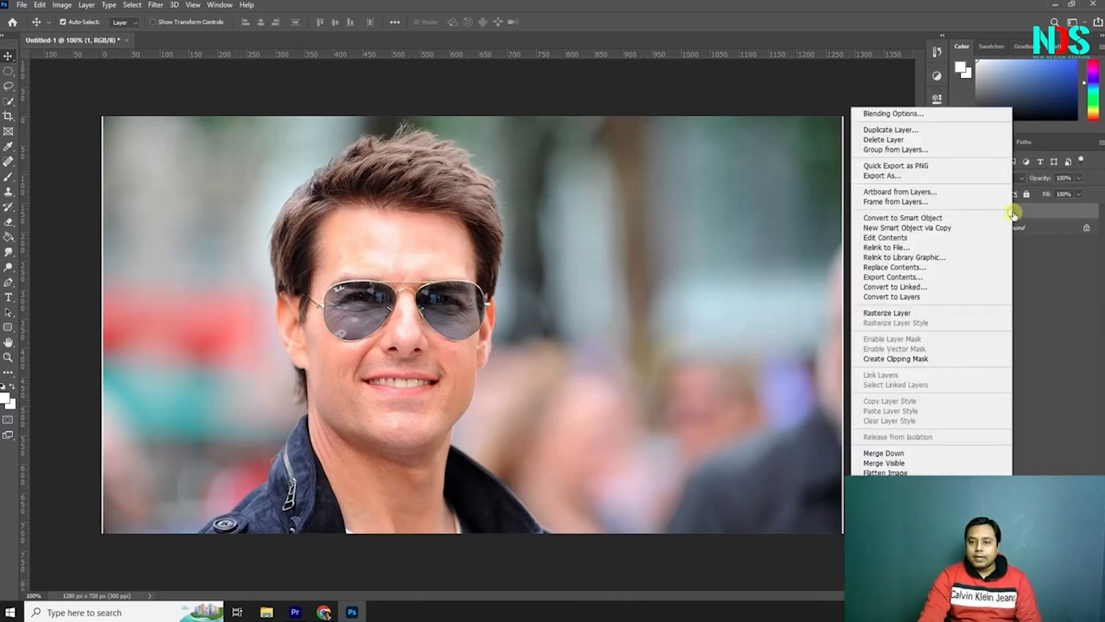
pyautogui.click(931, 312)
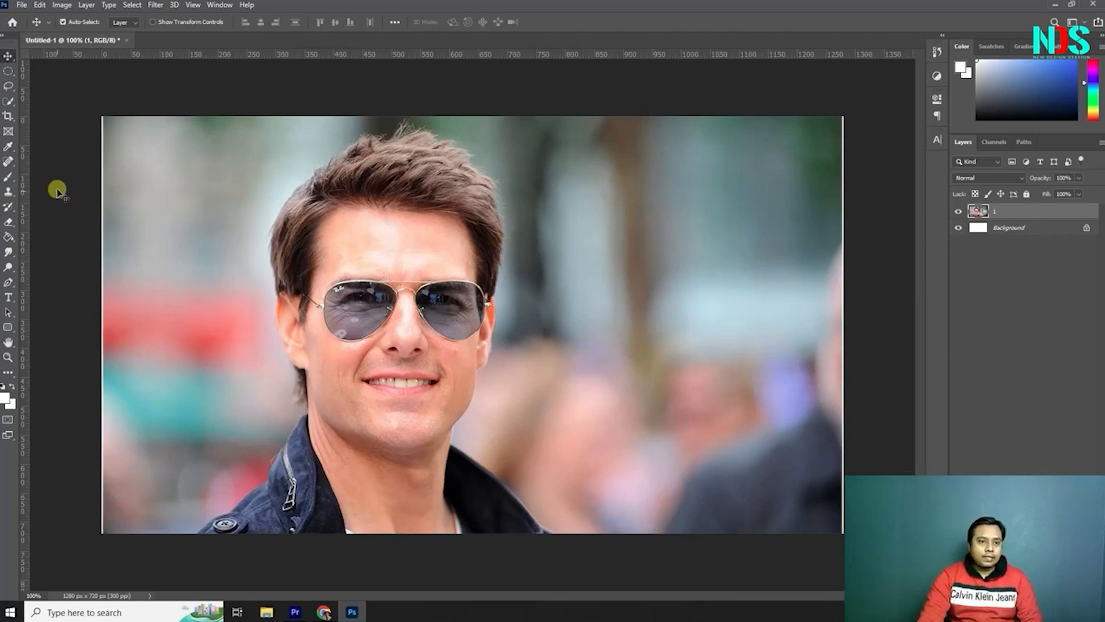
# - Select the man in the portrait on layer 1 with the automatic Subject selection
pyautogui.click(133, 5)
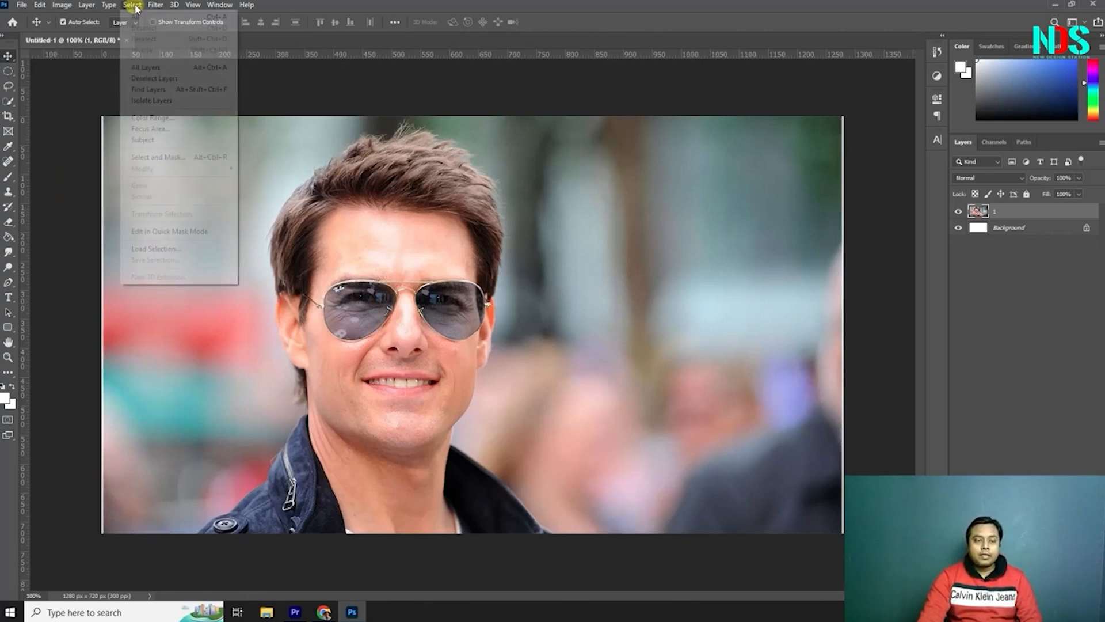
pyautogui.click(157, 140)
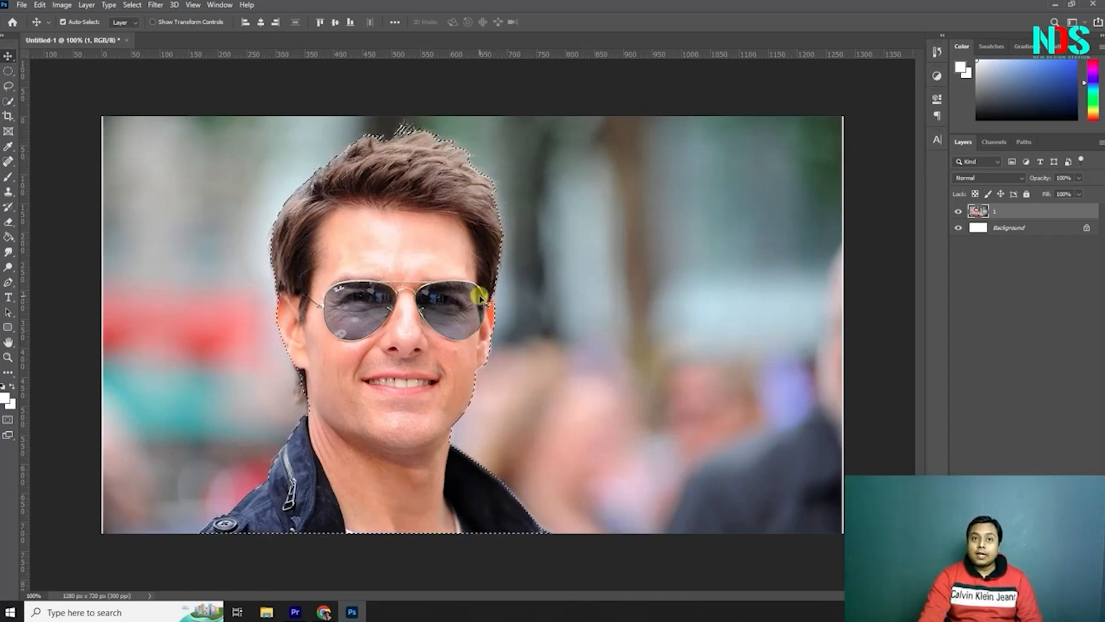
# - Examine the selection edge closely around the hair, ears, jaw and jacket collar for missed areas
pyautogui.press('ctrl')
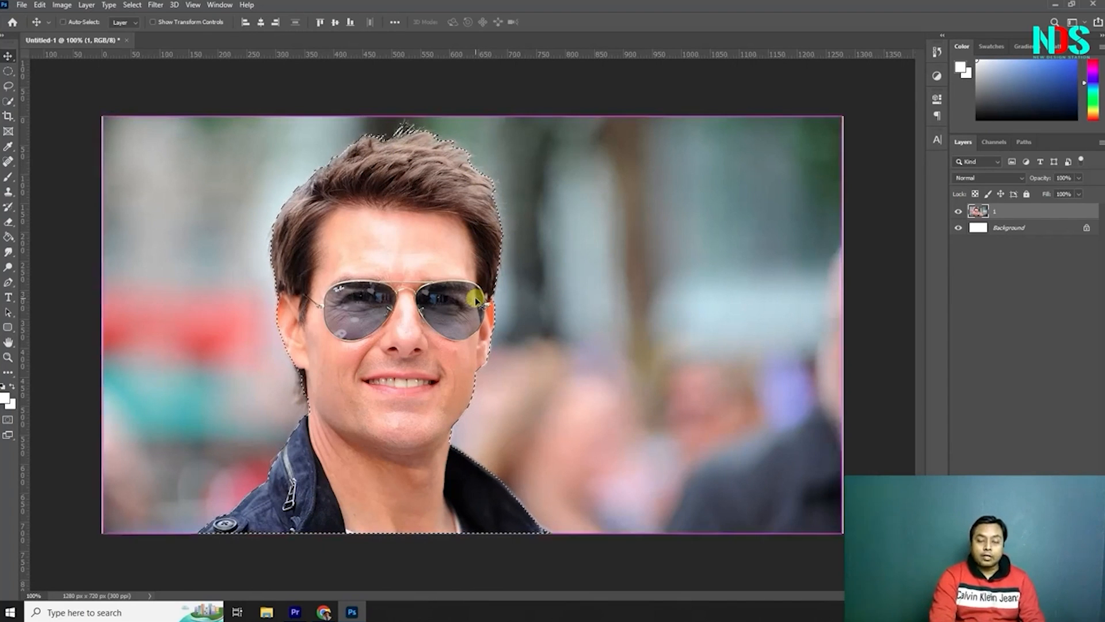
pyautogui.hotkey('ctrl', '+')
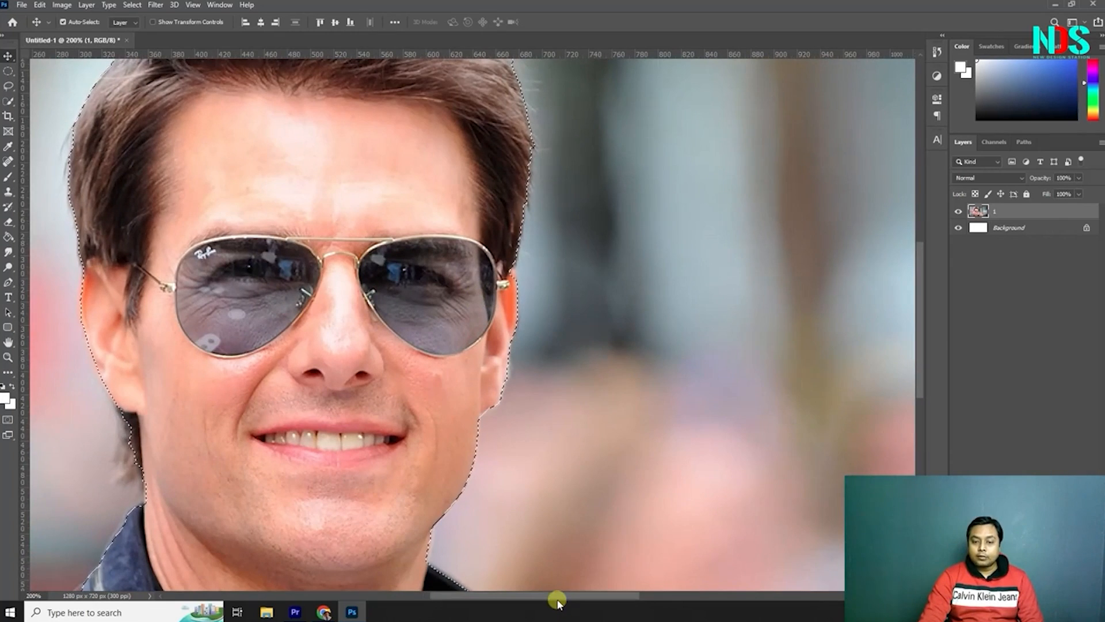
pyautogui.moveTo(557, 600); pyautogui.dragTo(505, 599)
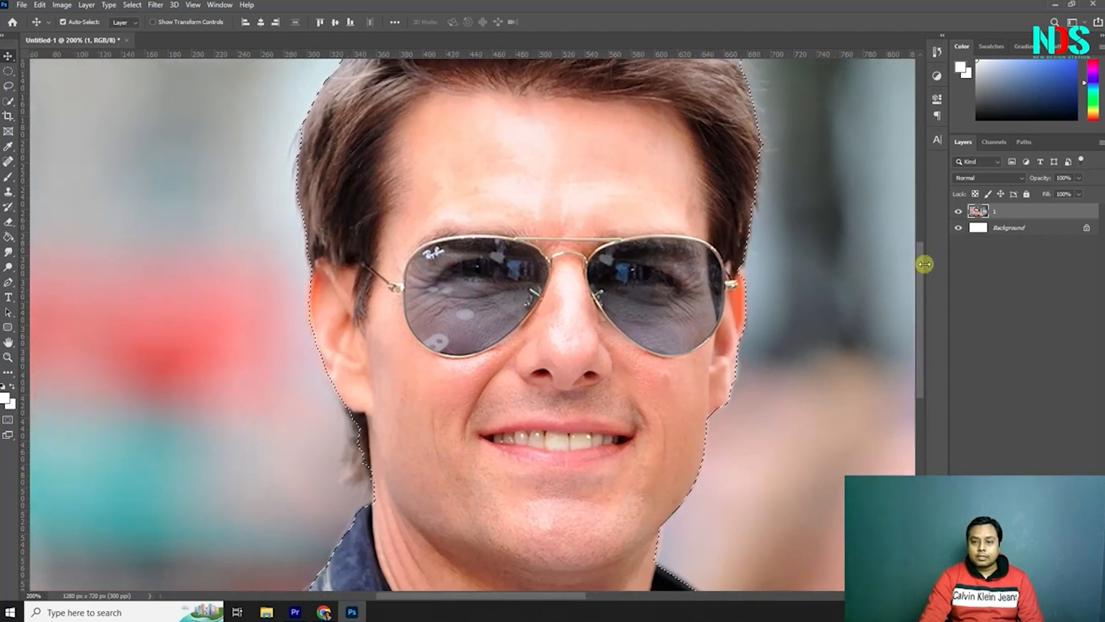
pyautogui.moveTo(919, 265); pyautogui.dragTo(918, 206)
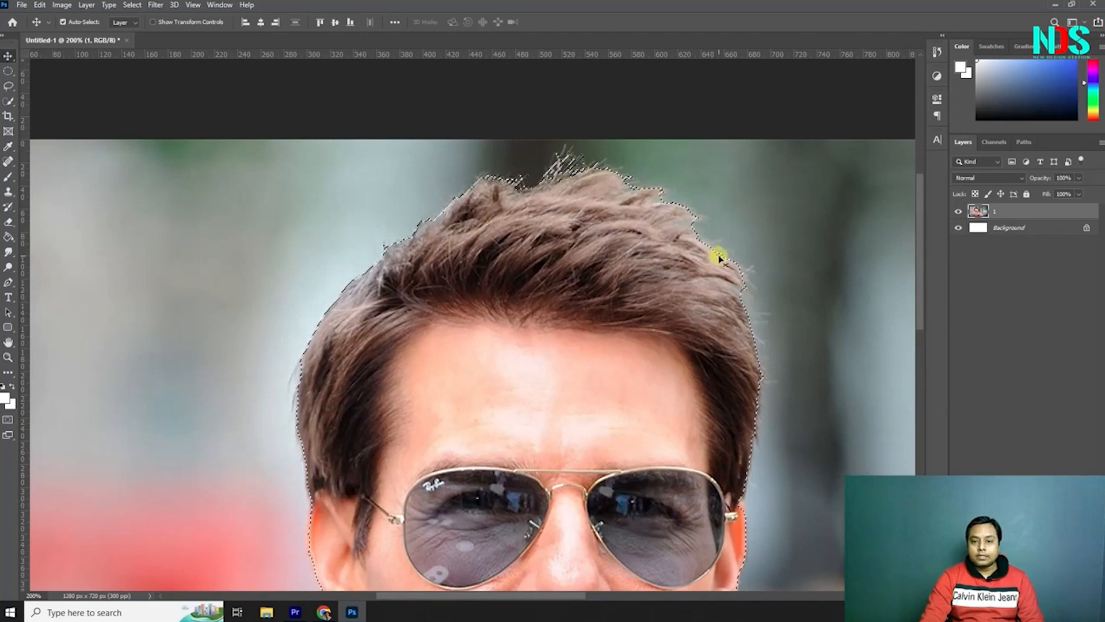
pyautogui.scroll(-5, 735, 296)
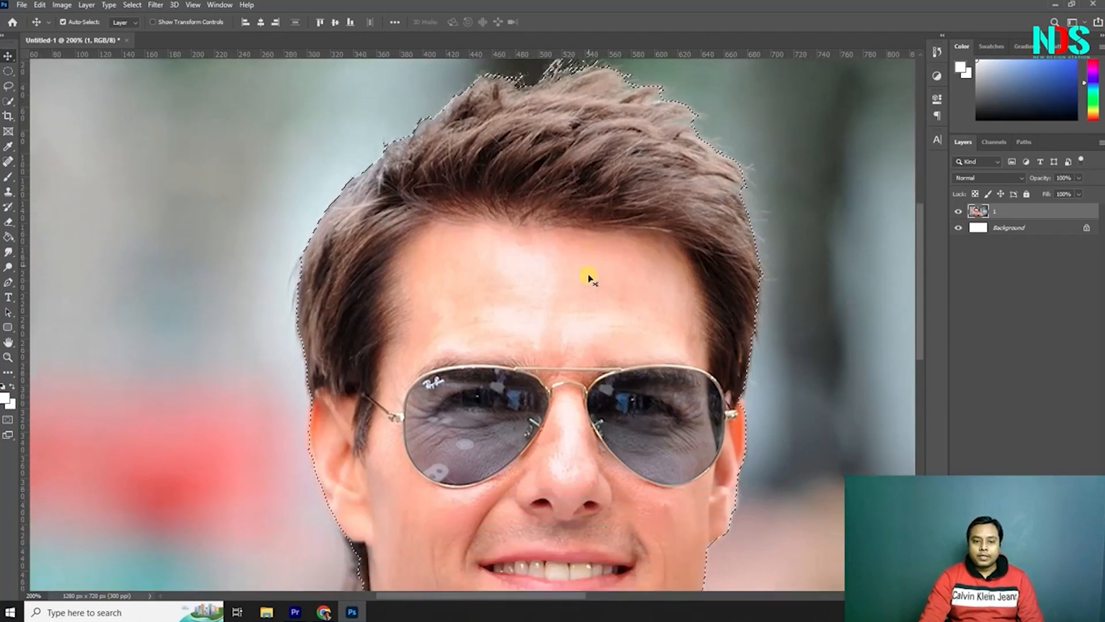
pyautogui.scroll(-6, 589, 278)
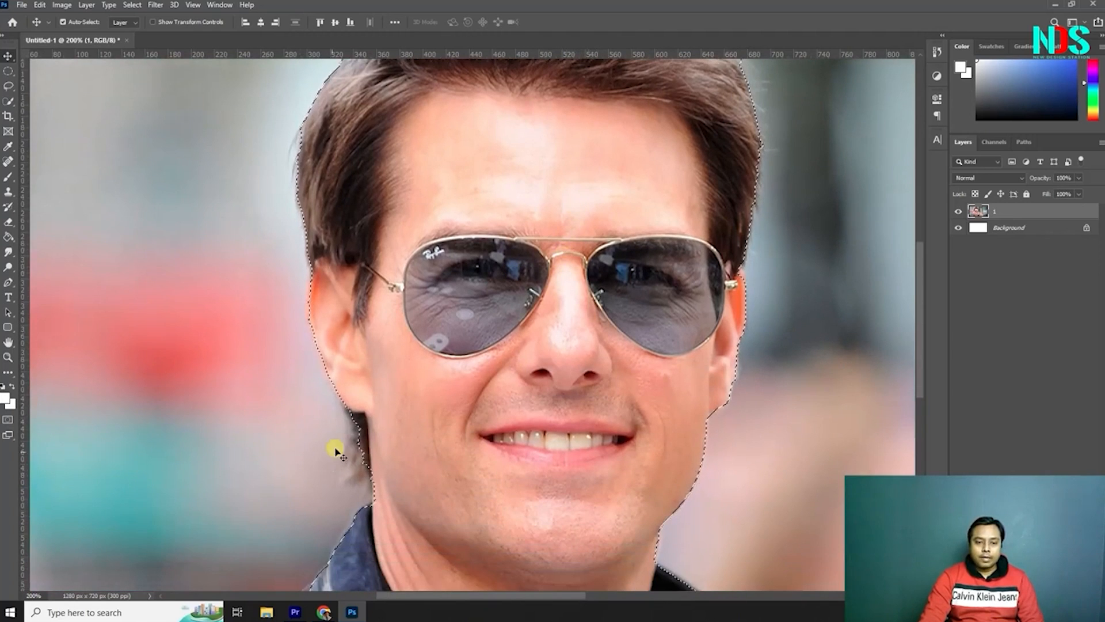
pyautogui.hotkey('ctrl', '+')
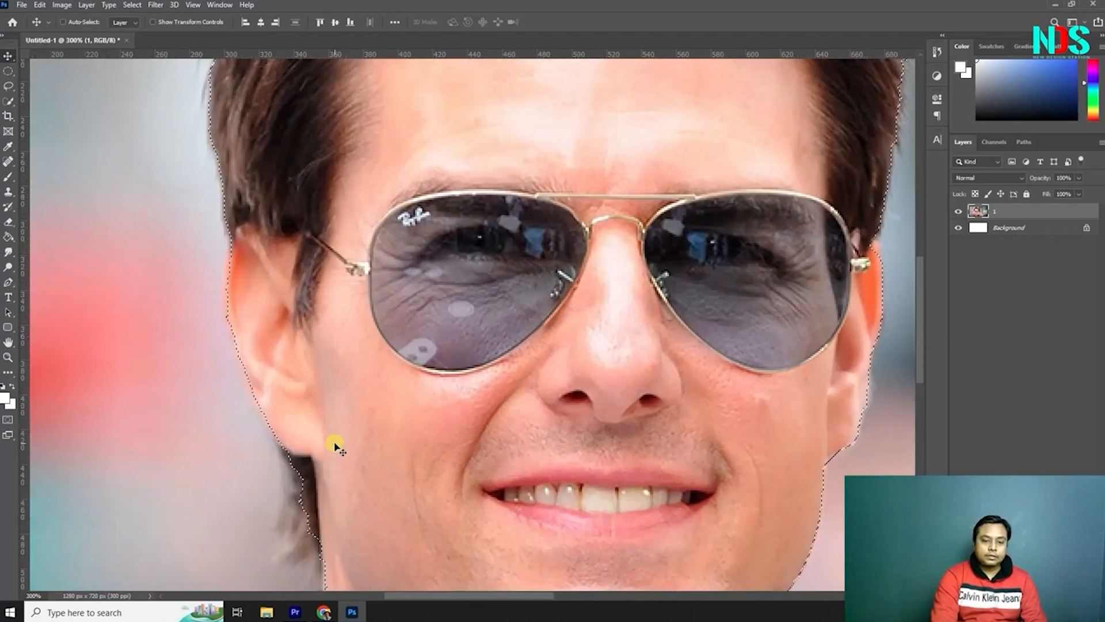
pyautogui.hotkey('ctrl', '+')
pyautogui.scroll(-10, 909, 322)
pyautogui.scroll(1, 179, 309)
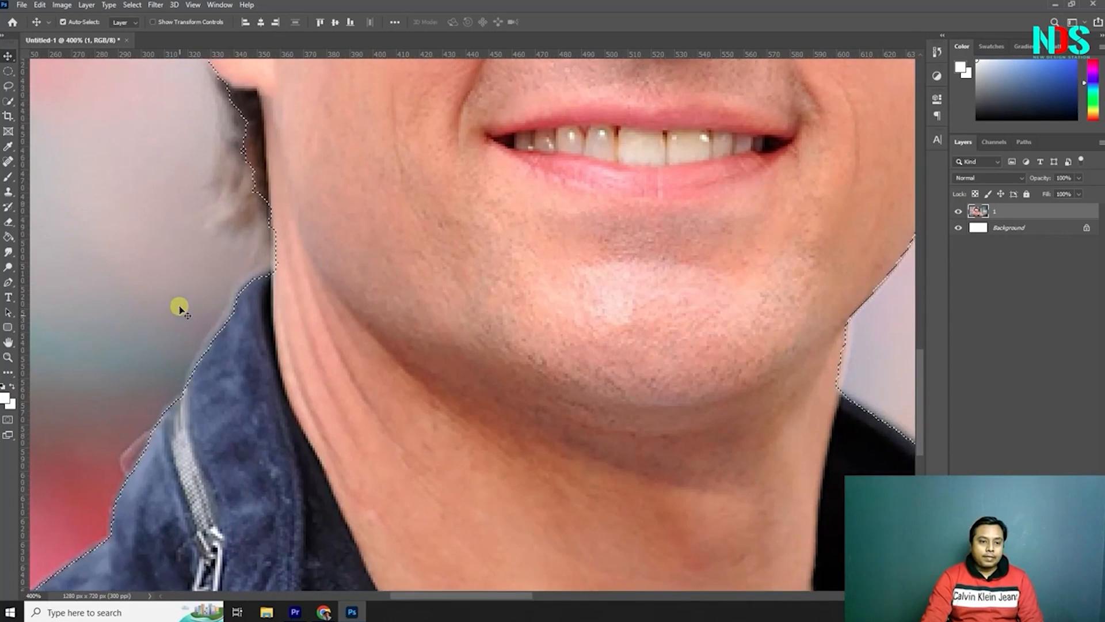
pyautogui.scroll(3, 183, 308)
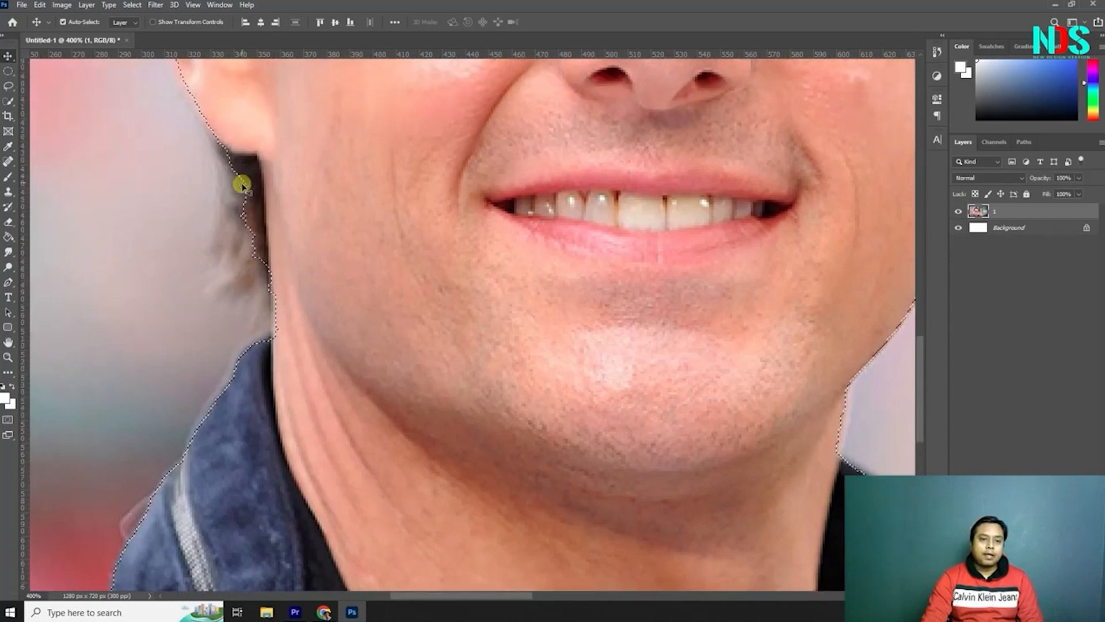
pyautogui.scroll(1, 246, 237)
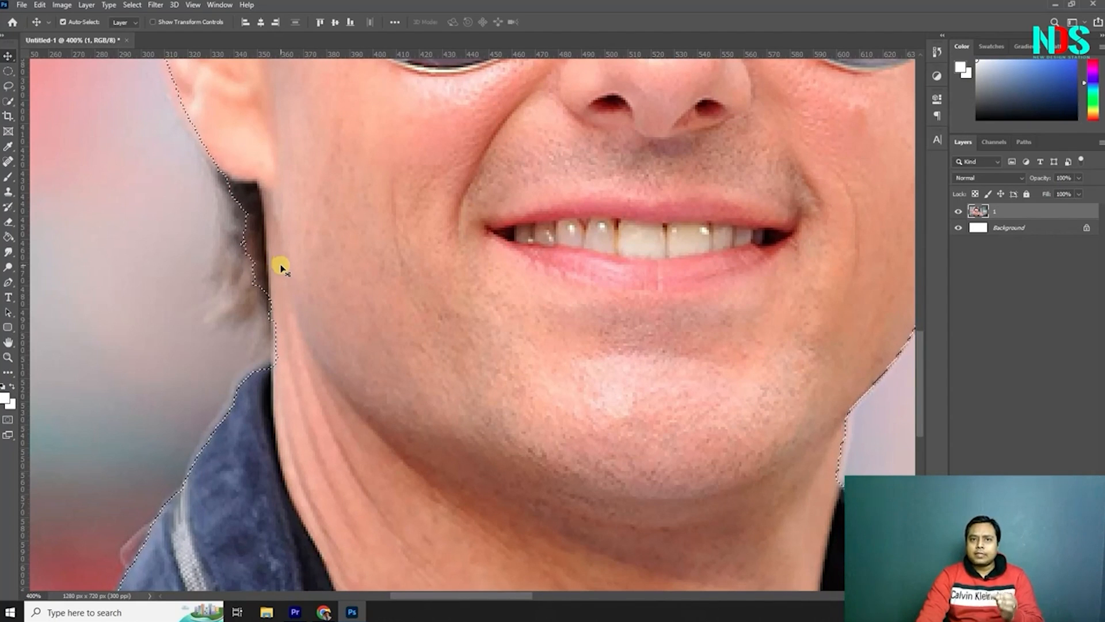
# - Try adding the missed hair below the ear to the selection with the Quick Selection tool
pyautogui.click(8, 101)
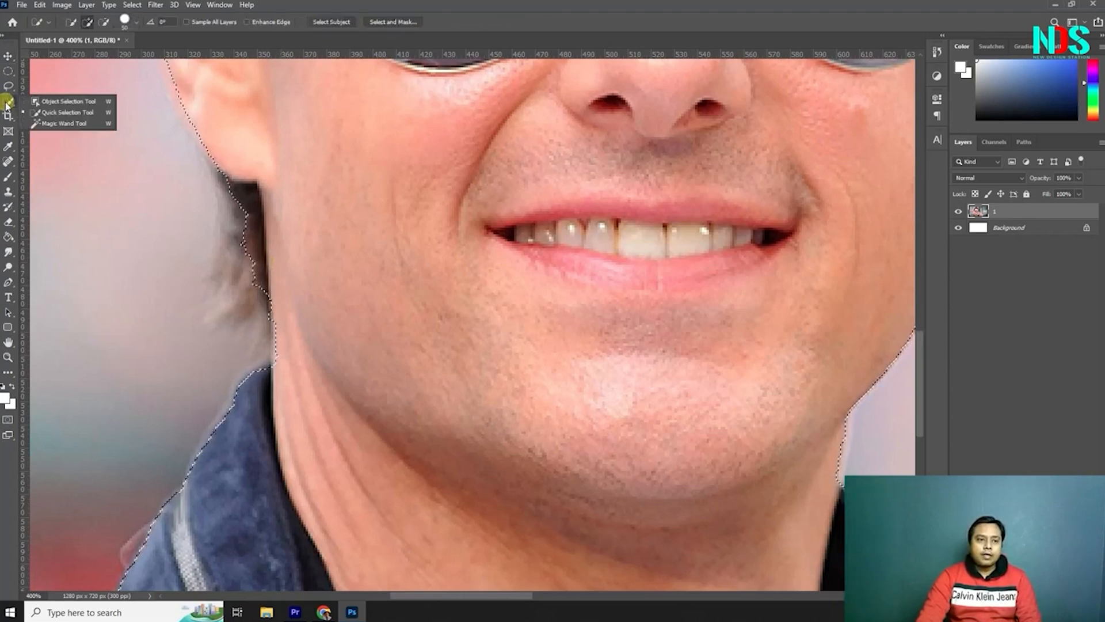
pyautogui.click(46, 113)
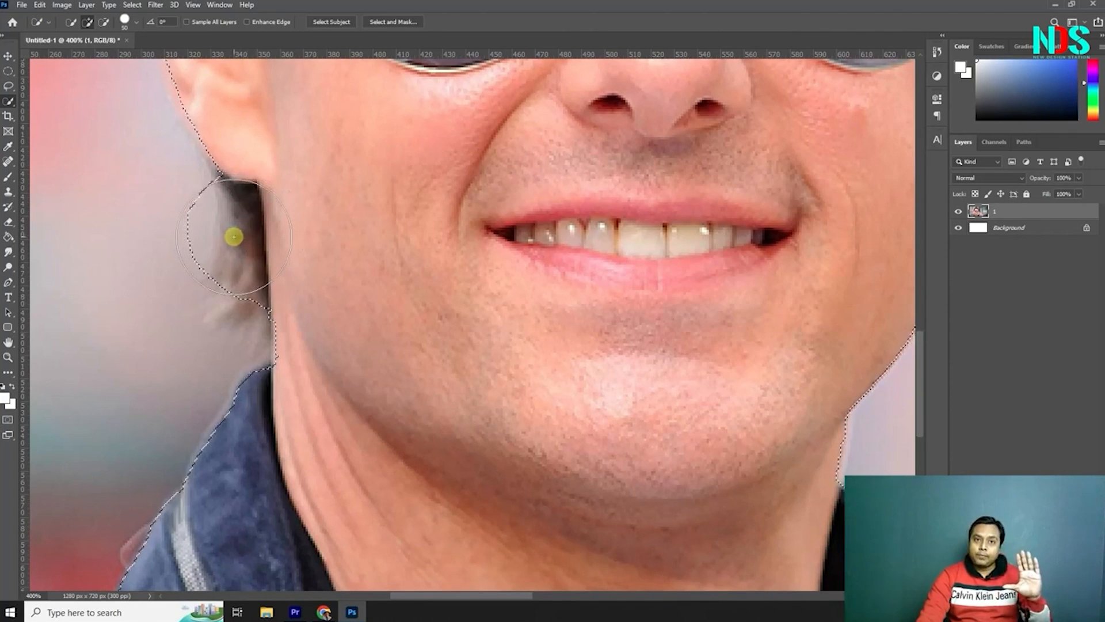
pyautogui.click(225, 244)
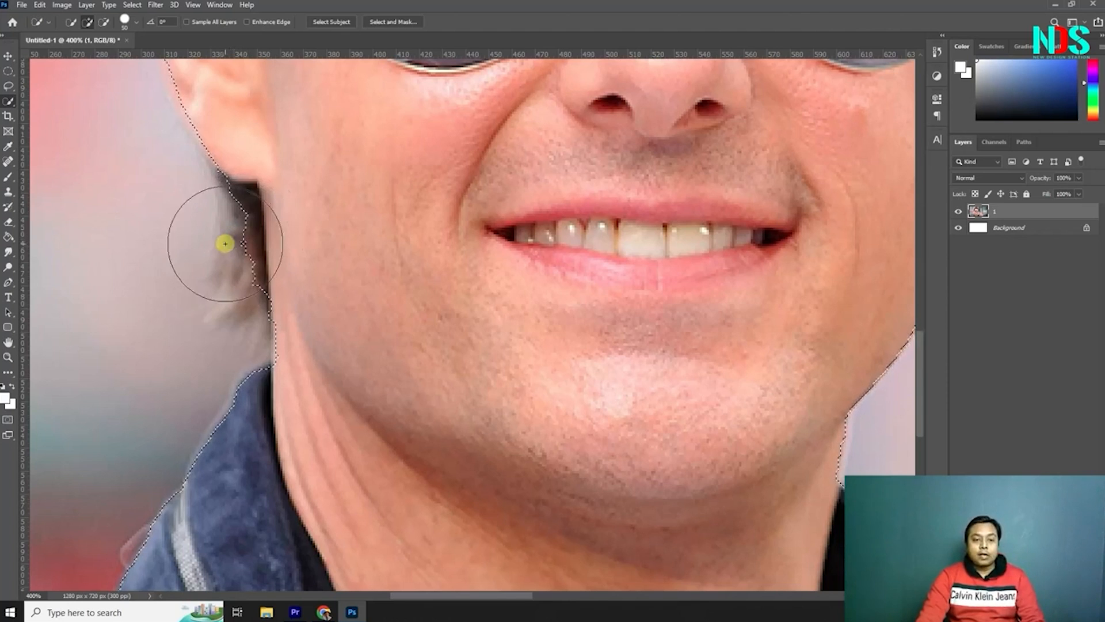
# - Try subtracting the lower part of the ear from the selection with the Quick Selection tool, and undo it
pyautogui.scroll(1, 217, 254)
pyautogui.scroll(6, 207, 250)
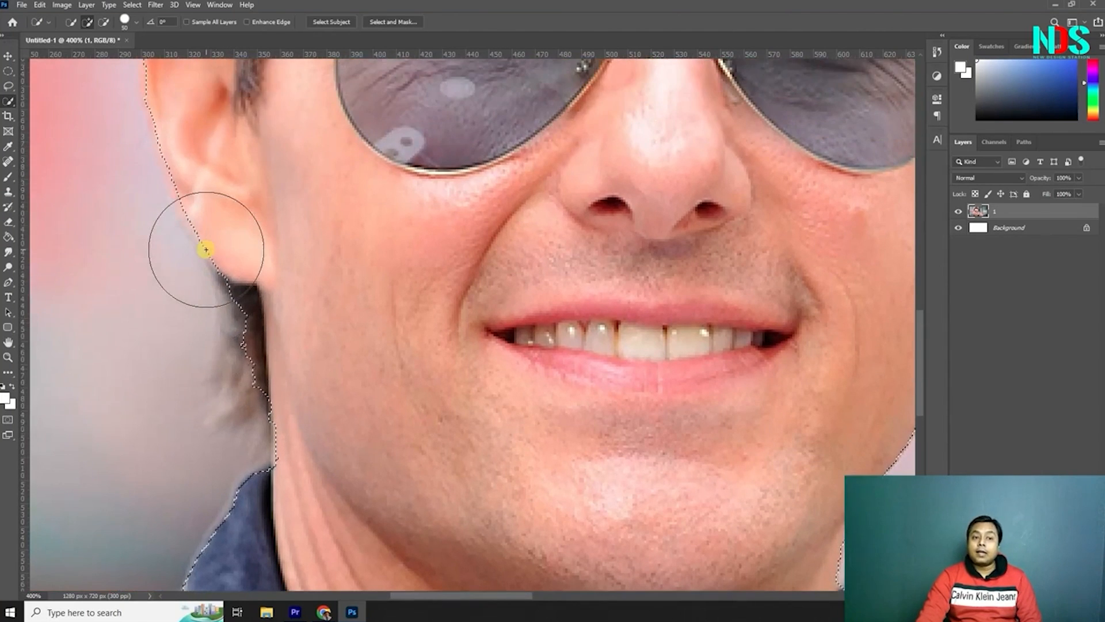
pyautogui.scroll(2, 206, 249)
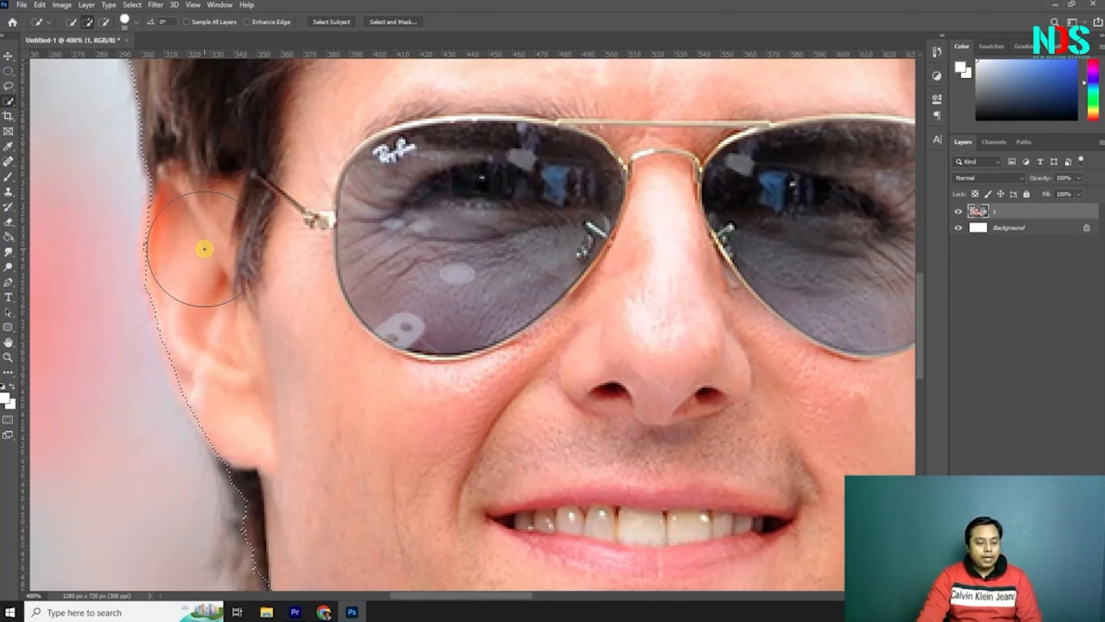
pyautogui.press('alt')
pyautogui.moveTo(186, 268)
pyautogui.mouseDown()
pyautogui.moveTo(213, 287)
pyautogui.moveTo(181, 316)
pyautogui.moveTo(186, 368)
pyautogui.mouseUp()
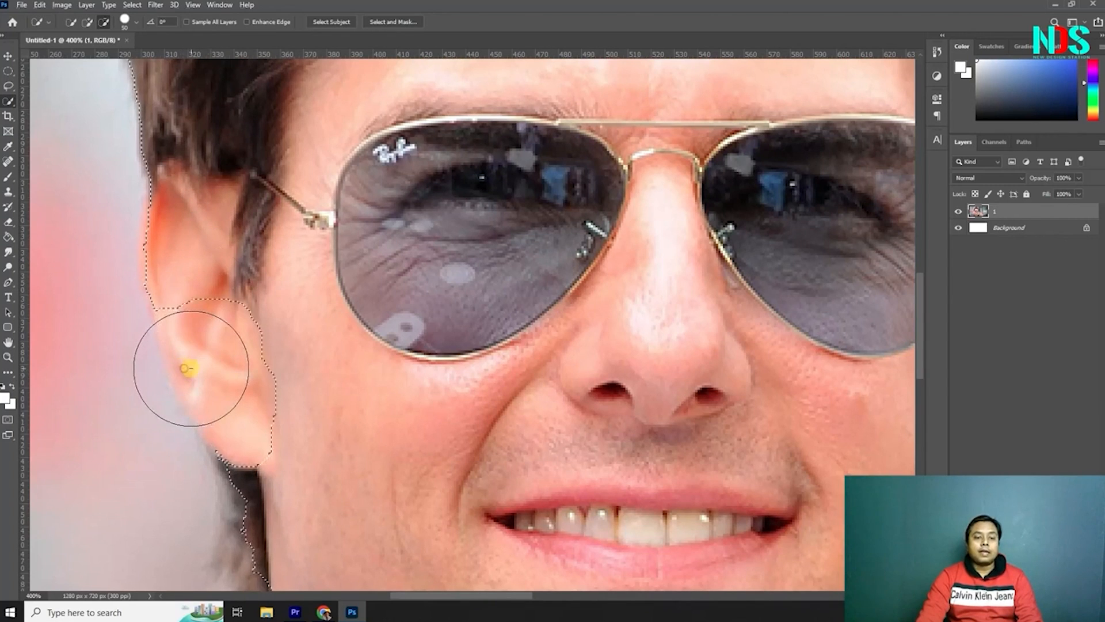
pyautogui.click(185, 372)
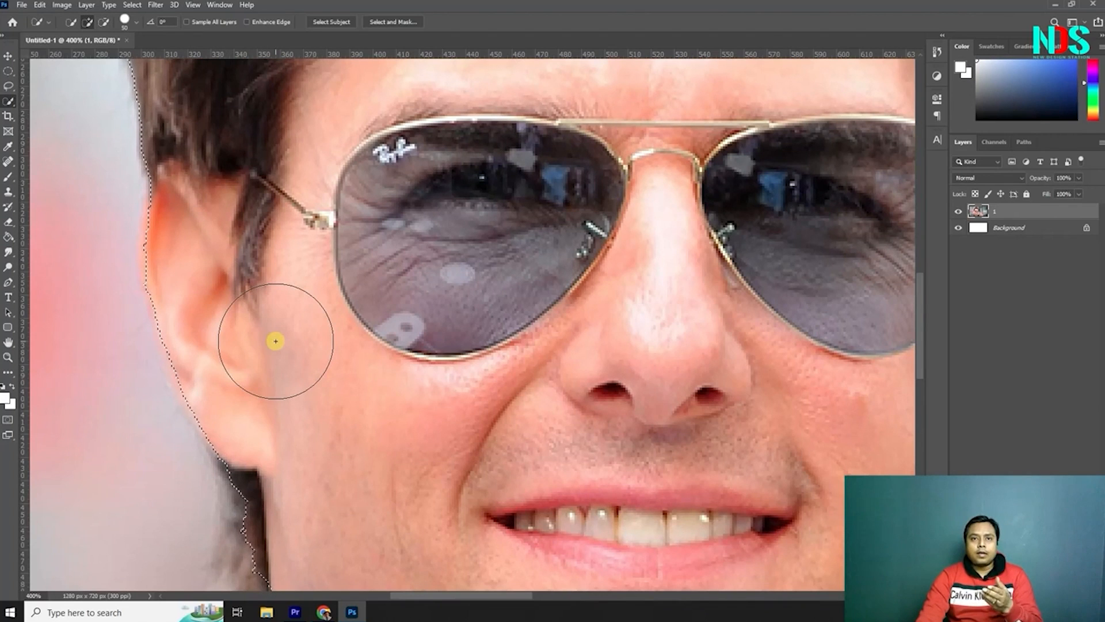
pyautogui.scroll(-3, 276, 341)
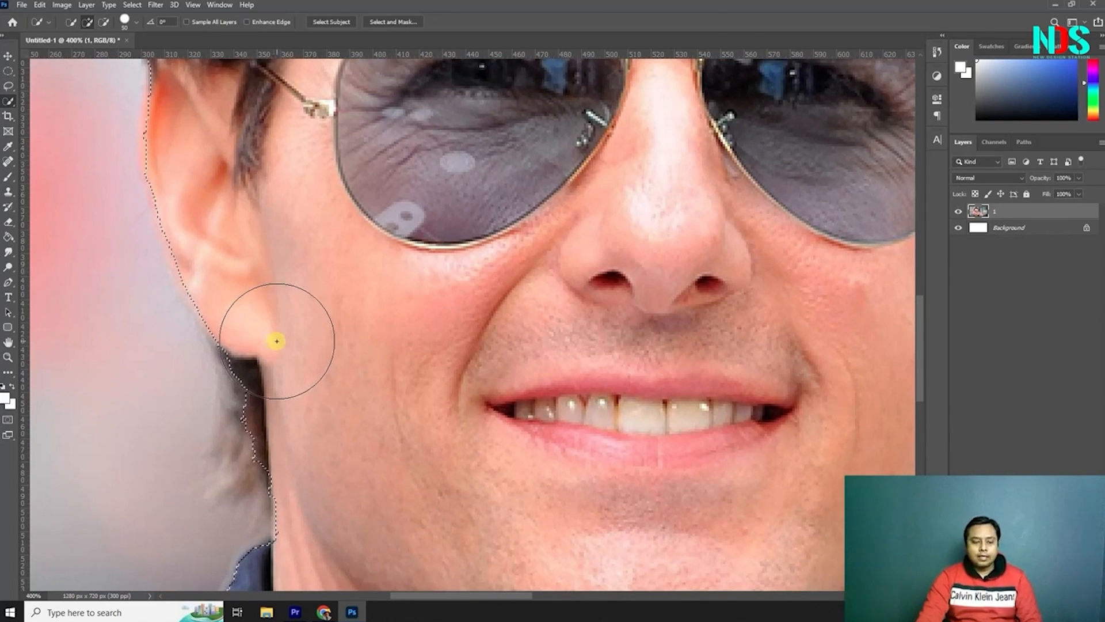
pyautogui.hotkey('ctrl', '-')
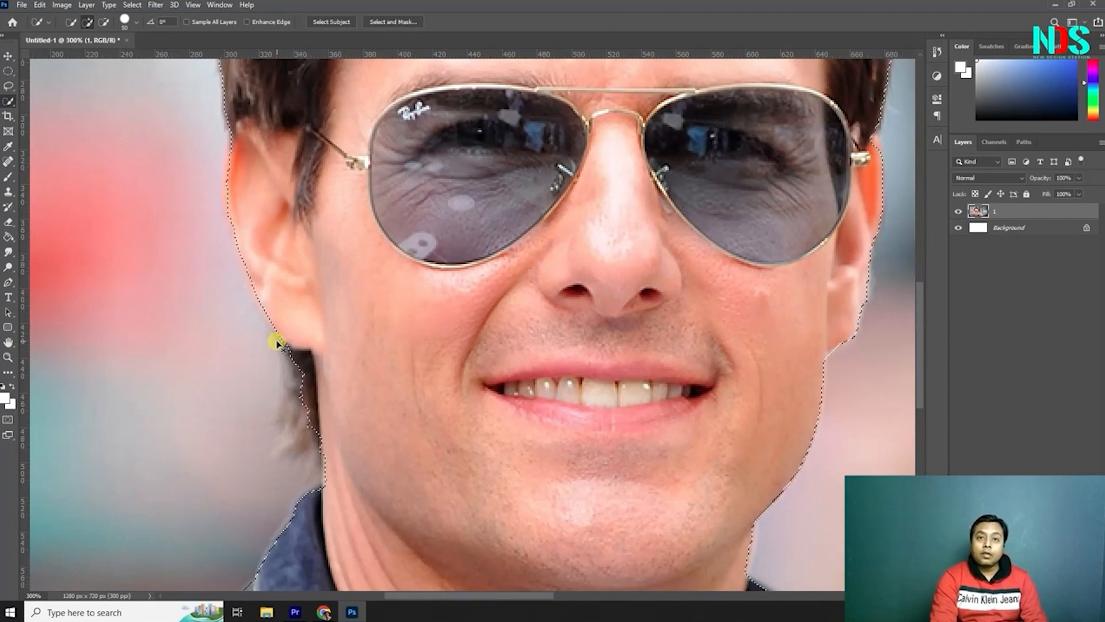
pyautogui.hotkey('ctrl', '0')
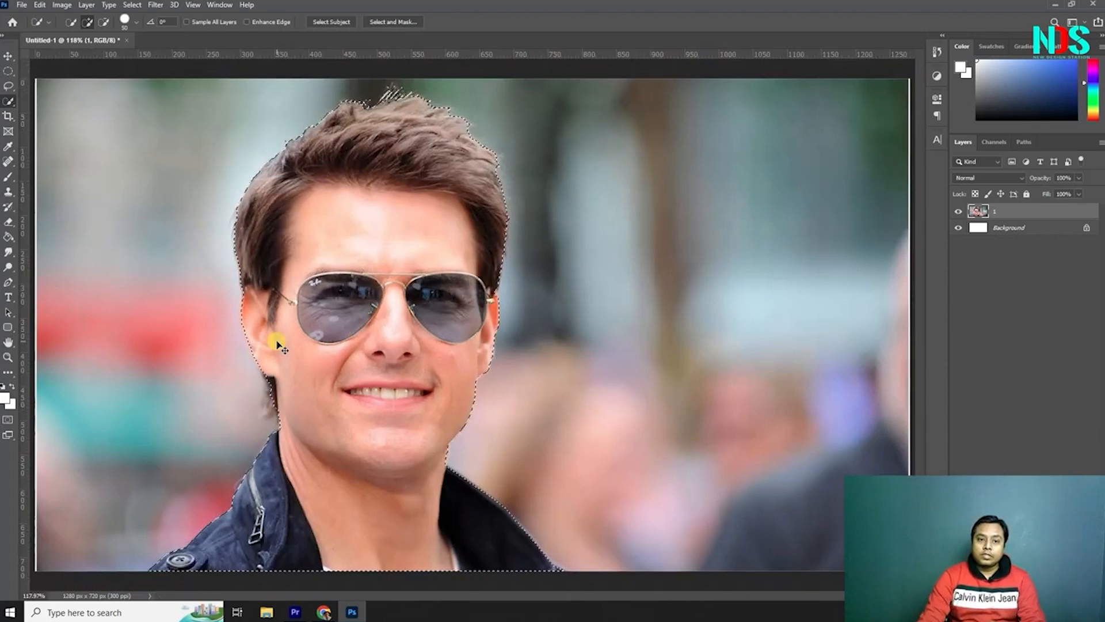
# - Add a layer mask to layer 1 from the current selection to hide the photo's blurred background
pyautogui.click(7, 57)
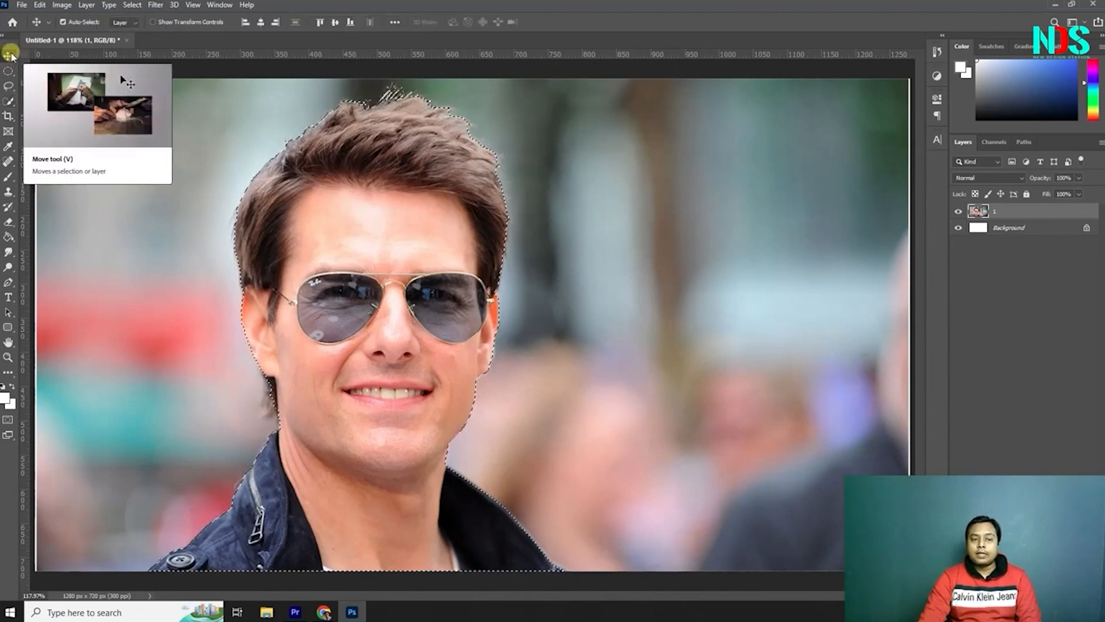
pyautogui.click(1013, 363)
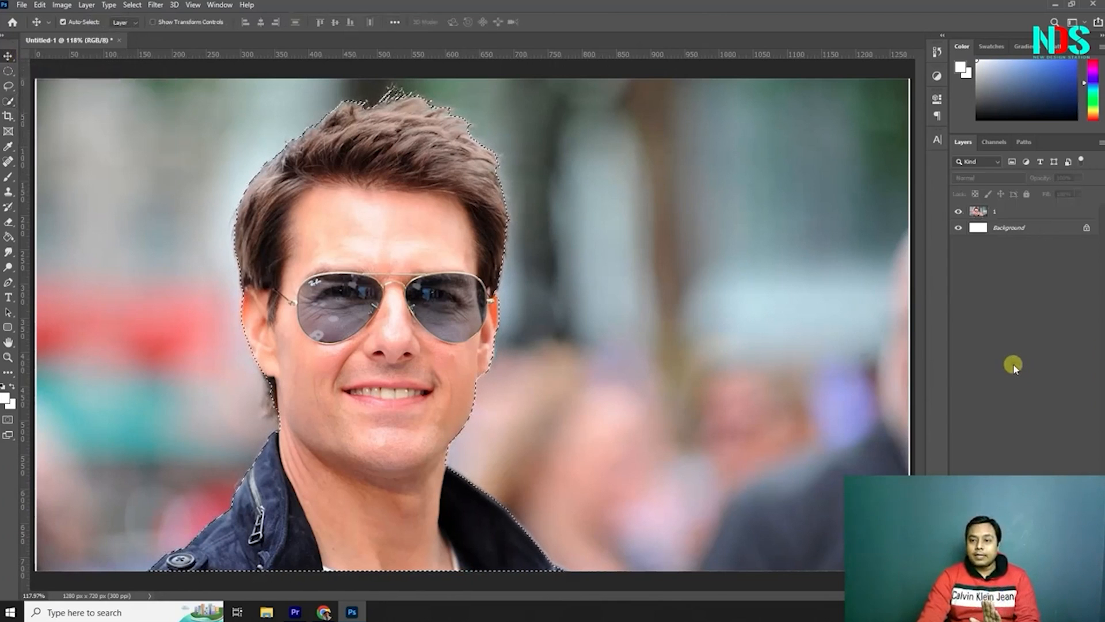
pyautogui.click(1013, 210)
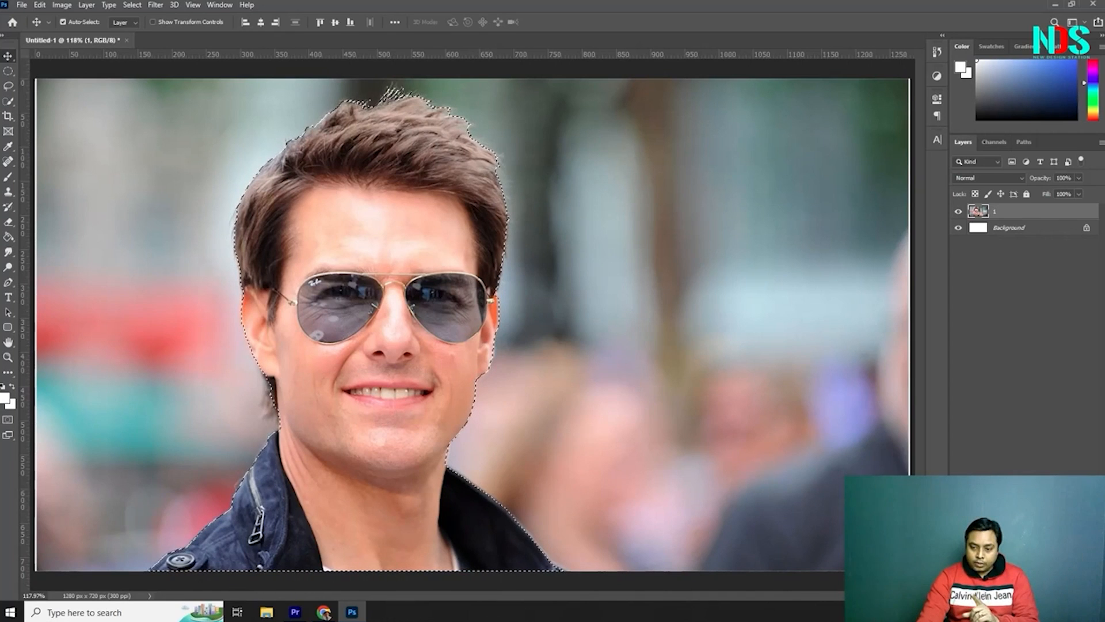
pyautogui.click(1010, 595)
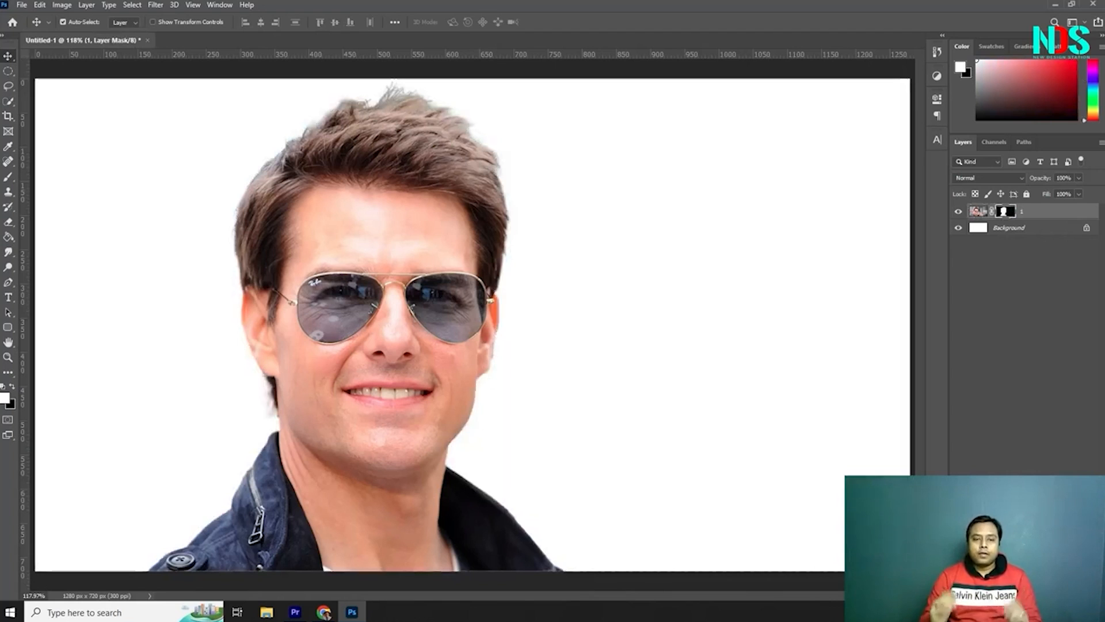
pyautogui.hotkey('ctrl', '1')
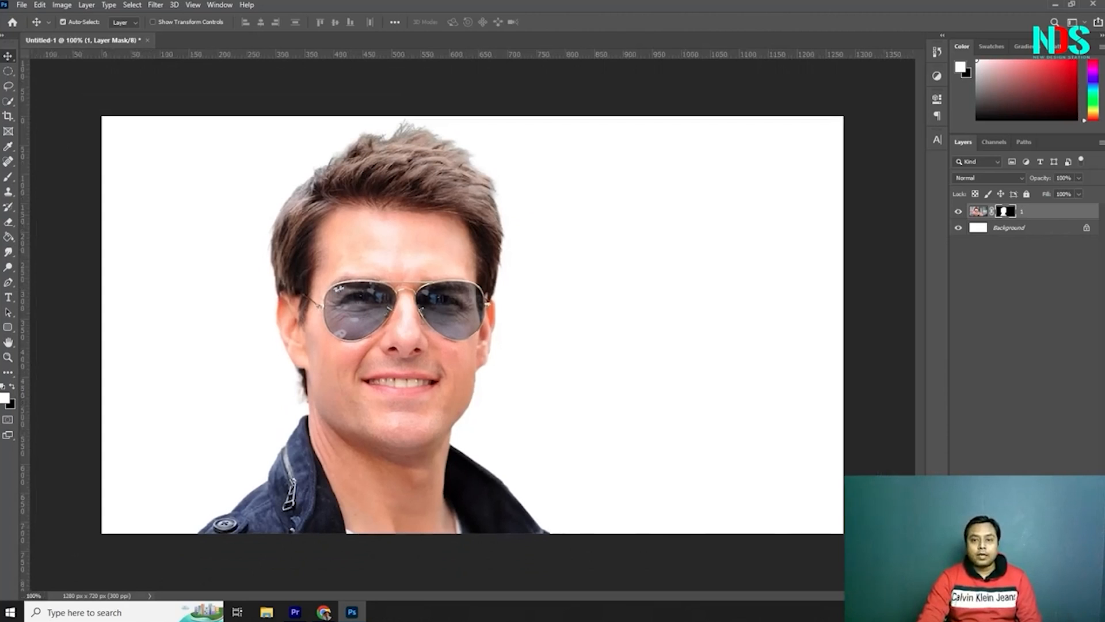
# - Hide the white Background layer and place the 1-removebg-preview image as a new layer at its fitted size
pyautogui.click(957, 228)
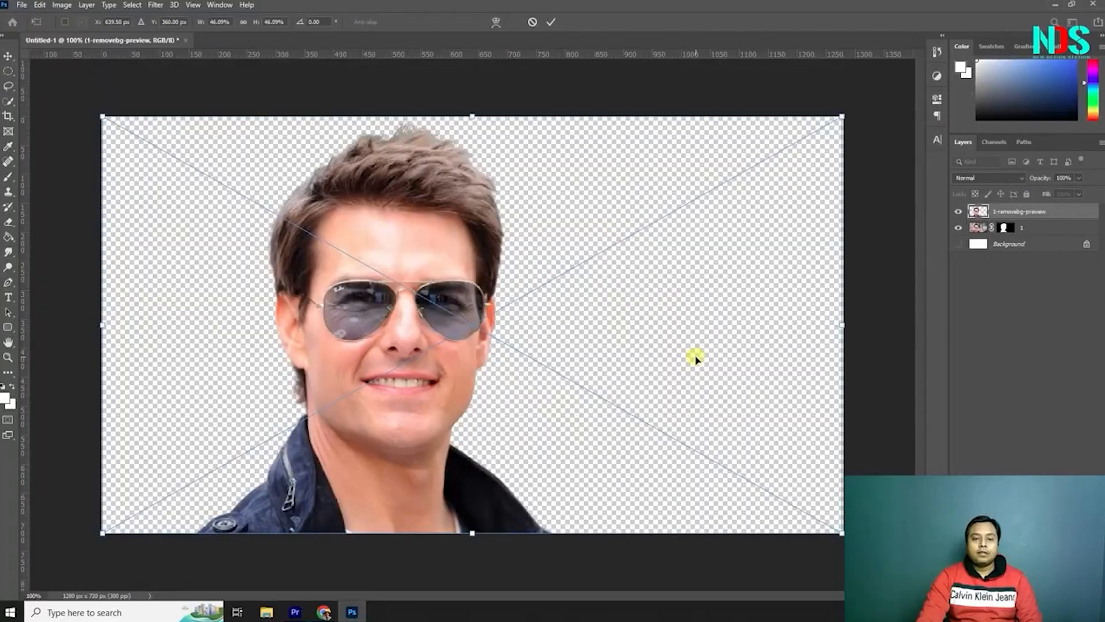
pyautogui.click(547, 23)
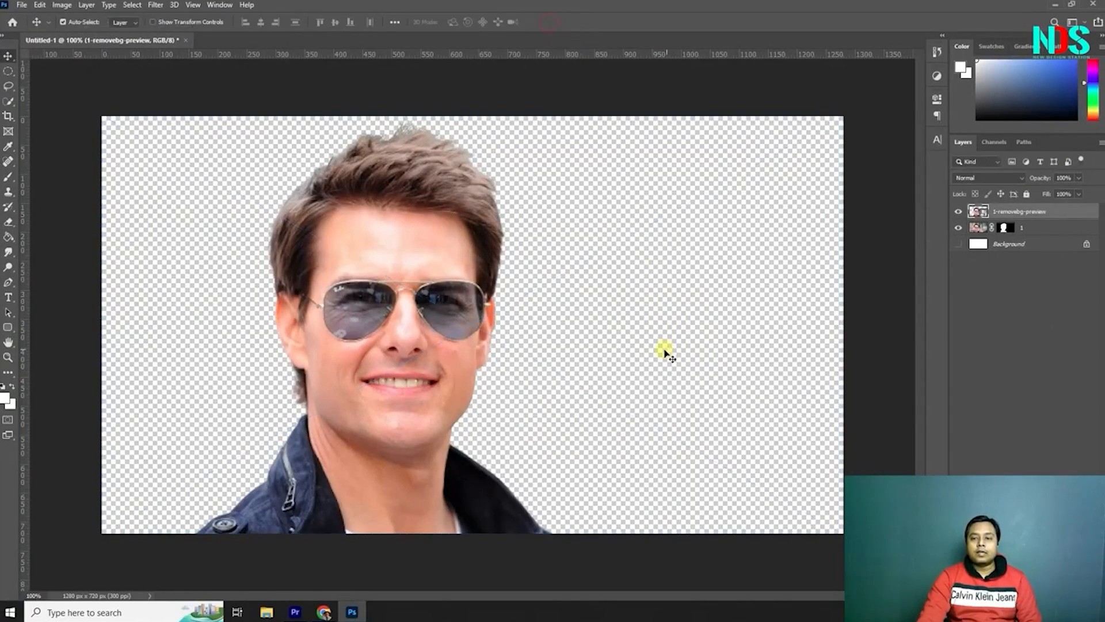
# - Move the 1-removebg-preview cutout to the right and the masked layer 1 portrait to the left for a side-by-side comparison
pyautogui.moveTo(449, 277); pyautogui.dragTo(726, 287)
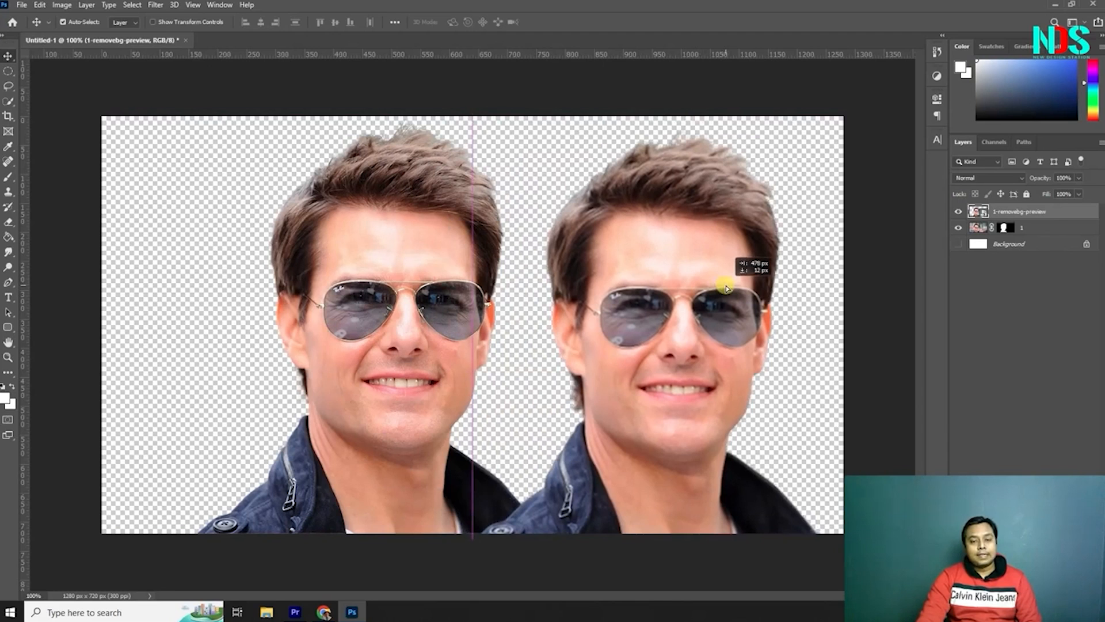
pyautogui.moveTo(726, 287); pyautogui.dragTo(699, 281)
pyautogui.moveTo(395, 298); pyautogui.dragTo(308, 299)
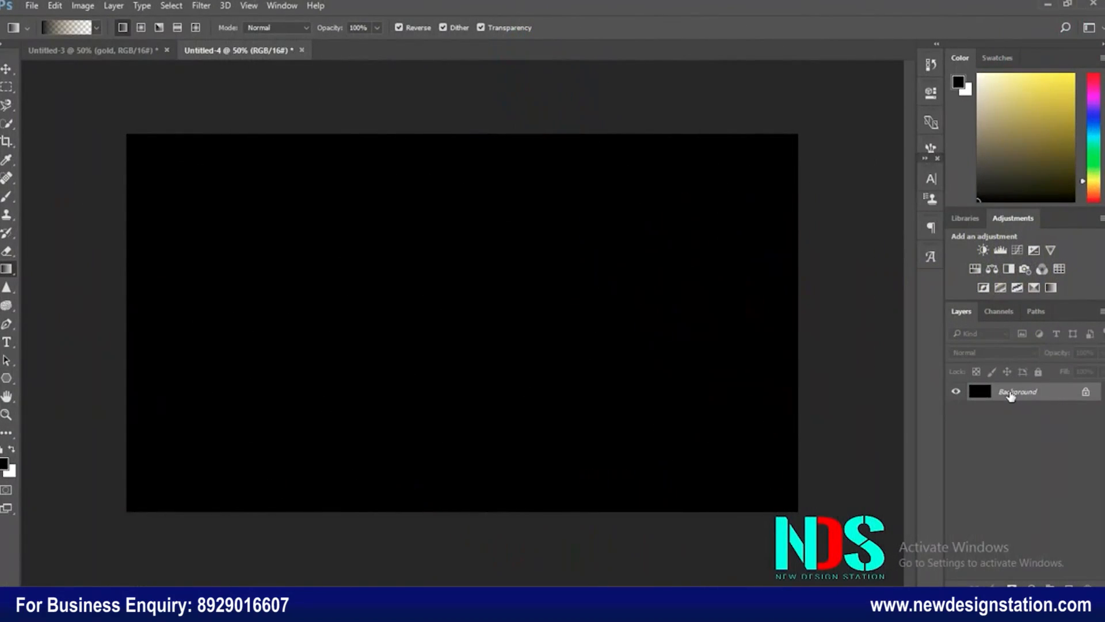
# - Convert the locked black Background of Untitled-4 into a regular layer and add a new empty layer above it
pyautogui.doubleClick(1010, 394)
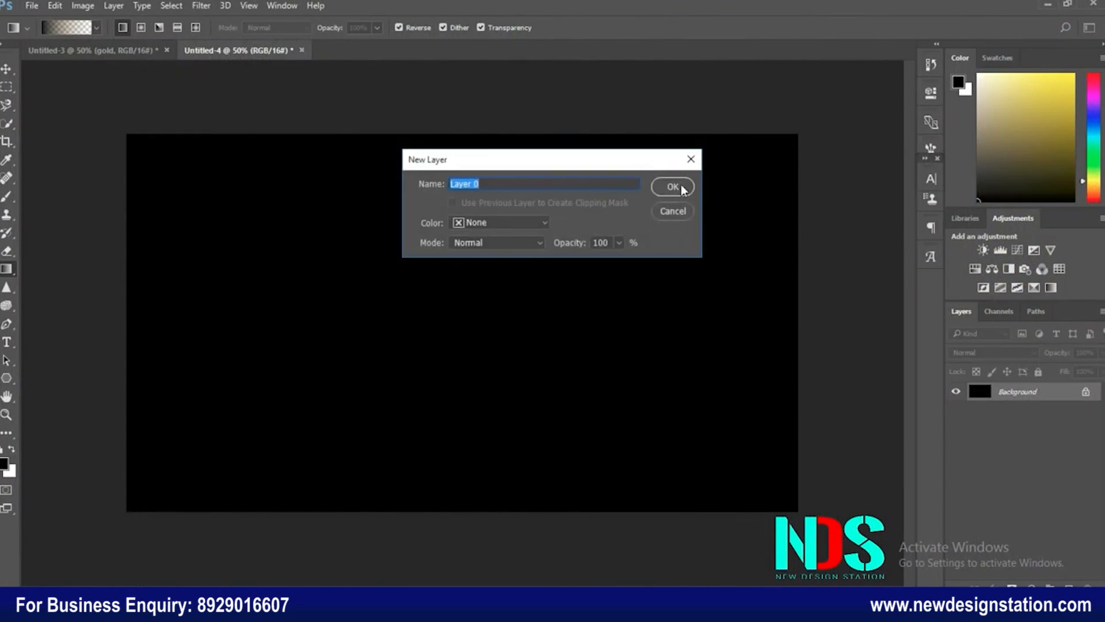
pyautogui.click(683, 189)
pyautogui.click(957, 391)
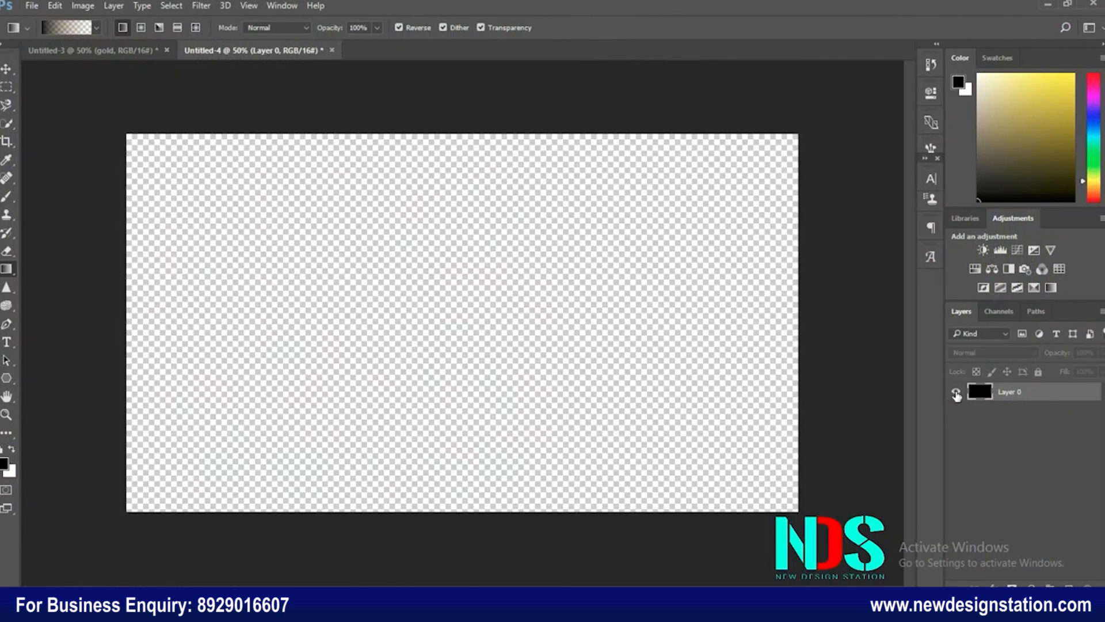
pyautogui.click(956, 393)
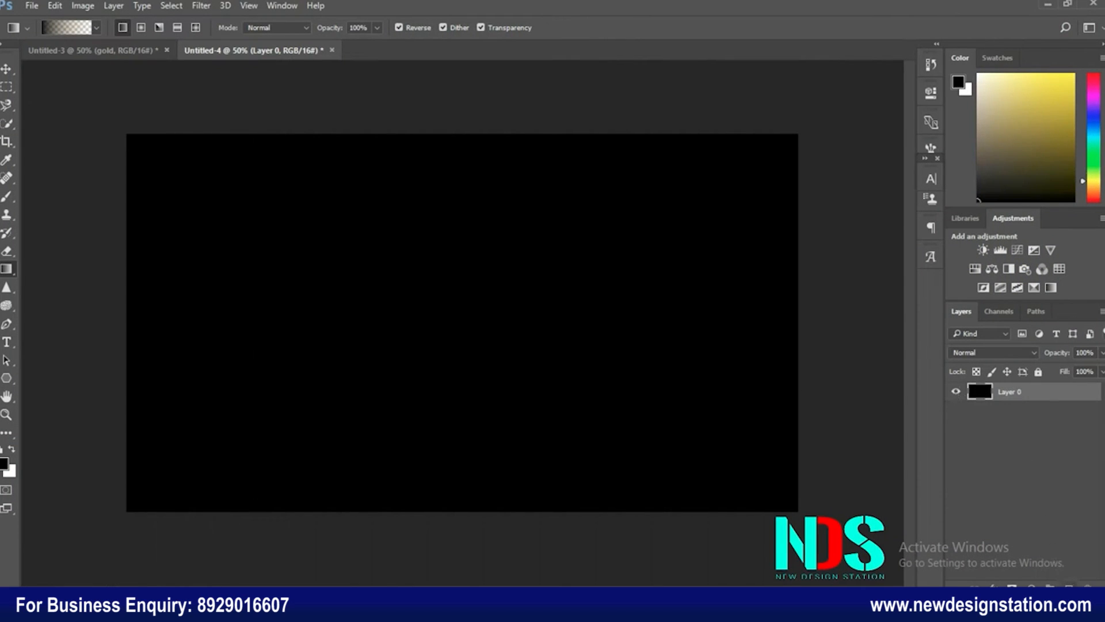
pyautogui.click(1069, 588)
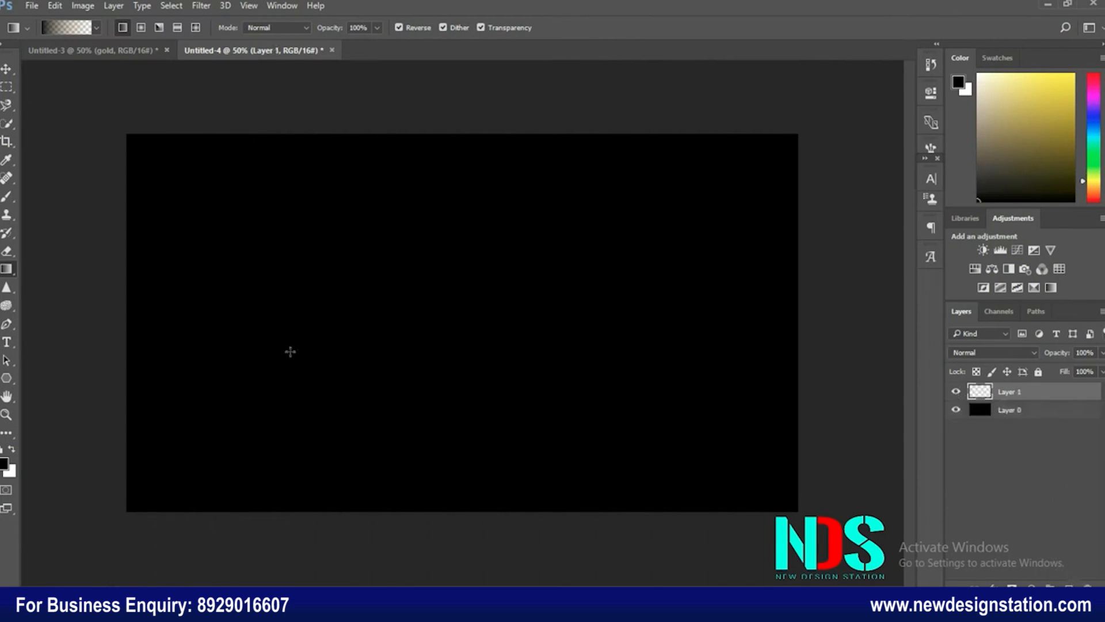
# - Add the text "GOLD" on the black canvas in Open Sans ExtraBold at 100 pt
pyautogui.click(7, 342)
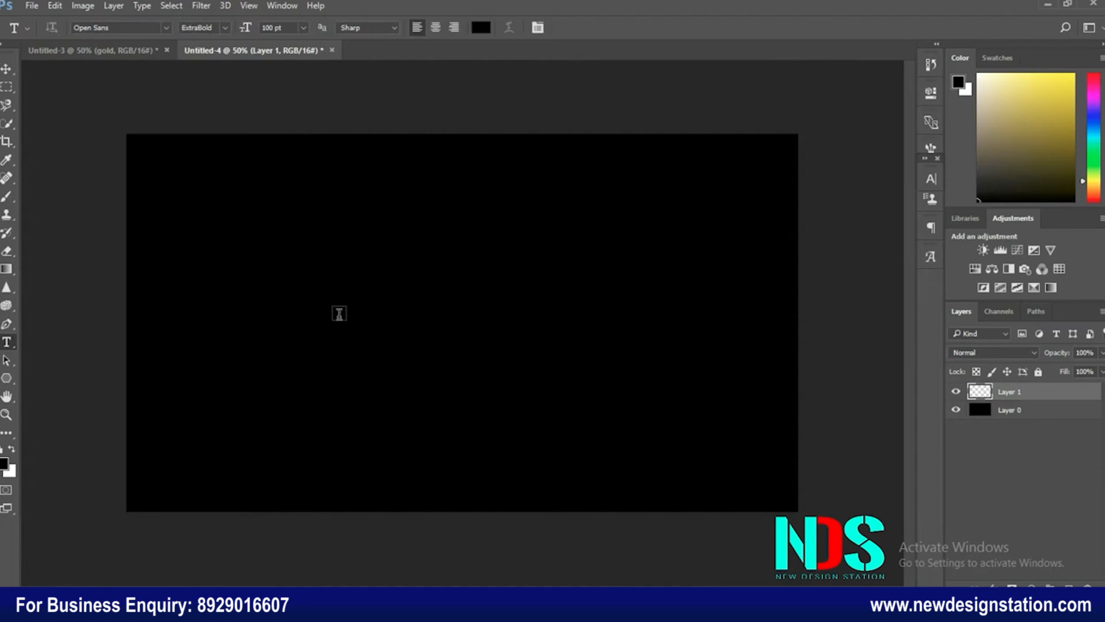
pyautogui.click(340, 314)
pyautogui.write('GOLD')
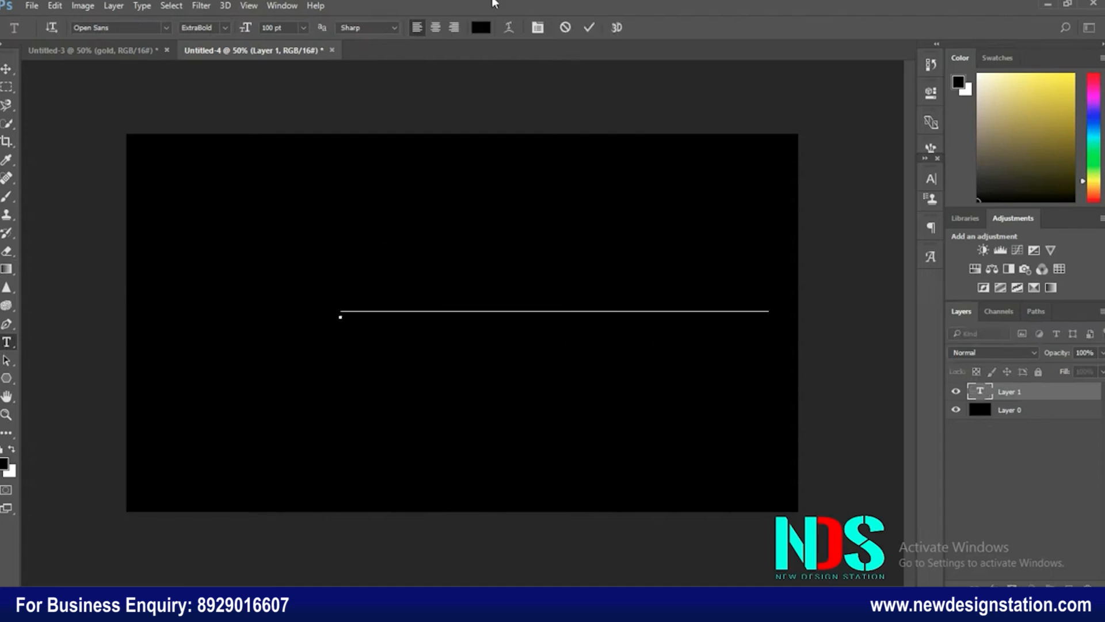
pyautogui.click(588, 27)
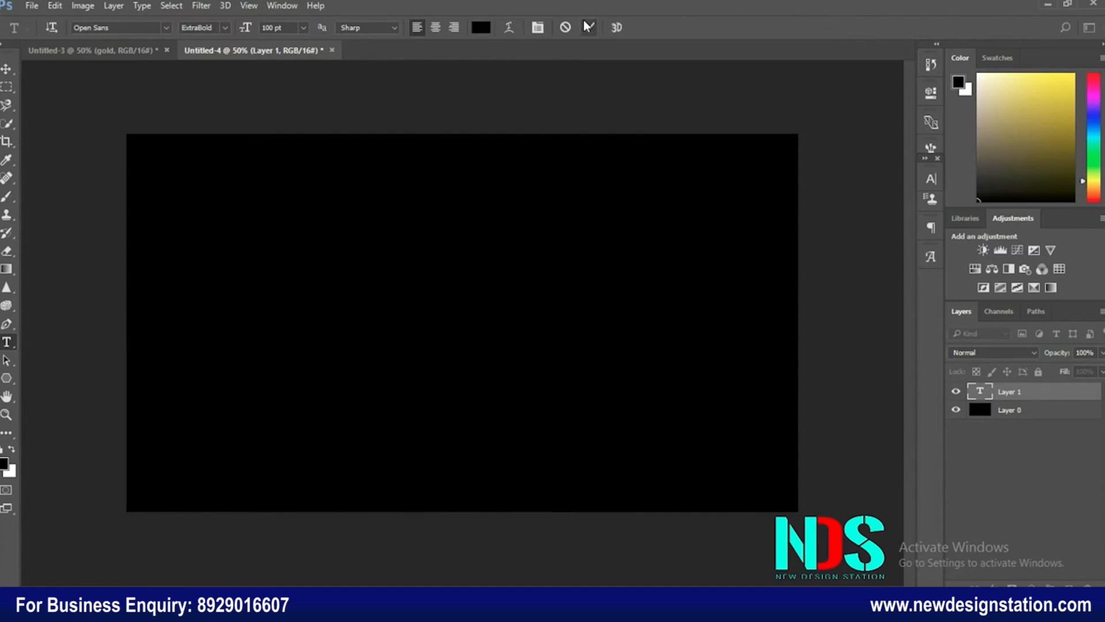
# - Change the GOLD text color to light gray #a6a5a5, at 65% brightness
pyautogui.click(933, 179)
pyautogui.click(877, 266)
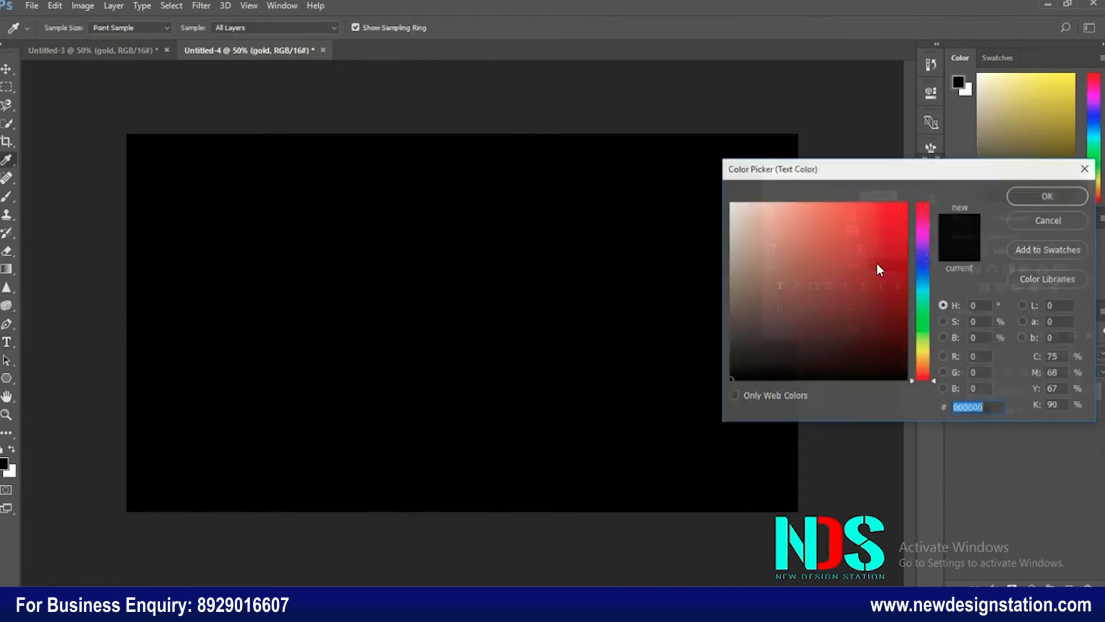
pyautogui.click(977, 338)
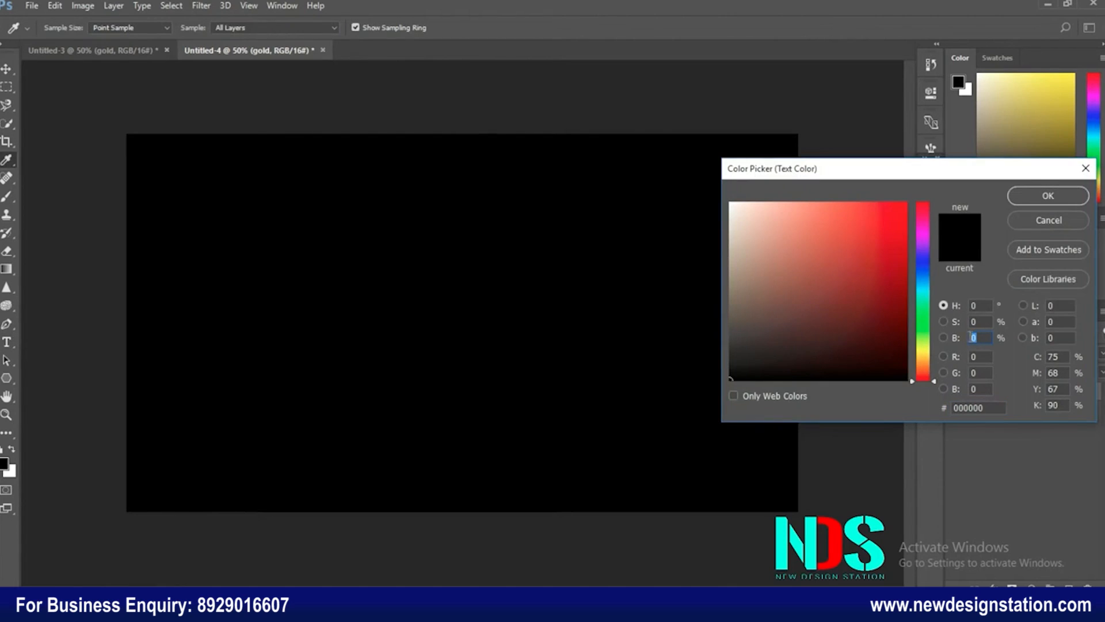
pyautogui.write('50')
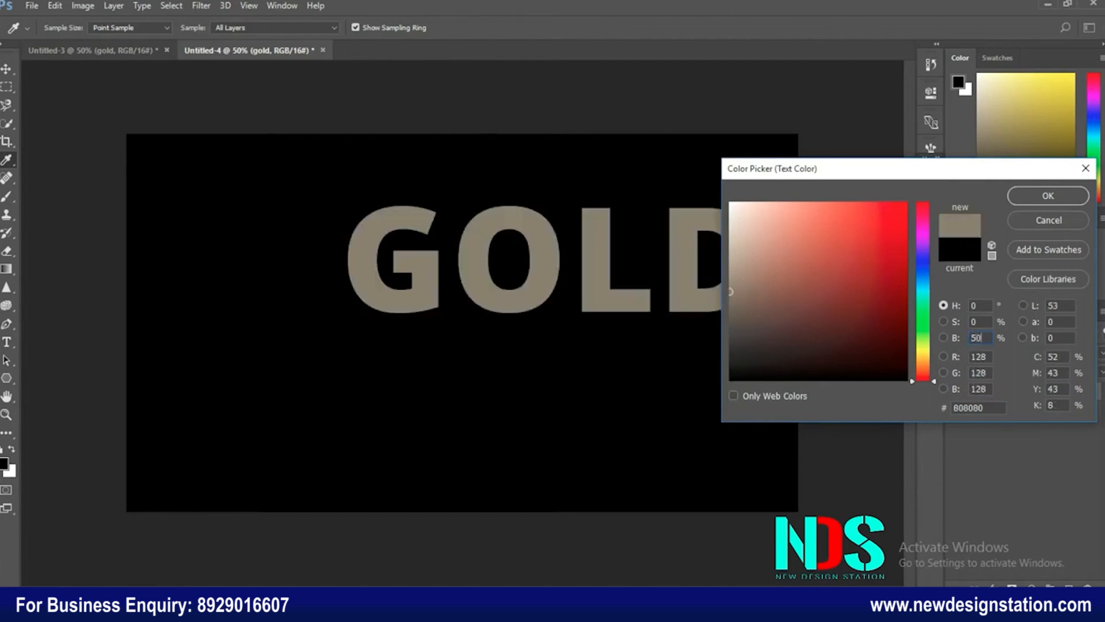
pyautogui.moveTo(730, 286); pyautogui.dragTo(729, 275)
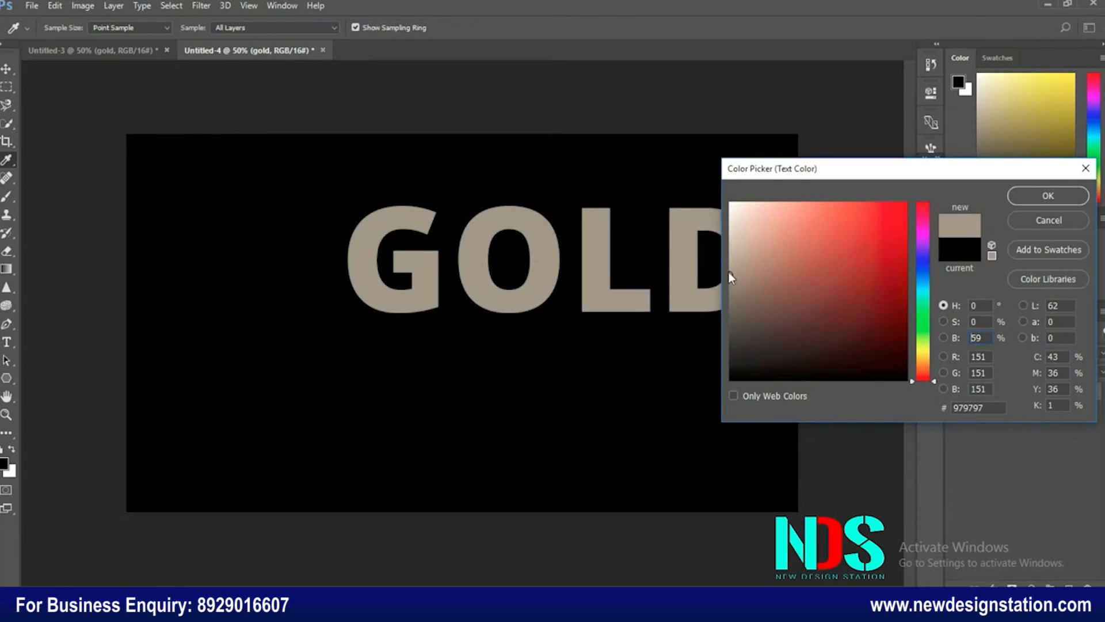
pyautogui.click(730, 264)
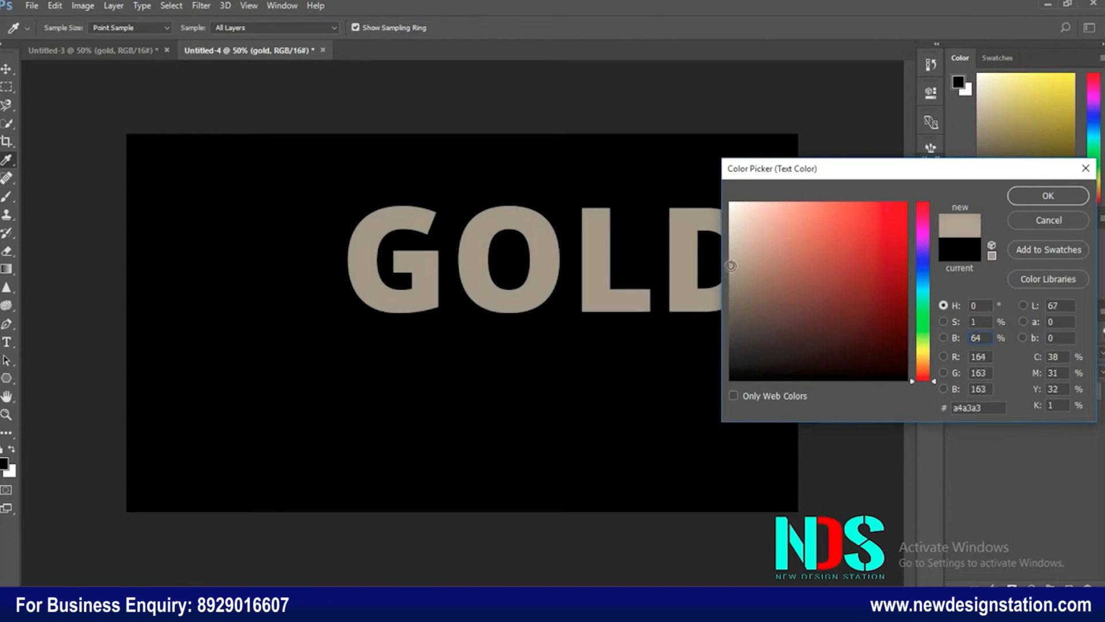
pyautogui.click(1053, 200)
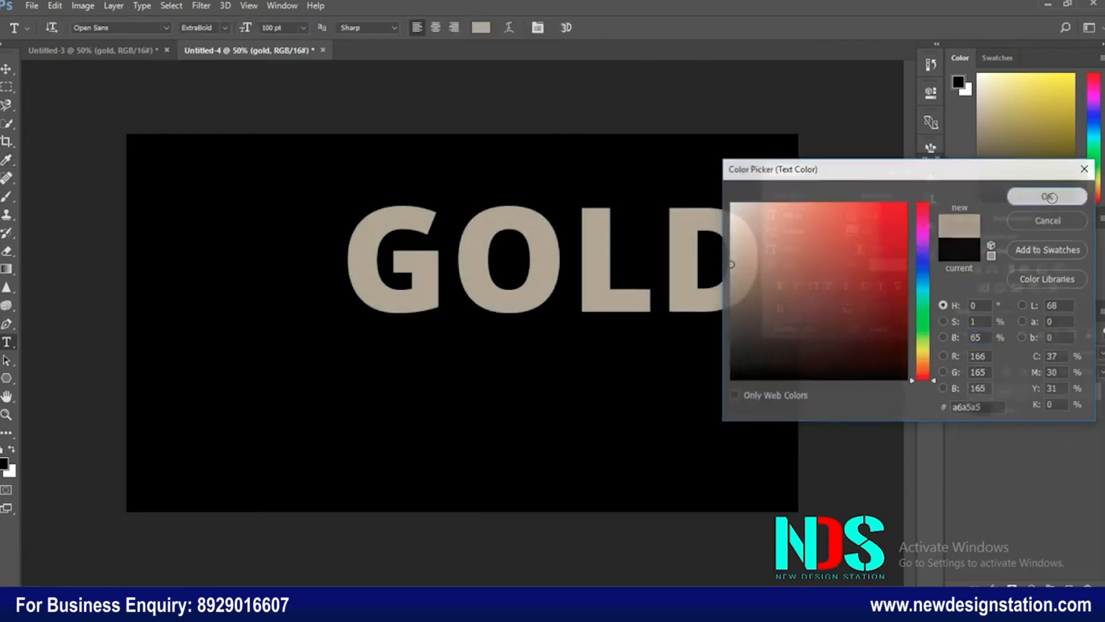
pyautogui.click(890, 173)
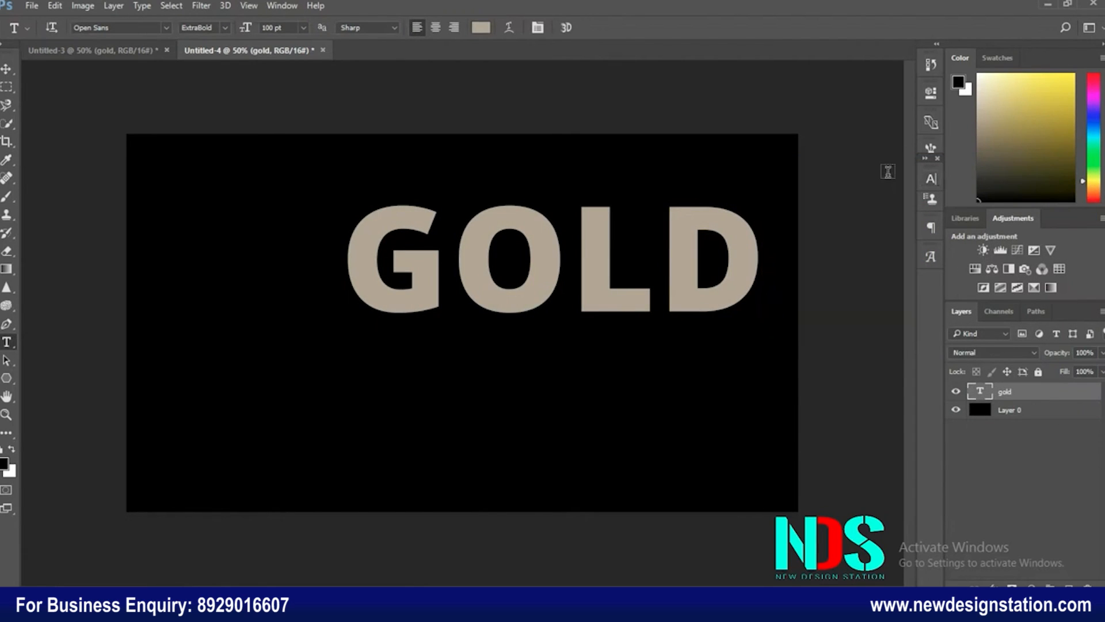
# - Center the GOLD text horizontally and vertically on the canvas, and clear the selection
pyautogui.hotkey('ctrl', 'a')
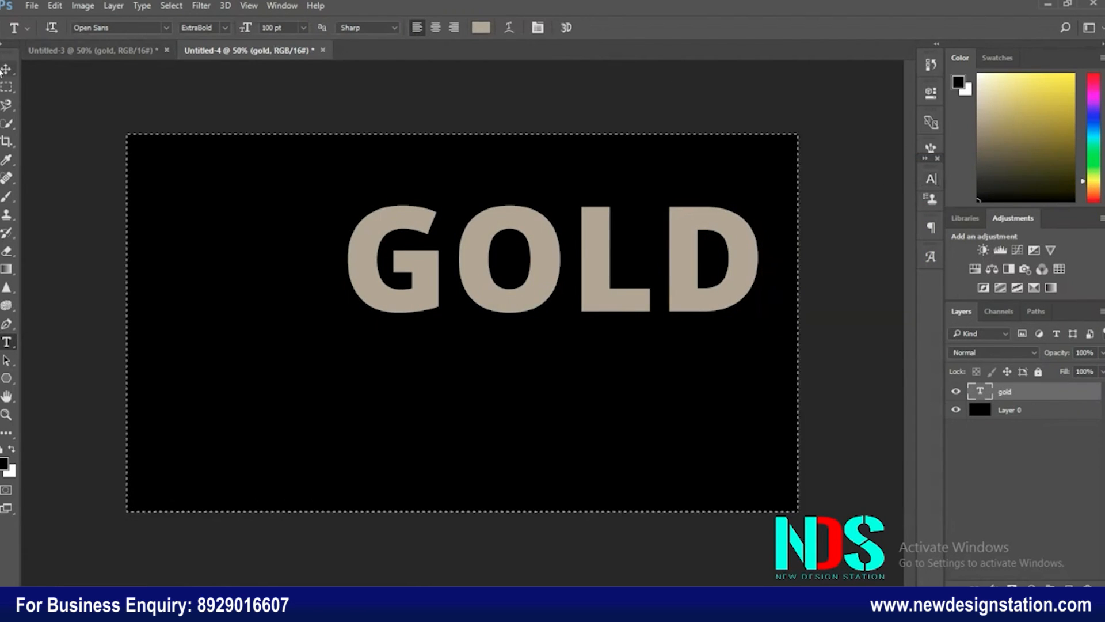
pyautogui.press('v')
pyautogui.click(344, 28)
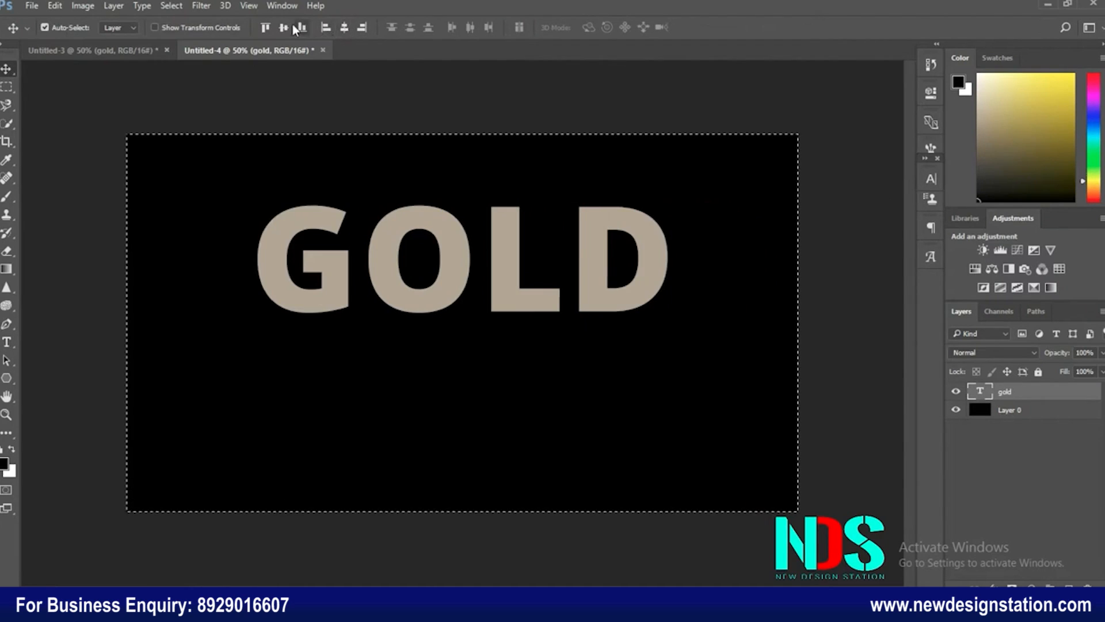
pyautogui.click(283, 28)
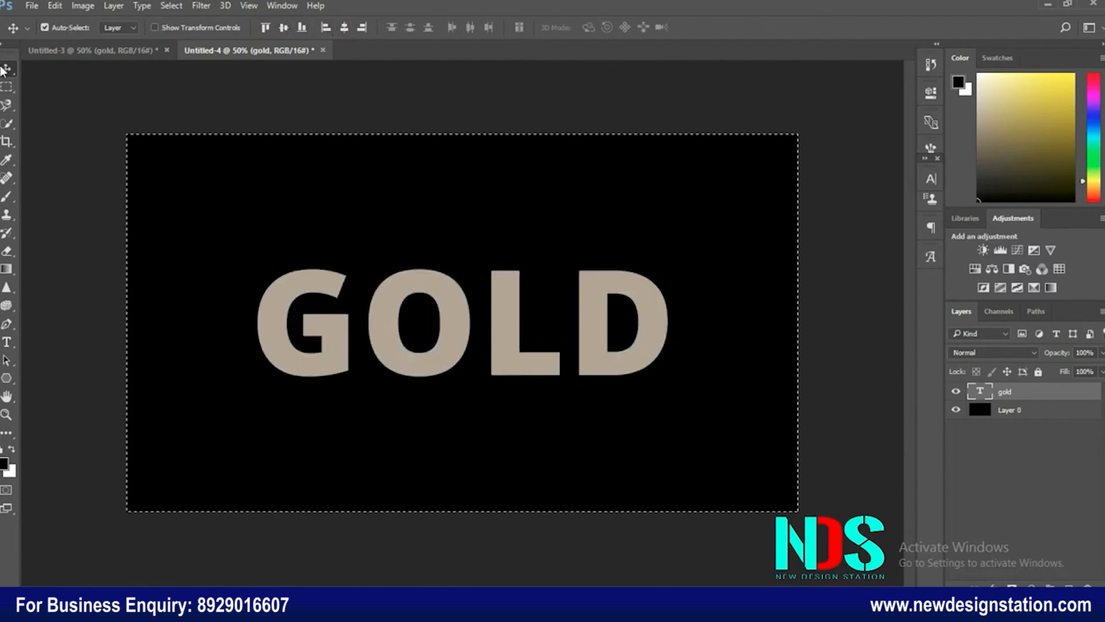
pyautogui.press('ctrl')
pyautogui.hotkey('ctrl', 'd')
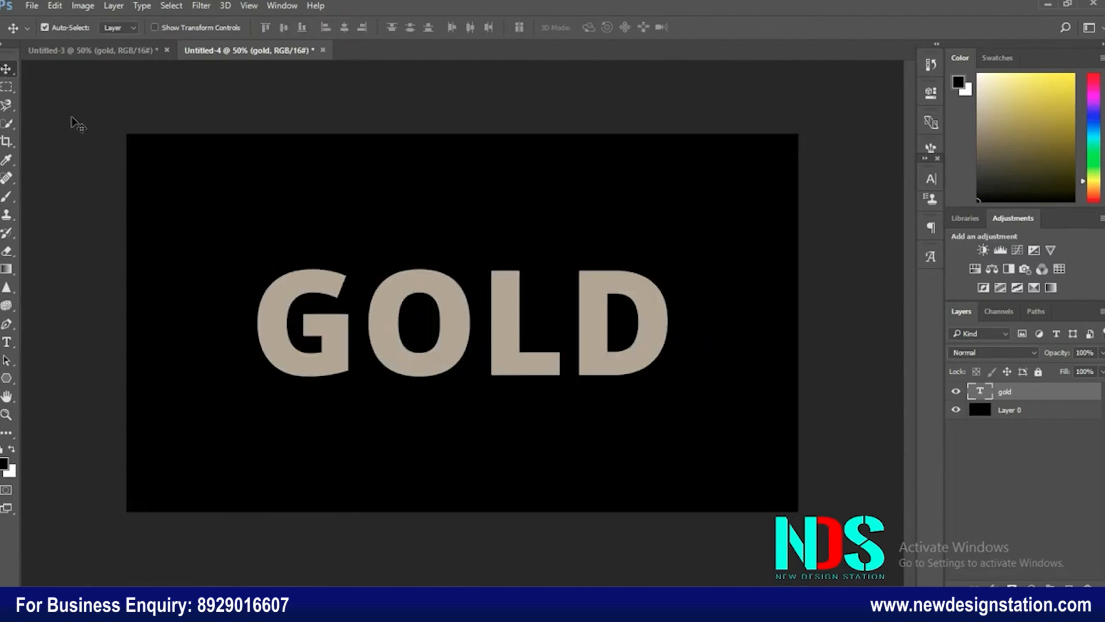
# - Apply Bevel & Emboss with Contour to the gold text layer, using Inner Bevel, Smooth technique, 700% depth and 7 px size
pyautogui.click(855, 361)
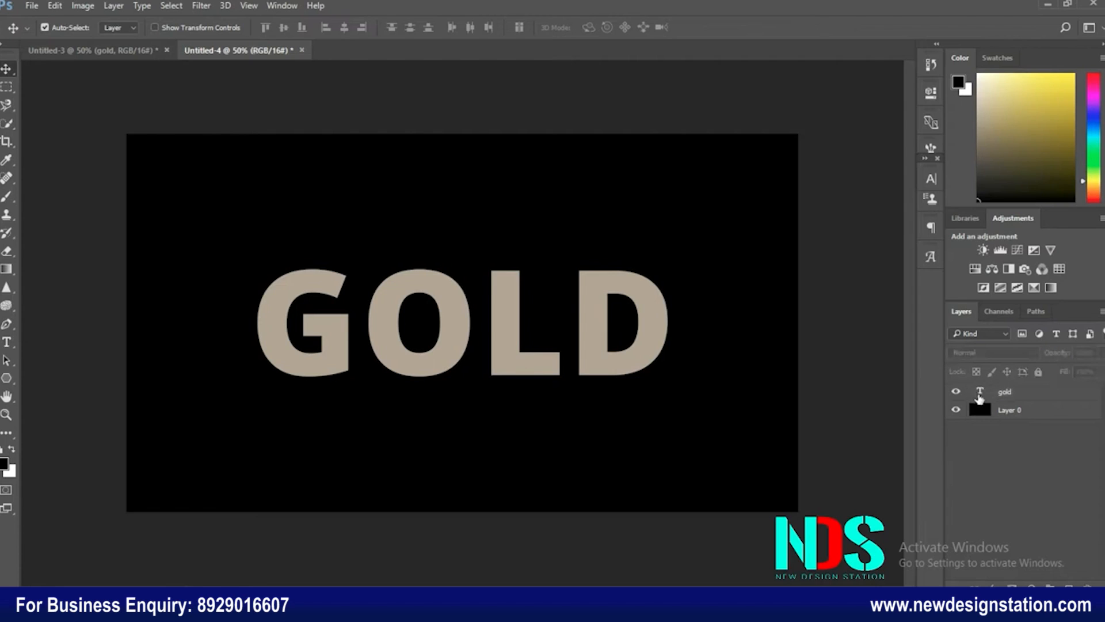
pyautogui.click(979, 397)
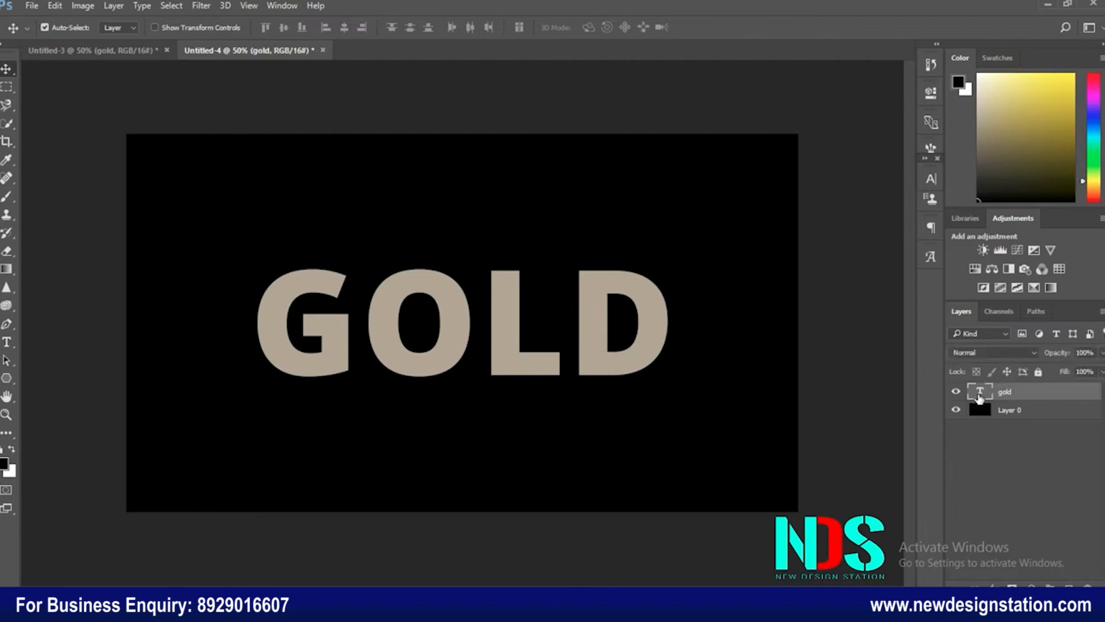
pyautogui.rightClick(1013, 391)
pyautogui.click(817, 114)
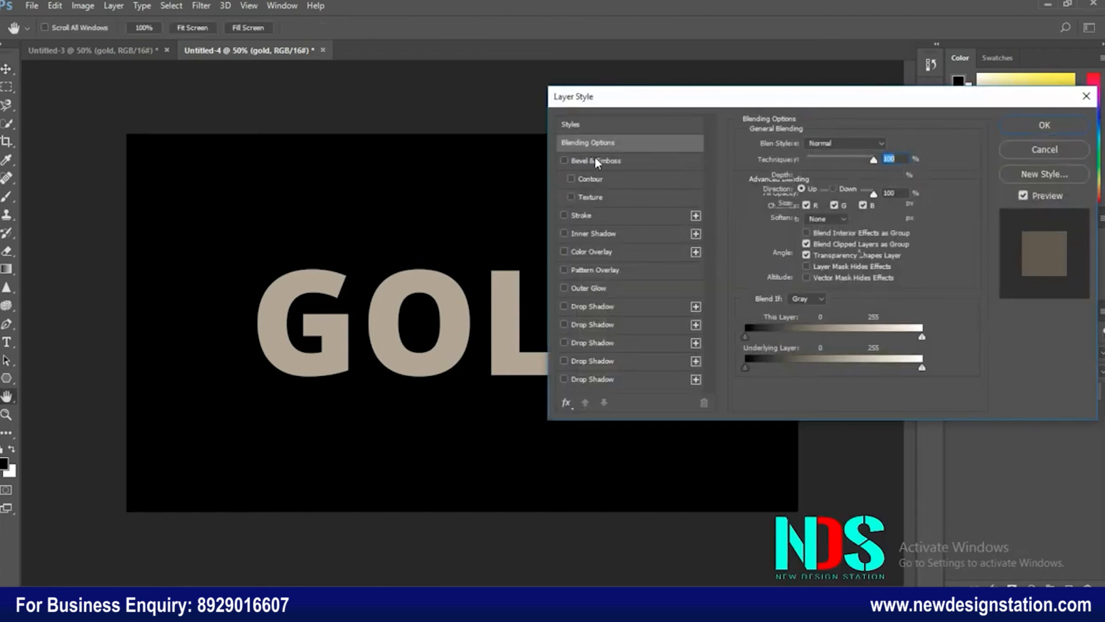
pyautogui.click(595, 160)
pyautogui.click(582, 178)
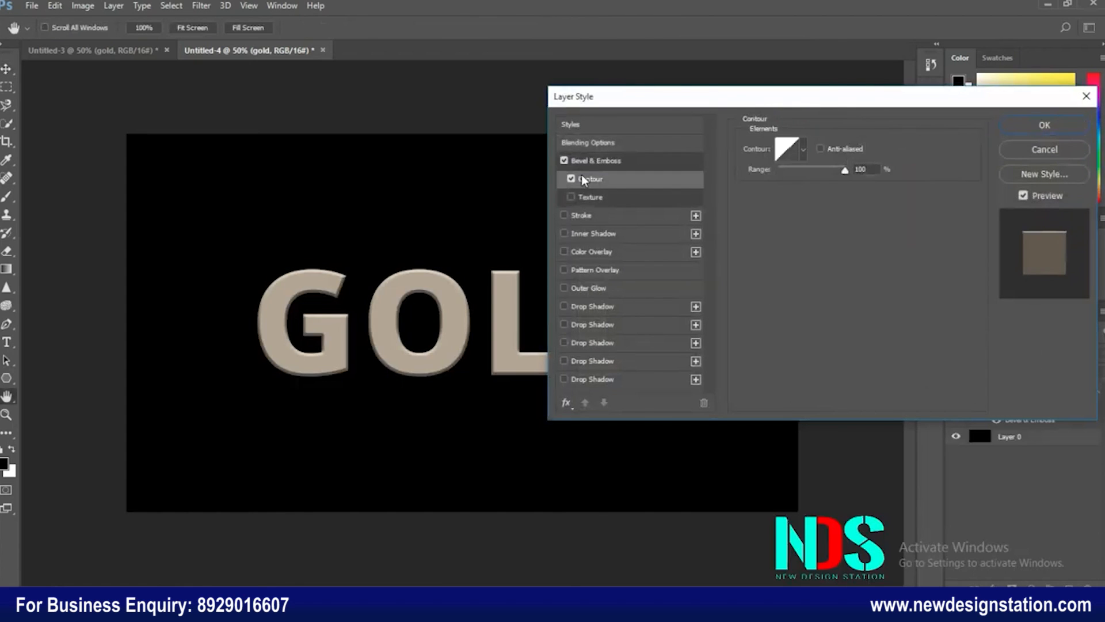
pyautogui.click(582, 164)
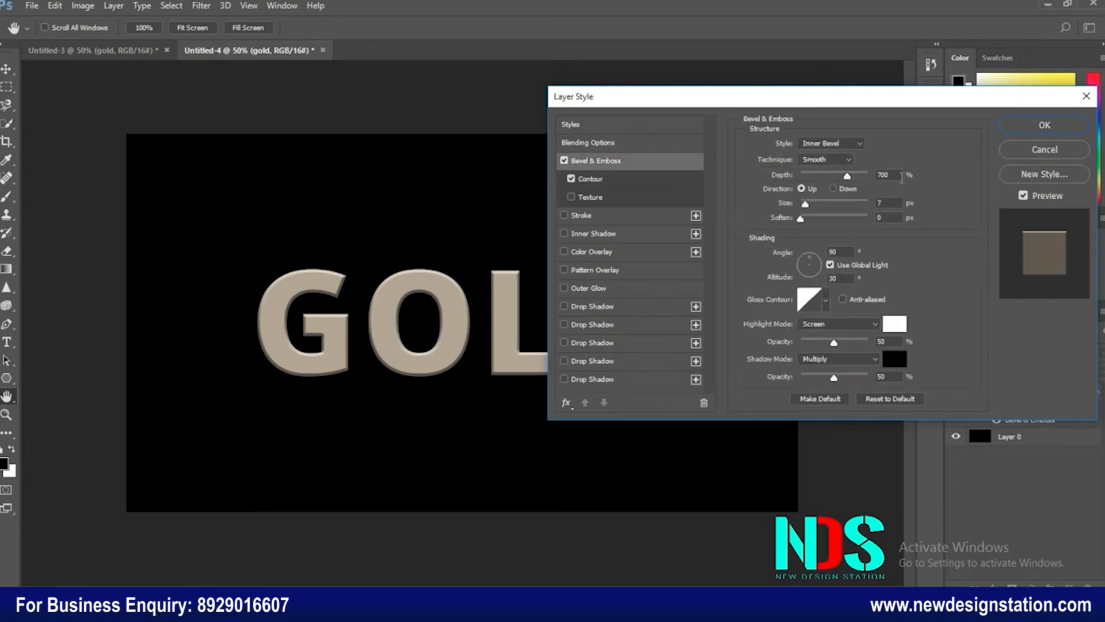
pyautogui.moveTo(894, 176); pyautogui.dragTo(879, 172)
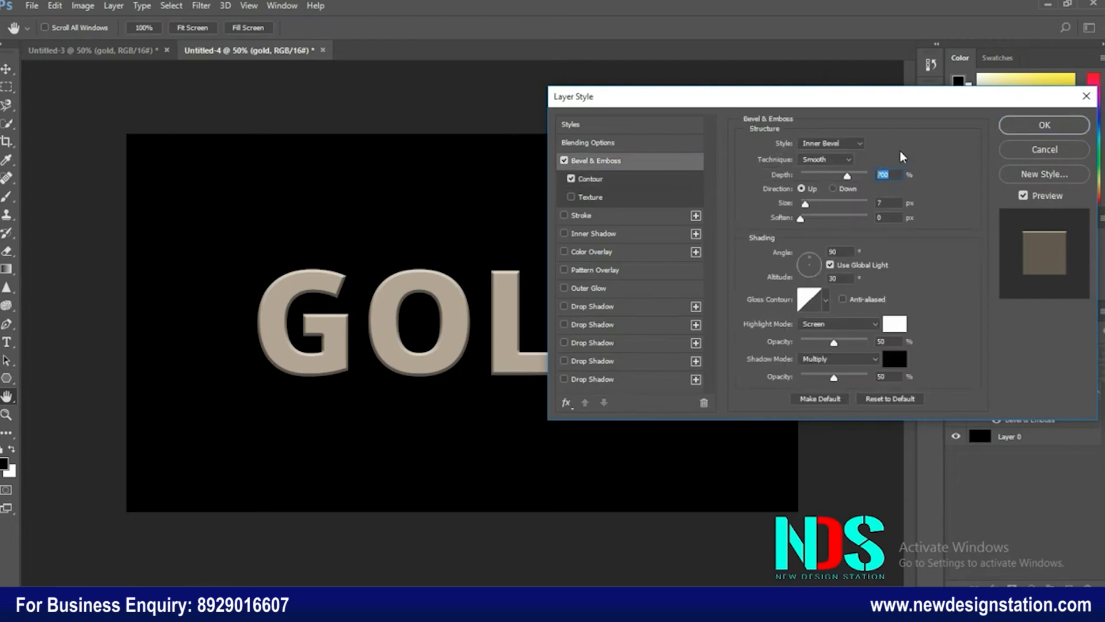
pyautogui.click(861, 144)
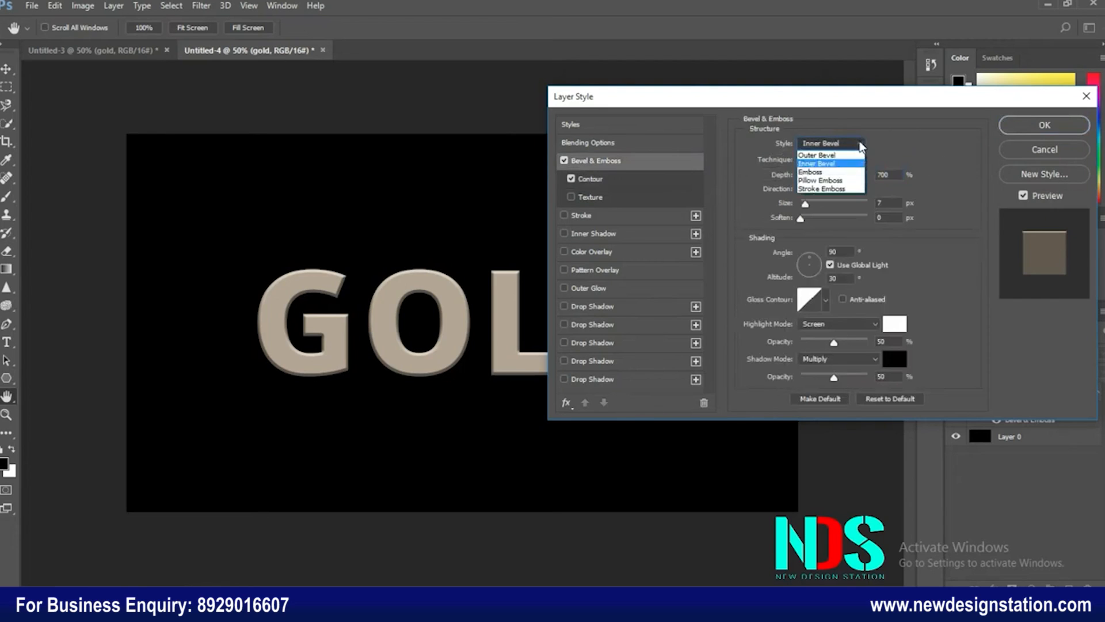
pyautogui.click(901, 144)
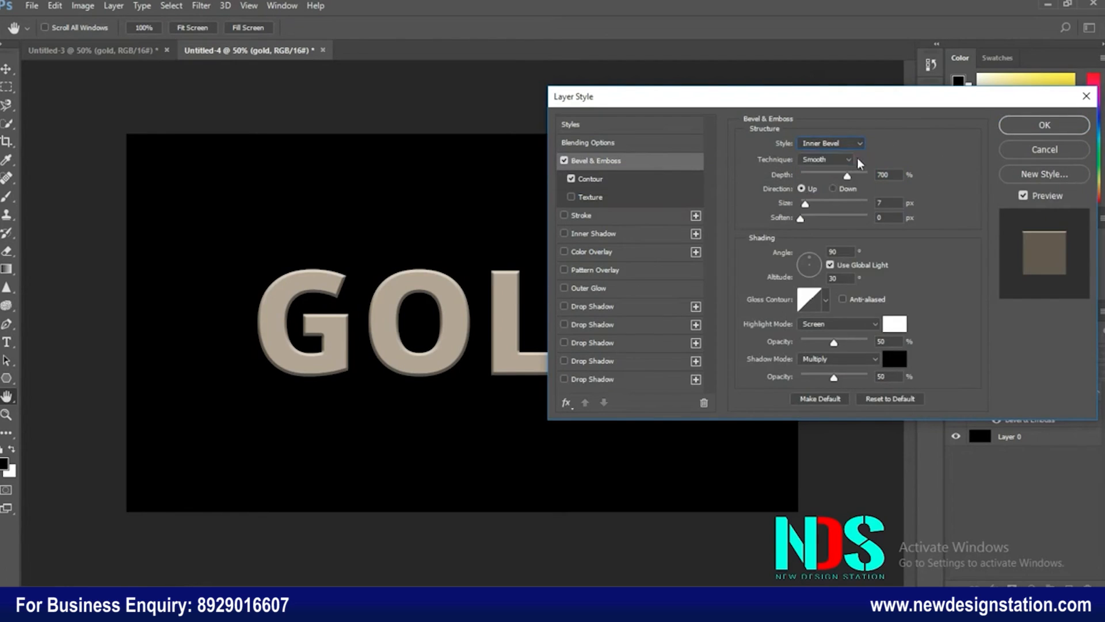
pyautogui.click(1031, 128)
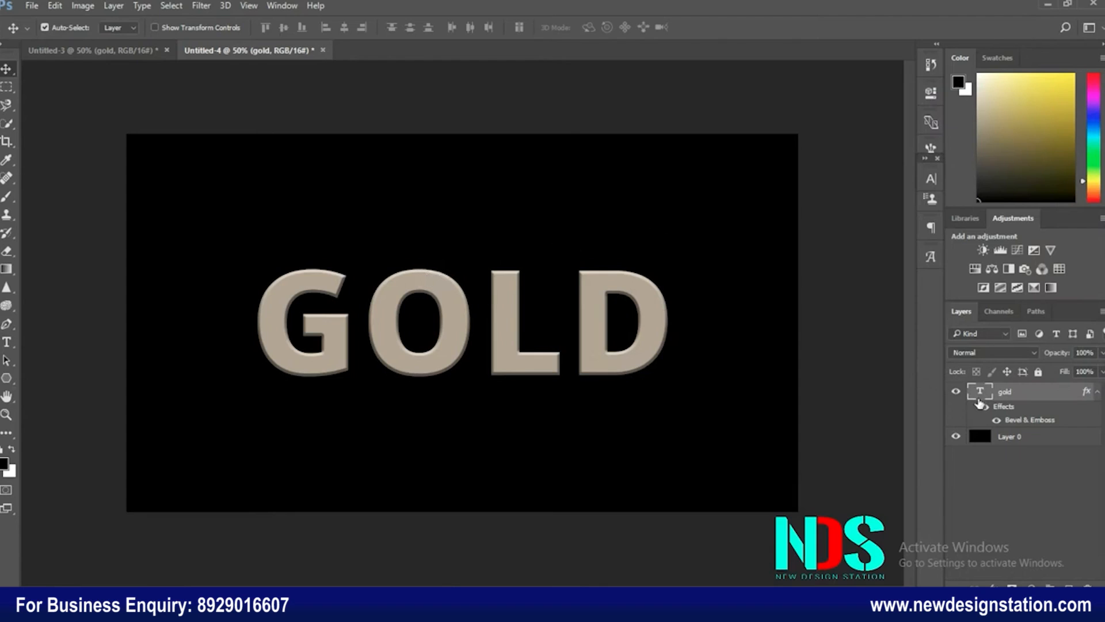
# - Put the gold text layer into a group named Text and collapse the group
pyautogui.hotkey('ctrl', 'g')
pyautogui.doubleClick(1007, 391)
pyautogui.write('Text')
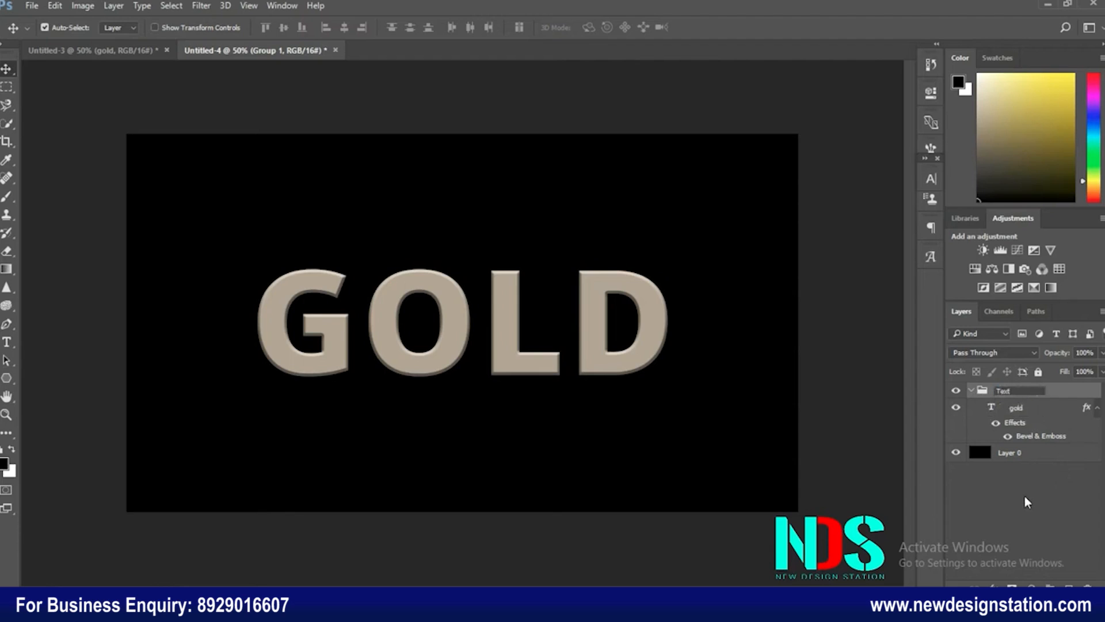
pyautogui.click(1025, 496)
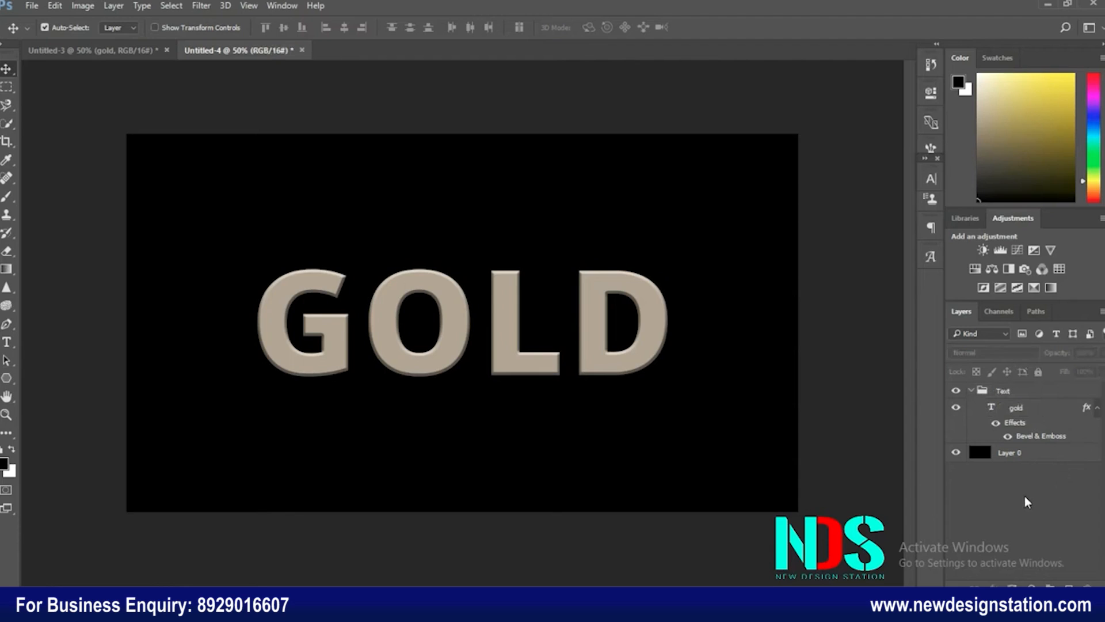
pyautogui.click(970, 391)
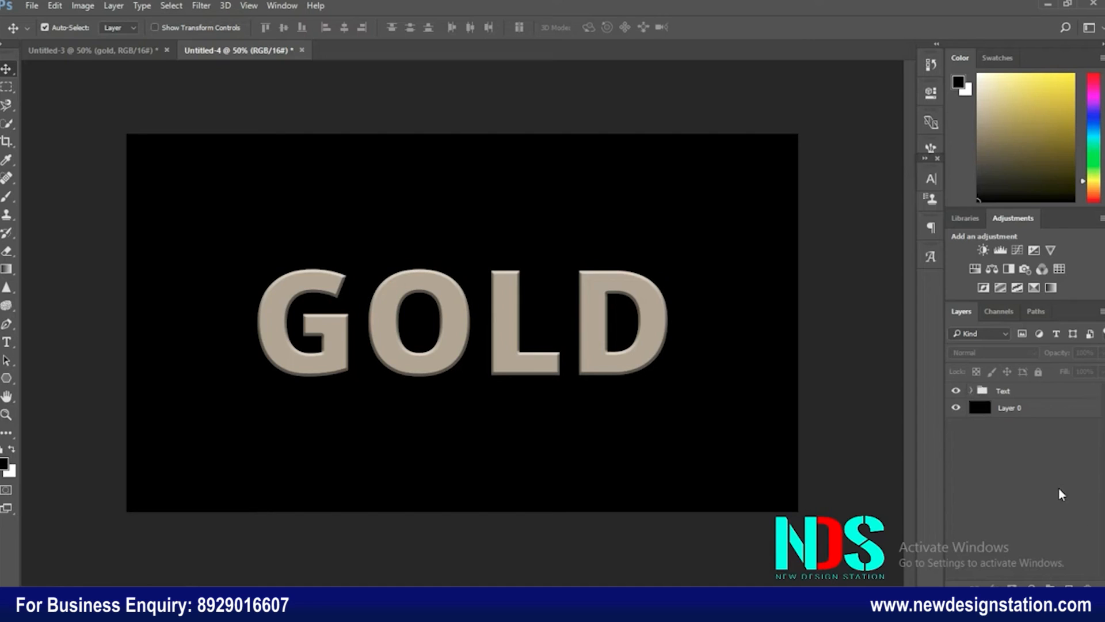
# - On a new layer above the Text group, draw a vertical black-to-transparent gradient darkest at the bottom and set its blend mode to Overlay
pyautogui.hotkey('ctrl', 'shift', 'alt', 'n')
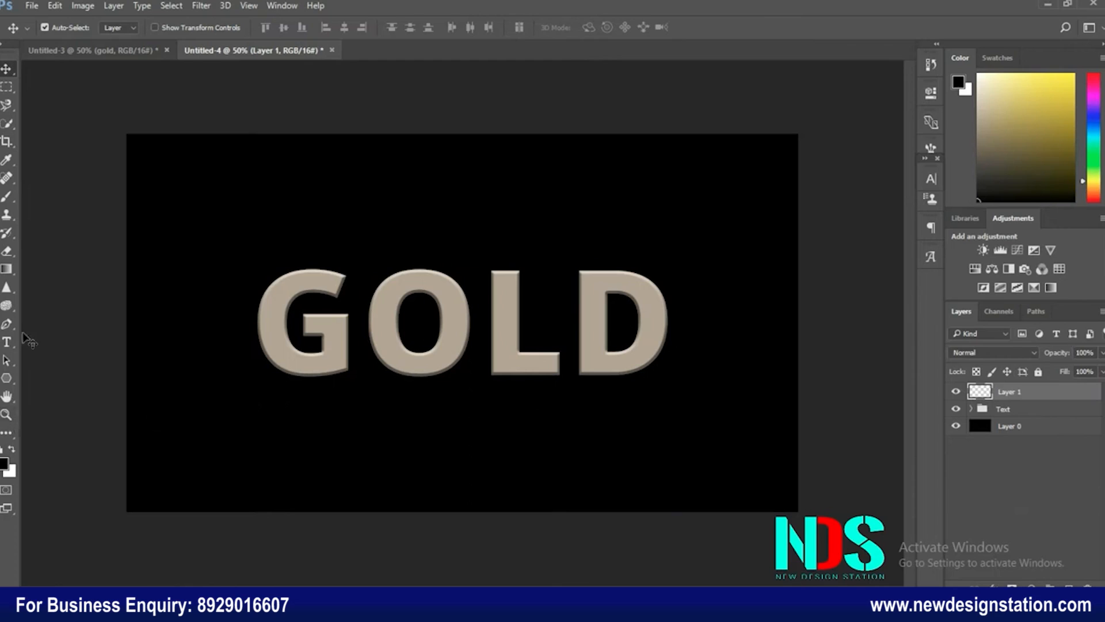
pyautogui.click(6, 269)
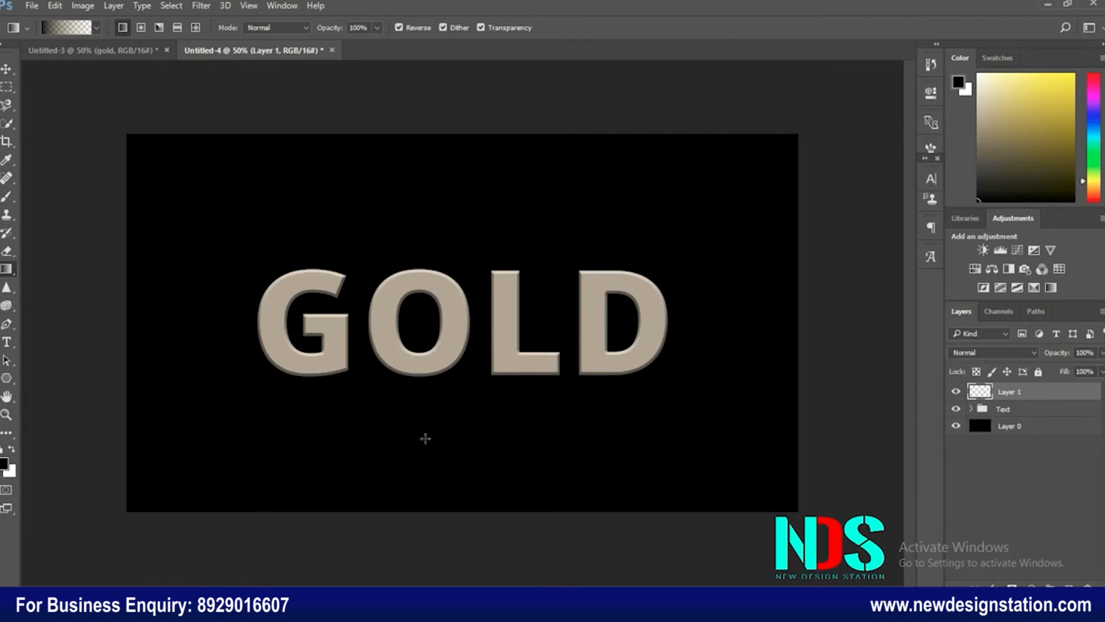
pyautogui.moveTo(456, 439); pyautogui.dragTo(463, 166)
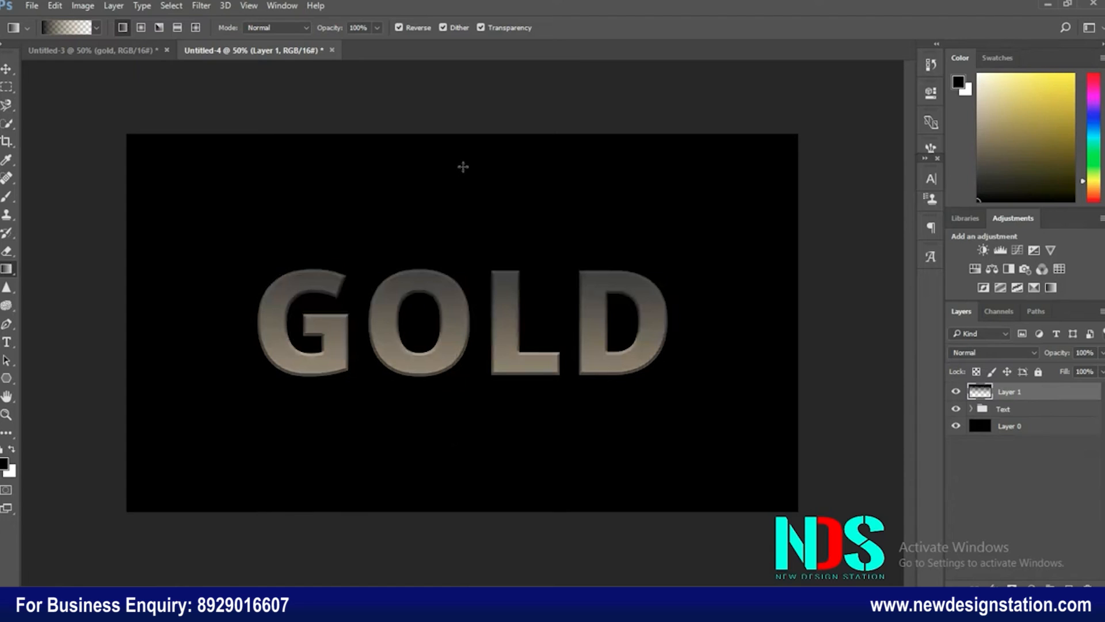
pyautogui.hotkey('ctrl', 'z')
pyautogui.moveTo(462, 166); pyautogui.dragTo(458, 460)
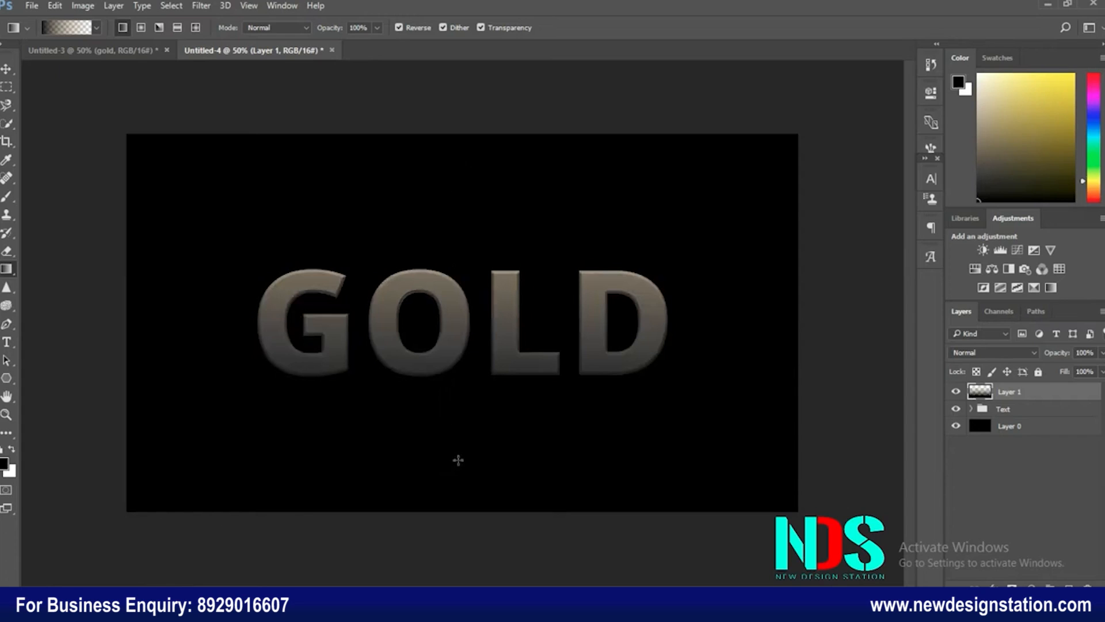
pyautogui.click(1000, 353)
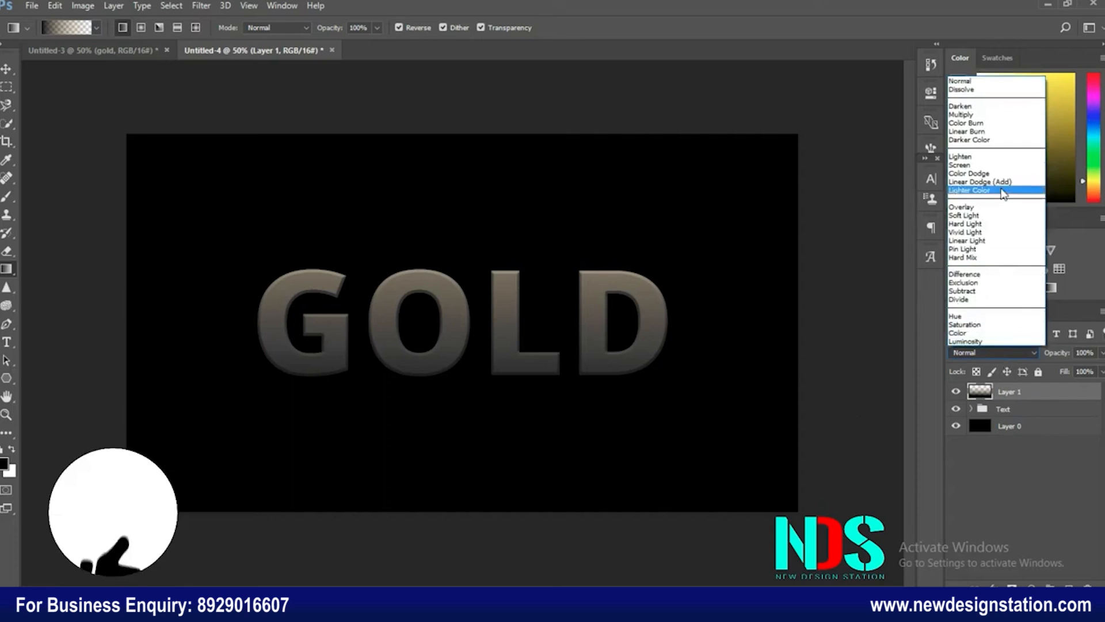
pyautogui.click(991, 209)
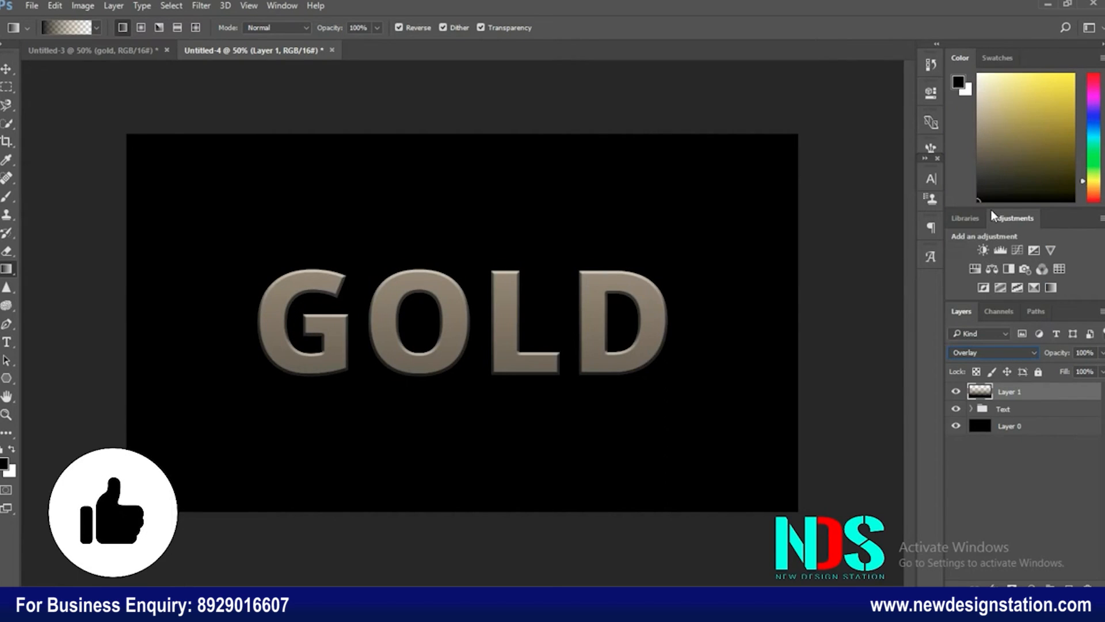
# - Switch the foreground color to white and draw two vertical white-to-transparent gradients on Layer 1 to brighten the upper part of the GOLD text
pyautogui.click(12, 449)
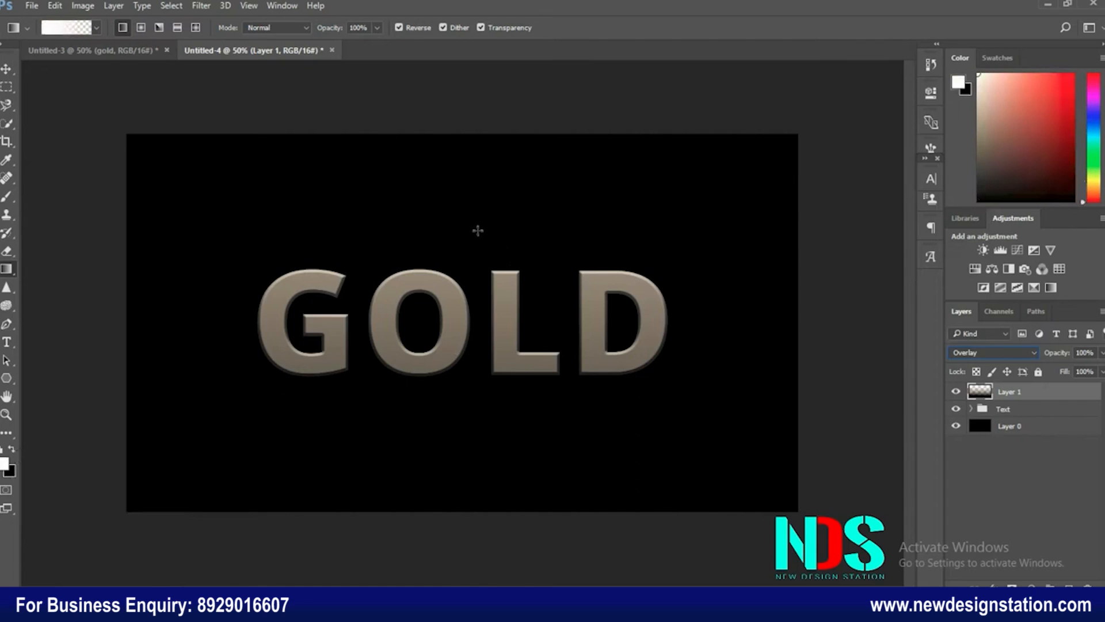
pyautogui.moveTo(463, 424); pyautogui.dragTo(469, 167)
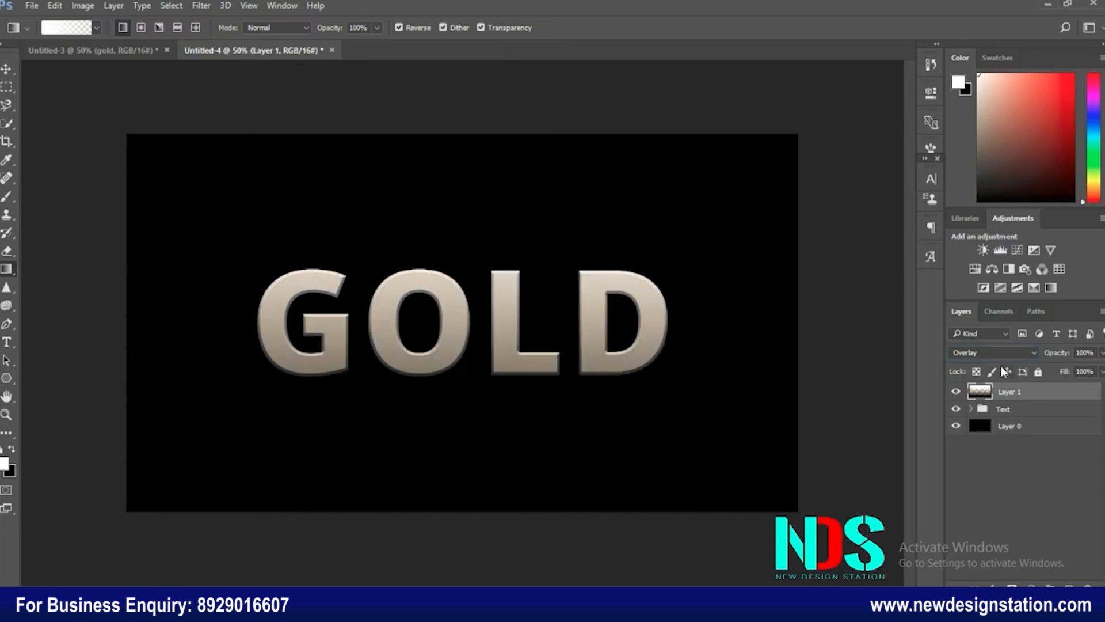
pyautogui.click(955, 392)
pyautogui.click(956, 394)
pyautogui.moveTo(471, 417); pyautogui.dragTo(471, 206)
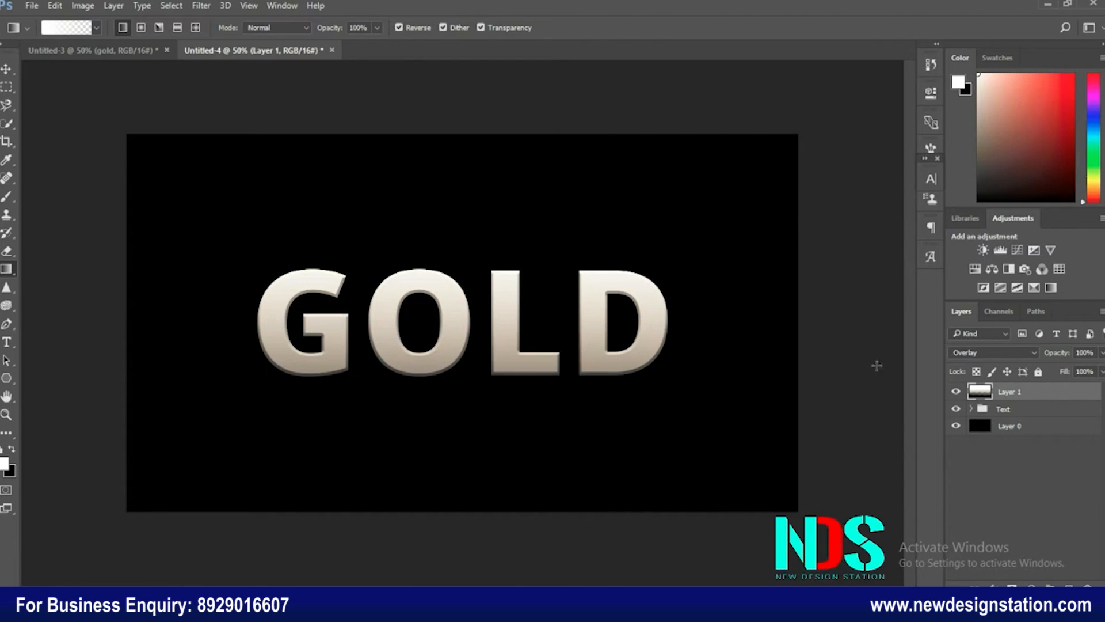
# - Switch the foreground color to black and draw three vertical black-to-transparent gradients on Layer 1 to darken the lower part of the GOLD text
pyautogui.click(21, 449)
pyautogui.moveTo(482, 330); pyautogui.dragTo(482, 417)
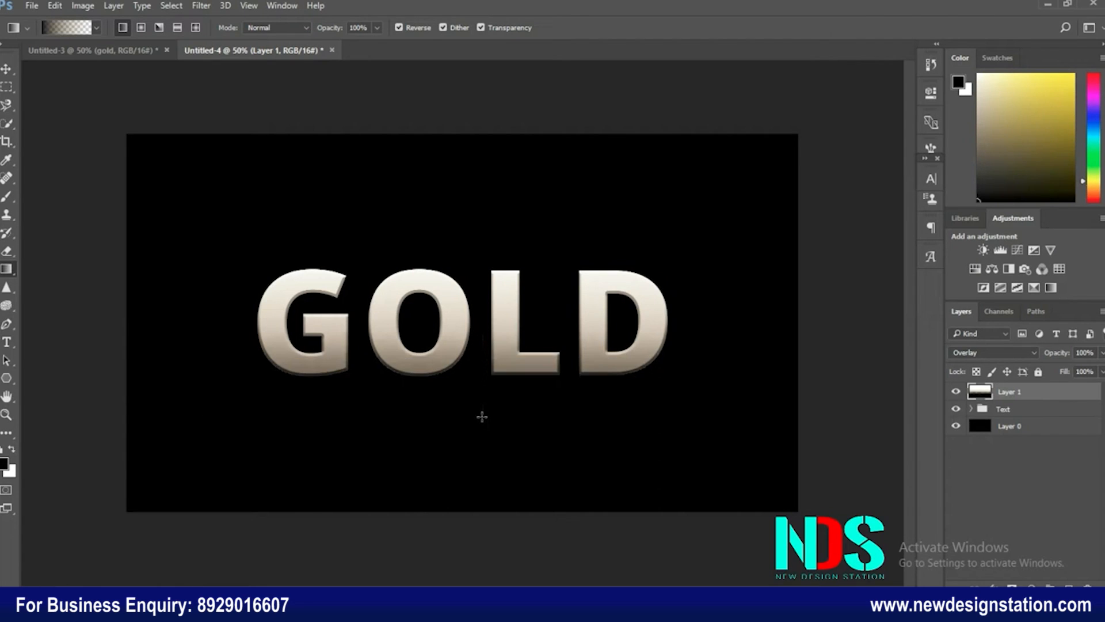
pyautogui.moveTo(478, 306); pyautogui.dragTo(475, 414)
pyautogui.moveTo(483, 311); pyautogui.dragTo(479, 400)
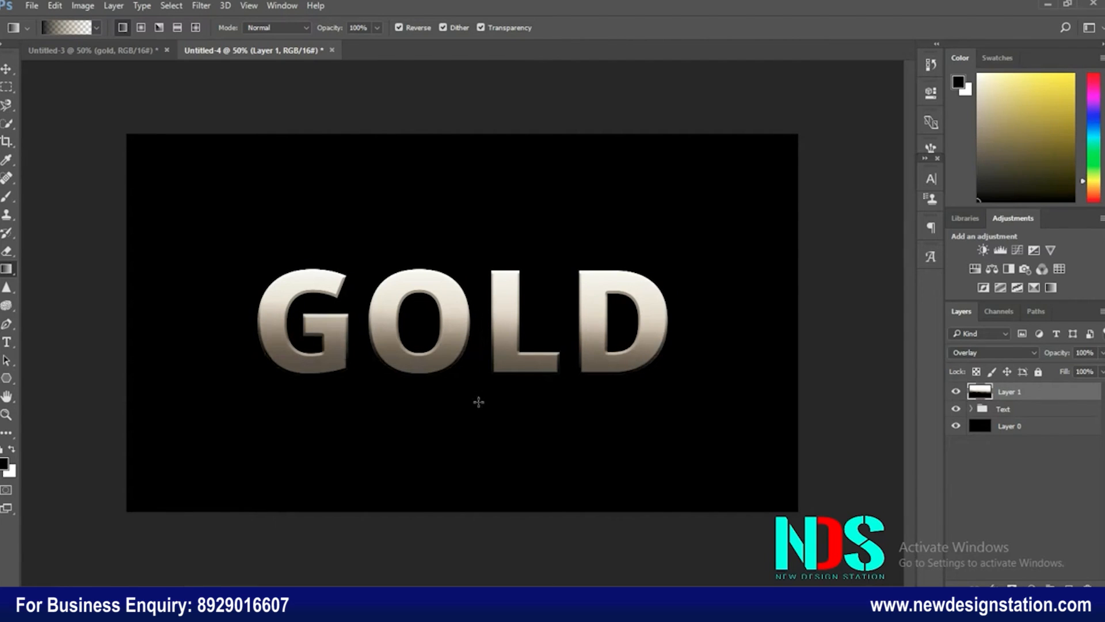
pyautogui.click(955, 392)
pyautogui.click(955, 392)
# - Clip Layer 1 to the Text group with a clipping mask, compare it hidden and shown, and deselect all layers
pyautogui.rightClick(982, 392)
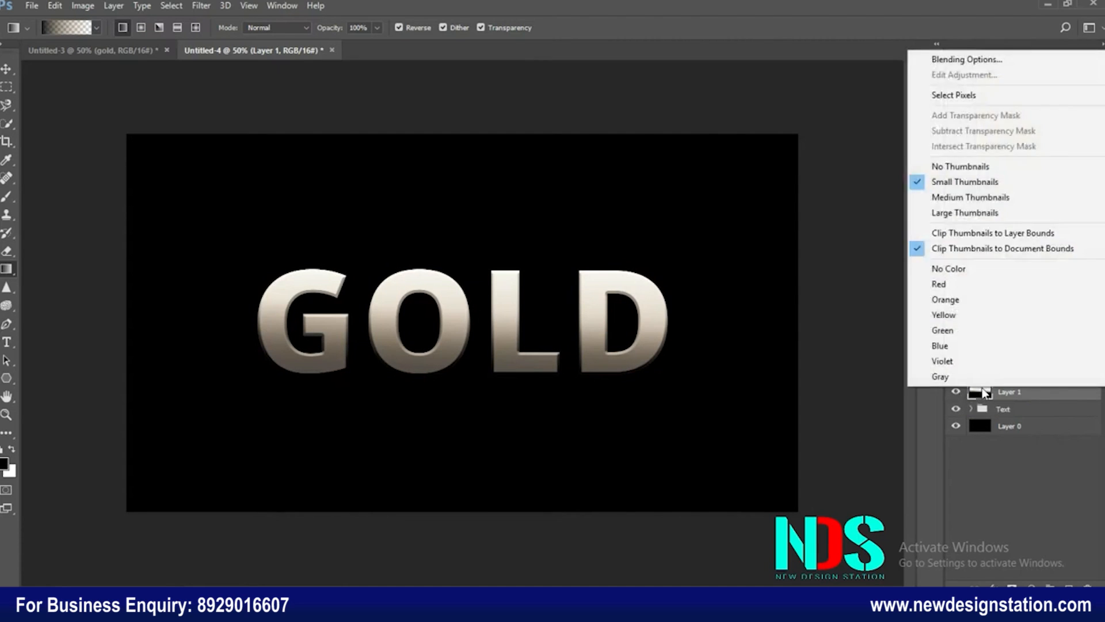
pyautogui.click(1053, 491)
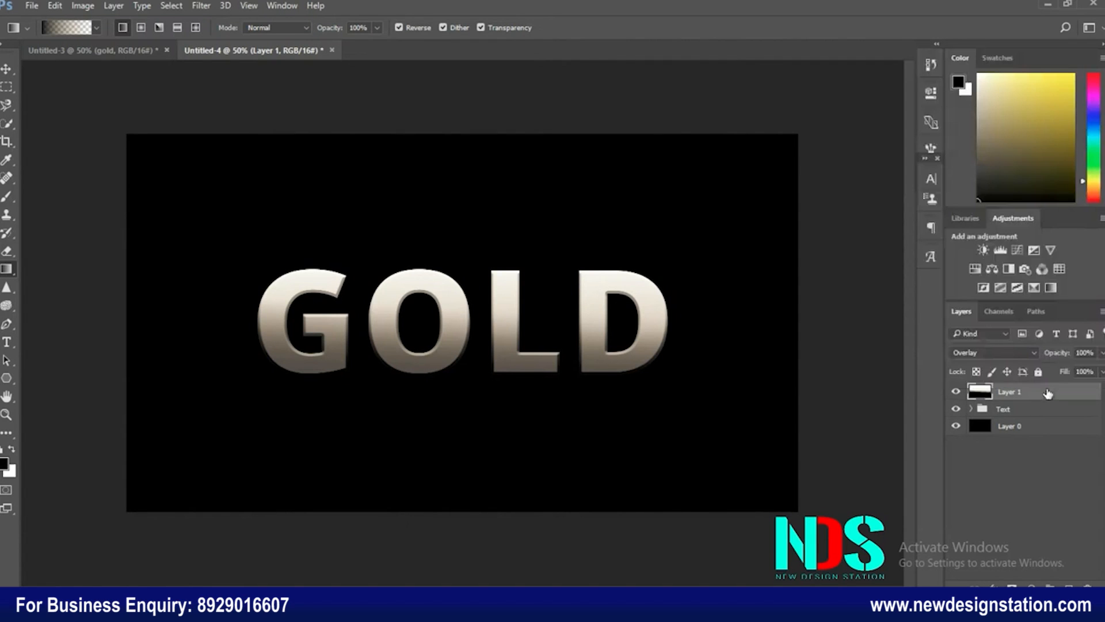
pyautogui.rightClick(1047, 393)
pyautogui.click(834, 323)
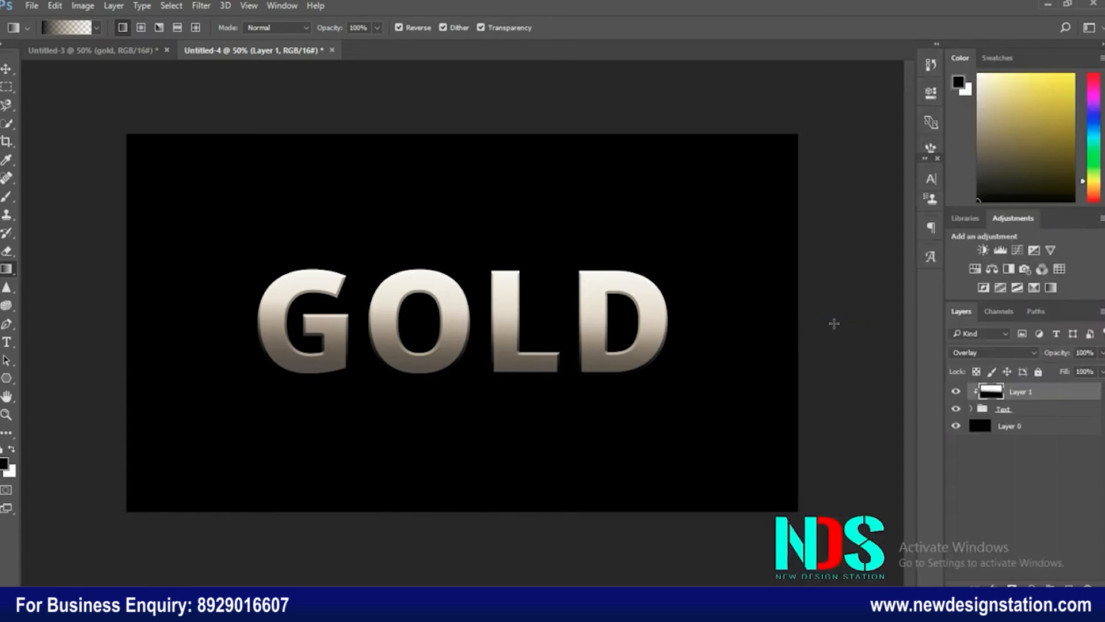
pyautogui.click(956, 392)
pyautogui.click(956, 393)
pyautogui.click(6, 69)
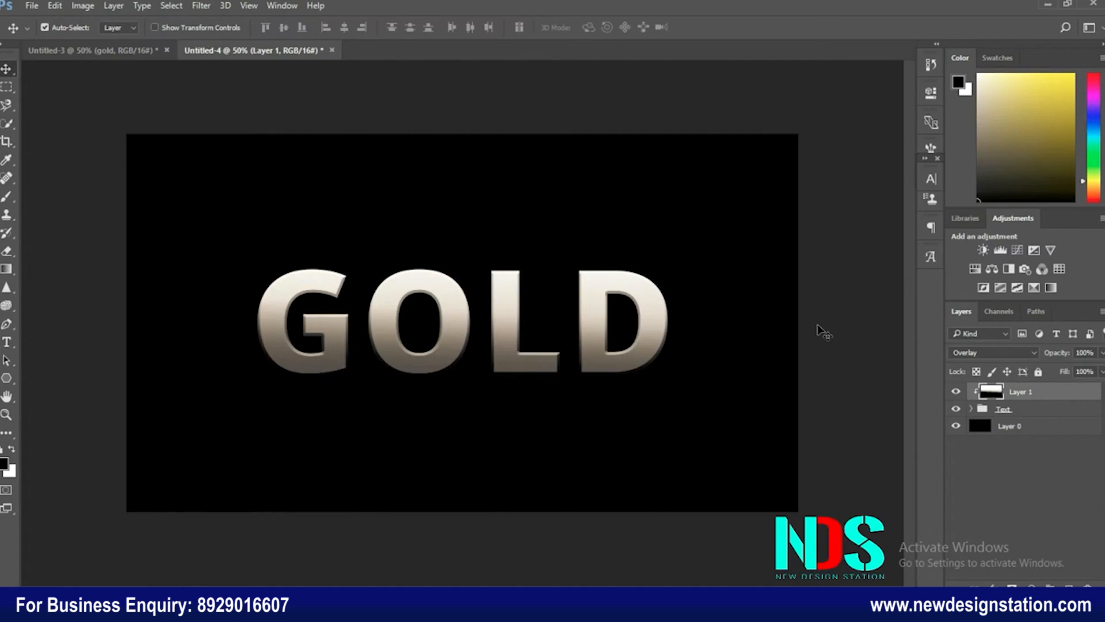
pyautogui.click(1070, 482)
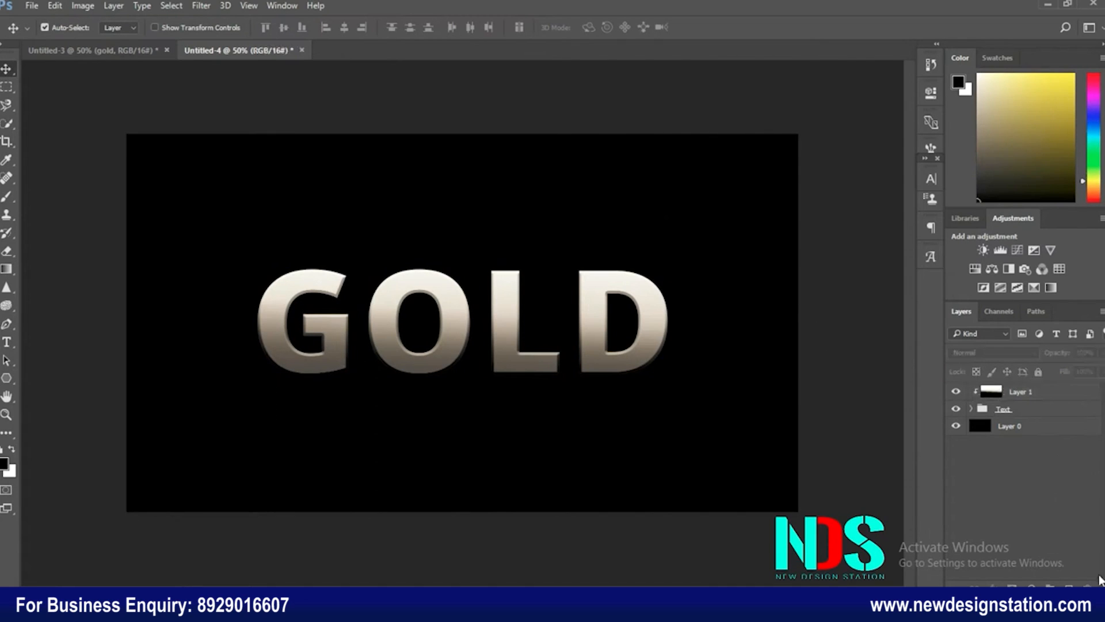
# - Add a Gradient Map adjustment layer above Layer 1 using the TextureGuys_RenoGold gradient preset
pyautogui.click(1030, 589)
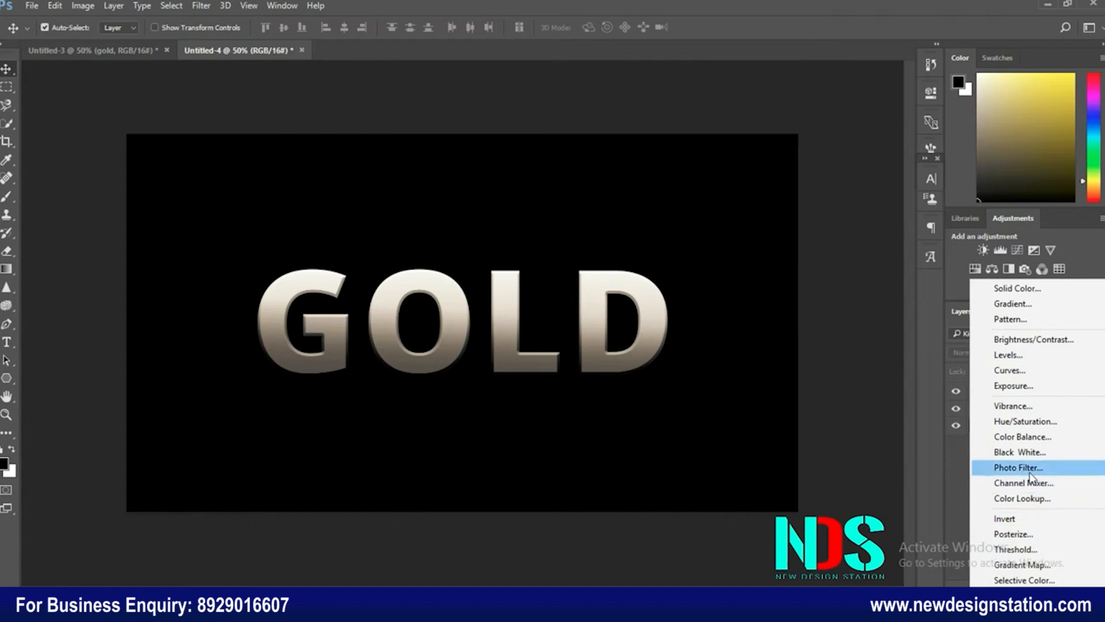
pyautogui.click(1020, 567)
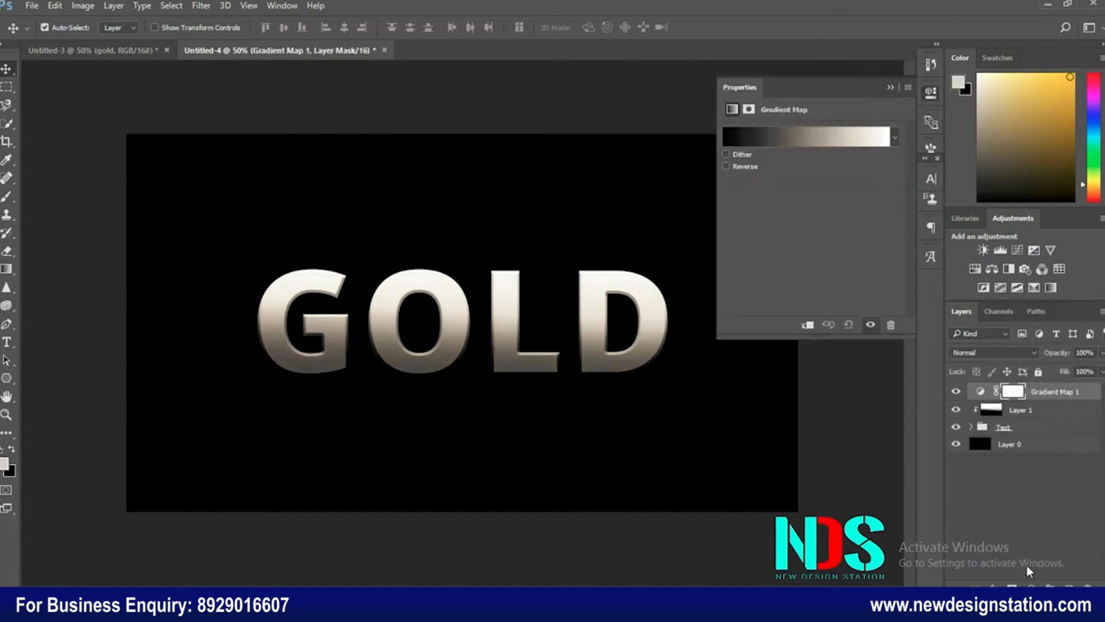
pyautogui.click(794, 138)
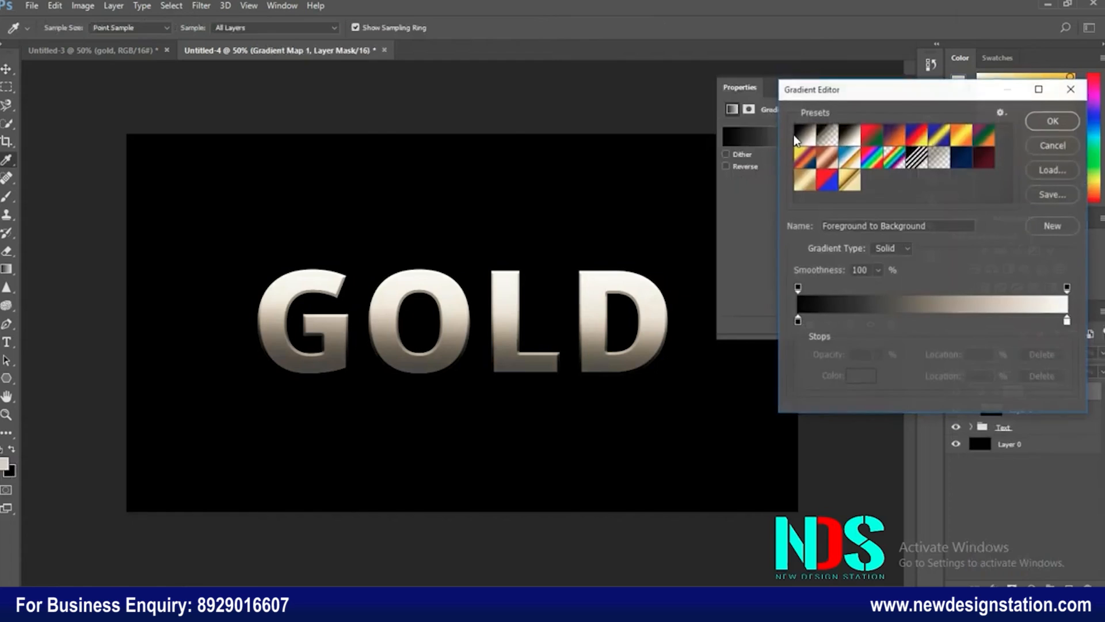
pyautogui.click(851, 181)
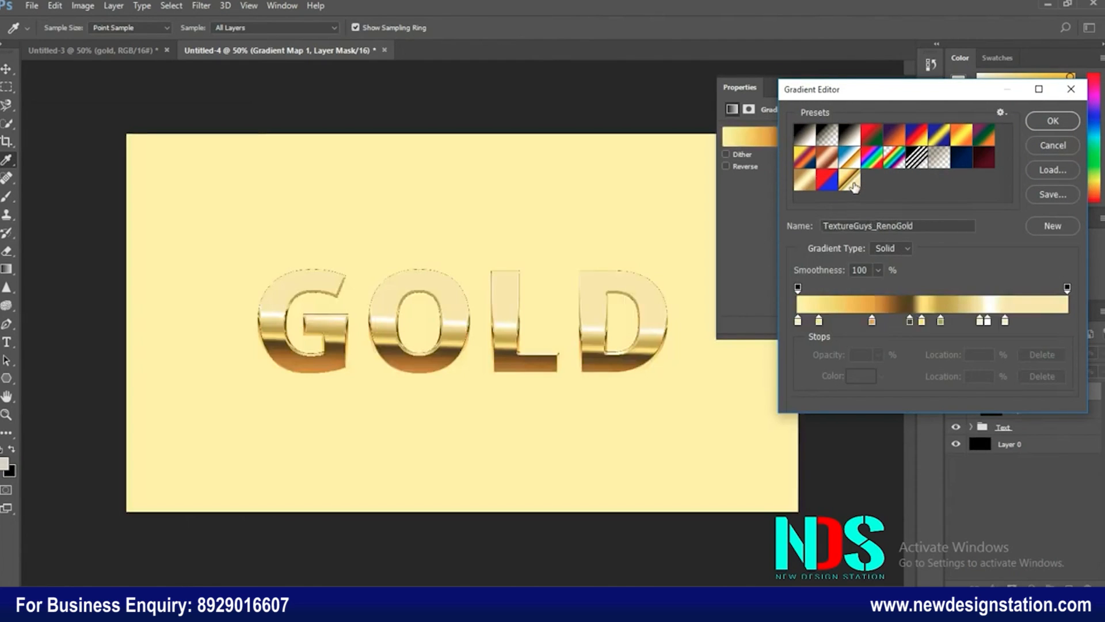
pyautogui.click(1048, 122)
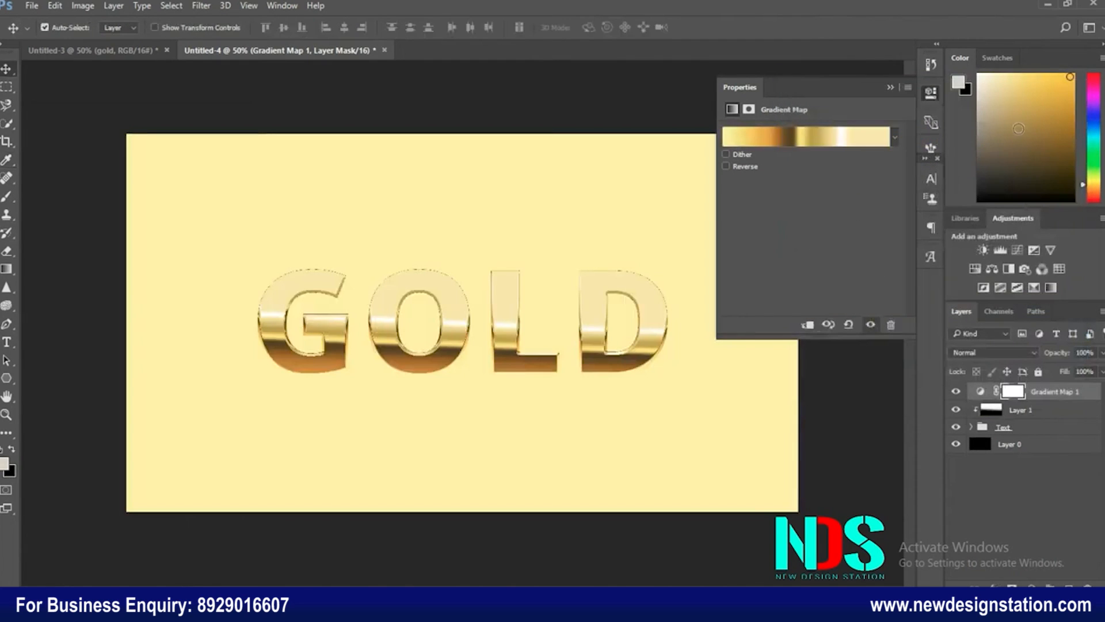
pyautogui.click(889, 88)
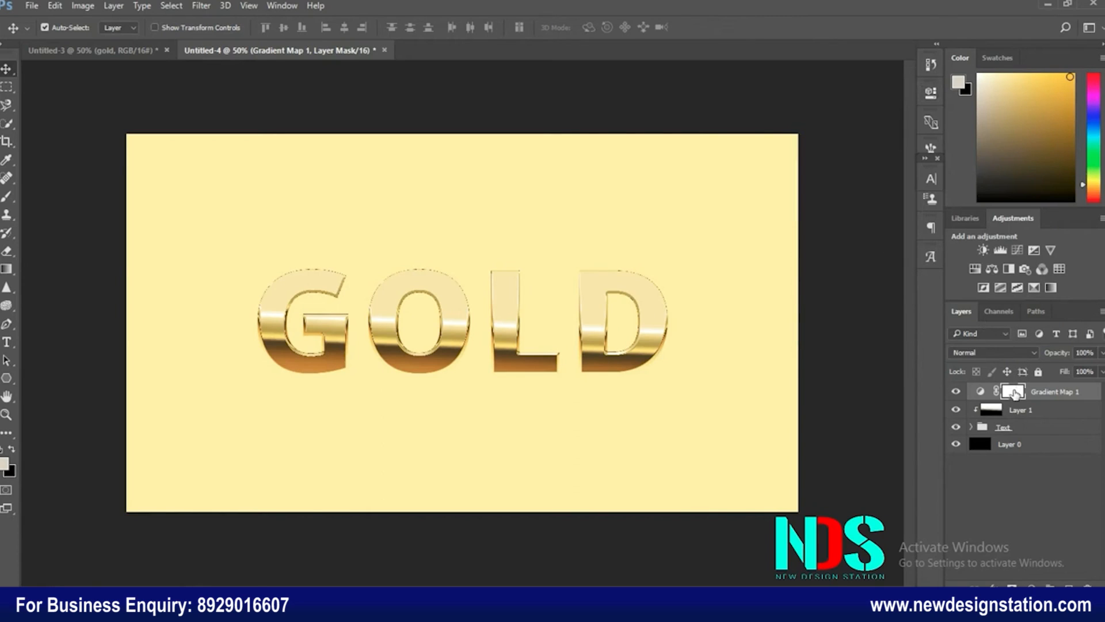
# - Clip the Gradient Map layer to the Text group with a clipping mask and inspect the gold lettering up close
pyautogui.rightClick(1014, 394)
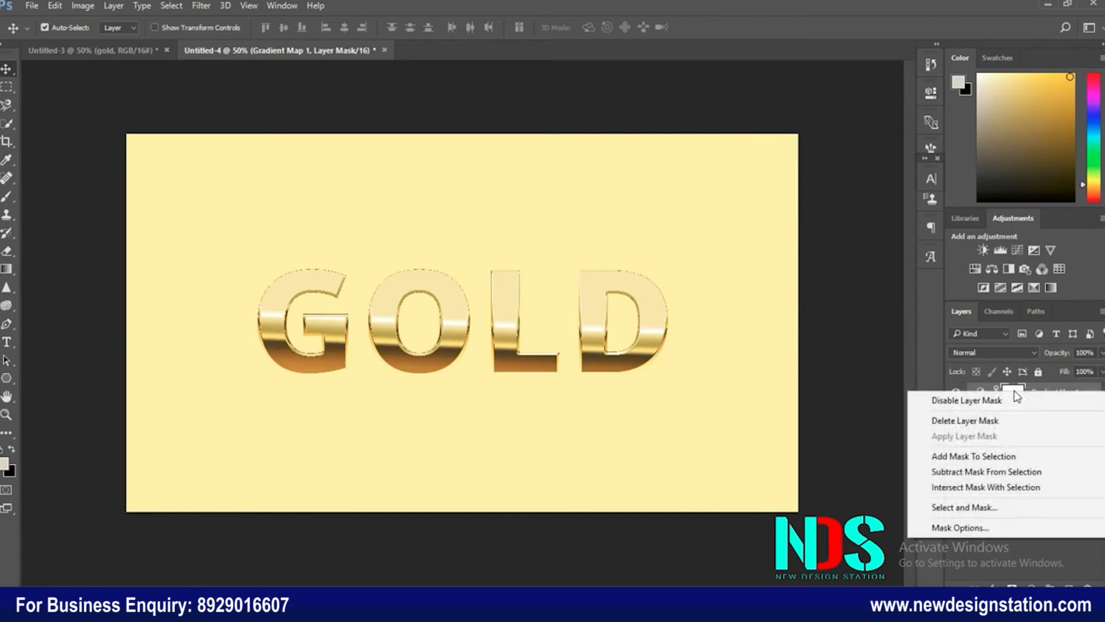
pyautogui.click(1049, 551)
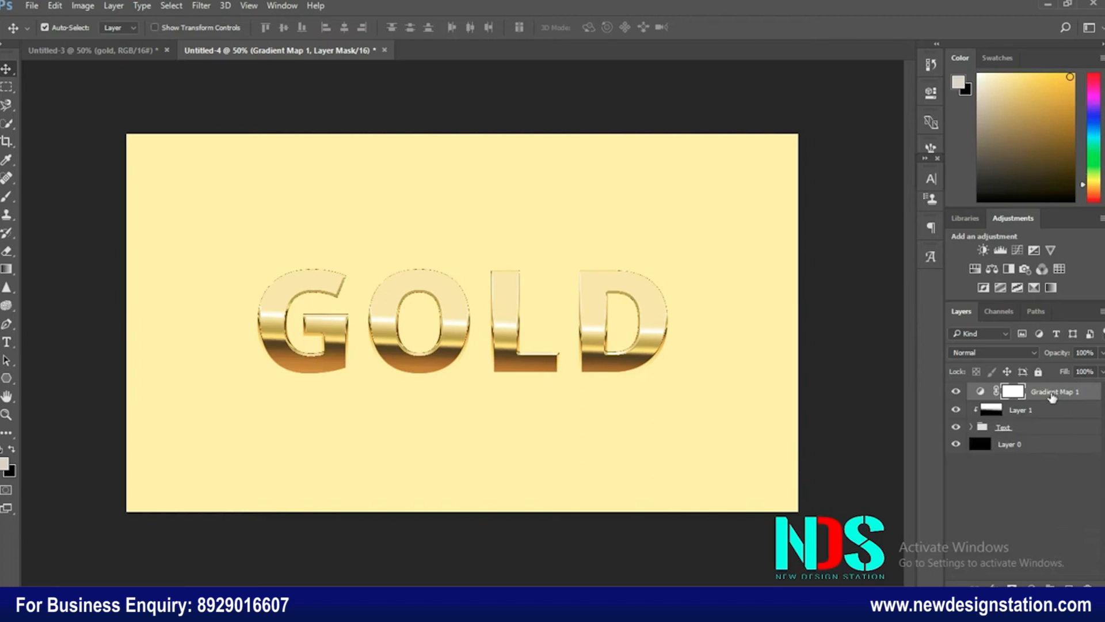
pyautogui.rightClick(1051, 396)
pyautogui.click(859, 326)
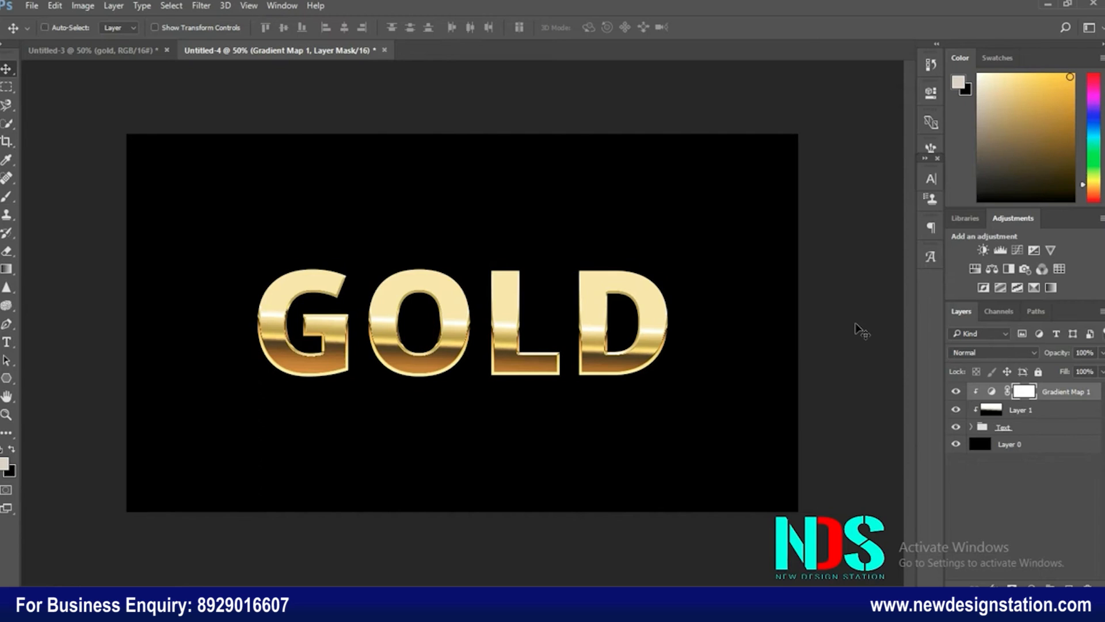
pyautogui.hotkey('ctrl', '+')
pyautogui.hotkey('ctrl', '+')
pyautogui.hotkey('ctrl', '+')
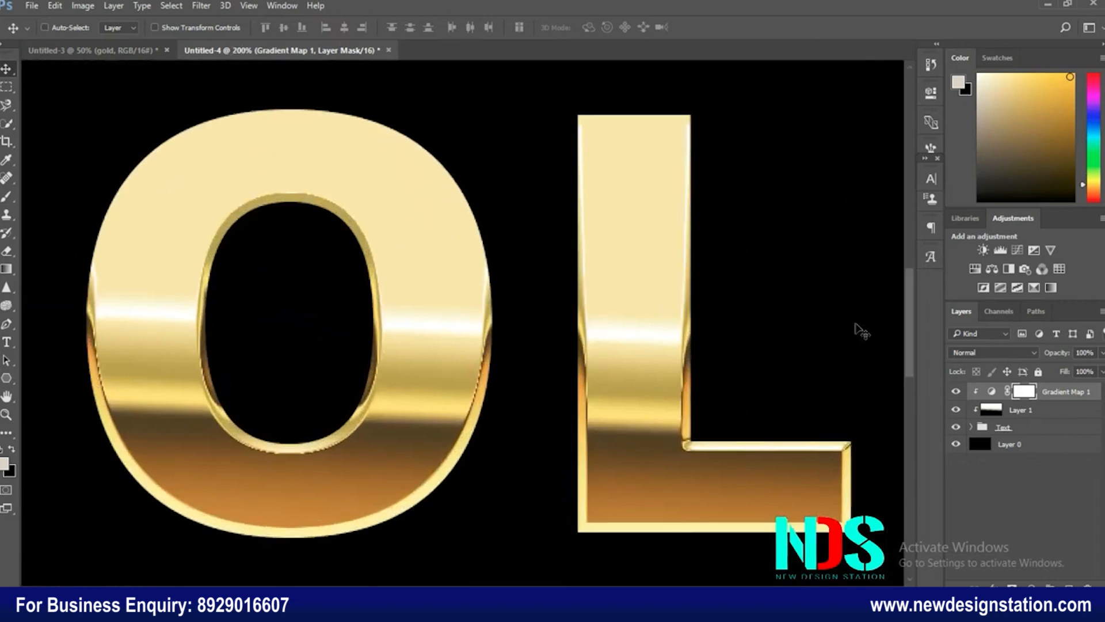
pyautogui.hotkey('ctrl', '-')
pyautogui.hotkey('ctrl', '-')
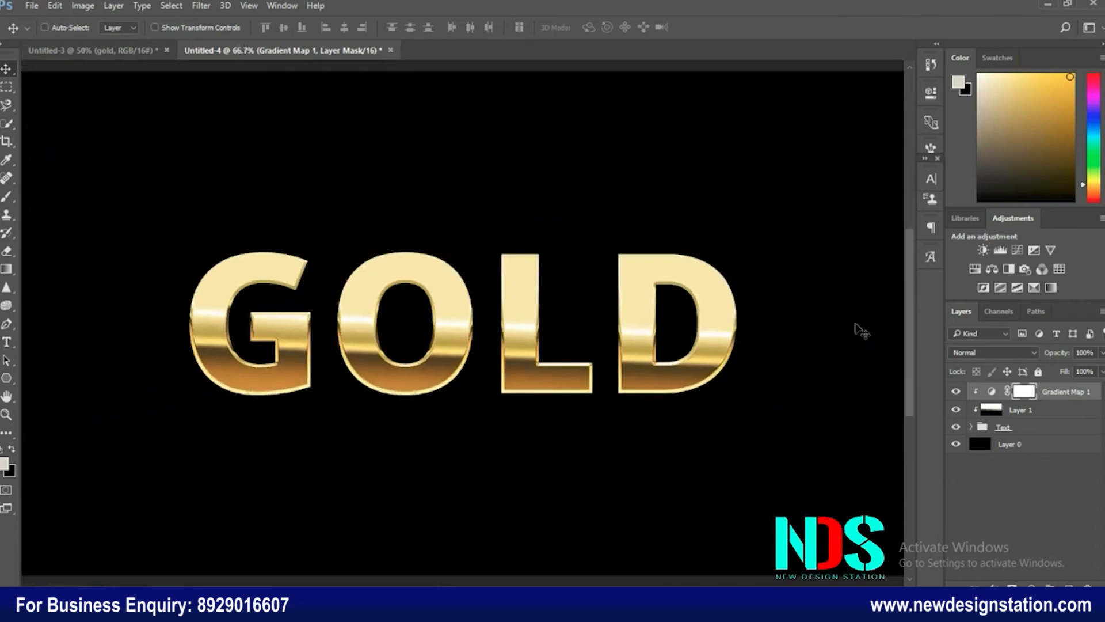
pyautogui.hotkey('ctrl', '-')
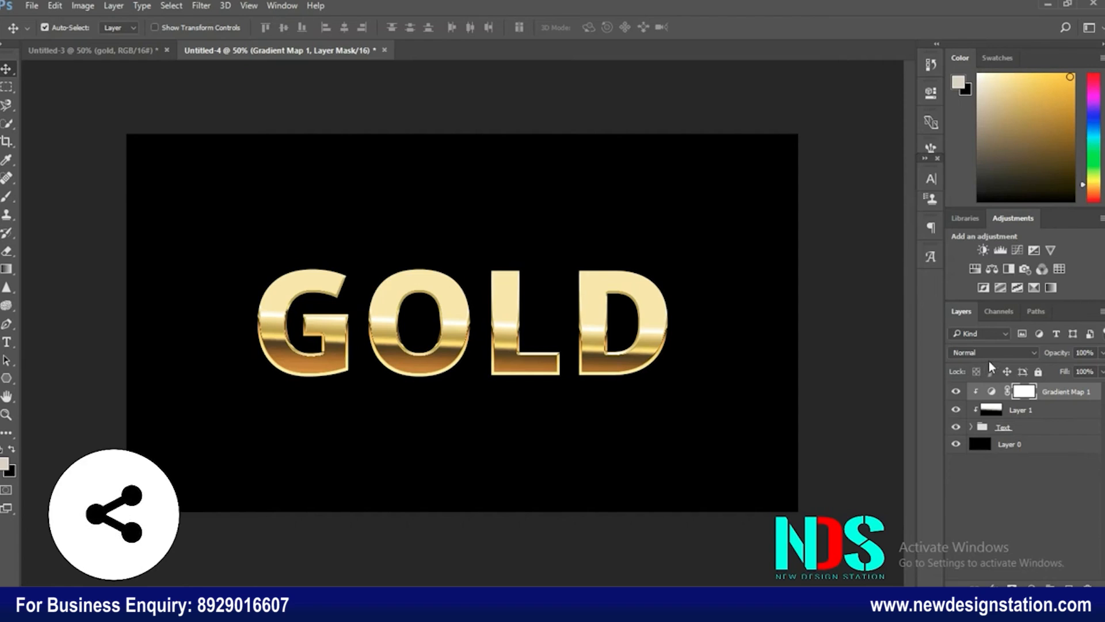
# - Reset the colors to default black and white, add a new layer on top and render Clouds on it
pyautogui.press('d')
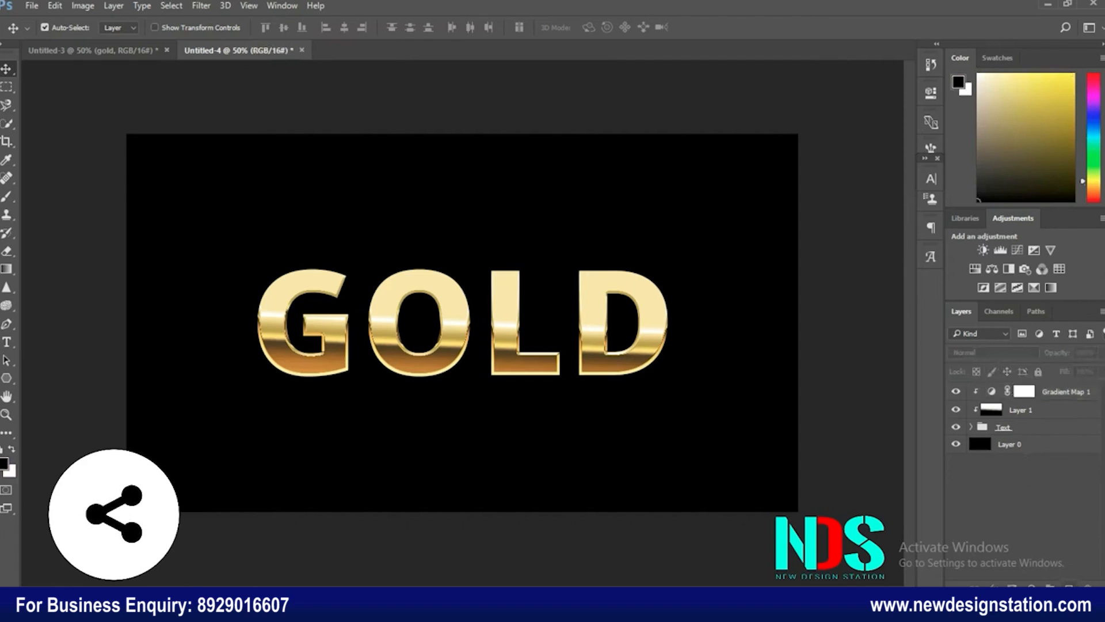
pyautogui.click(1069, 587)
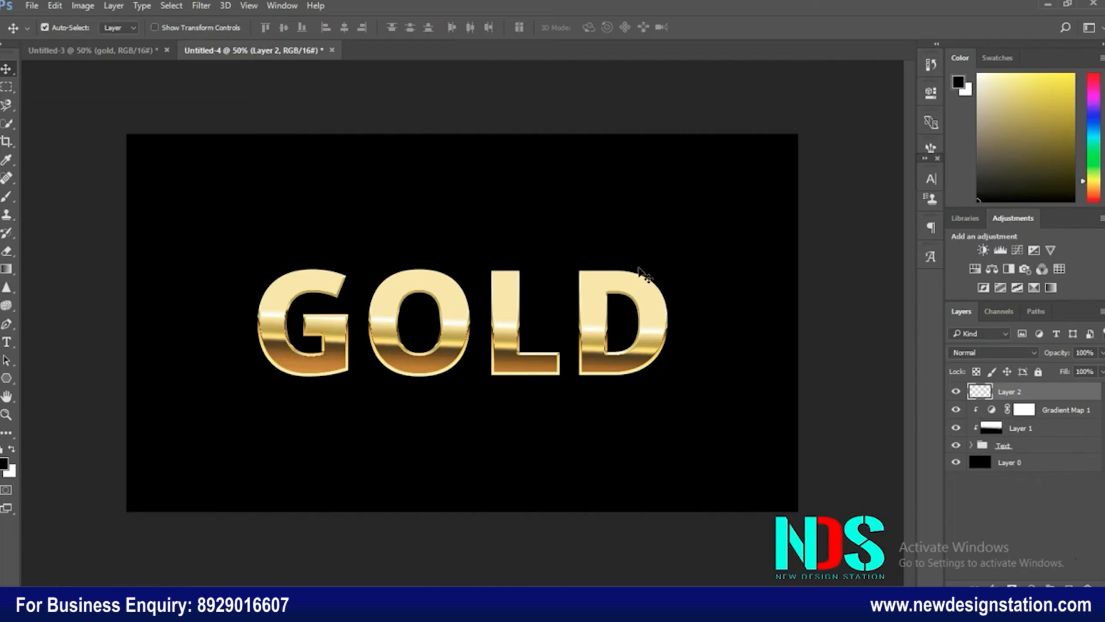
pyautogui.click(206, 9)
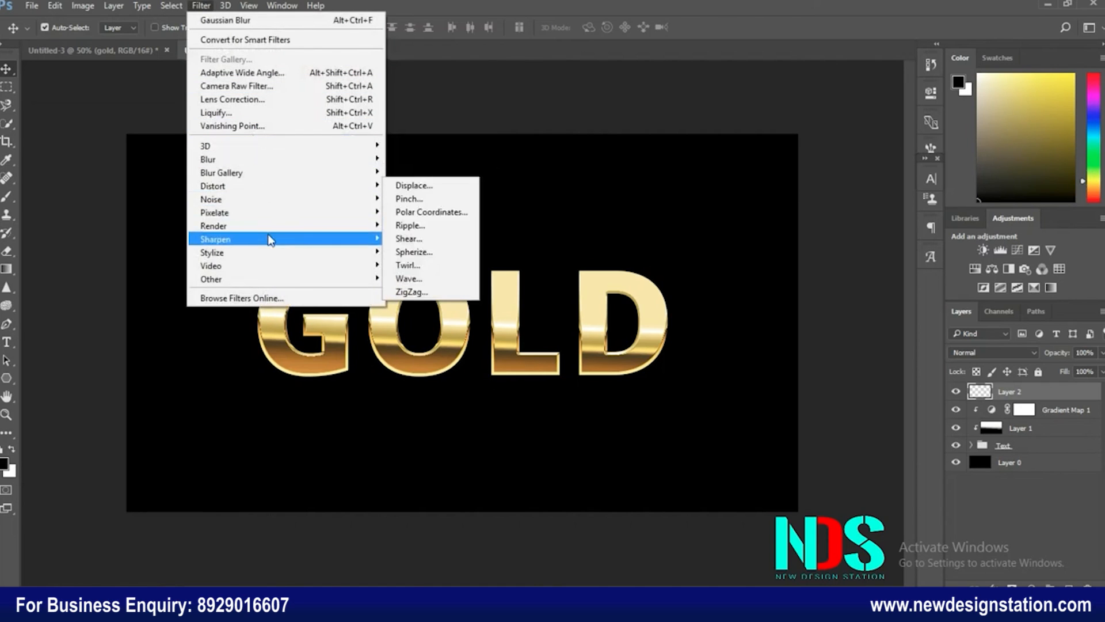
pyautogui.moveTo(271, 228)
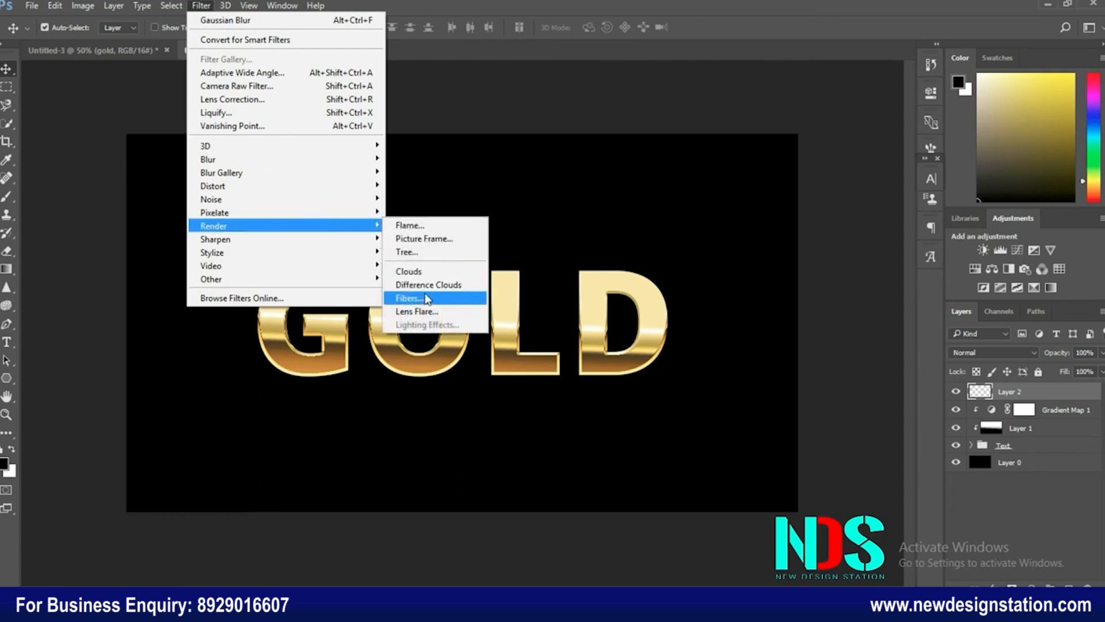
pyautogui.click(426, 271)
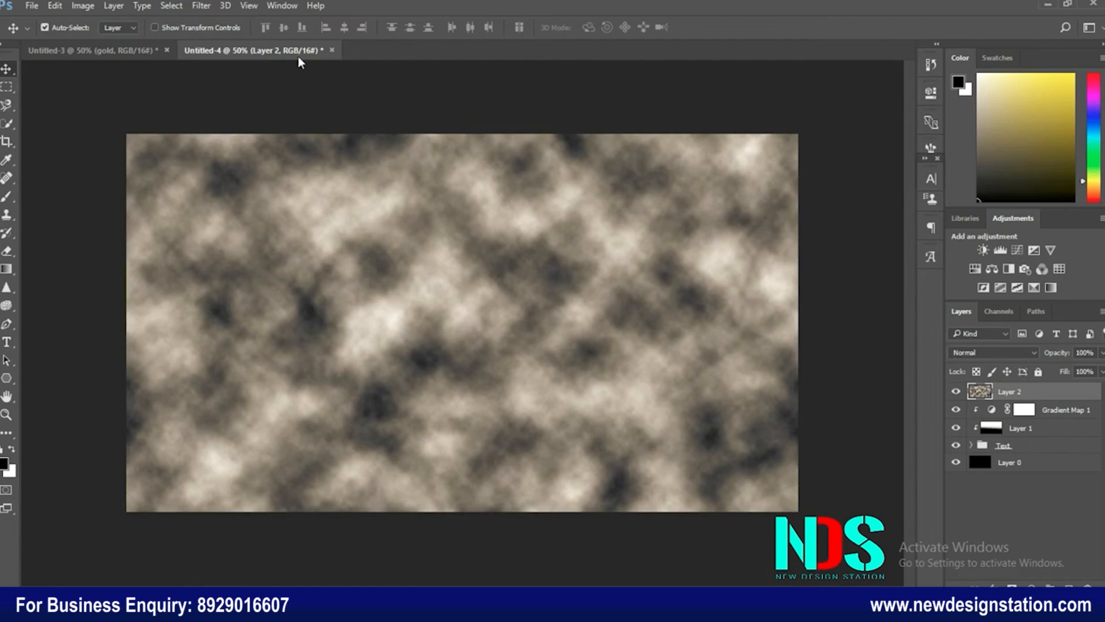
# - Apply a Gaussian Blur with a radius of 41.5 pixels to the clouds layer
pyautogui.click(196, 6)
pyautogui.moveTo(240, 161)
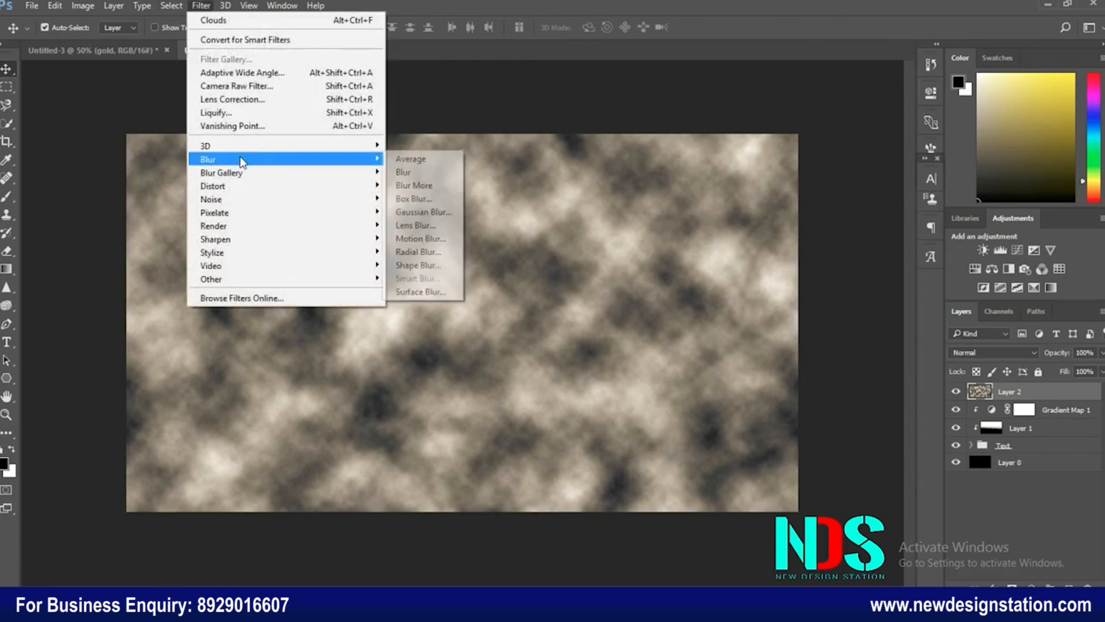
pyautogui.click(404, 212)
pyautogui.click(830, 298)
pyautogui.moveTo(830, 297); pyautogui.dragTo(831, 300)
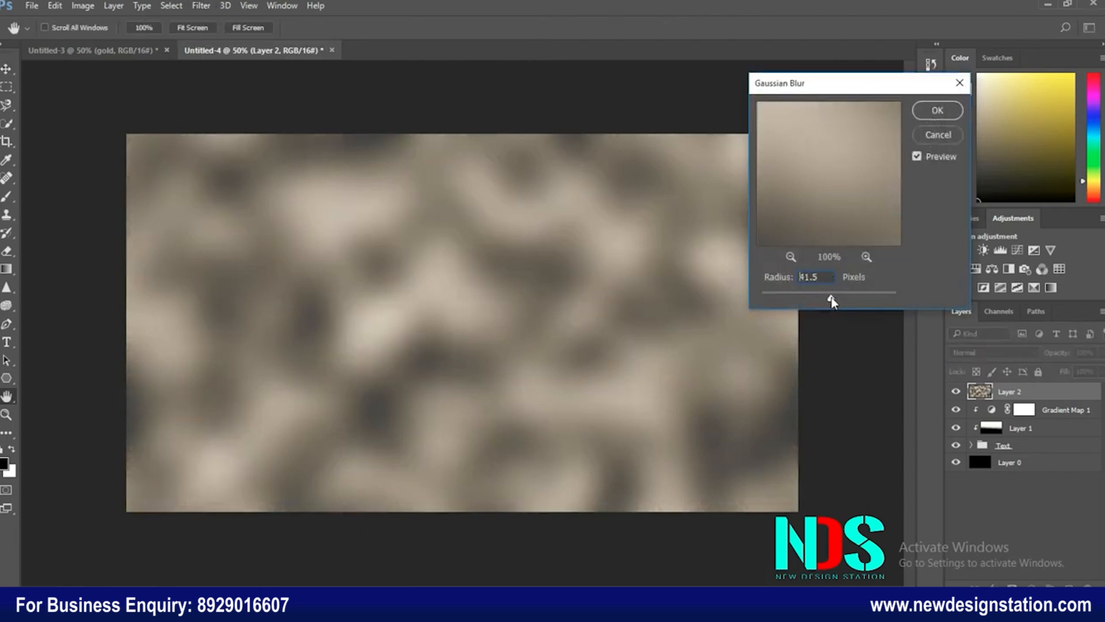
pyautogui.click(938, 110)
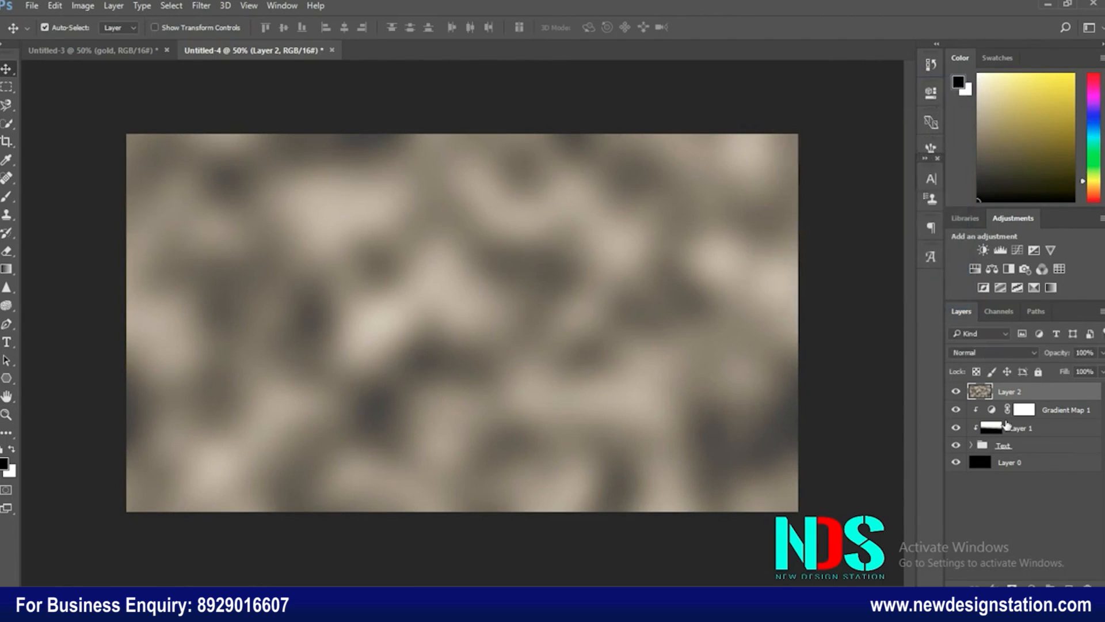
# - Clip the blurred clouds layer to the GOLD text with a clipping mask
pyautogui.rightClick(988, 392)
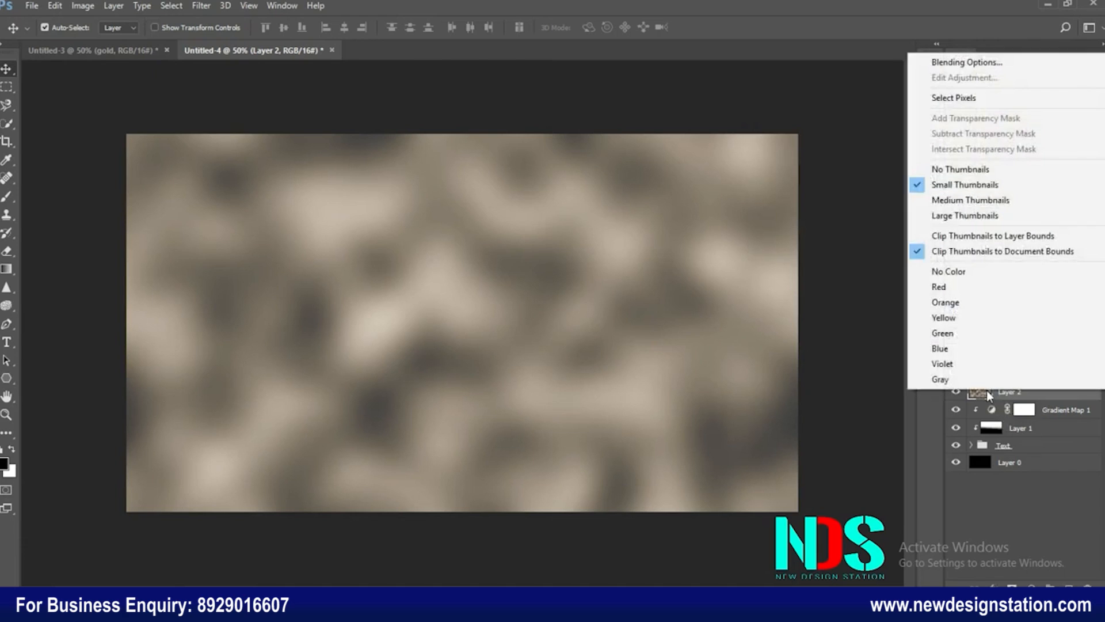
pyautogui.rightClick(1040, 392)
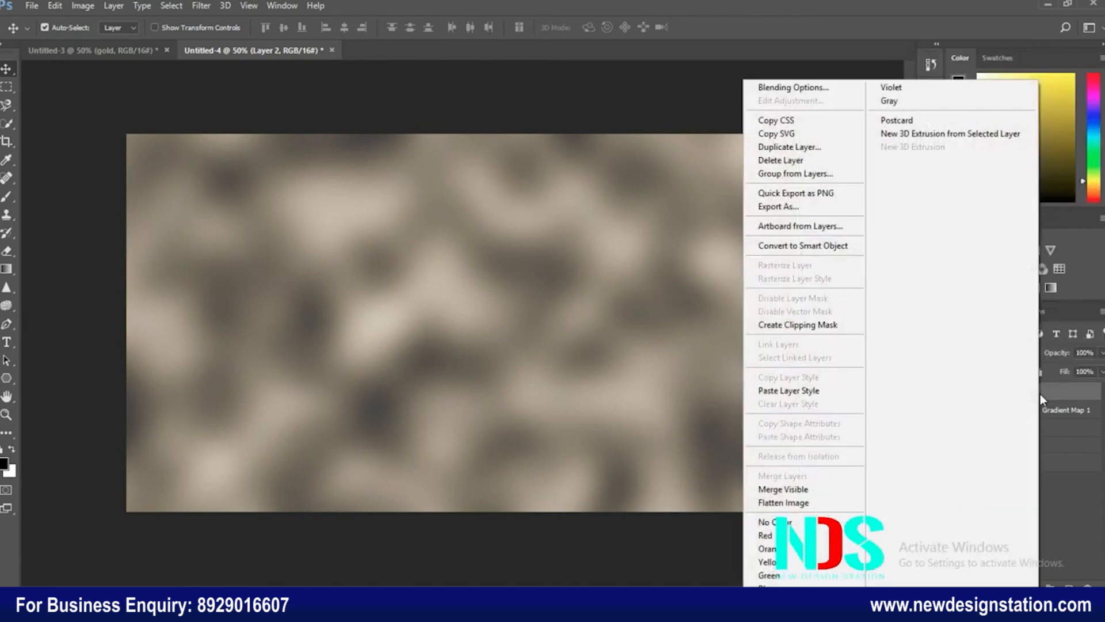
pyautogui.click(850, 326)
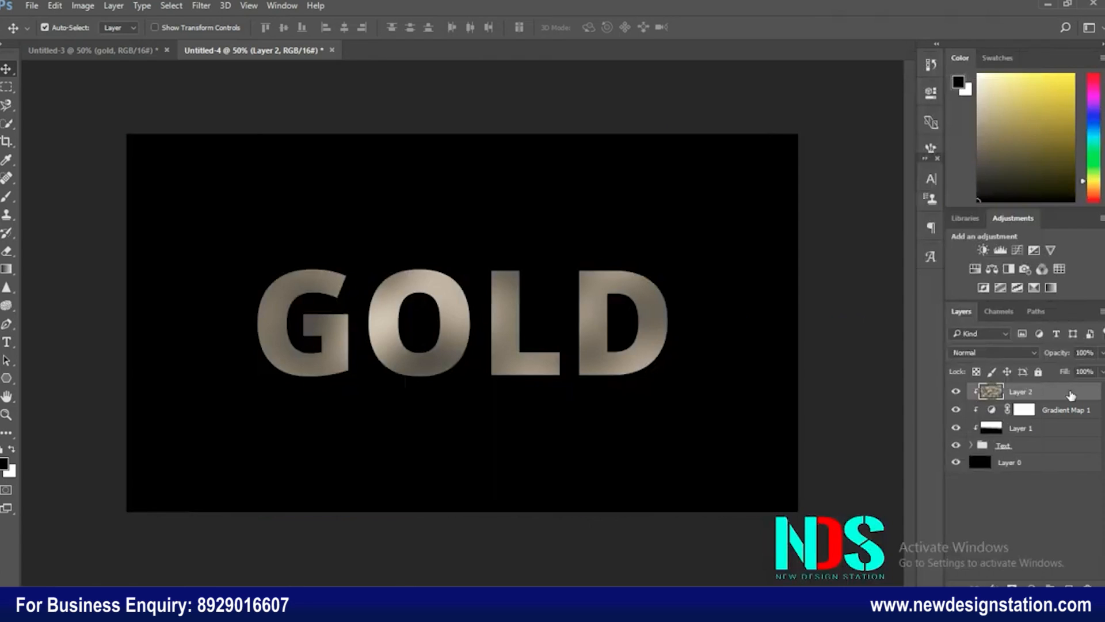
# - Lower the clouds layer's opacity to 14% and compare the text with the layer hidden and shown
pyautogui.click(1101, 353)
pyautogui.click(1048, 369)
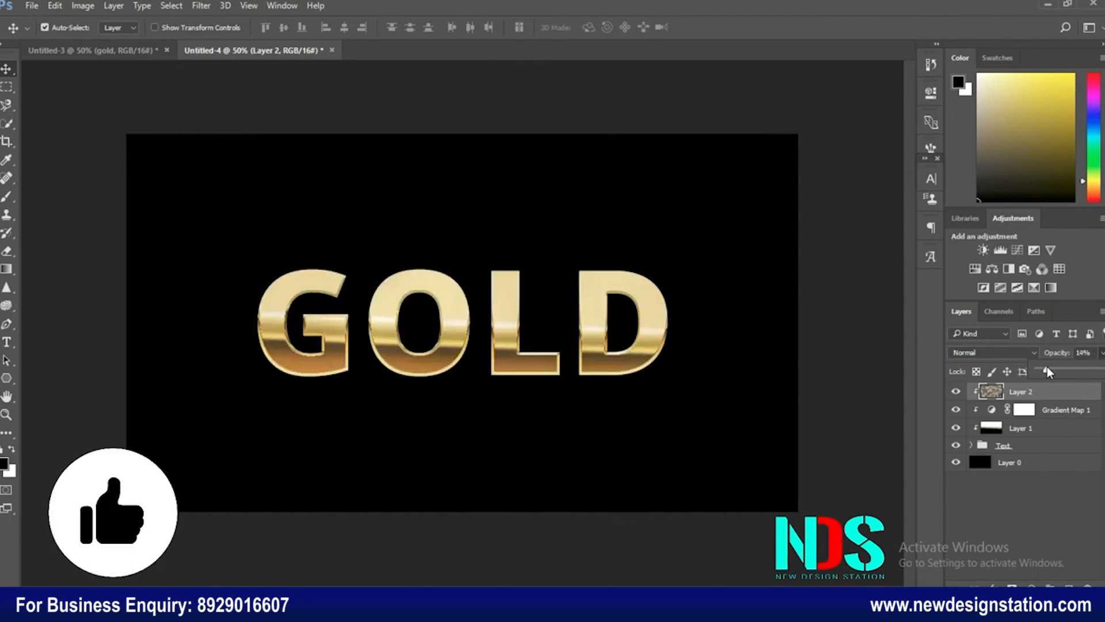
pyautogui.click(1027, 478)
pyautogui.click(955, 394)
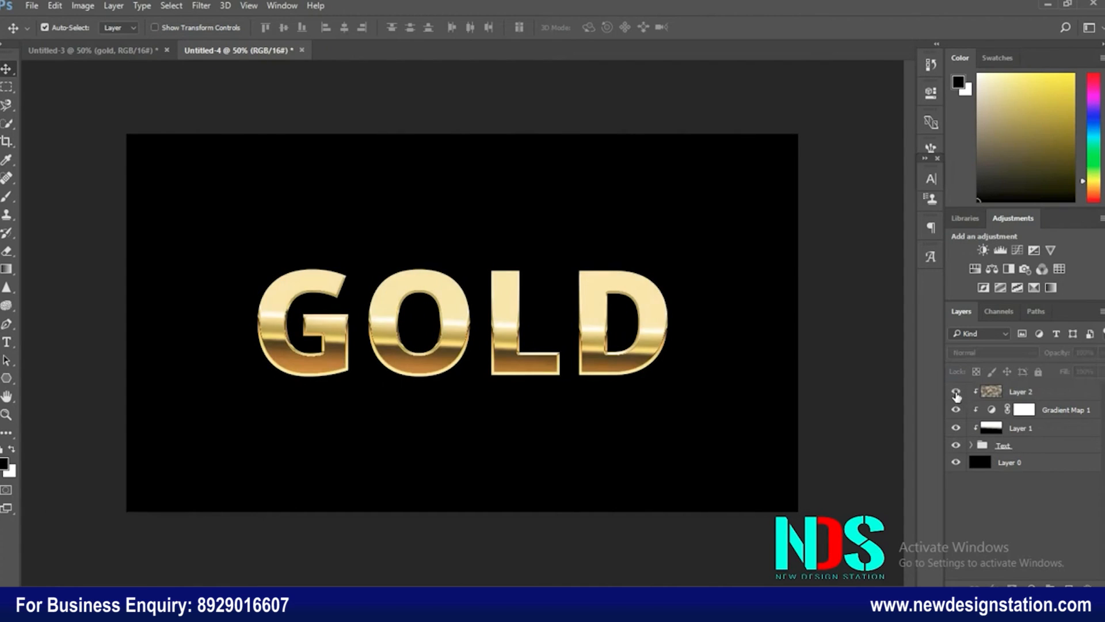
pyautogui.click(956, 394)
pyautogui.click(956, 394)
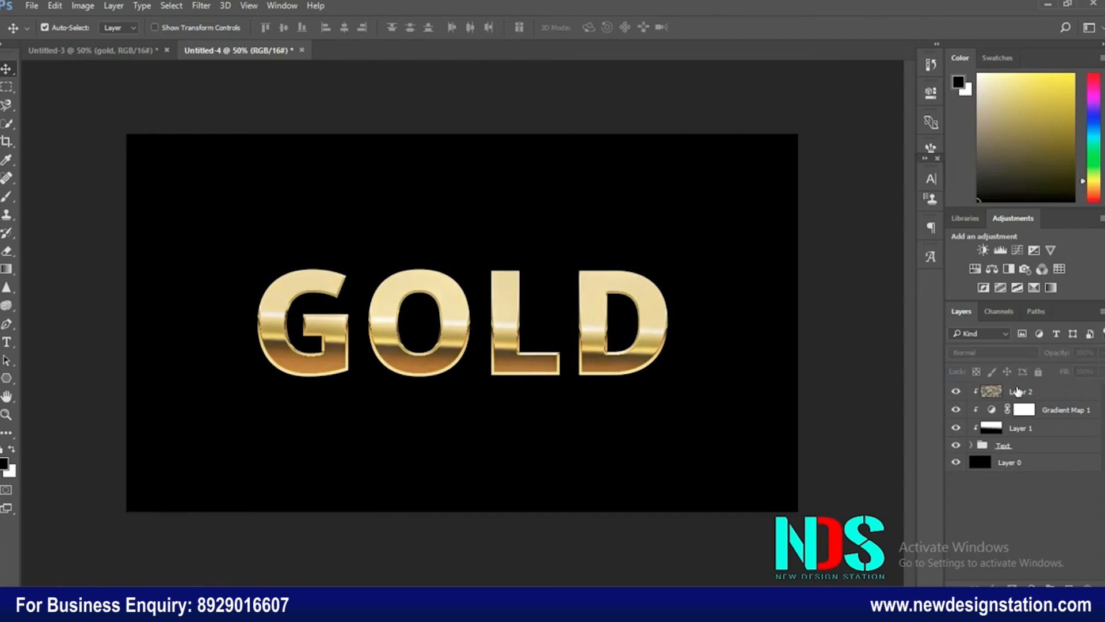
# - Set the clouds layer's opacity to 21% and toggle its visibility to compare the effect on the text
pyautogui.click(1042, 394)
pyautogui.click(1101, 352)
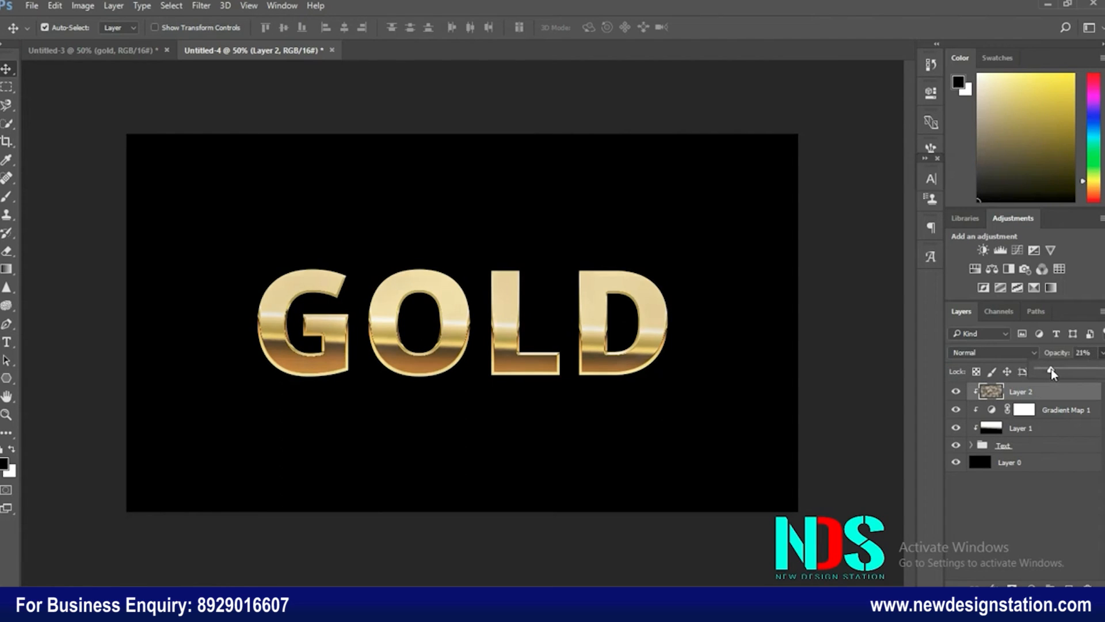
pyautogui.click(1017, 478)
pyautogui.click(956, 392)
pyautogui.click(956, 392)
pyautogui.click(956, 392)
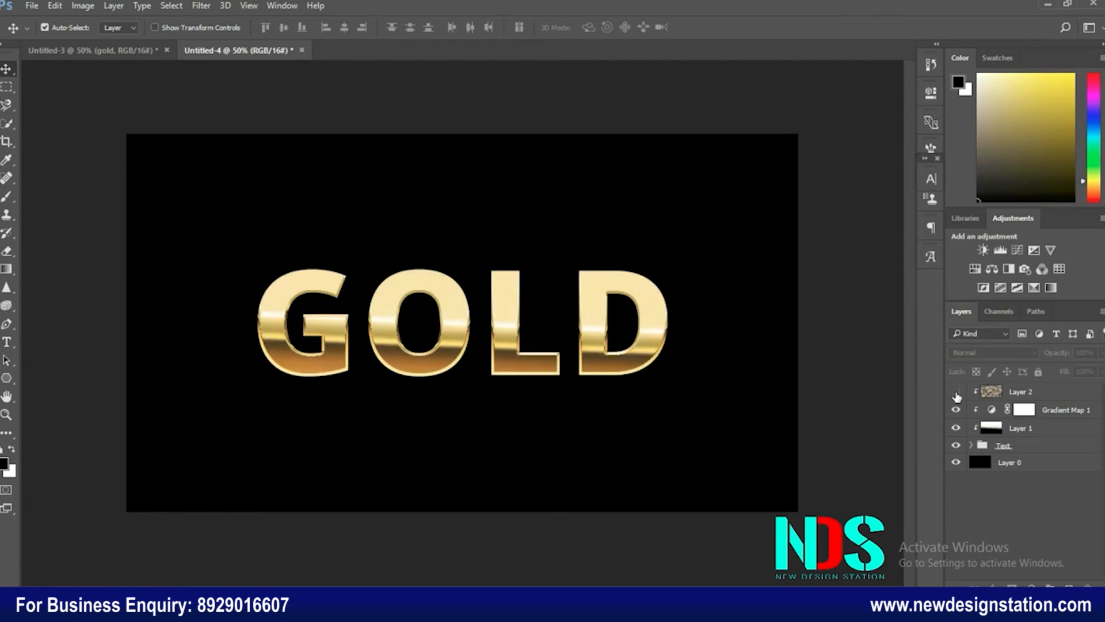
# - Show the clouds layer, Layer 2, and move it below Gradient Map 1 in the layer stack
pyautogui.click(956, 393)
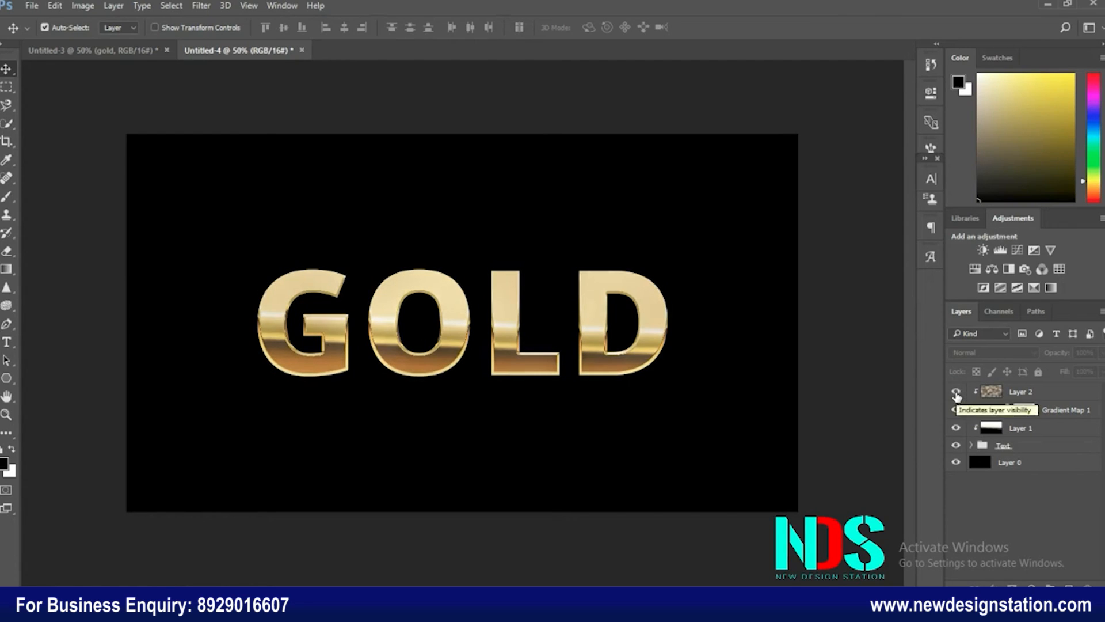
pyautogui.click(1042, 394)
pyautogui.moveTo(1042, 394); pyautogui.dragTo(1039, 416)
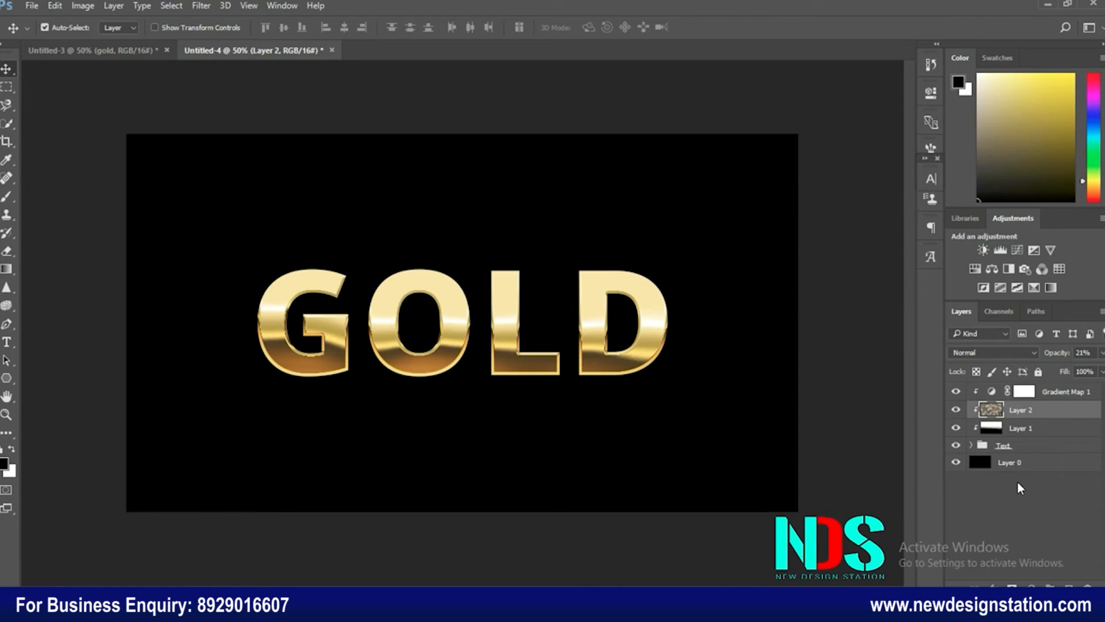
pyautogui.click(1017, 481)
# - Add an inside gradient Stroke to the gold text layer, using the TextureGuys_RenoGold gradient preset
pyautogui.click(971, 445)
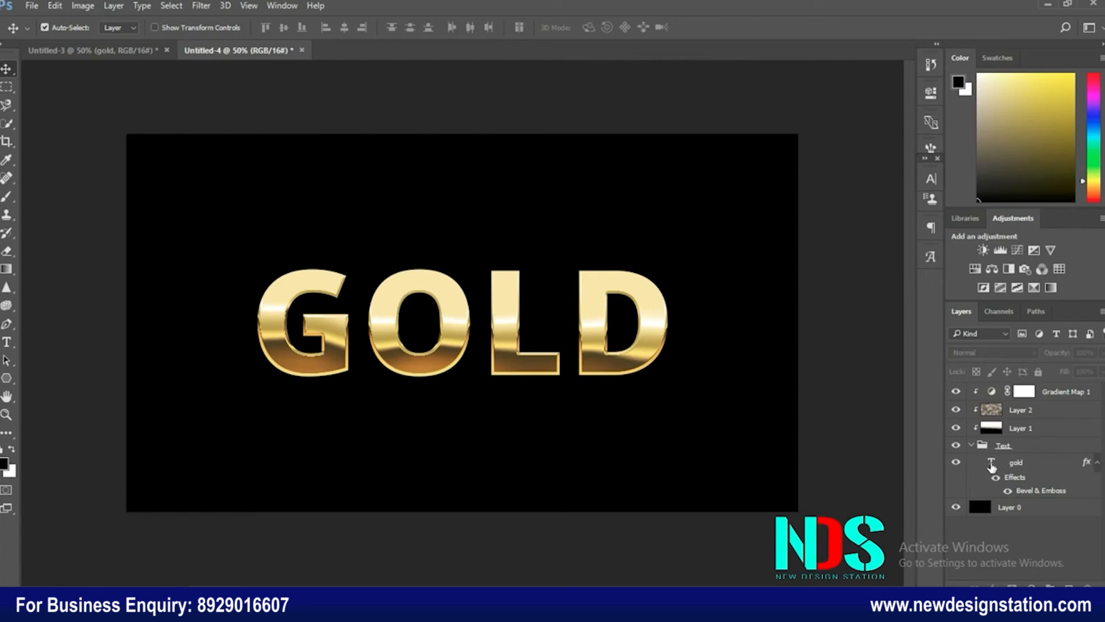
pyautogui.doubleClick(991, 464)
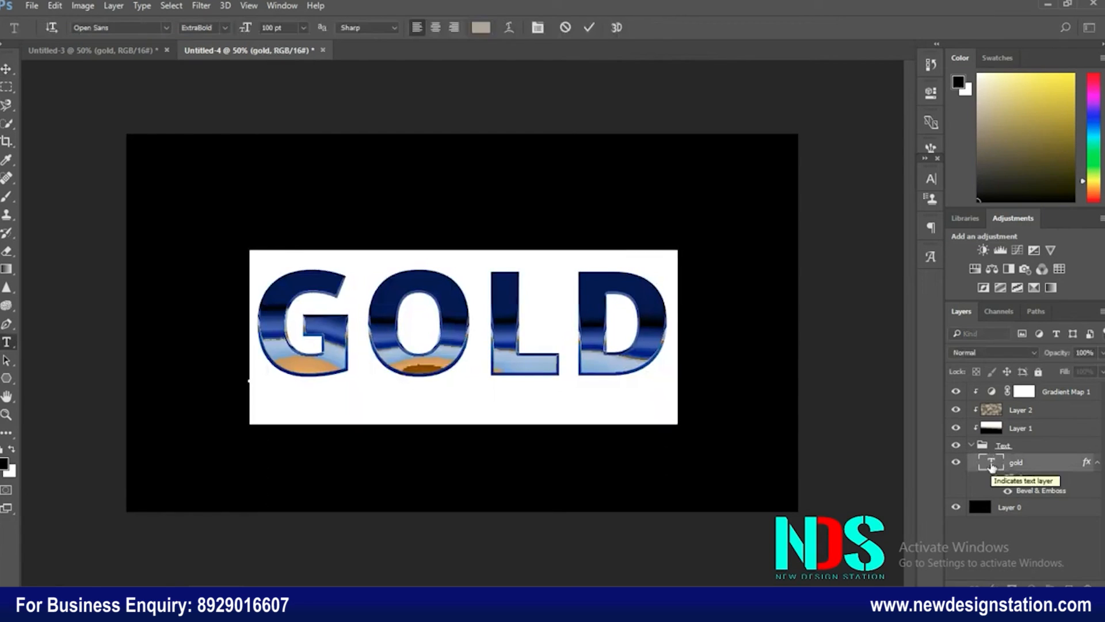
pyautogui.hotkey('ctrl', 'Return')
pyautogui.press('v')
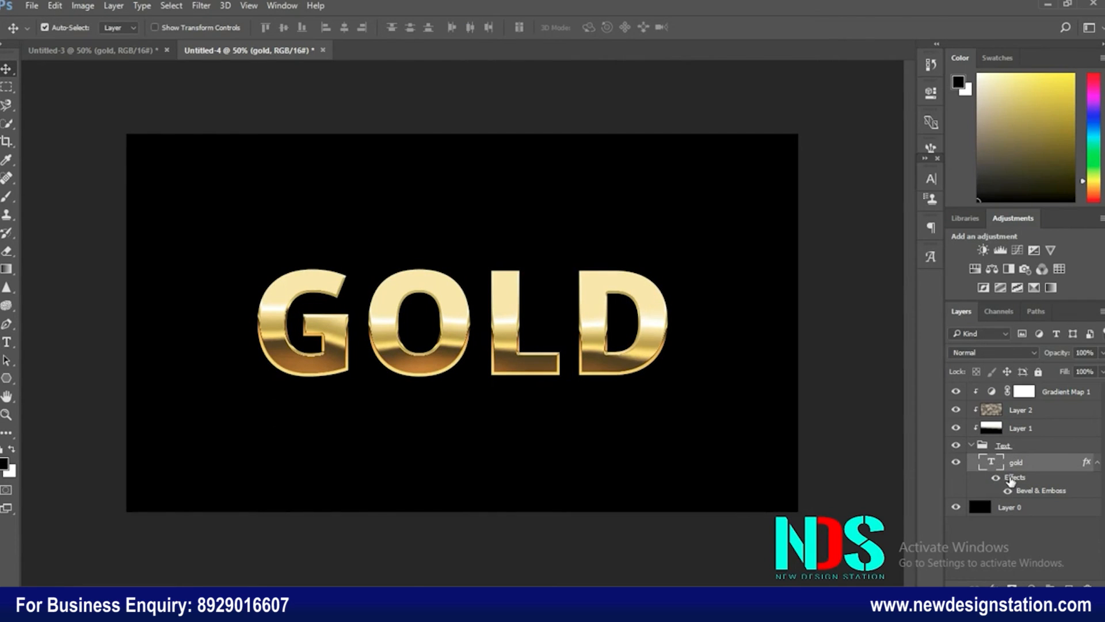
pyautogui.doubleClick(1011, 477)
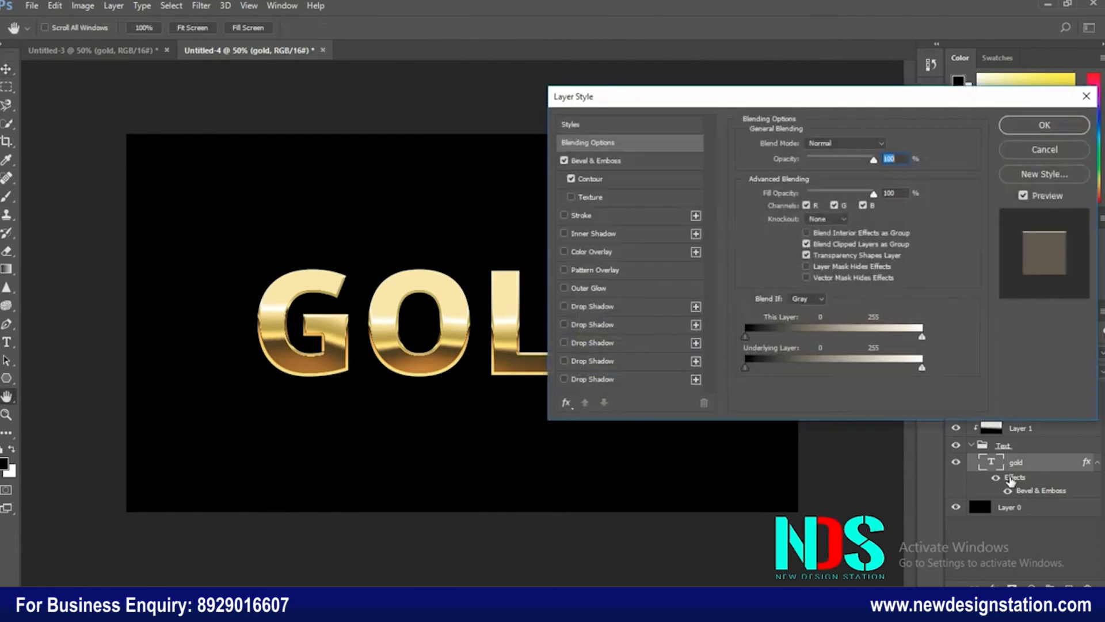
pyautogui.click(586, 213)
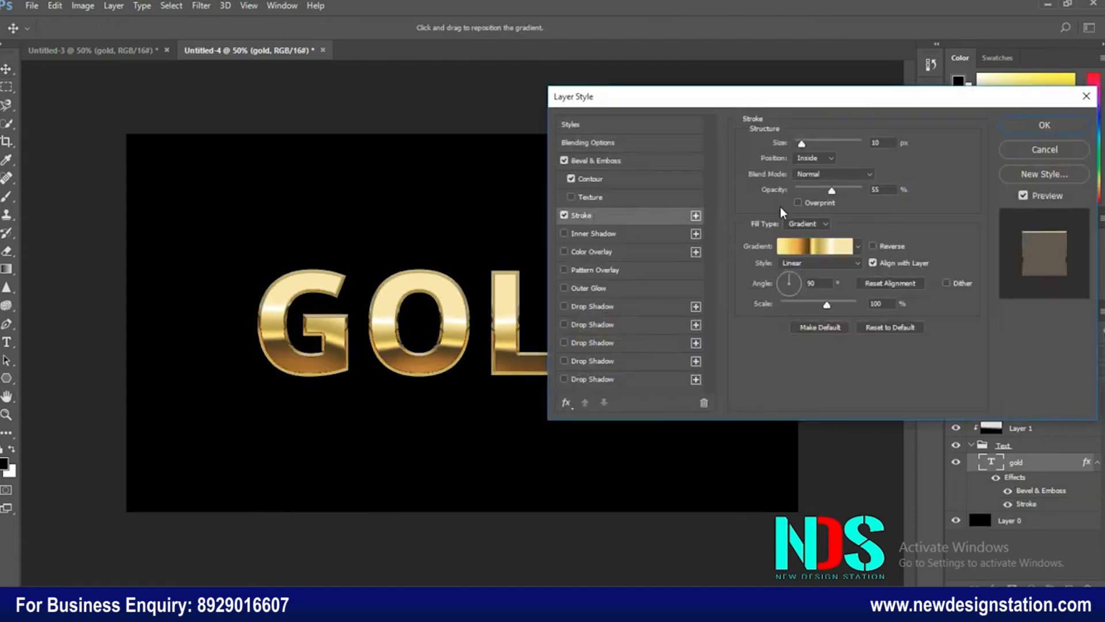
pyautogui.click(829, 251)
pyautogui.click(808, 187)
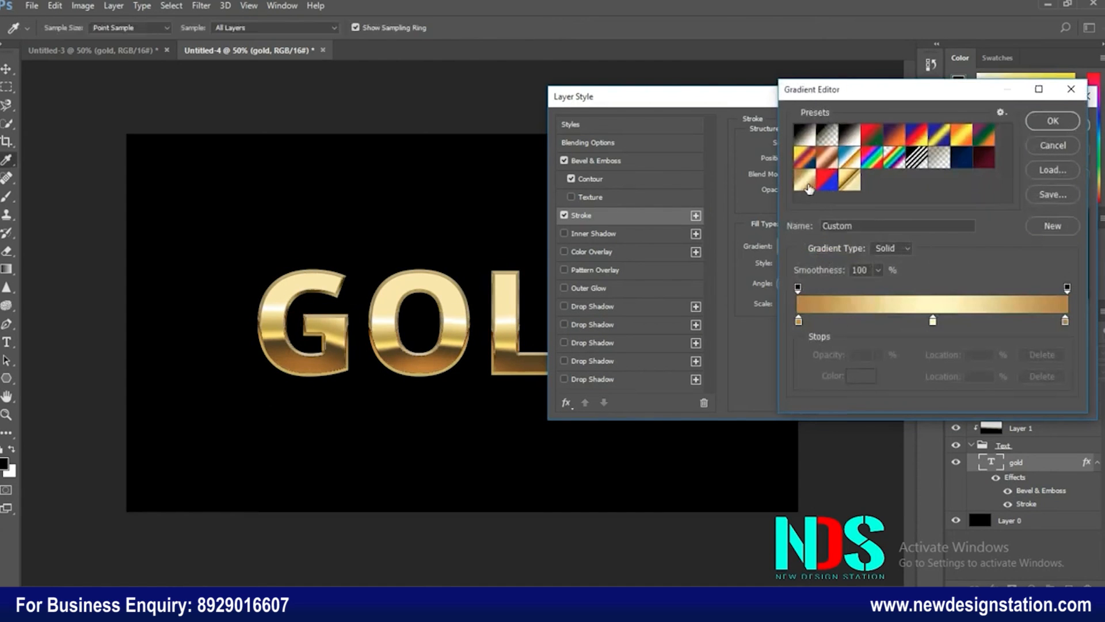
pyautogui.click(849, 180)
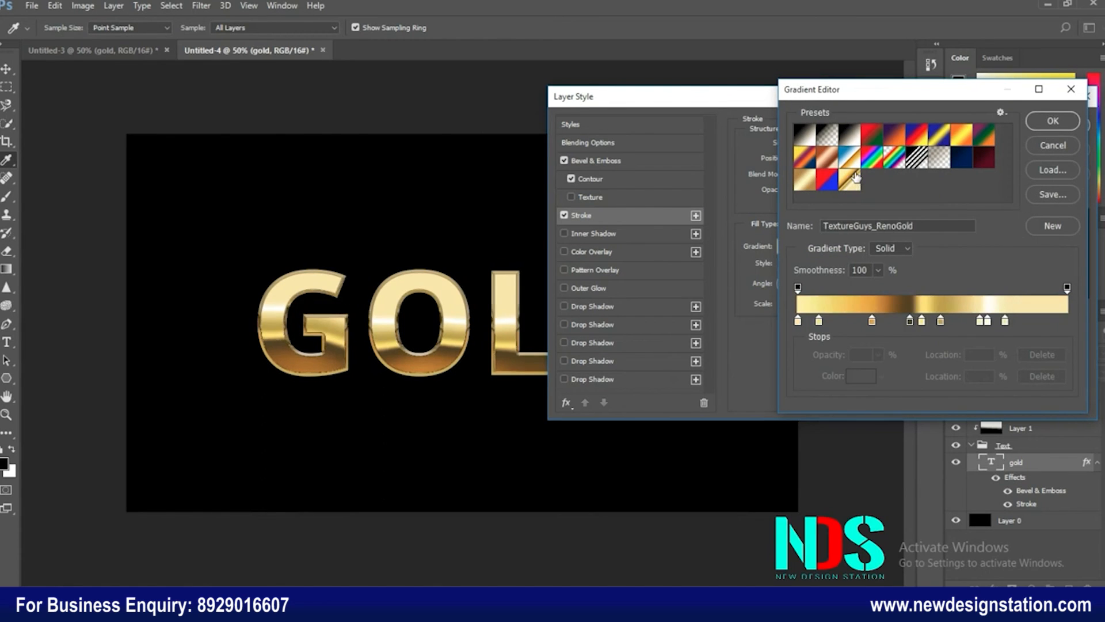
pyautogui.click(1053, 120)
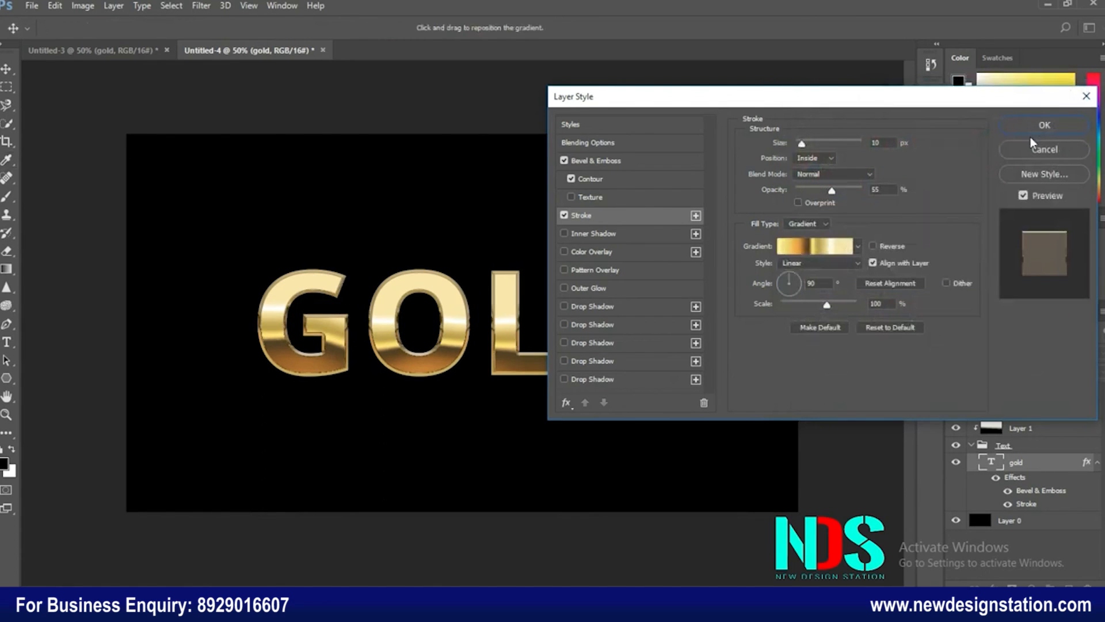
# - Add an Inner Shadow to the gold text with Multiply, 35% opacity, 3 px distance and 59 px size, and apply the layer style
pyautogui.click(596, 236)
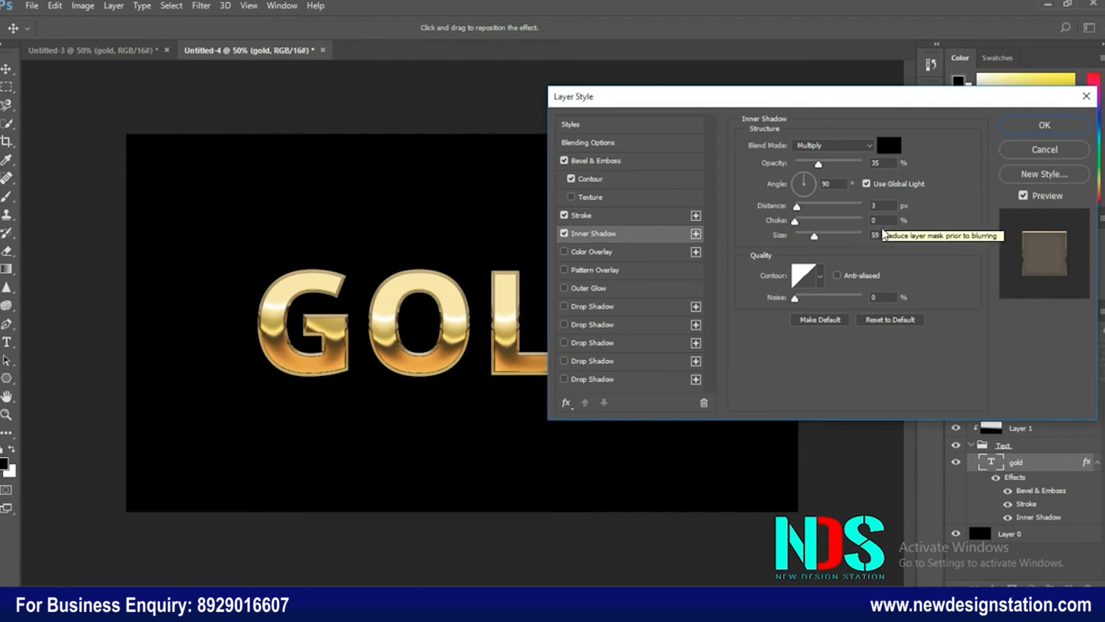
pyautogui.click(880, 220)
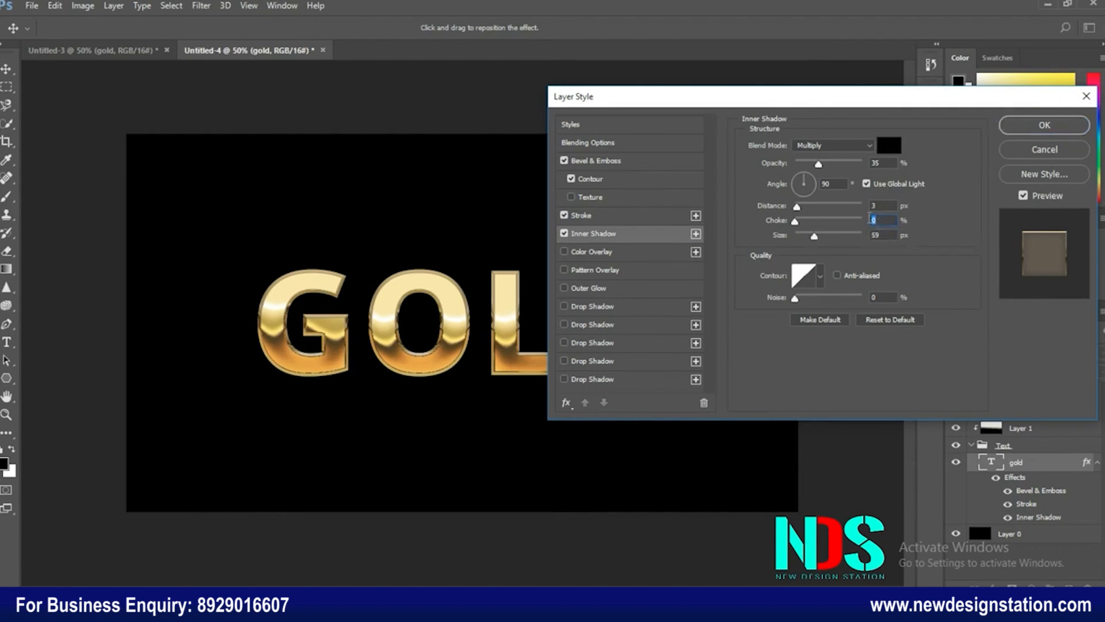
pyautogui.click(882, 205)
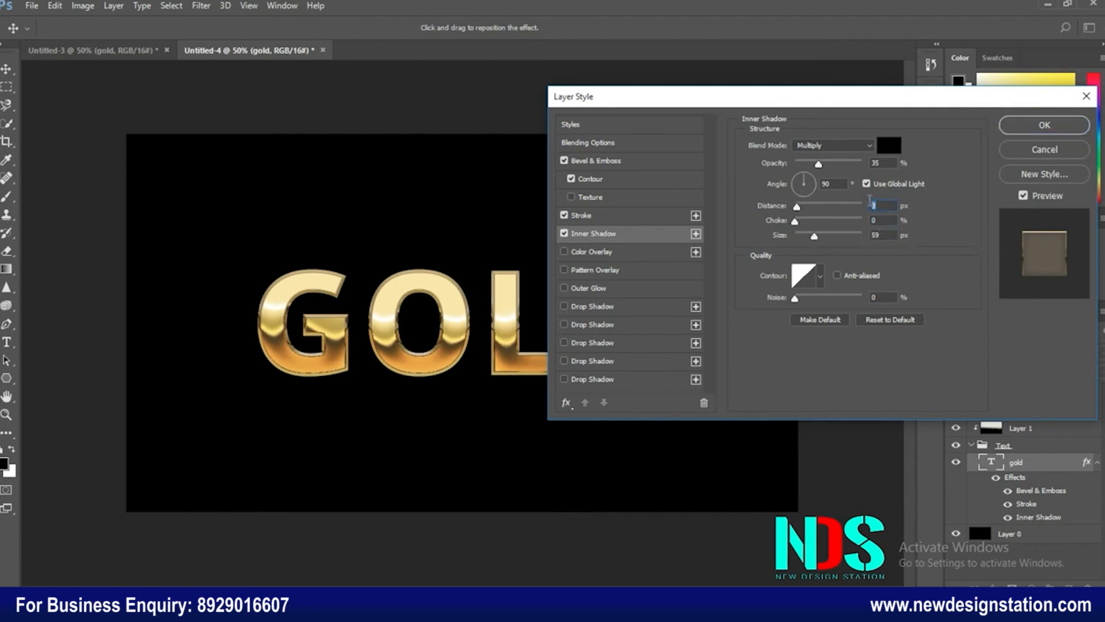
pyautogui.click(599, 233)
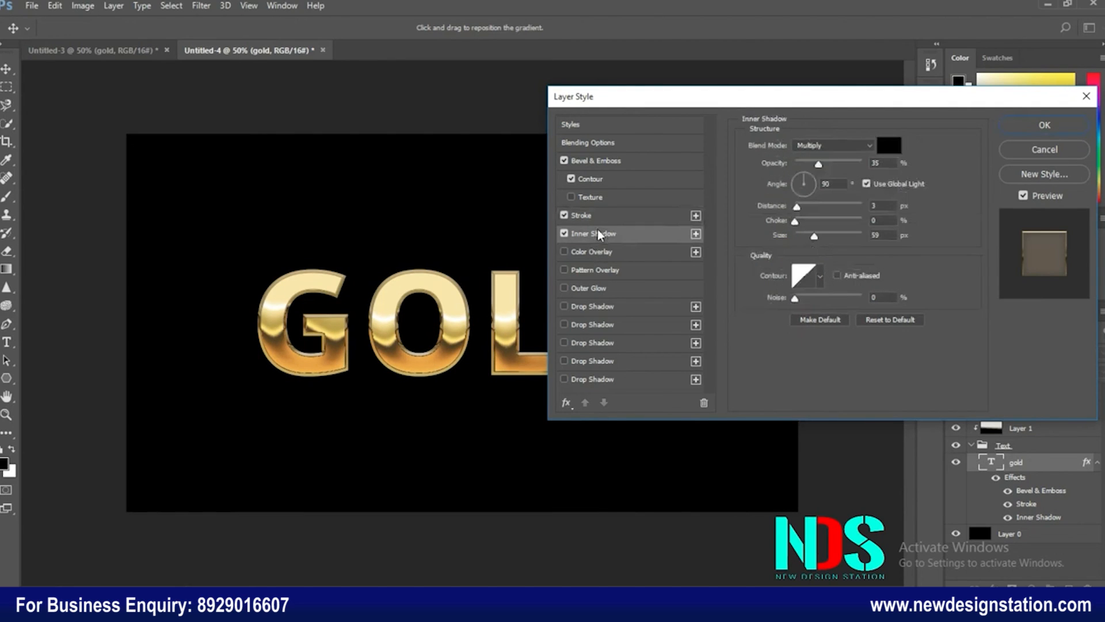
pyautogui.click(1045, 125)
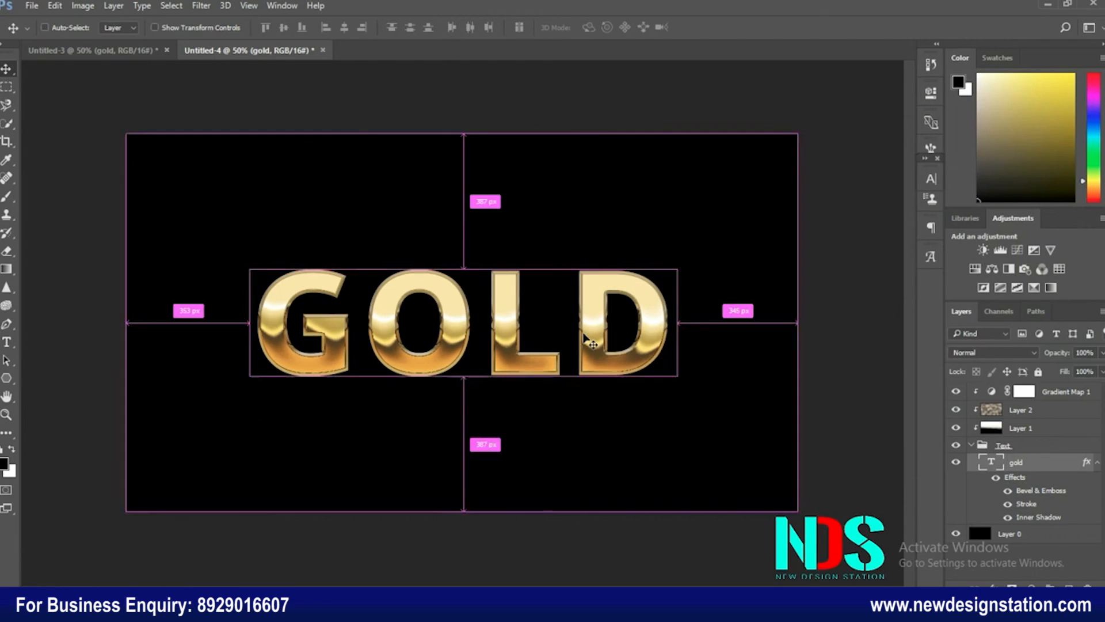
pyautogui.hotkey('ctrl', '+')
pyautogui.hotkey('ctrl', '+')
pyautogui.hotkey('ctrl', '-')
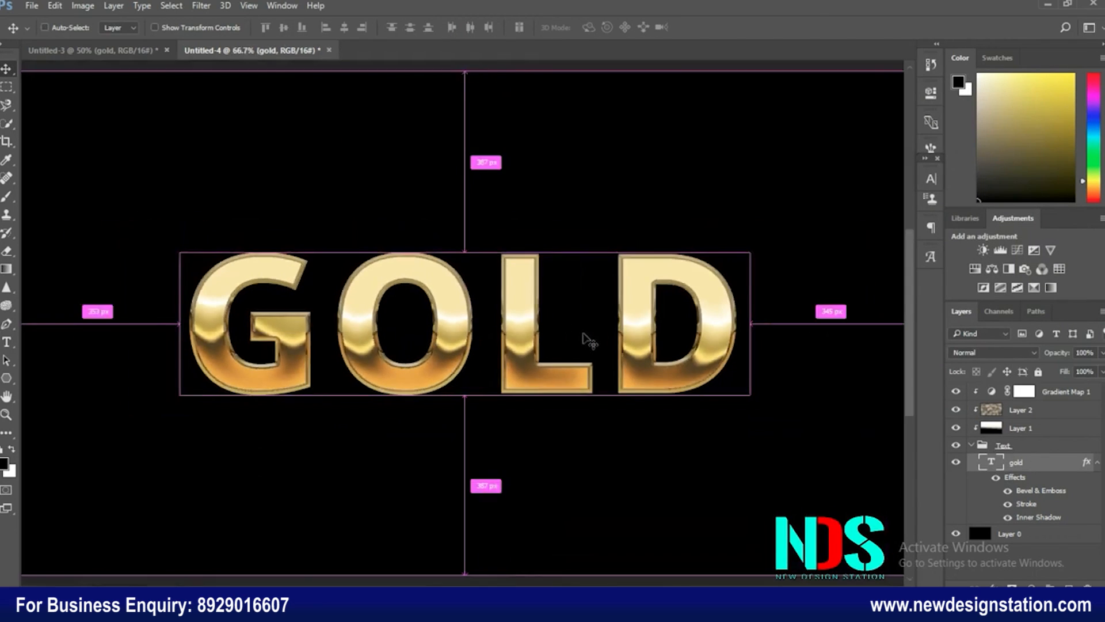
pyautogui.hotkey('ctrl', '-')
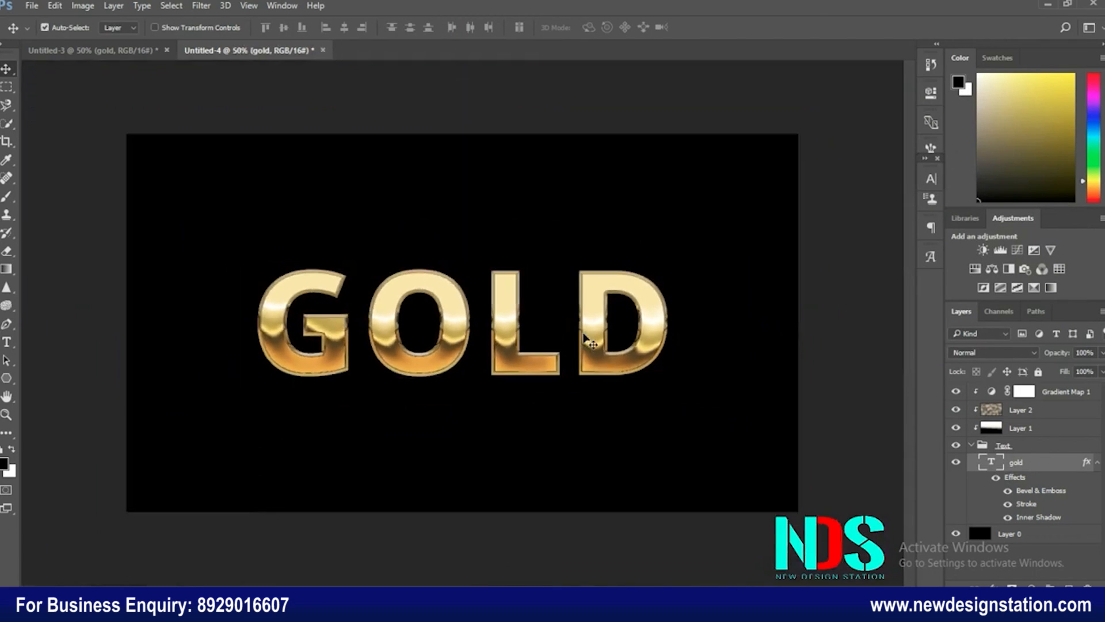
pyautogui.click(858, 315)
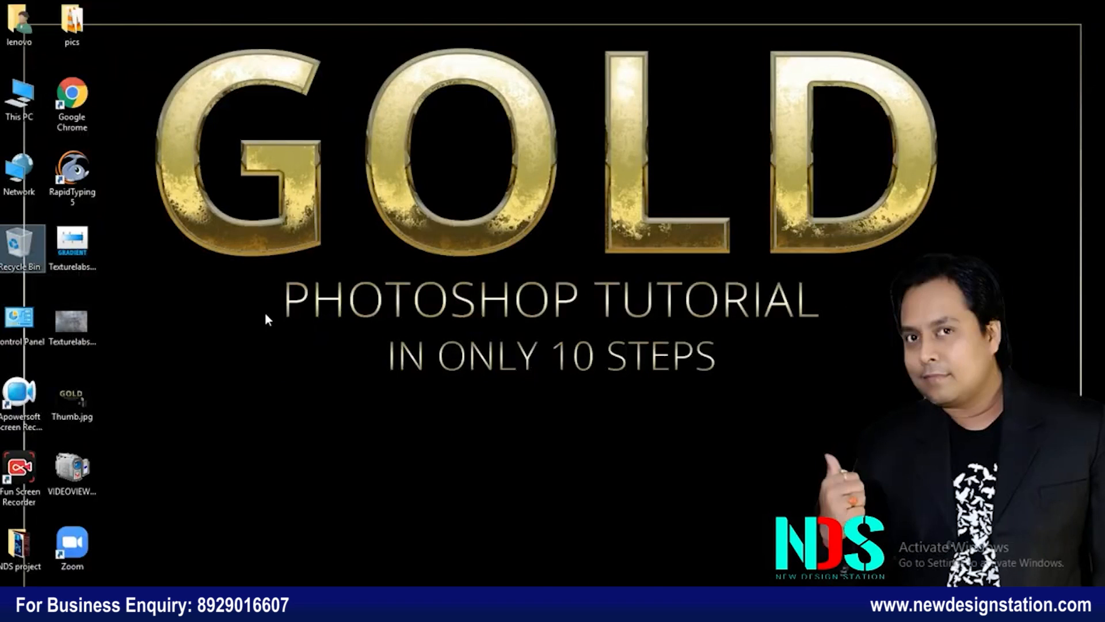
# - Place the Texturelabs_Metal_232M image from the desktop in the GOLD document and move it between Layer 2 and Layer 1 as a clipped layer
pyautogui.click(83, 318)
pyautogui.moveTo(83, 315); pyautogui.dragTo(391, 383)
pyautogui.hotkey('alt', 'Tab')
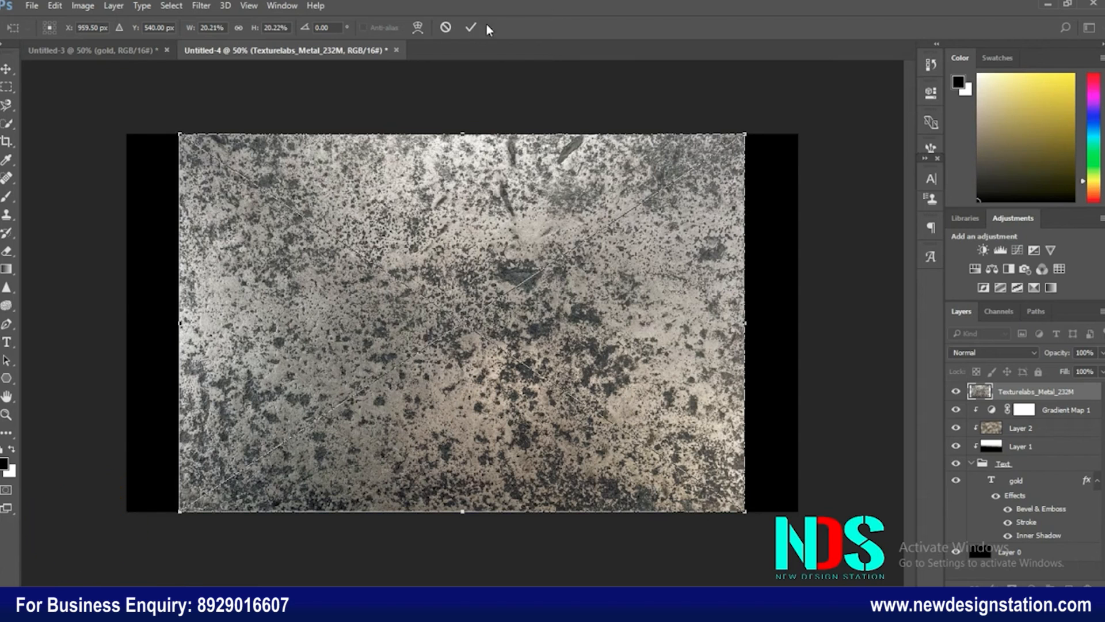
pyautogui.click(471, 29)
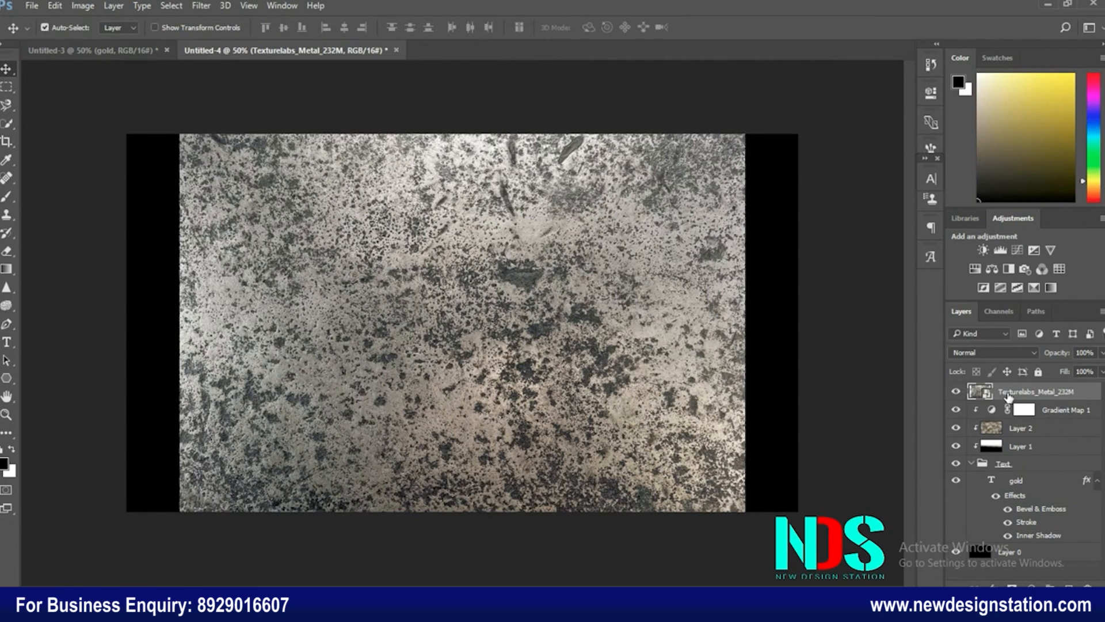
pyautogui.moveTo(1008, 397); pyautogui.dragTo(1006, 437)
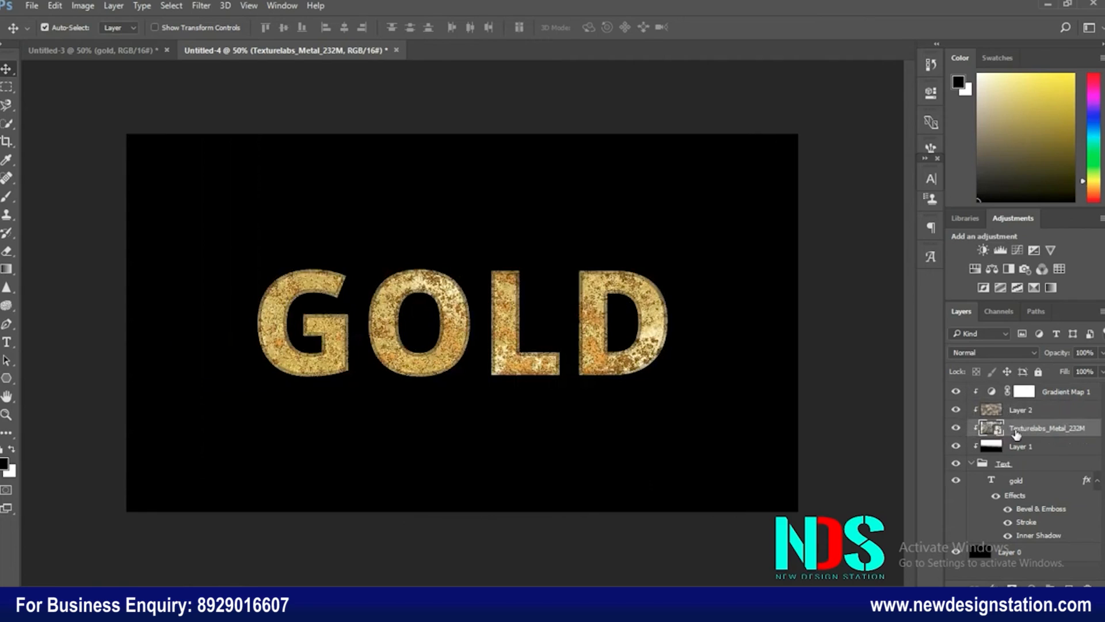
# - Set the metal texture layer's opacity to 20% and check the texture on the letters up close
pyautogui.click(1091, 353)
pyautogui.moveTo(1092, 352); pyautogui.dragTo(1069, 355)
pyautogui.write('20')
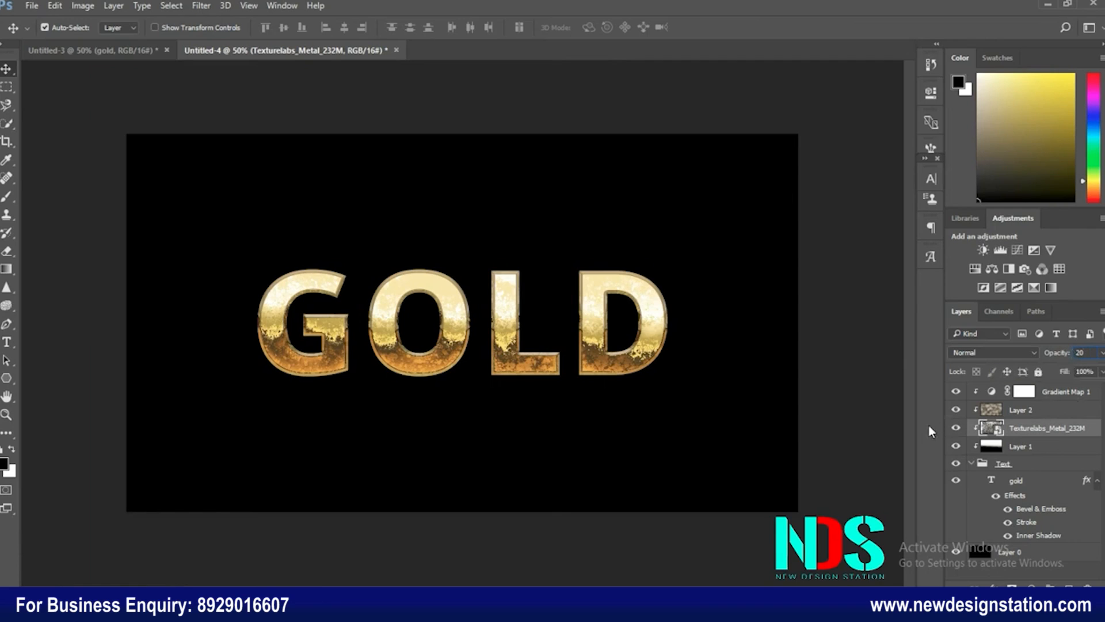
pyautogui.click(880, 436)
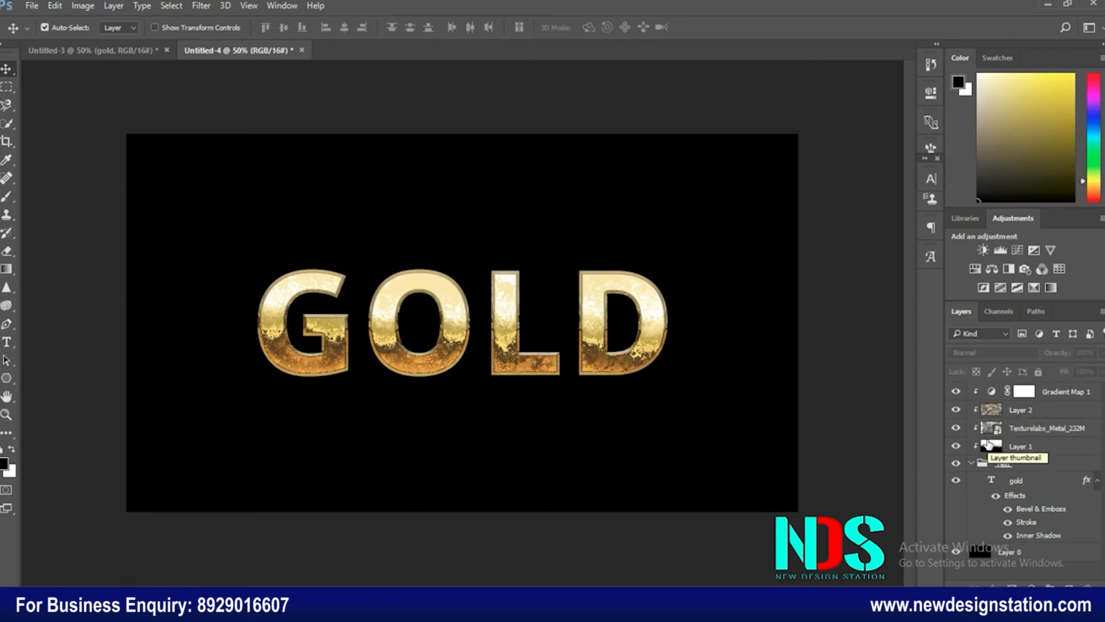
pyautogui.hotkey('ctrl', '1')
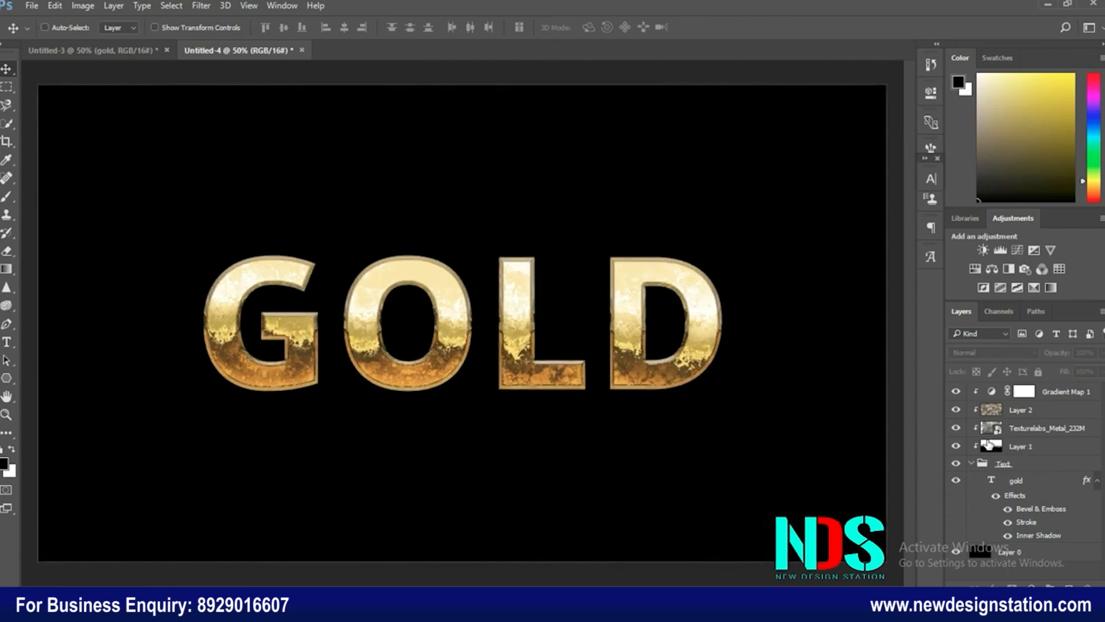
pyautogui.hotkey('ctrl', '+')
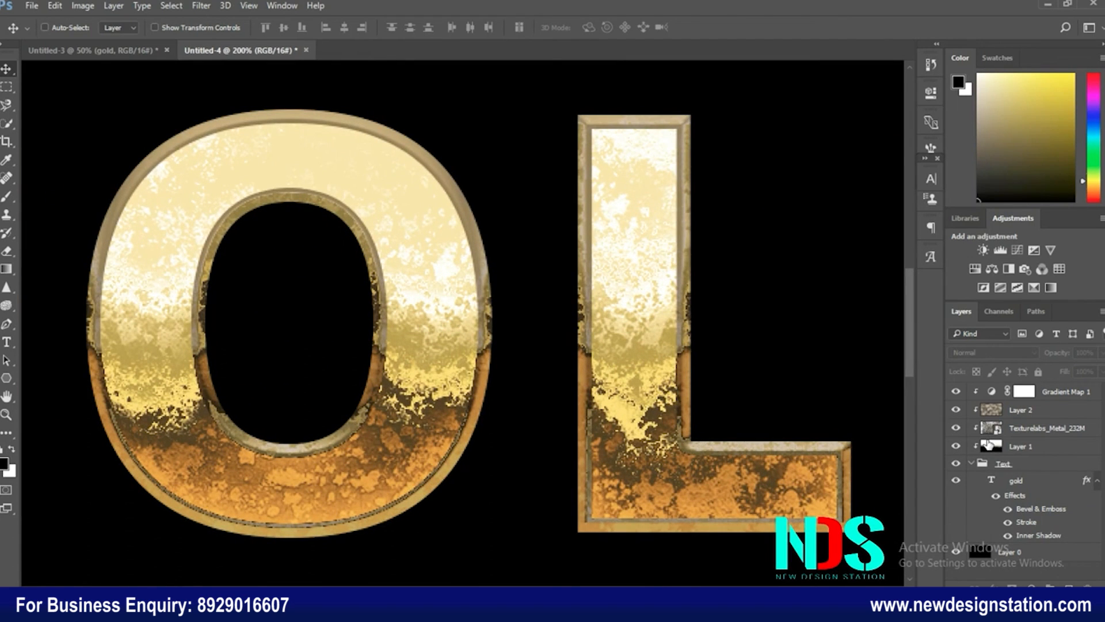
pyautogui.hotkey('ctrl', '-')
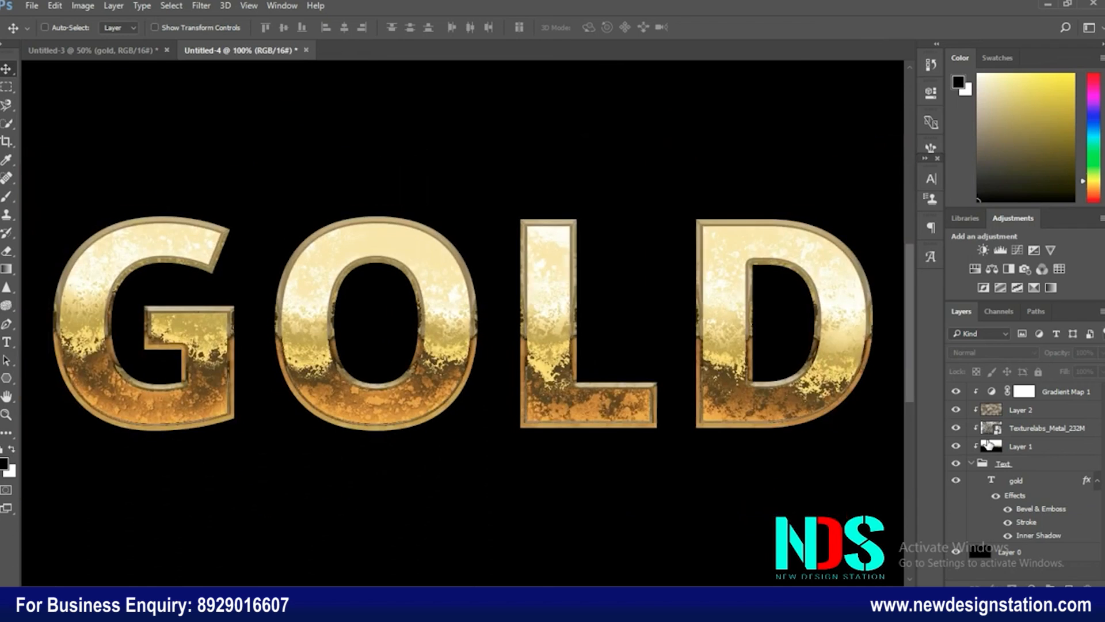
pyautogui.hotkey('ctrl', '-')
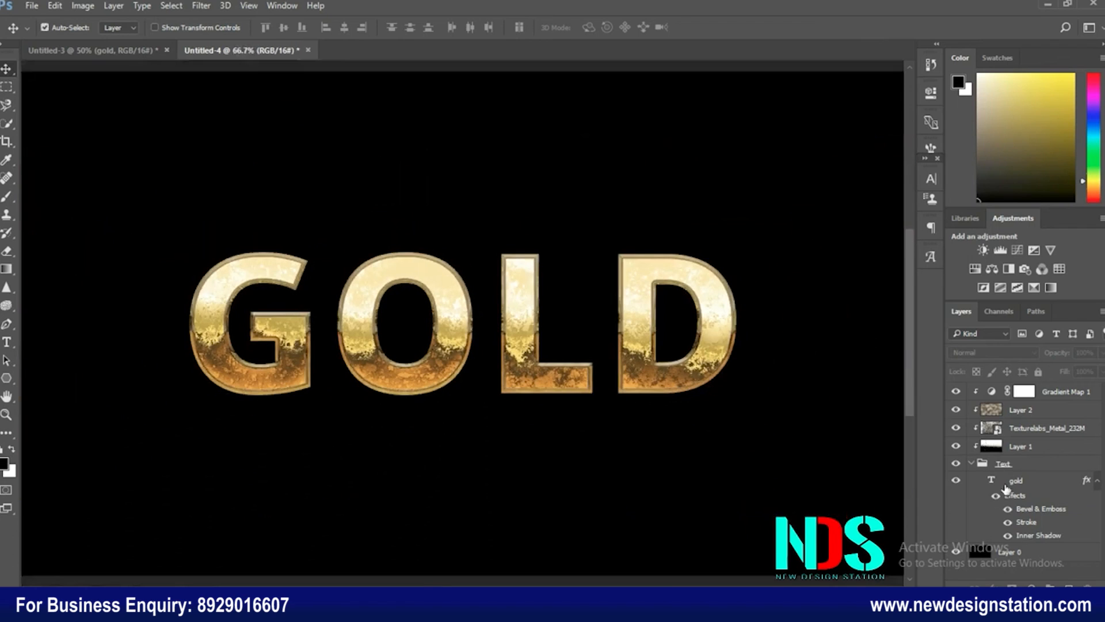
# - Collapse the Text group and add a Levels adjustment above Gradient Map 1 with the midtone value at 0.85
pyautogui.click(972, 463)
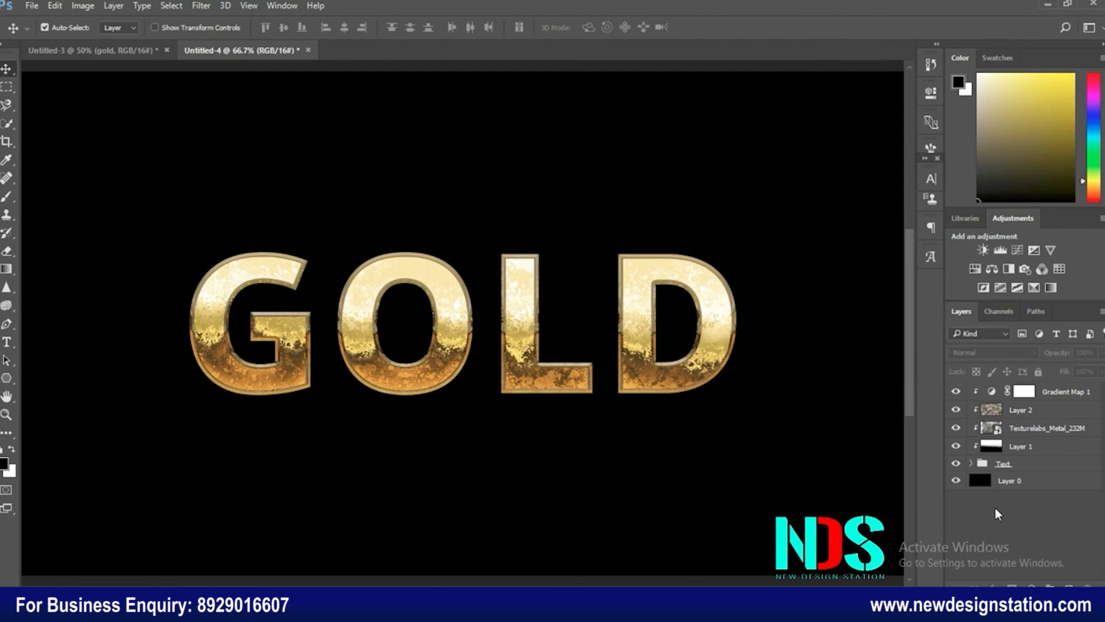
pyautogui.hotkey('ctrl', '-')
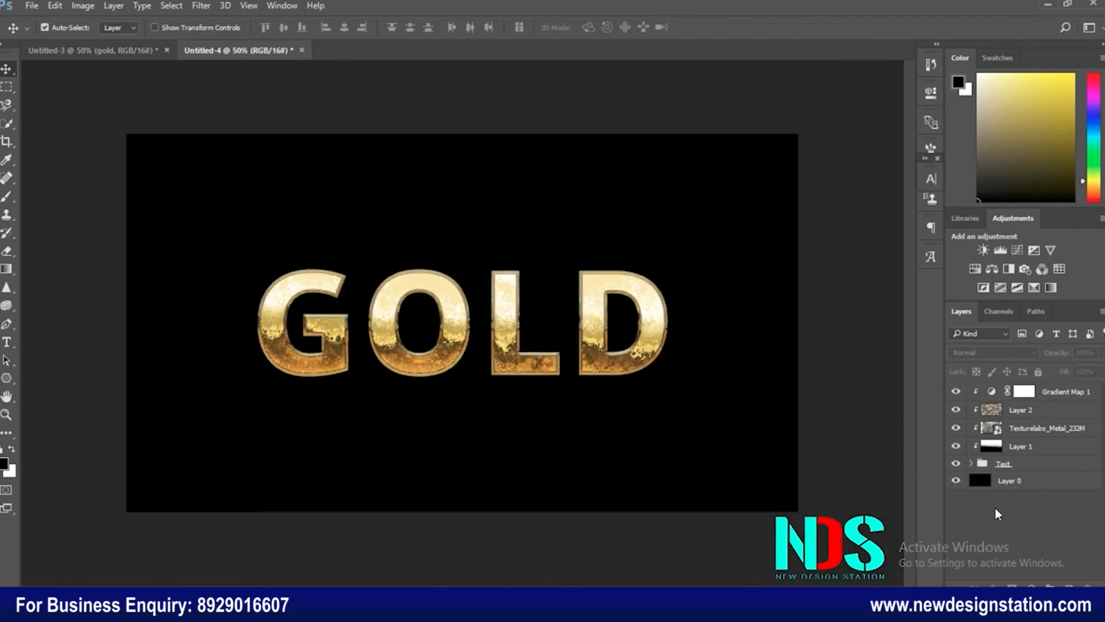
pyautogui.click(1063, 399)
pyautogui.click(1000, 251)
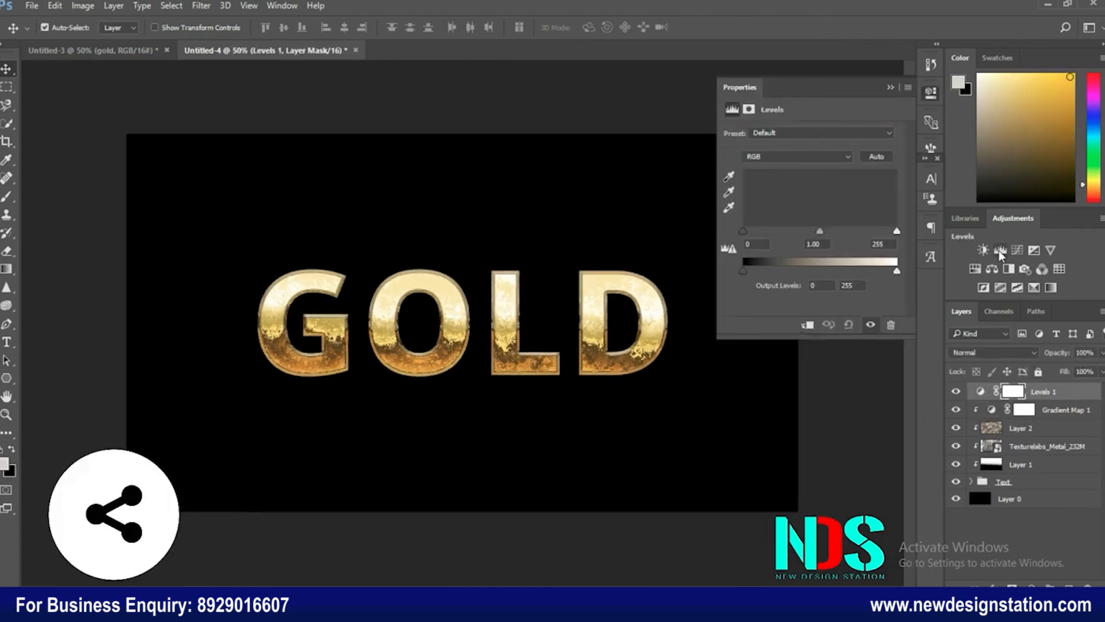
pyautogui.moveTo(822, 236); pyautogui.dragTo(827, 237)
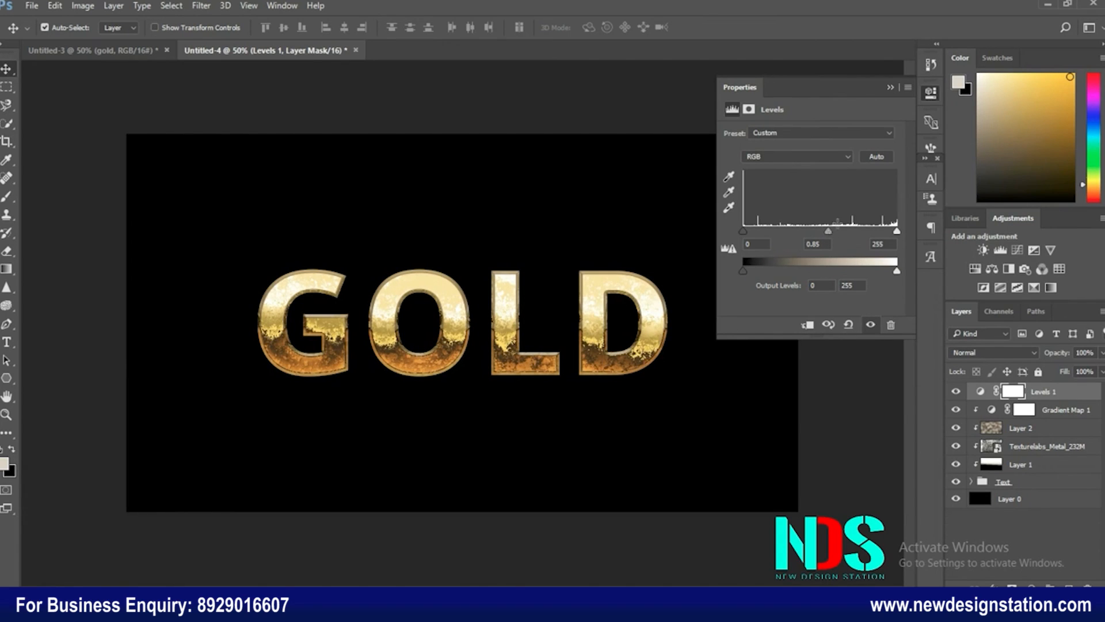
pyautogui.click(891, 88)
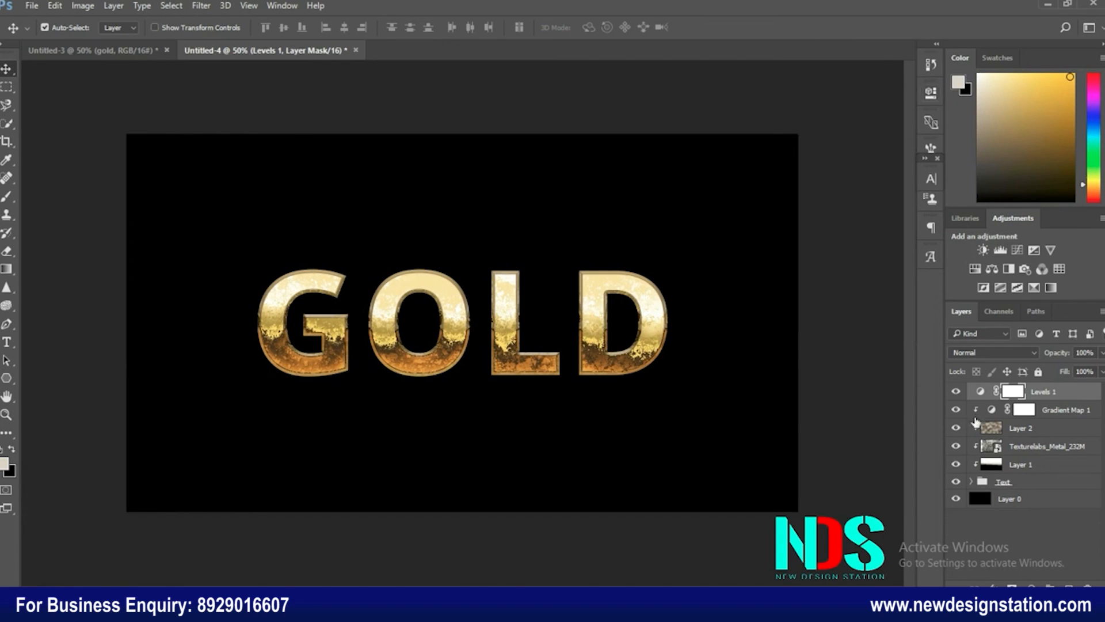
pyautogui.click(1001, 518)
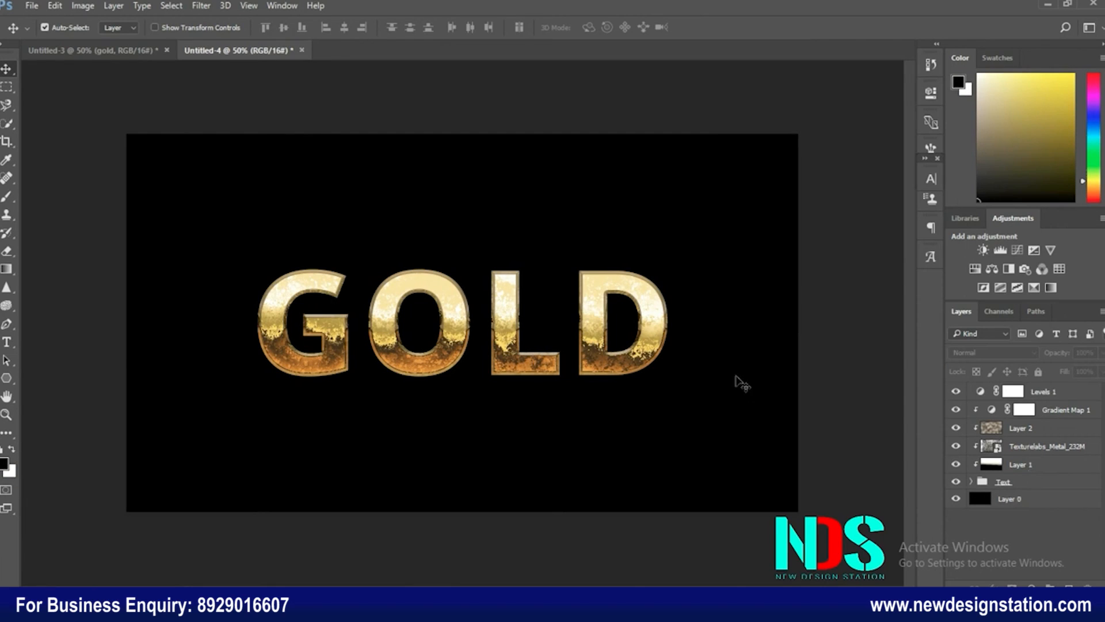
# - Select all layers from Levels 1 to the Text group and move the GOLD lettering up to the canvas's upper part
pyautogui.click(1039, 394)
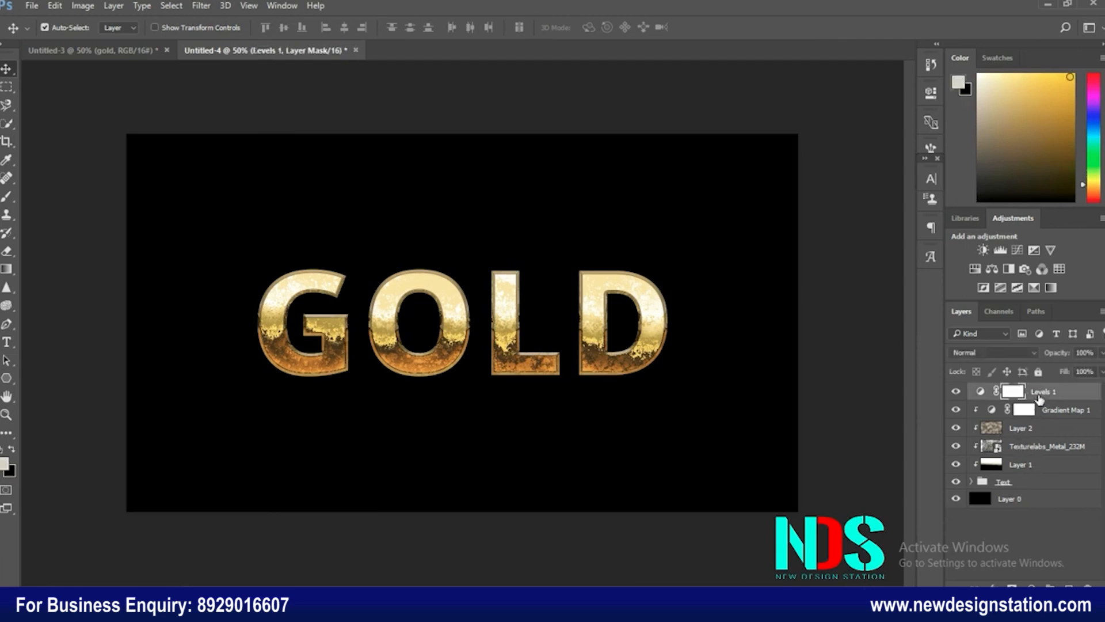
pyautogui.keyDown('shift'); pyautogui.click(1026, 485); pyautogui.keyUp('shift')
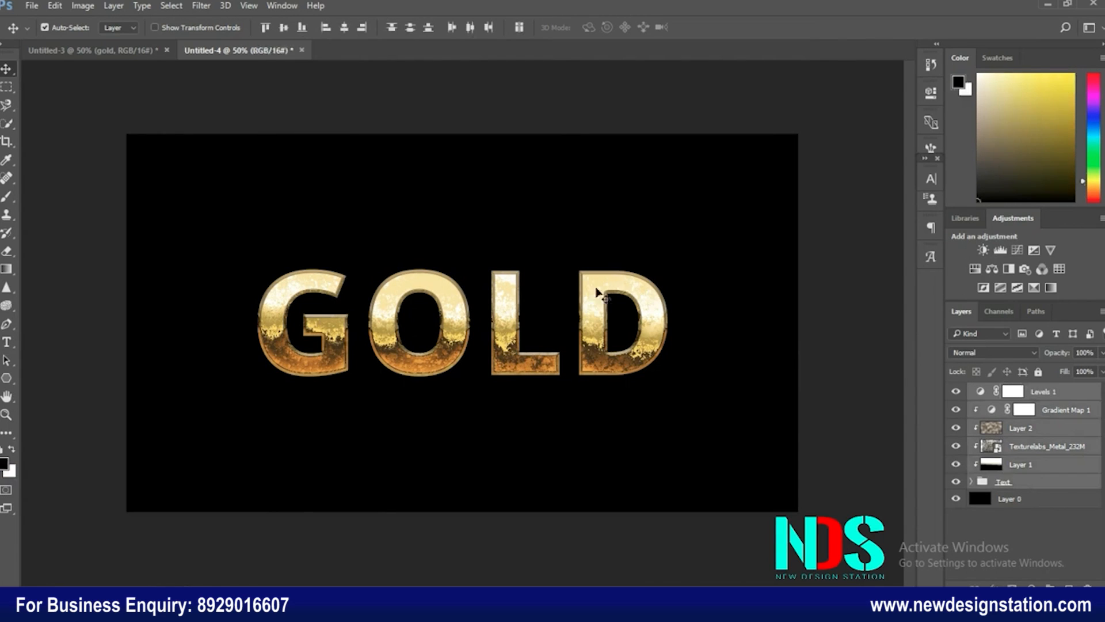
pyautogui.moveTo(589, 299); pyautogui.dragTo(587, 208)
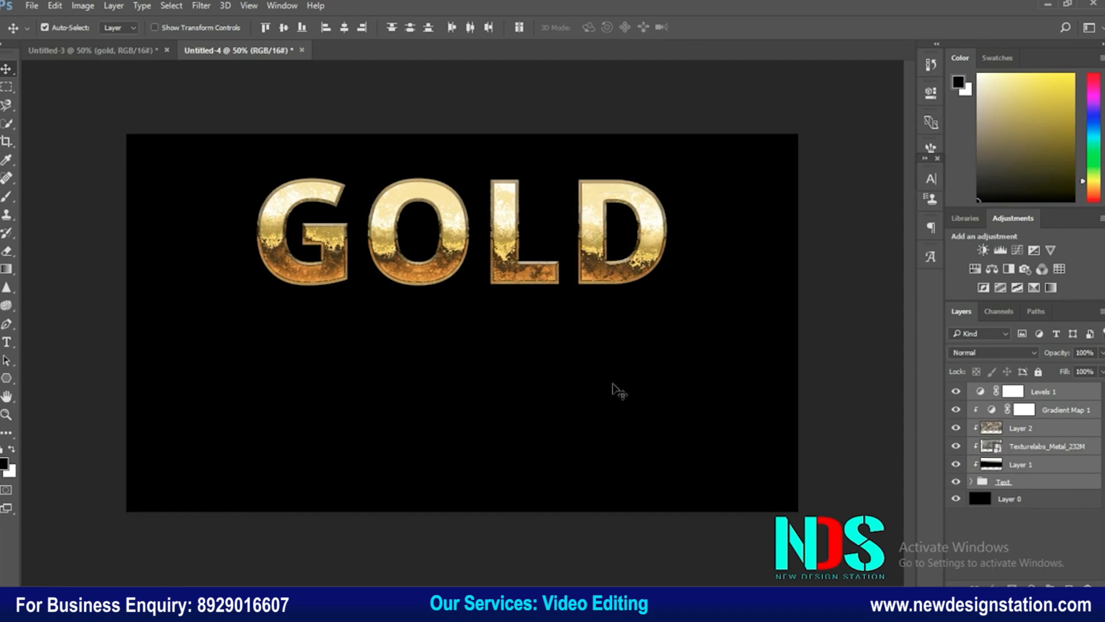
# - Add the text "PHOTOSHOP TUTORIALS" beneath GOLD in Open Sans with the Light style
pyautogui.click(7, 342)
pyautogui.click(350, 369)
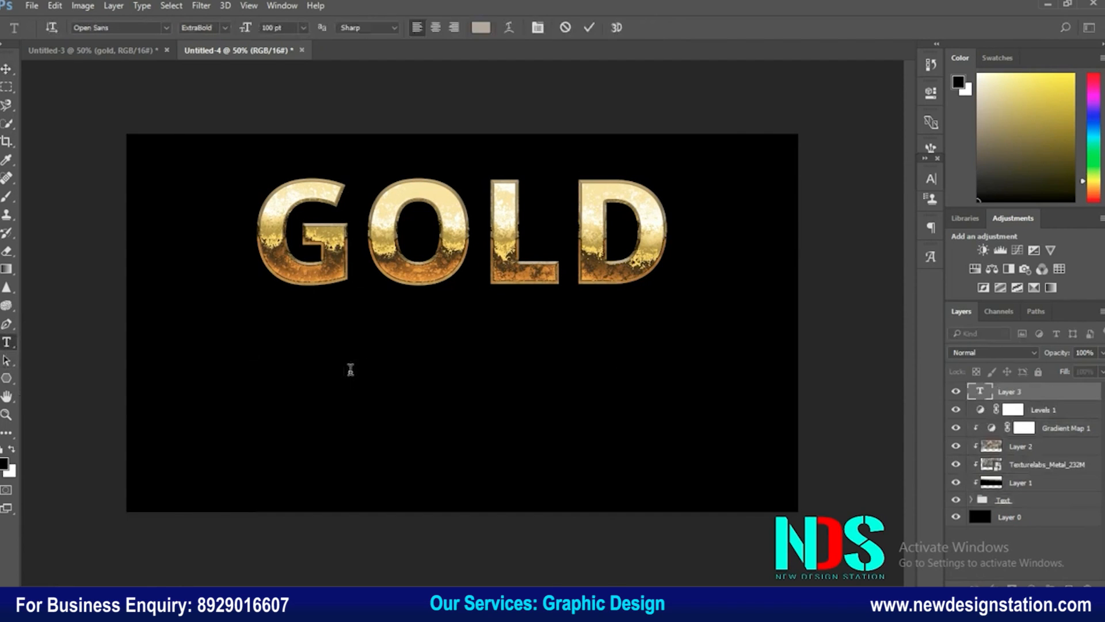
pyautogui.write('PHOTO')
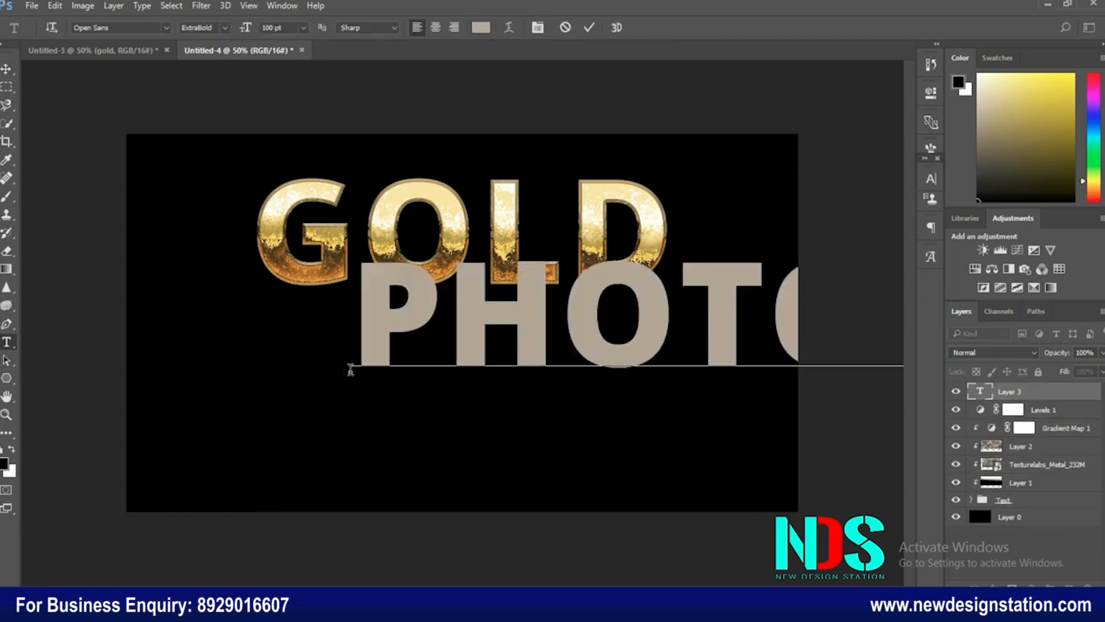
pyautogui.click(582, 32)
pyautogui.click(930, 178)
pyautogui.click(903, 195)
pyautogui.click(902, 205)
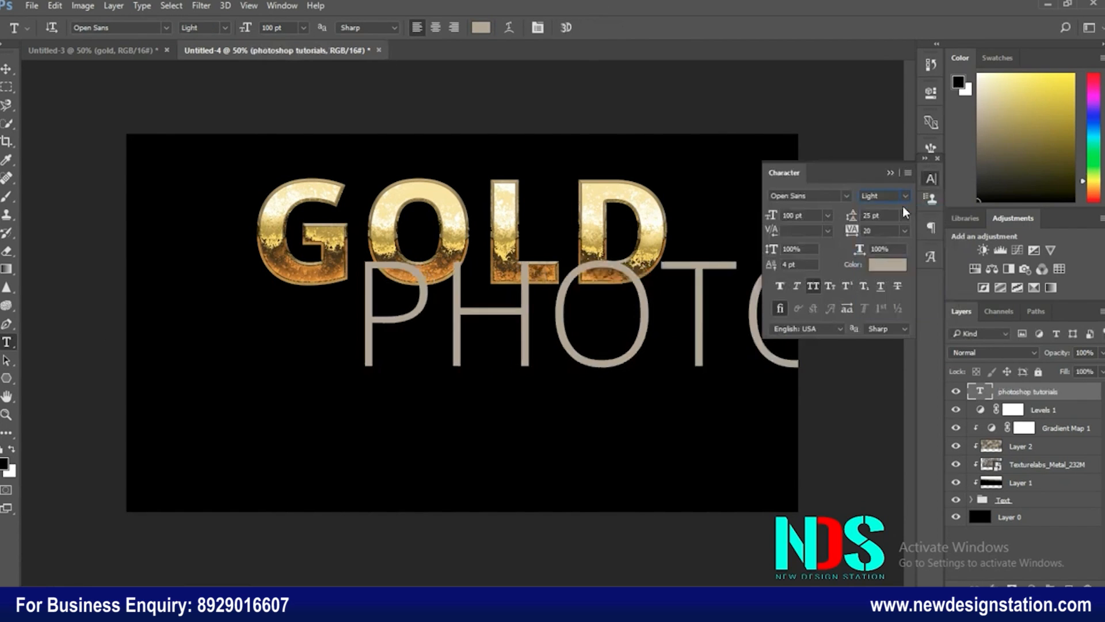
# - Set the font size of the PHOTOSHOP TUTORIALS text to 25 pt
pyautogui.click(797, 216)
pyautogui.write('50')
pyautogui.press('Return')
pyautogui.write('25')
pyautogui.press('Return')
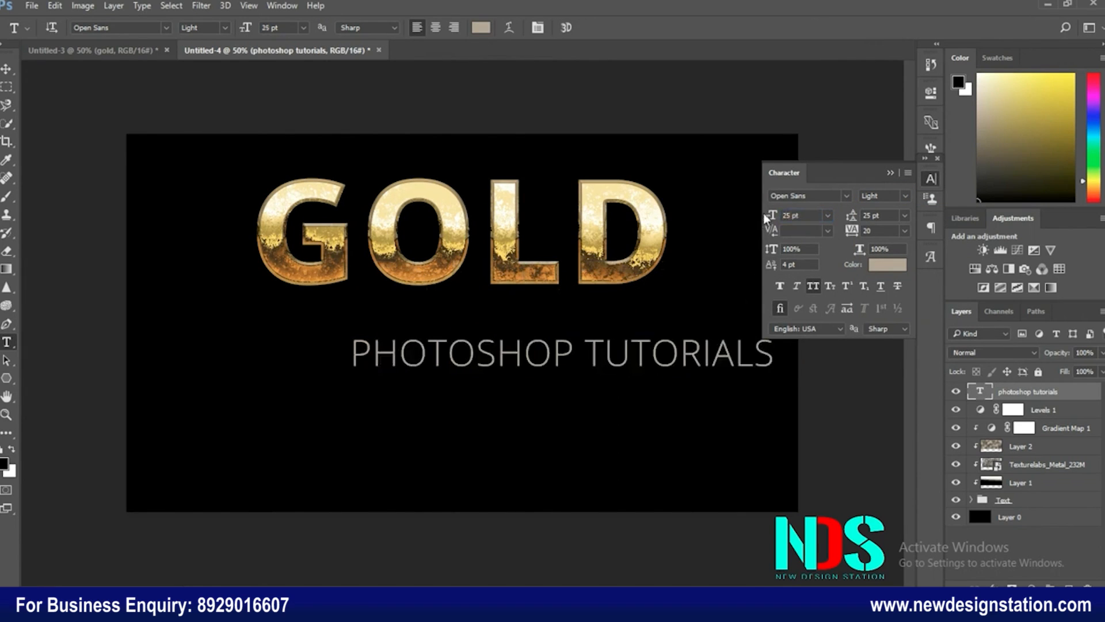
# - Centre the PHOTOSHOP TUTORIALS text horizontally and vertically on the canvas
pyautogui.click(890, 173)
pyautogui.hotkey('ctrl', 'a')
pyautogui.press('v')
pyautogui.click(344, 28)
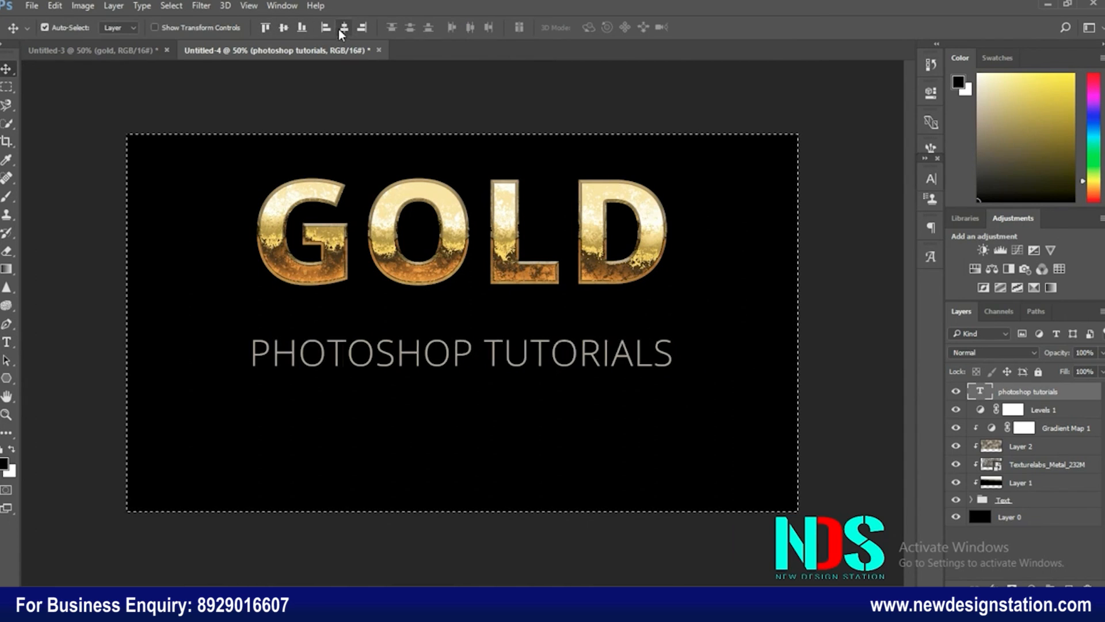
pyautogui.click(284, 28)
pyautogui.hotkey('ctrl', 'd')
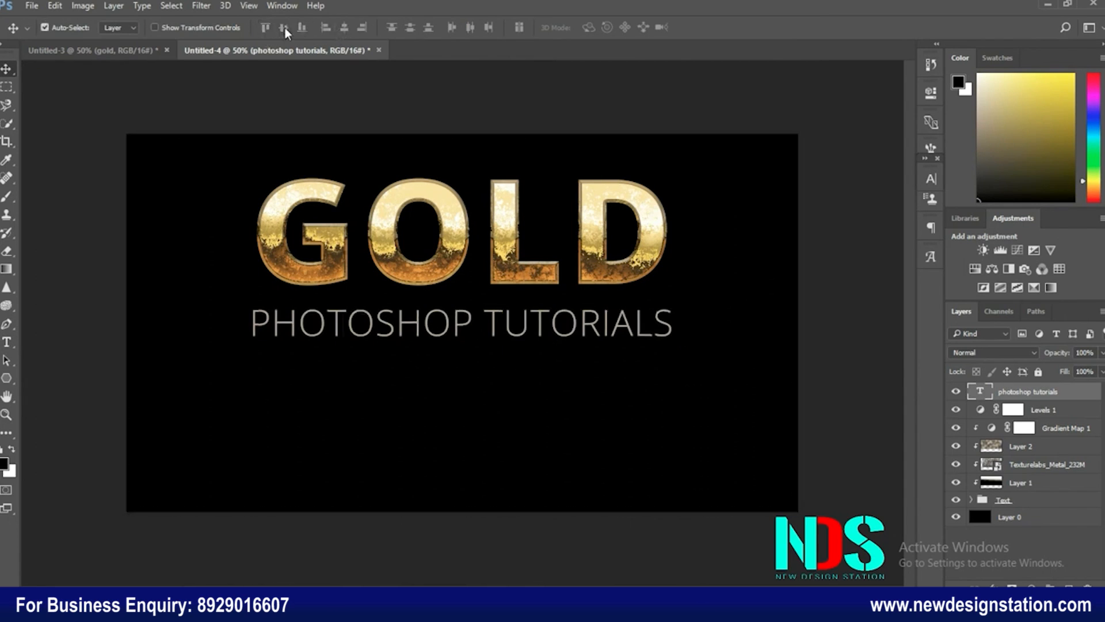
# - Reduce the PHOTOSHOP TUTORIALS text to 20 pt and centre it horizontally on the canvas again
pyautogui.click(933, 178)
pyautogui.doubleClick(791, 215)
pyautogui.press('BackSpace')
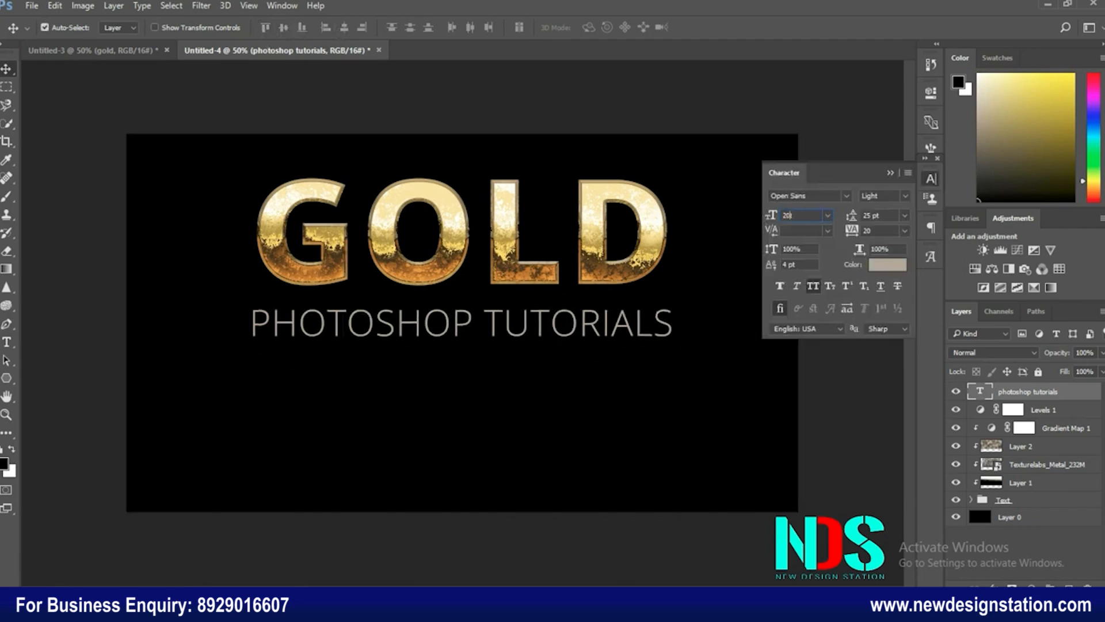
pyautogui.press('Return')
pyautogui.click(450, 252)
pyautogui.write('20')
pyautogui.press('Return')
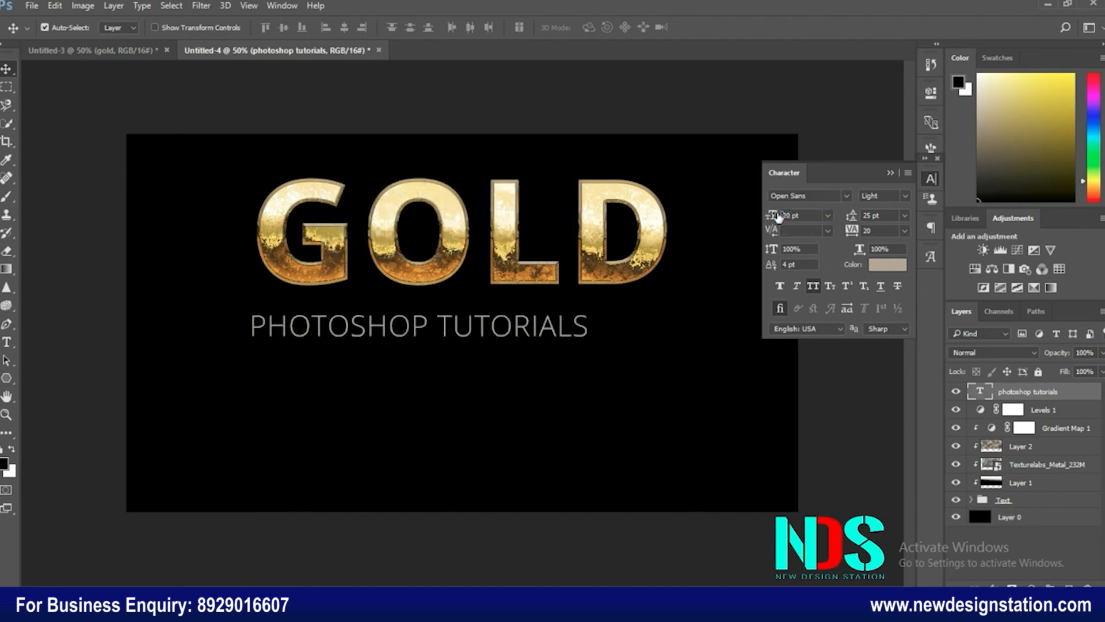
pyautogui.click(890, 172)
pyautogui.hotkey('ctrl', 'a')
pyautogui.click(344, 27)
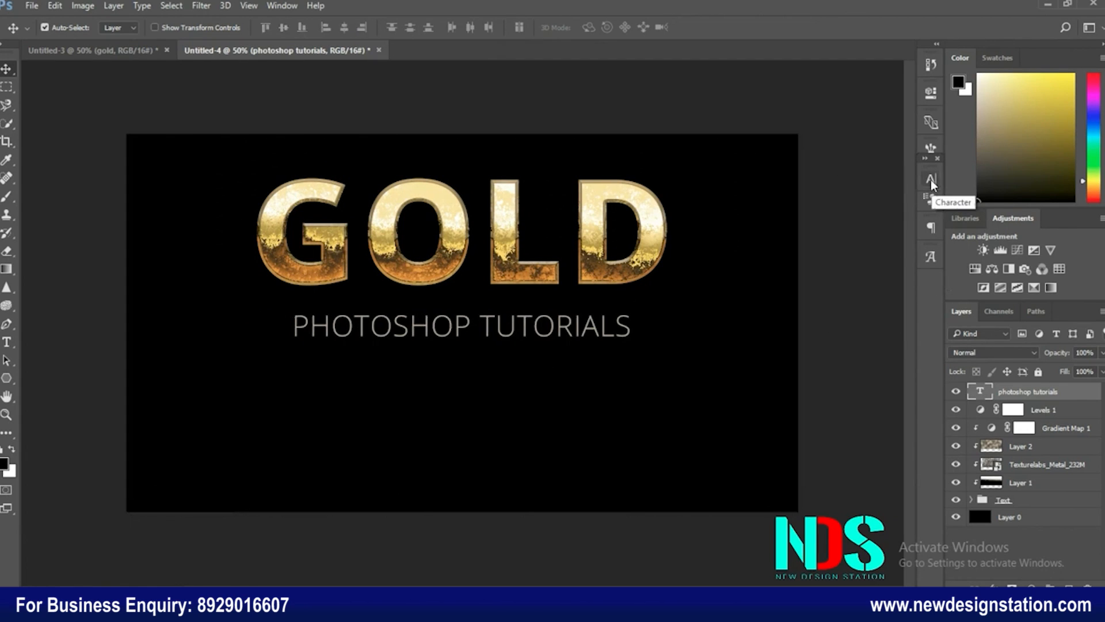
# - Scale the PHOTOSHOP TUTORIALS text up to nearly GOLD's width, place it close under GOLD and recentre it horizontally
pyautogui.hotkey('ctrl', 't')
pyautogui.moveTo(632, 346); pyautogui.dragTo(681, 375)
pyautogui.press('Return')
pyautogui.hotkey('ctrl', 'a')
pyautogui.click(344, 28)
pyautogui.hotkey('ctrl', 'd')
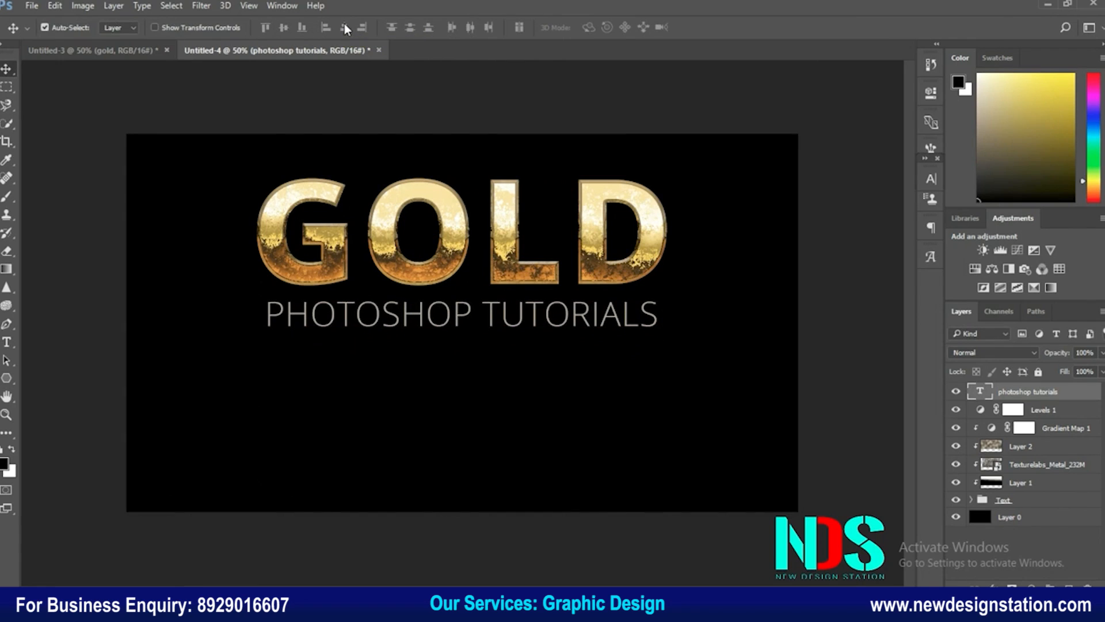
# - Apply a Gradient Overlay with the gold gradient to the PHOTOSHOP TUTORIALS text, Normal, Linear, 90° and 100% opacity
pyautogui.rightClick(981, 392)
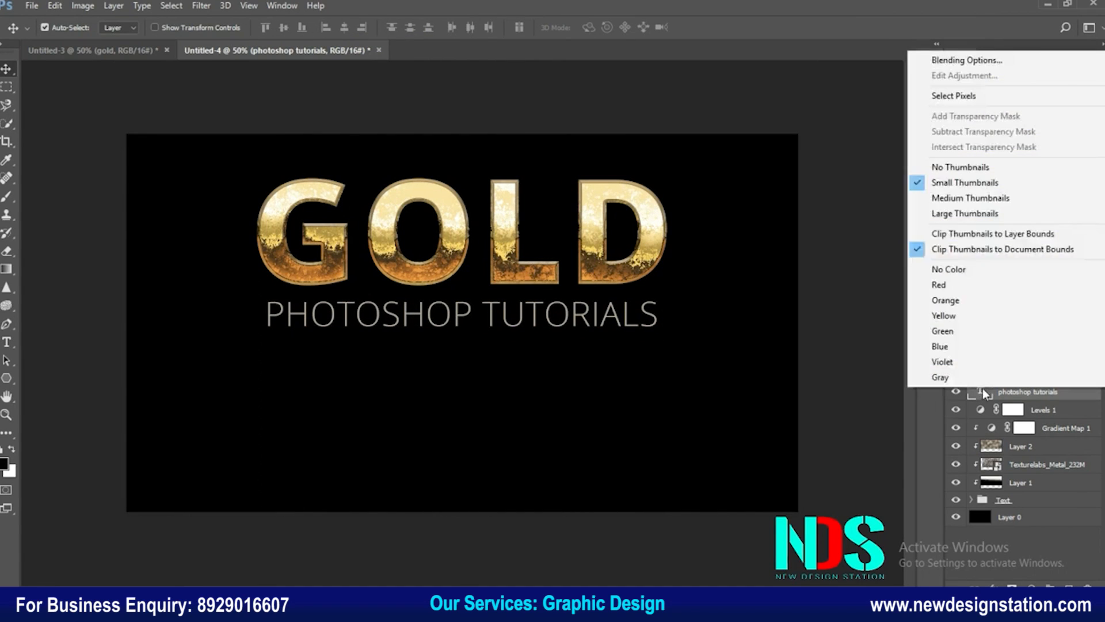
pyautogui.click(1021, 59)
pyautogui.click(625, 271)
pyautogui.click(841, 173)
pyautogui.click(849, 179)
pyautogui.click(805, 179)
pyautogui.click(1062, 121)
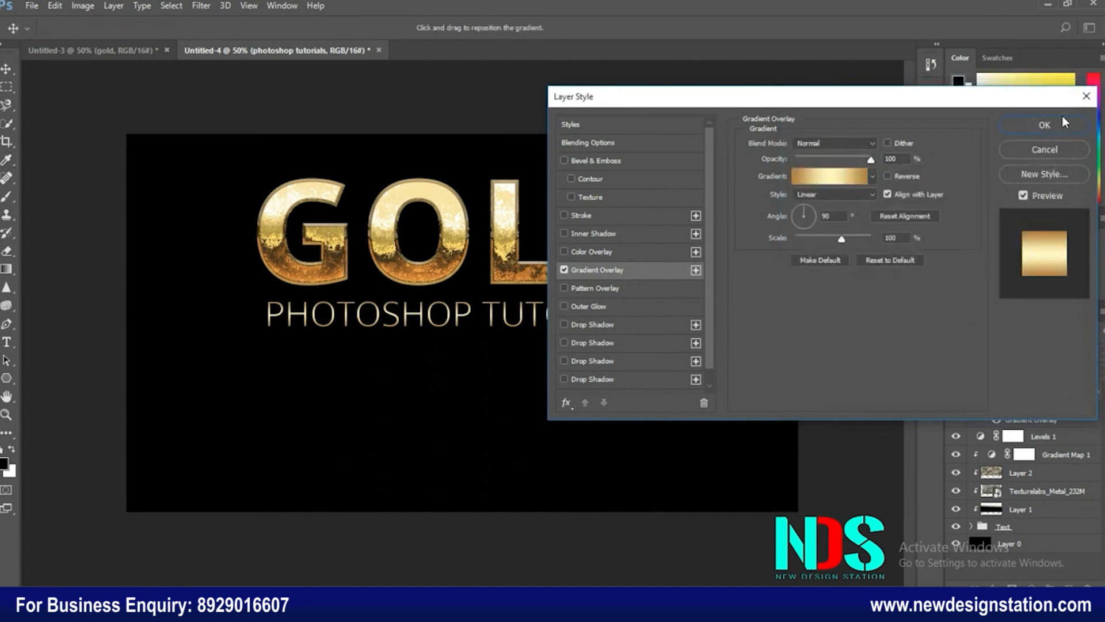
pyautogui.click(1062, 122)
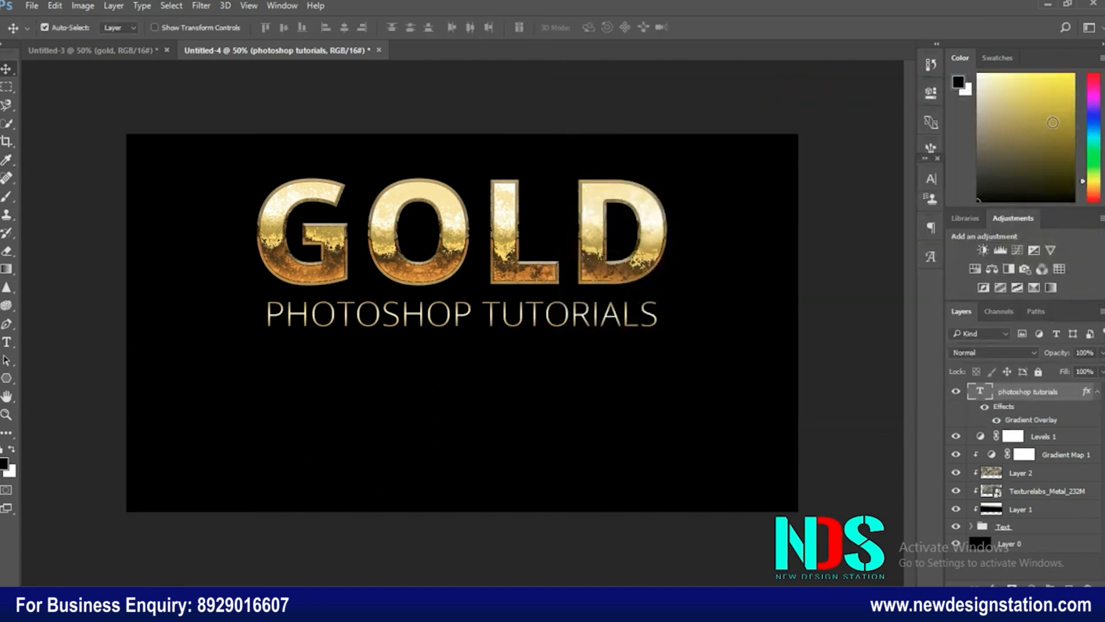
# - Duplicate the PHOTOSHOP TUTORIALS text layer and move the copy straight down beneath the original
pyautogui.hotkey('ctrl', 'j')
pyautogui.hotkey('shift', 'Down')
pyautogui.hotkey('shift', 'Down')
pyautogui.hotkey('shift', 'Down')
pyautogui.hotkey('shift', 'Down')
pyautogui.hotkey('shift', 'Down')
pyautogui.hotkey('shift', 'Down')
pyautogui.hotkey('shift', 'Down')
pyautogui.hotkey('shift', 'Down')
pyautogui.hotkey('shift', 'Down')
pyautogui.hotkey('shift', 'Down')
pyautogui.hotkey('shift', 'Down')
pyautogui.hotkey('shift', 'Down')
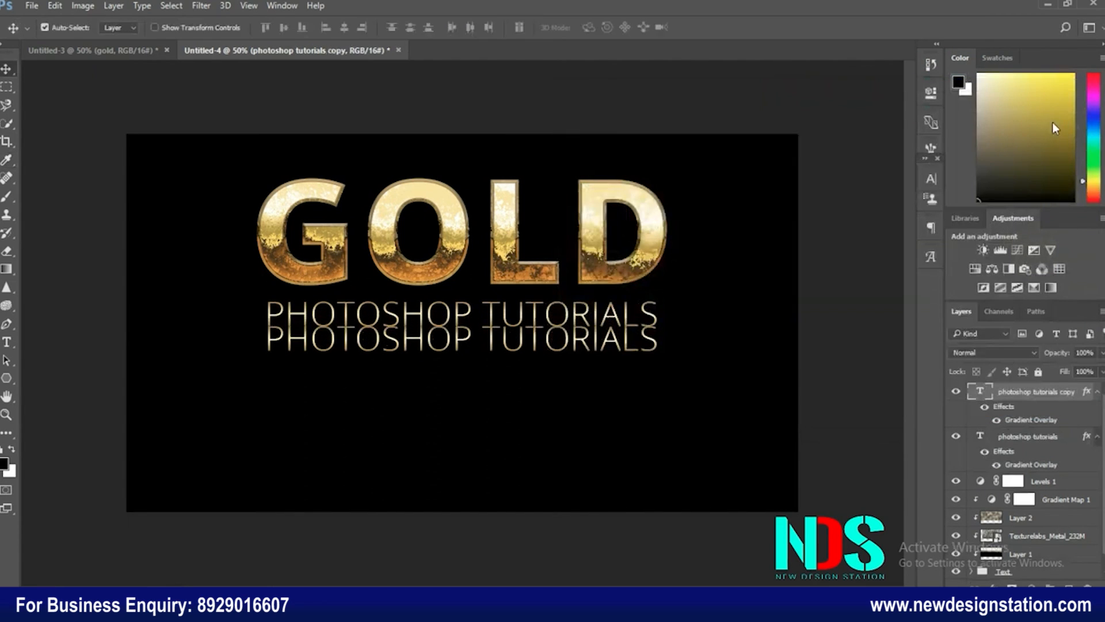
# - Replace the duplicated line's text with "WITH" followed by the presenter's full name
pyautogui.doubleClick(978, 393)
pyautogui.write('WITH')
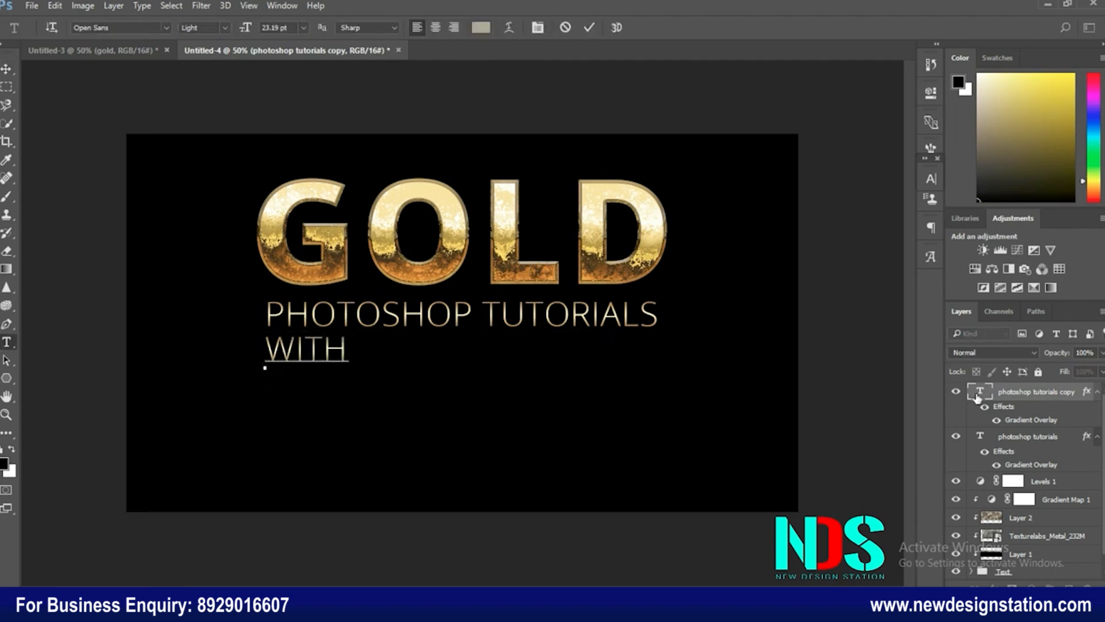
pyautogui.write(' AJAY SINH')
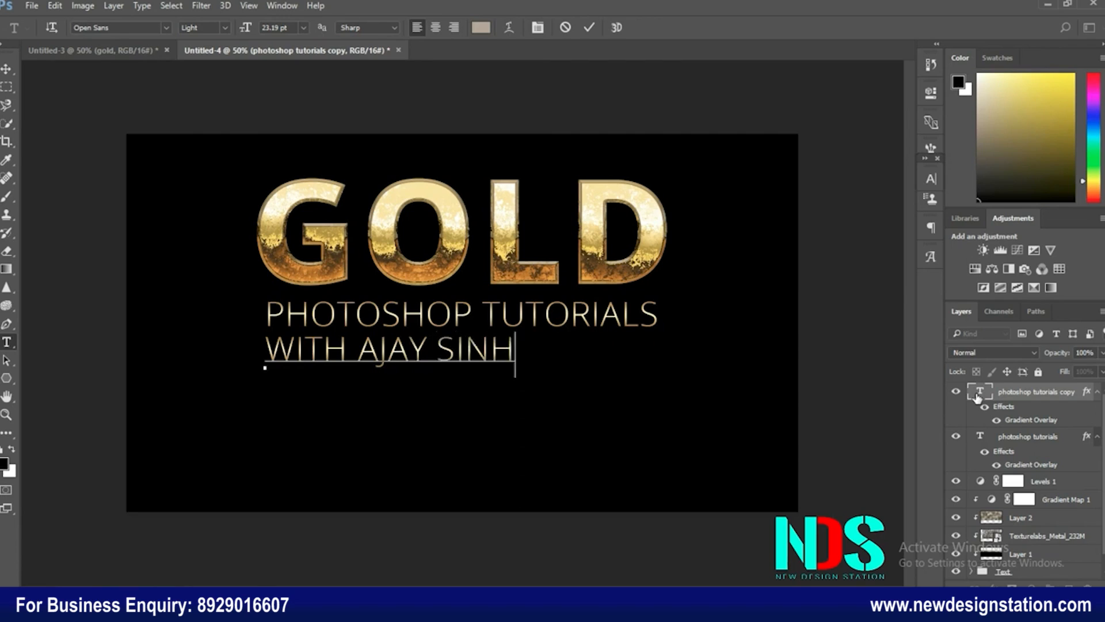
pyautogui.write('A(NEW)')
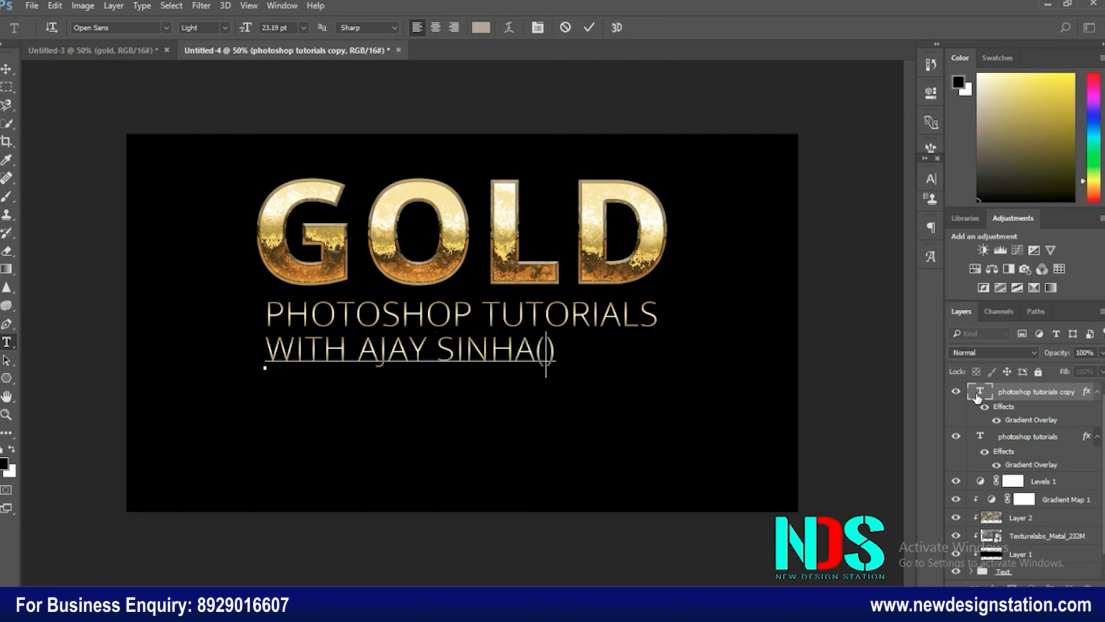
pyautogui.press('Left')
pyautogui.write('DESIGN STATION')
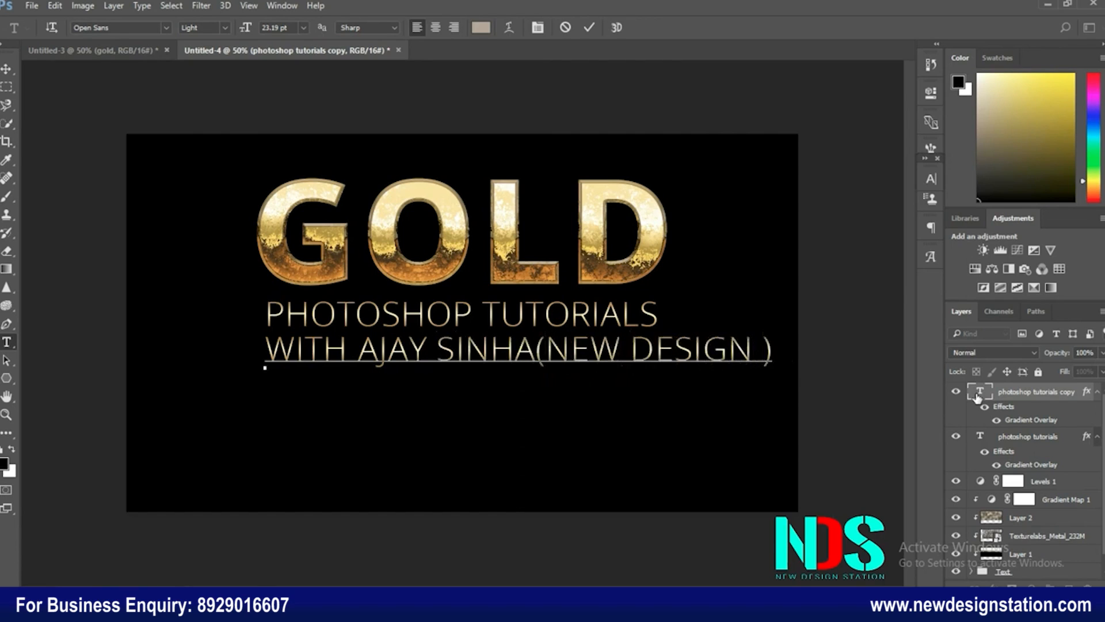
pyautogui.press('Left')
pyautogui.press('Left')
pyautogui.press('Left')
pyautogui.press('Left')
pyautogui.press('Left')
pyautogui.press('Left')
pyautogui.press('Left')
pyautogui.press('Left')
pyautogui.press('Left')
pyautogui.press('Left')
pyautogui.press('Left')
pyautogui.press('Left')
pyautogui.press('Left')
pyautogui.press('Left')
pyautogui.press('Left')
pyautogui.press('Left')
pyautogui.press('Left')
pyautogui.press('Left')
pyautogui.press('Left')
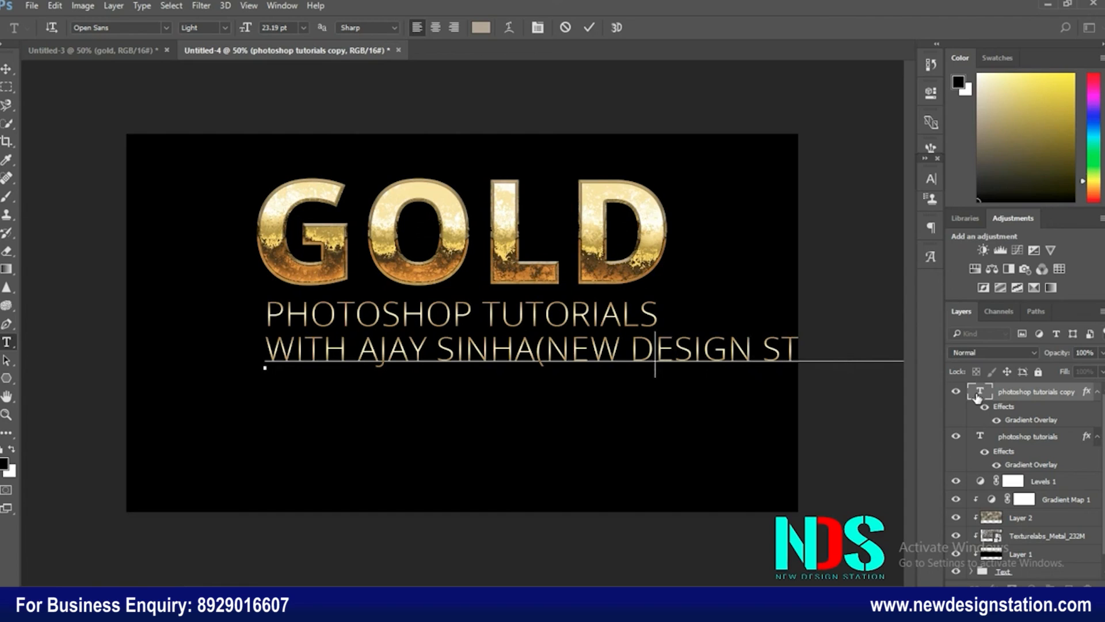
pyautogui.press('Return')
pyautogui.hotkey('shift', 'End')
pyautogui.press('BackSpace')
pyautogui.press('BackSpace')
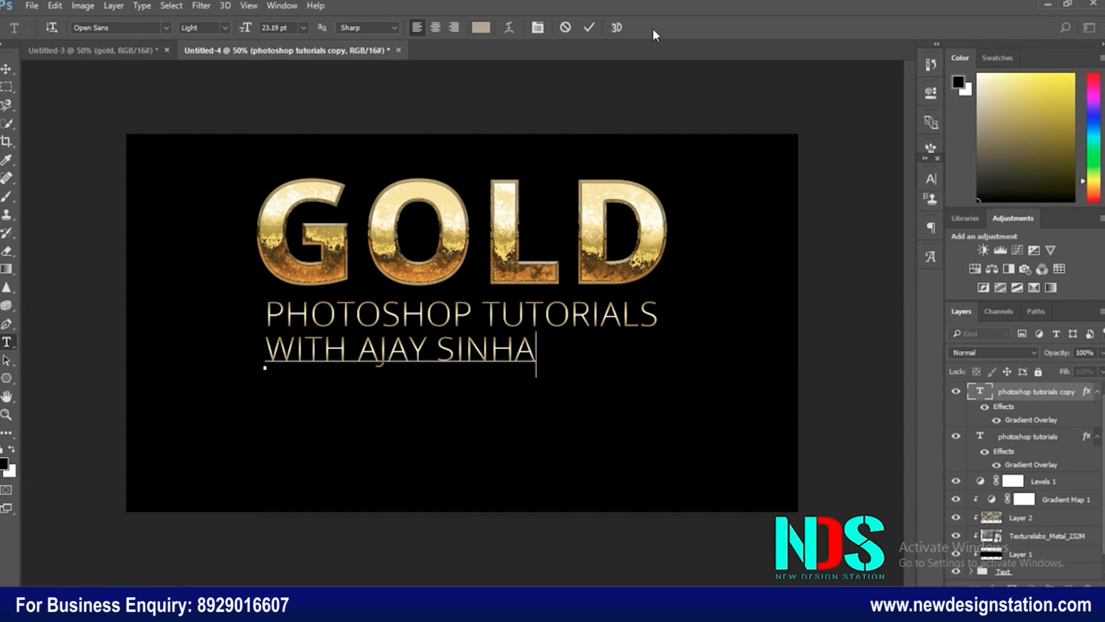
# - Finish editing the presenter's name line and centre it horizontally on the canvas
pyautogui.click(588, 27)
pyautogui.press('v')
pyautogui.hotkey('ctrl', 'a')
pyautogui.click(343, 27)
pyautogui.hotkey('ctrl', 'd')
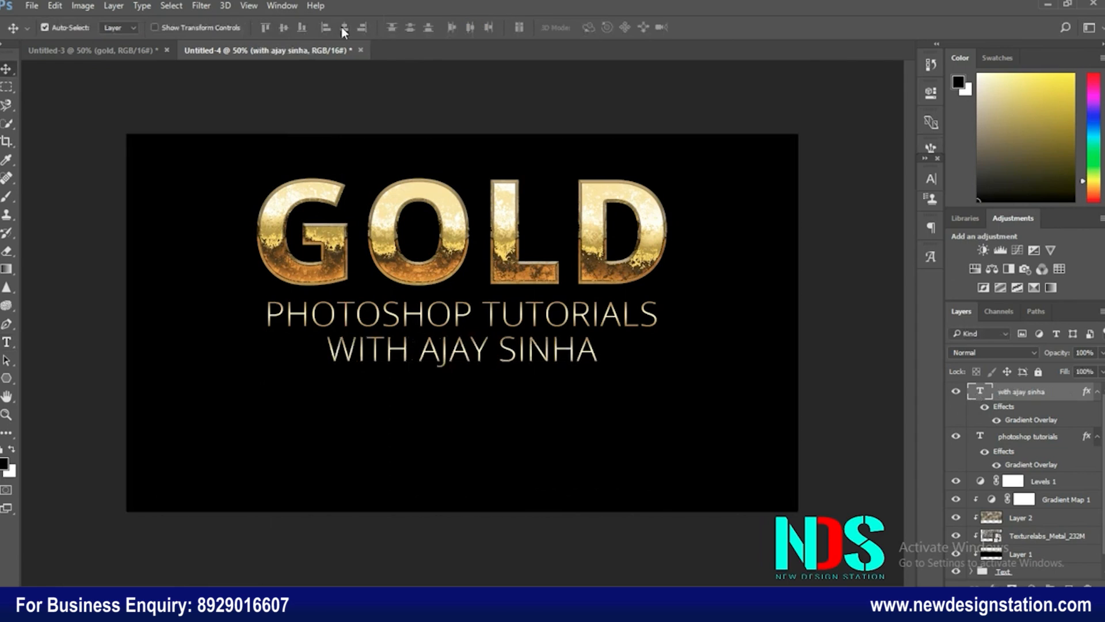
# - Duplicate the presenter's name line and move the copy straight down beneath it
pyautogui.hotkey('ctrl', 'j')
pyautogui.hotkey('shift', 'Down')
pyautogui.hotkey('shift', 'Down')
pyautogui.hotkey('shift', 'Down')
pyautogui.hotkey('shift', 'Down')
pyautogui.hotkey('shift', 'Down')
pyautogui.hotkey('shift', 'Down')
pyautogui.hotkey('shift', 'Down')
pyautogui.hotkey('shift', 'Down')
pyautogui.hotkey('shift', 'Down')
pyautogui.hotkey('shift', 'Down')
pyautogui.hotkey('shift', 'Down')
pyautogui.hotkey('shift', 'Down')
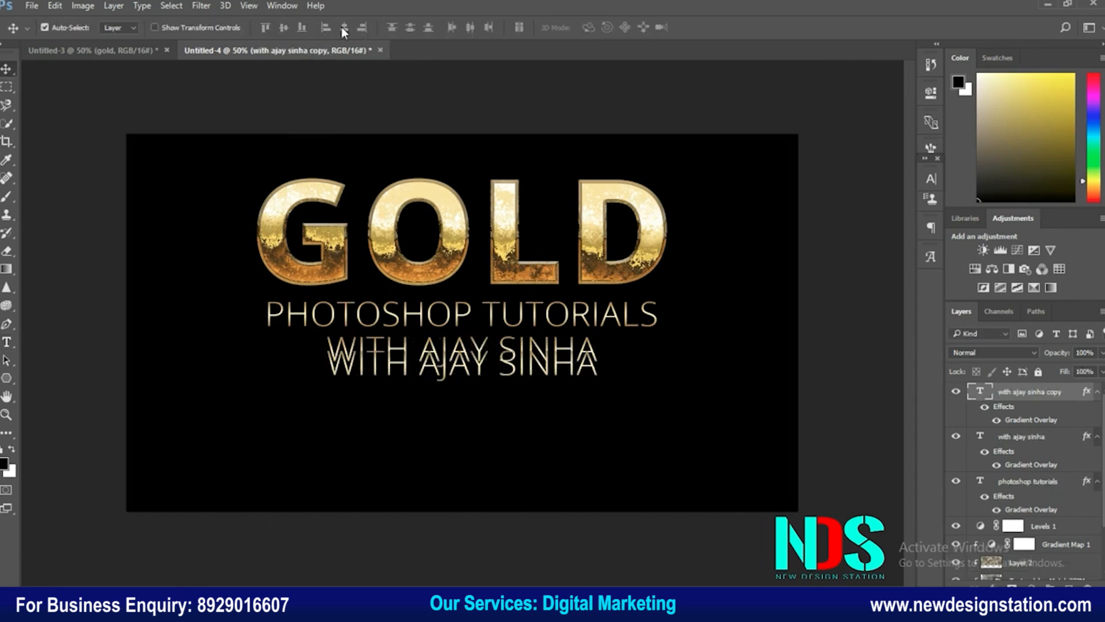
# - Replace the text of the third line with "(NEW DESIGN STATION)"
pyautogui.doubleClick(980, 391)
pyautogui.write('(NEW DESIGN STATION)')
pyautogui.click(590, 29)
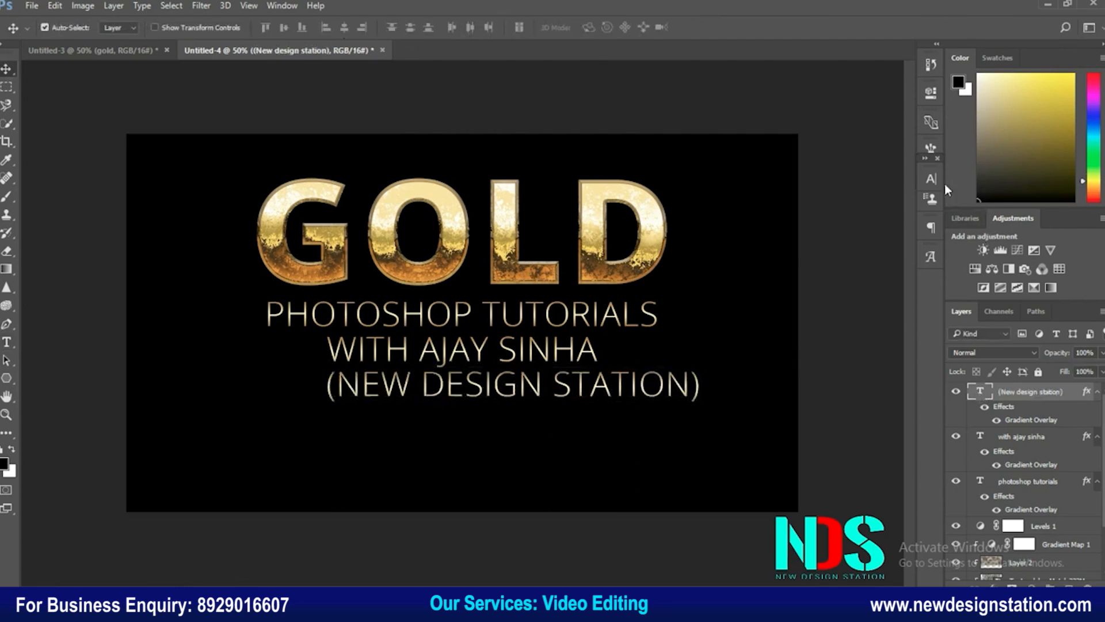
# - Set the (NEW DESIGN STATION) line to 18 pt and centre it horizontally on the canvas
pyautogui.click(930, 178)
pyautogui.click(805, 215)
pyautogui.write('18')
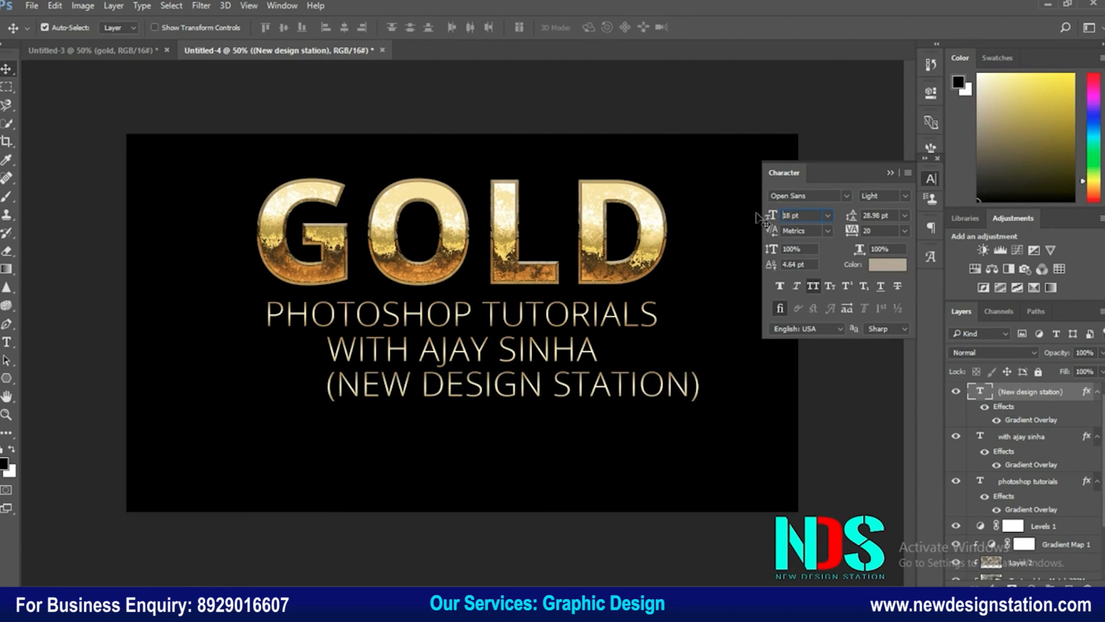
pyautogui.press('Return')
pyautogui.click(890, 173)
pyautogui.hotkey('ctrl', 'a')
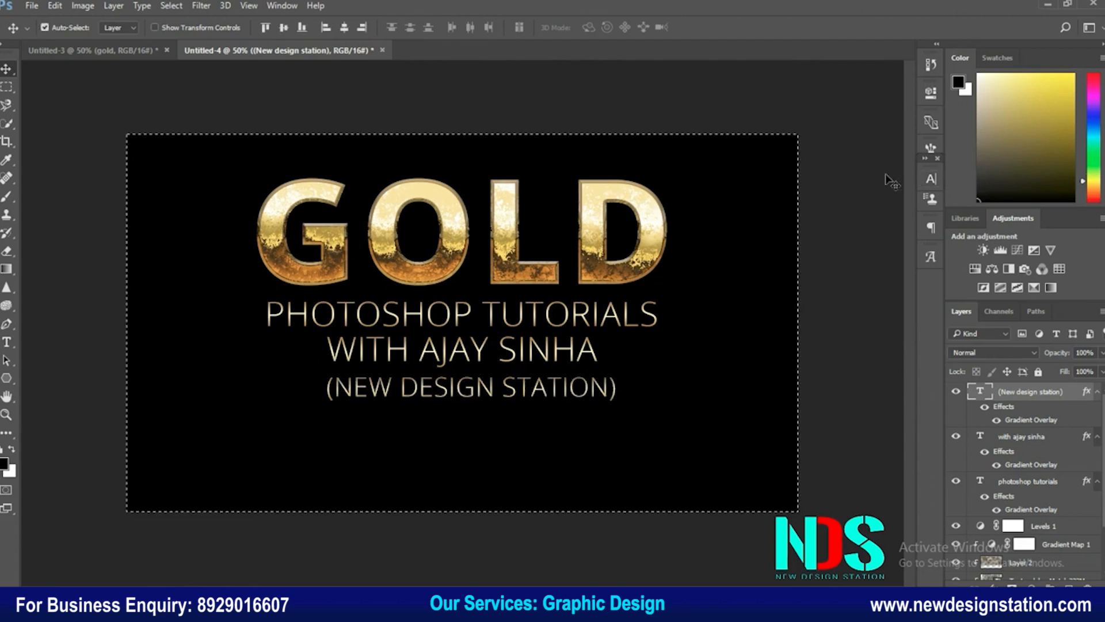
pyautogui.click(345, 27)
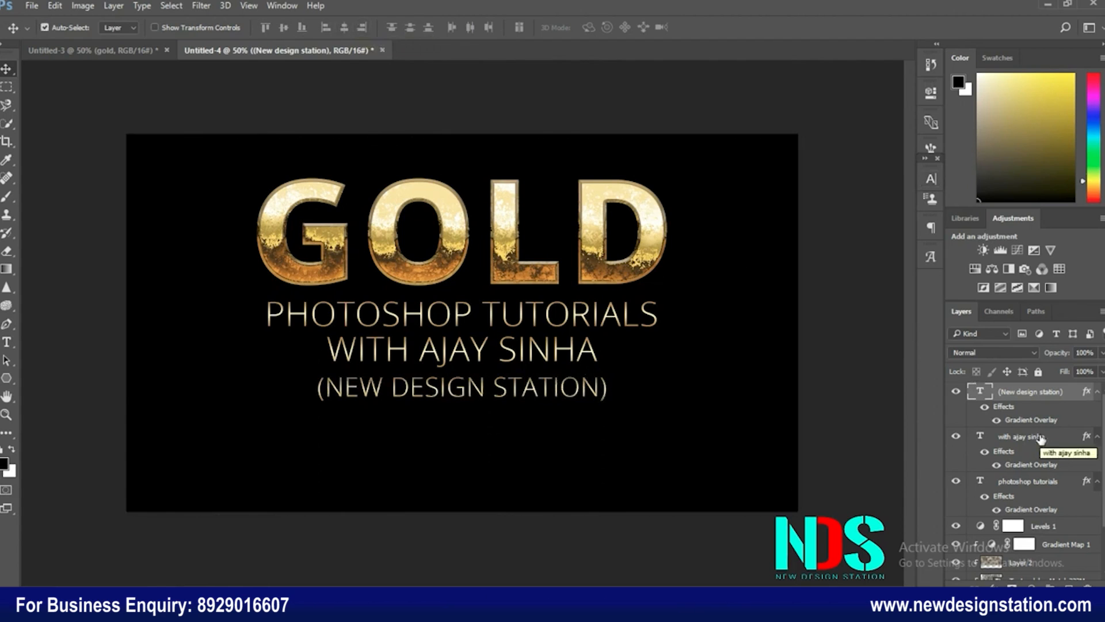
# - Group all layers from the (New design station) text down to the Text group and centre the group vertically on the canvas
pyautogui.scroll(-3, 1039, 437)
pyautogui.keyDown('shift'); pyautogui.click(1017, 555); pyautogui.keyUp('shift')
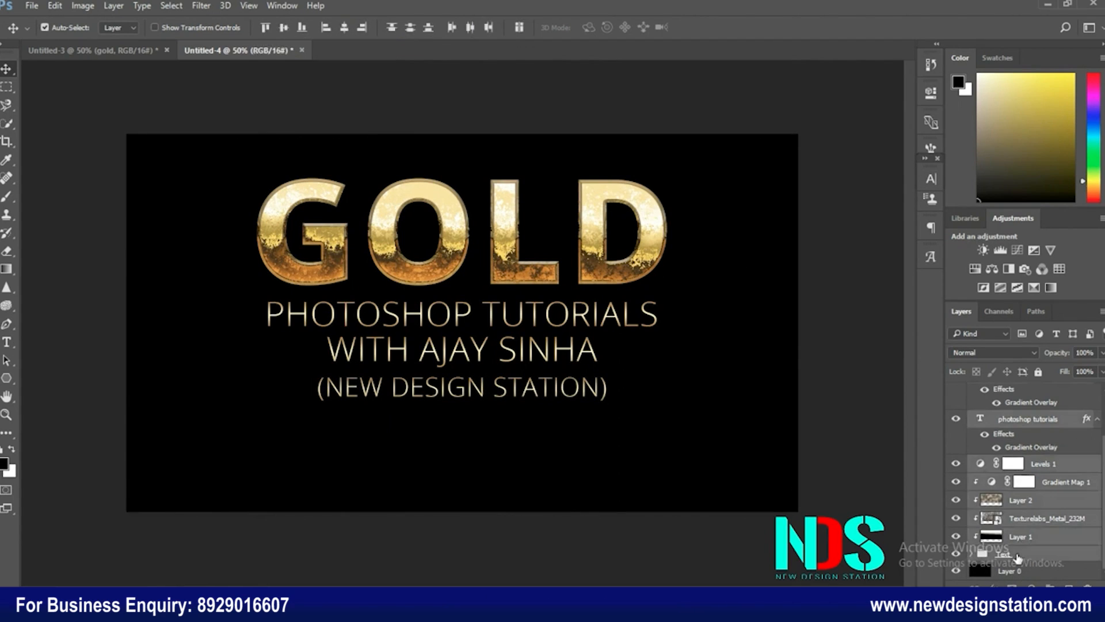
pyautogui.hotkey('ctrl', 'g')
pyautogui.hotkey('ctrl', 'a')
pyautogui.click(283, 26)
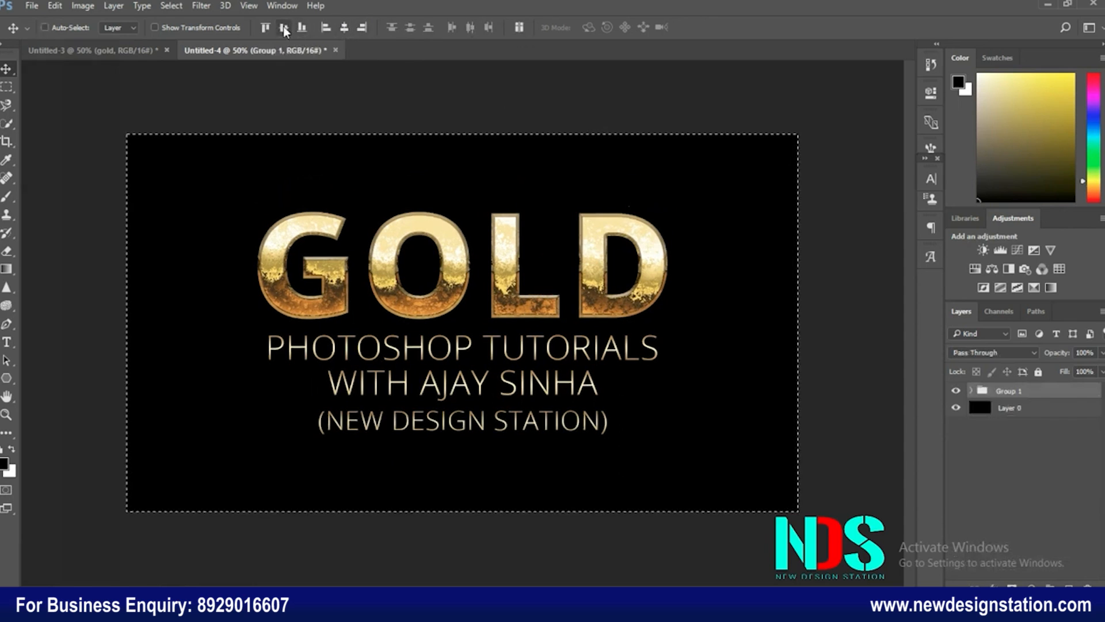
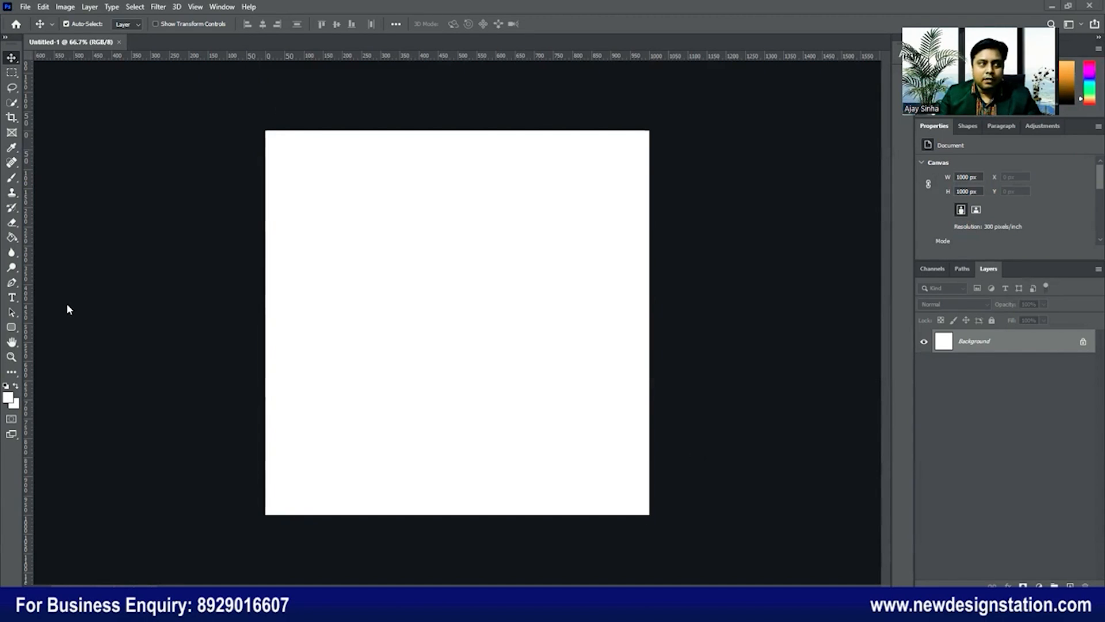
# - Accept the document's image size of 1000 × 1000 pixels at 300 pixels/inch and unlock the Background layer
pyautogui.click(65, 6)
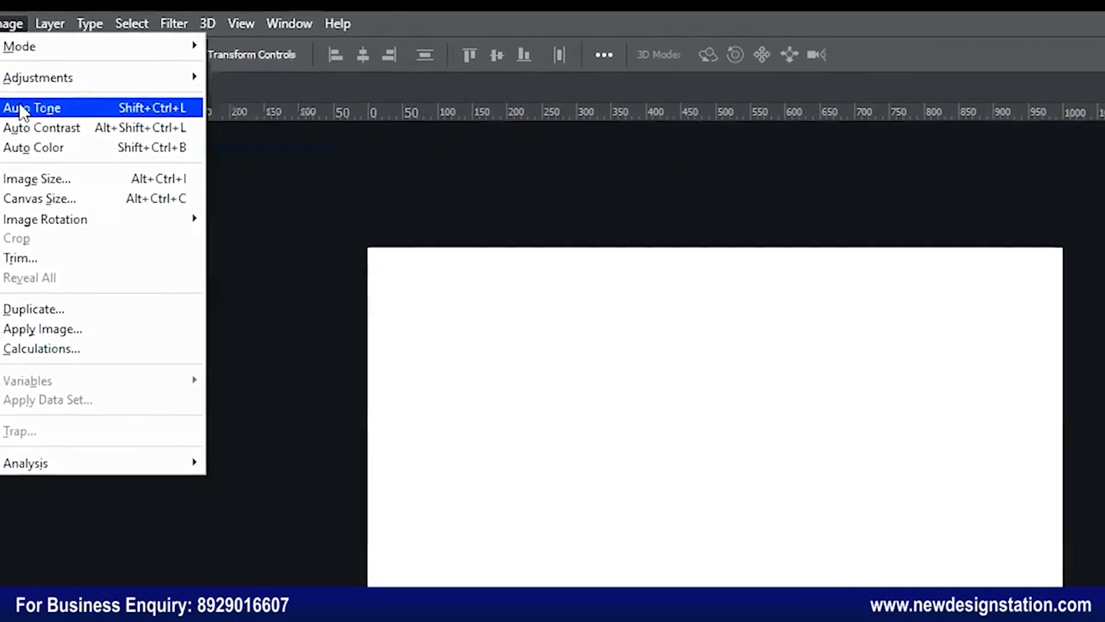
pyautogui.click(37, 178)
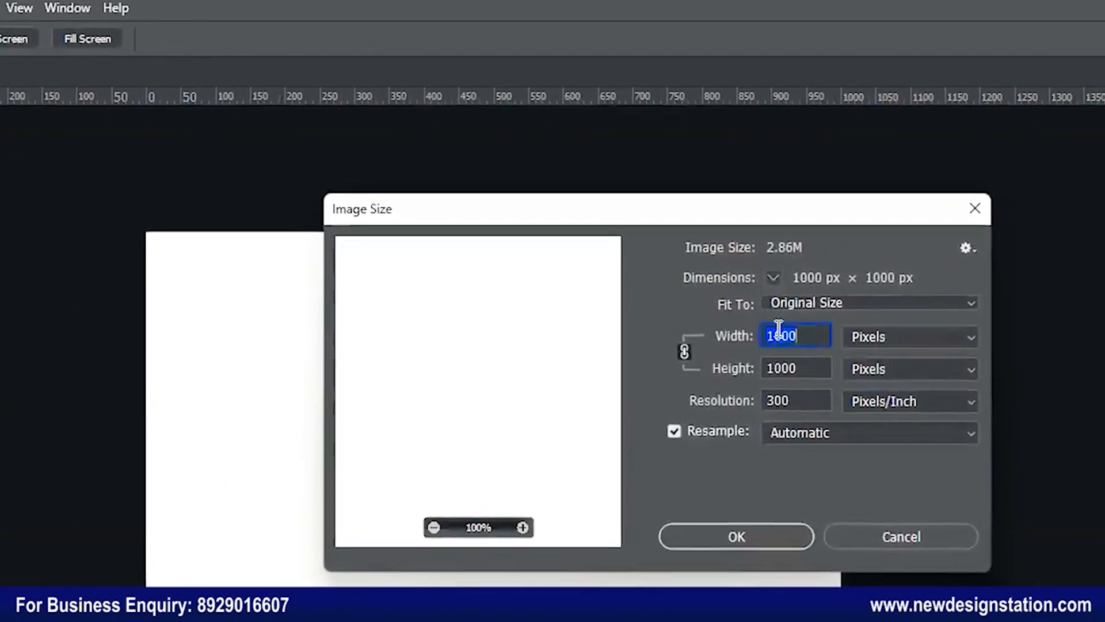
pyautogui.click(743, 366)
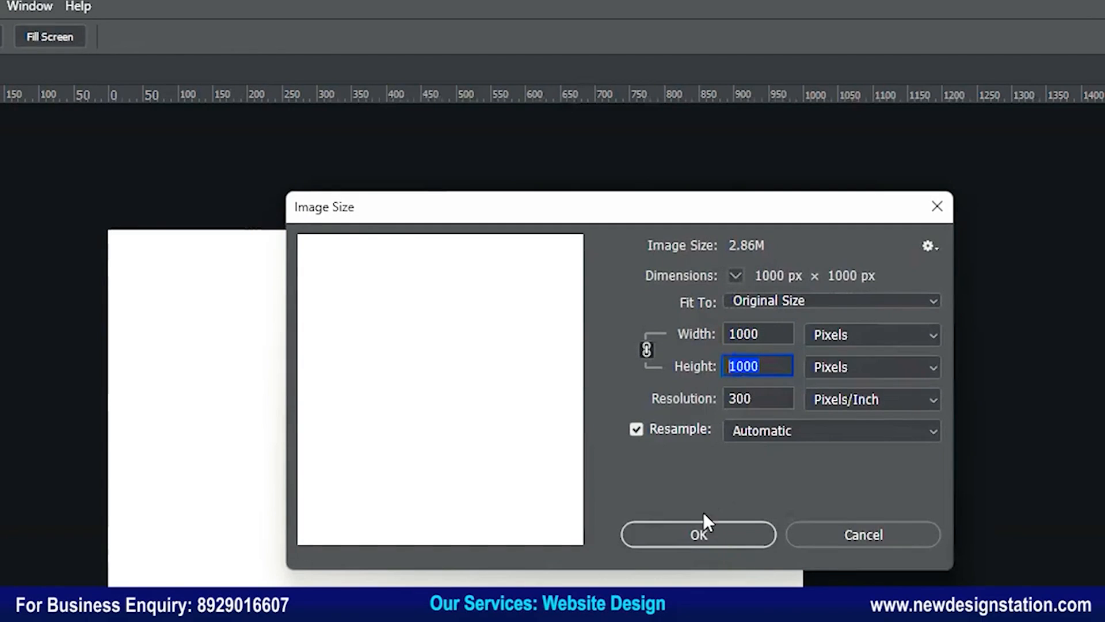
pyautogui.click(689, 534)
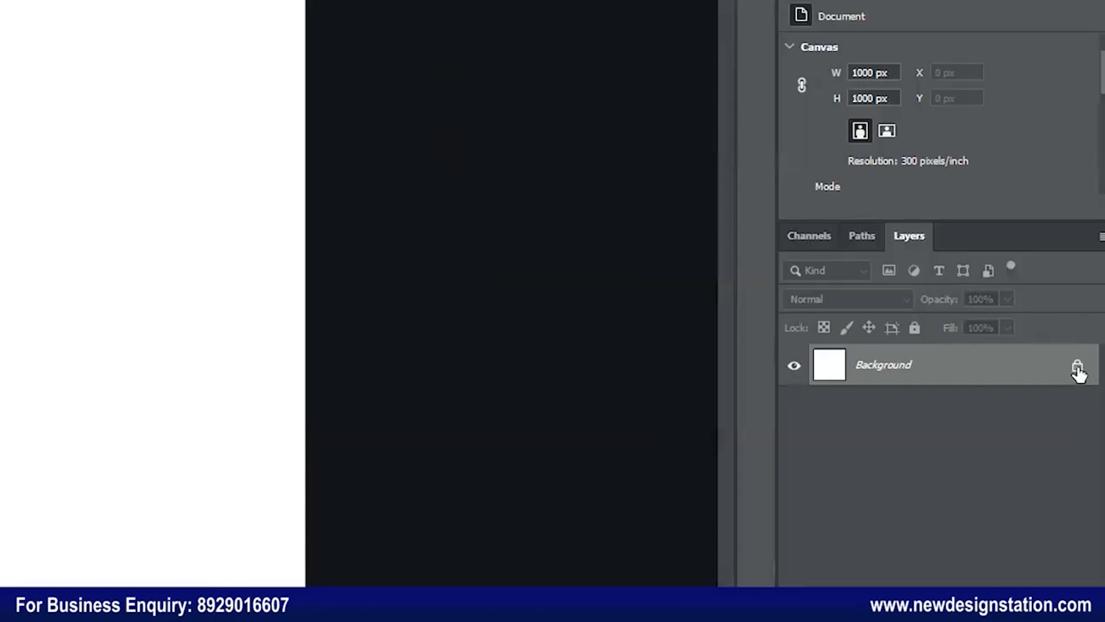
pyautogui.click(1076, 368)
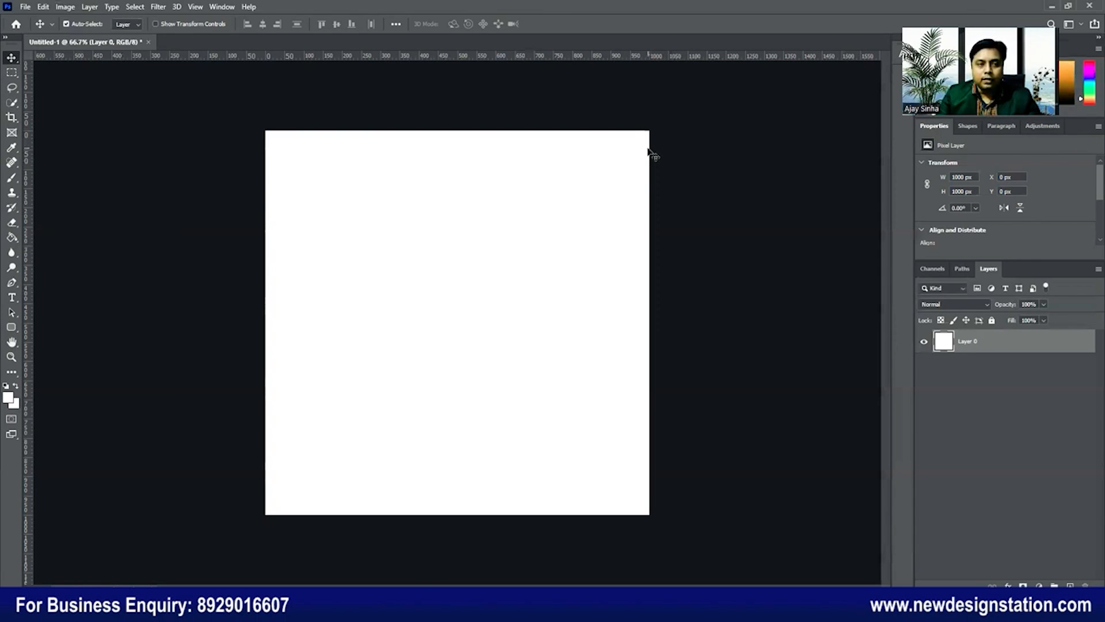
# - Place LOGO_NDS_30121 as an embedded image, shrink it to about 90 px wide and position it in the canvas's upper-right corner
pyautogui.click(25, 7)
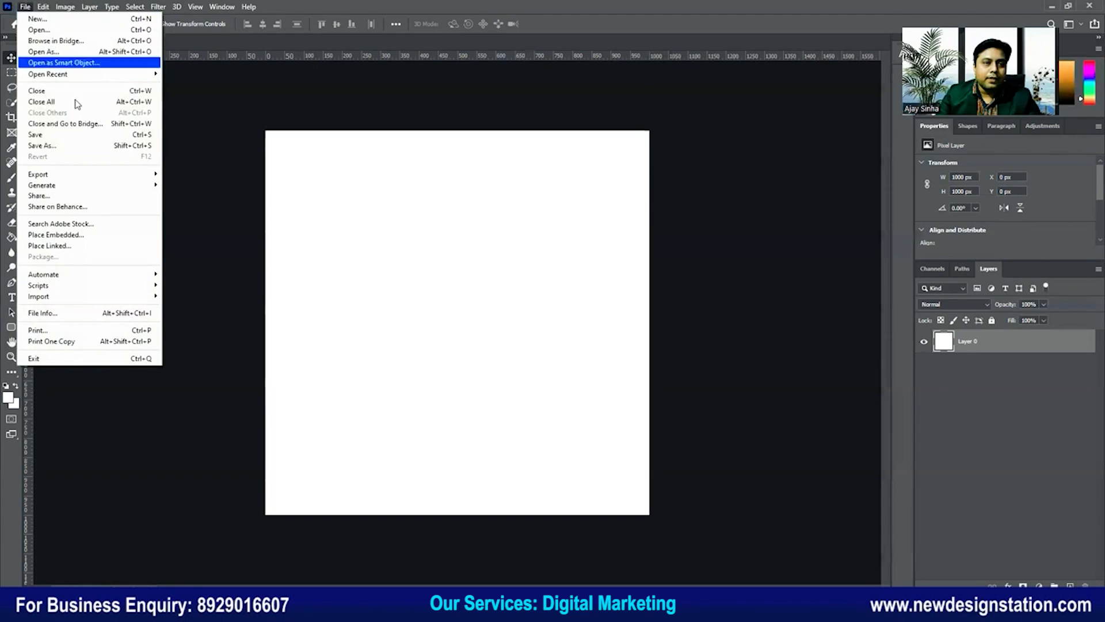
pyautogui.click(107, 235)
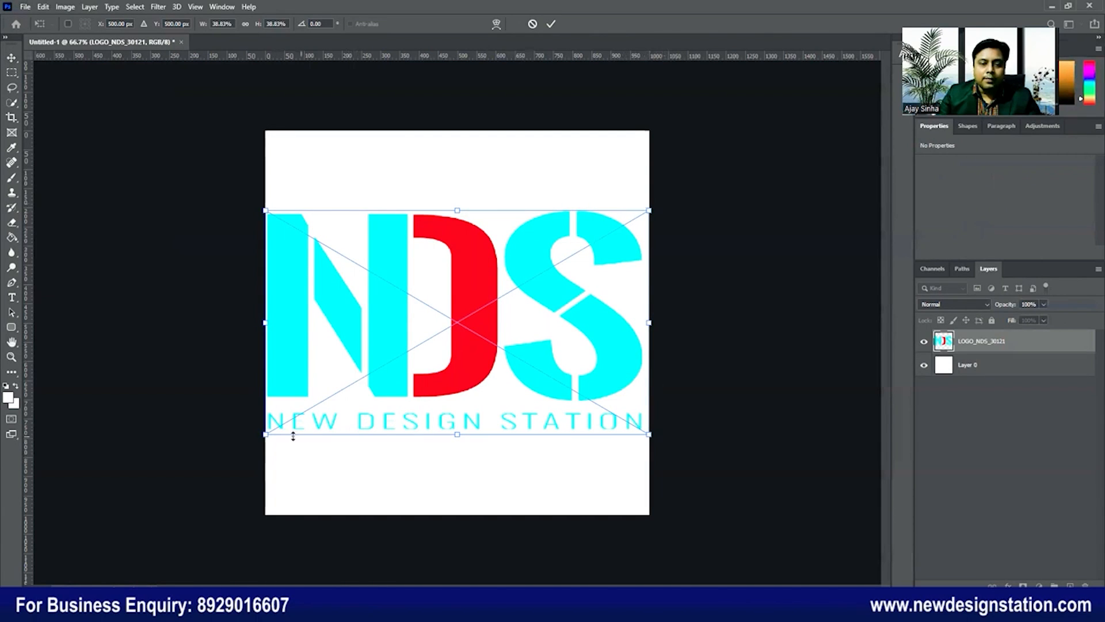
pyautogui.moveTo(265, 434); pyautogui.dragTo(437, 420)
pyautogui.click(245, 25)
pyautogui.moveTo(401, 356); pyautogui.dragTo(603, 167)
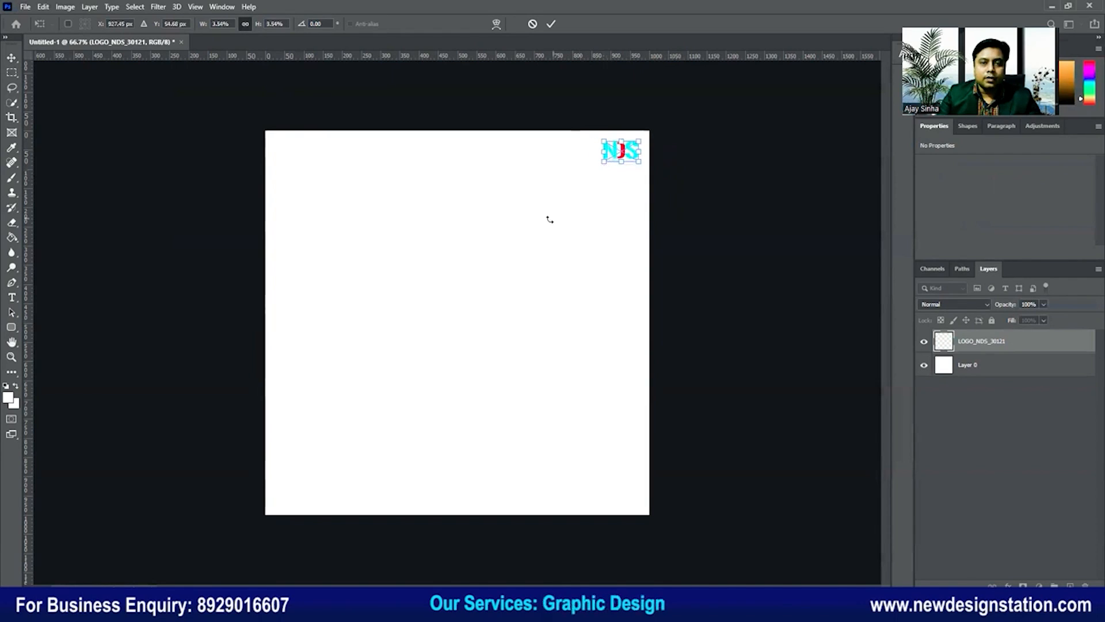
pyautogui.press('Return')
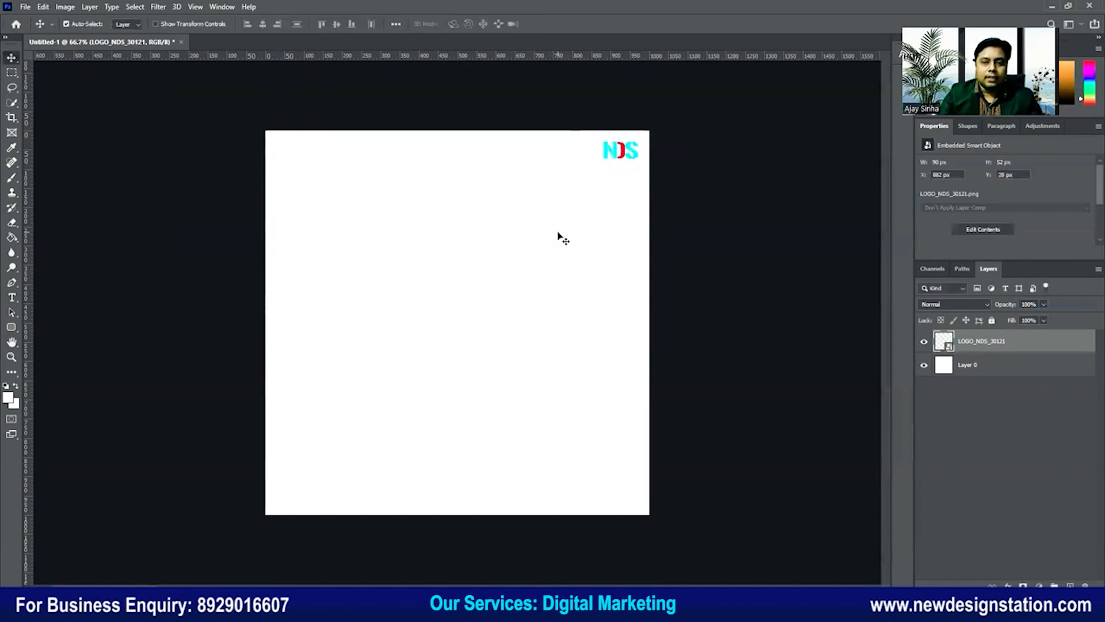
pyautogui.click(1010, 366)
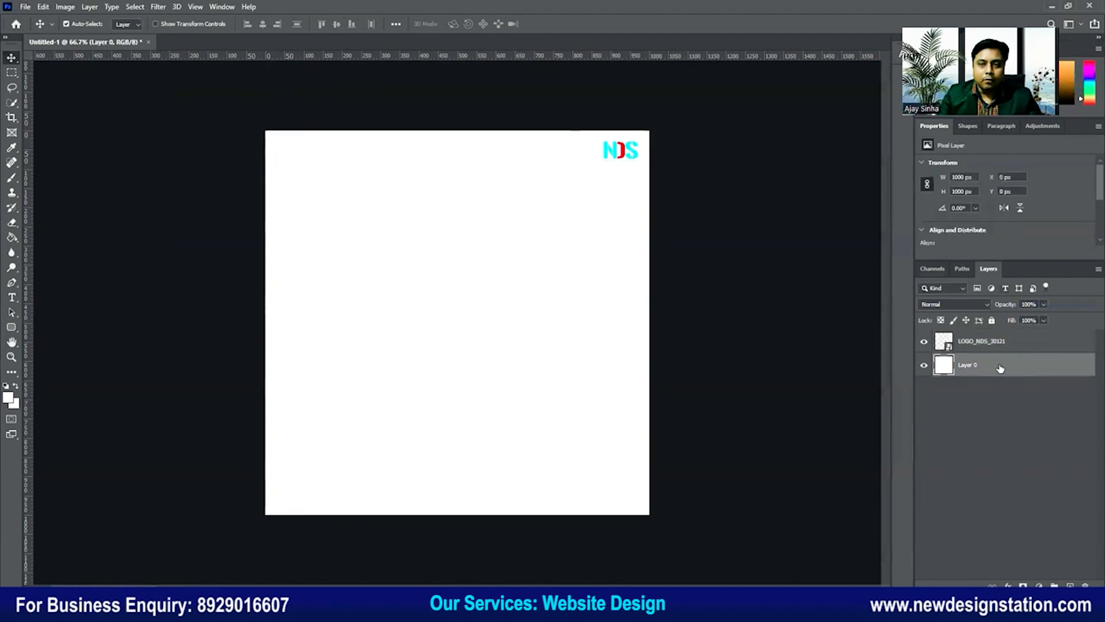
pyautogui.click(626, 154)
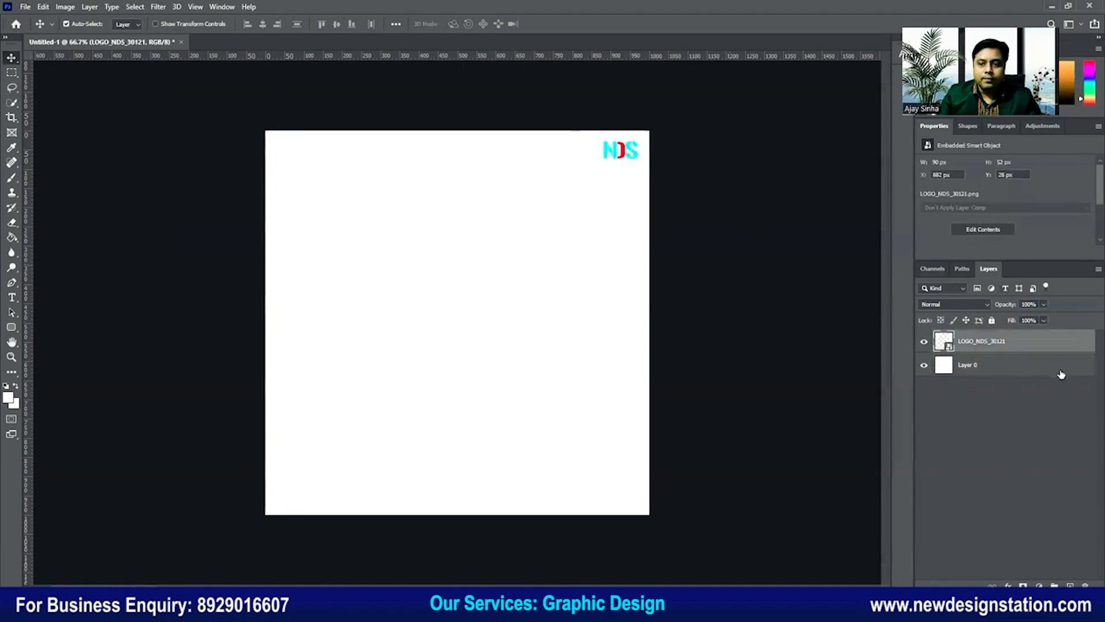
pyautogui.click(966, 364)
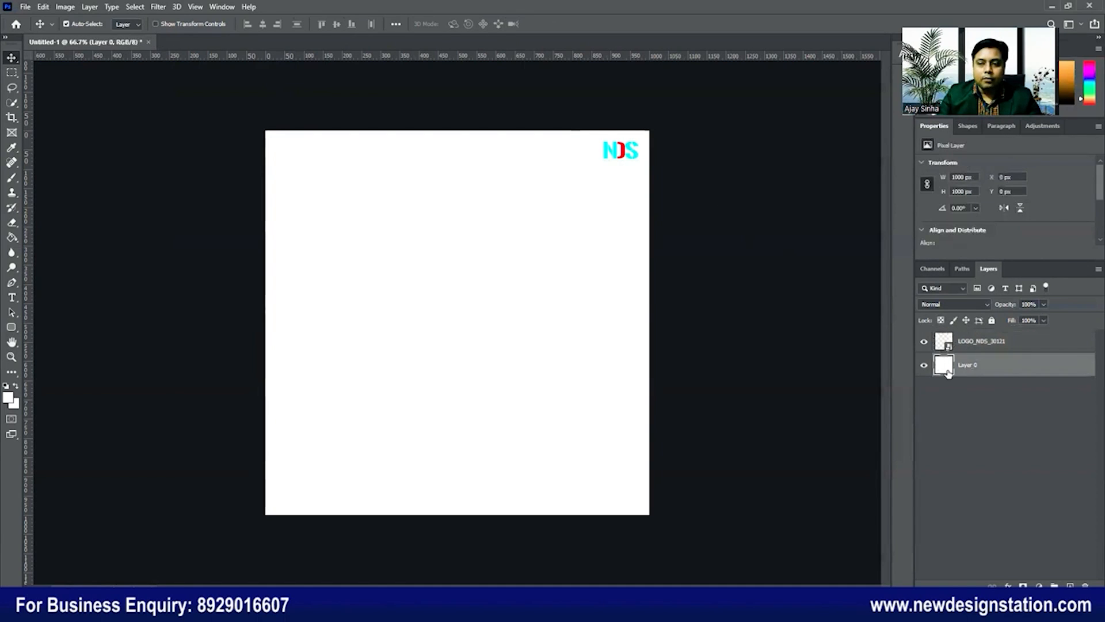
pyautogui.rightClick(947, 371)
pyautogui.click(990, 143)
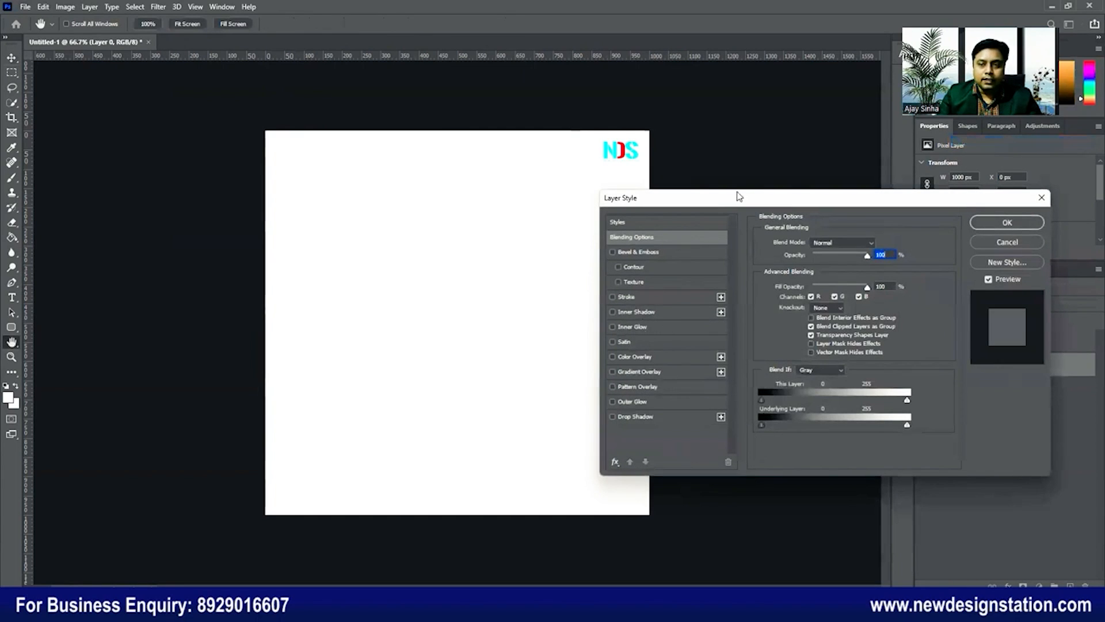
pyautogui.click(995, 243)
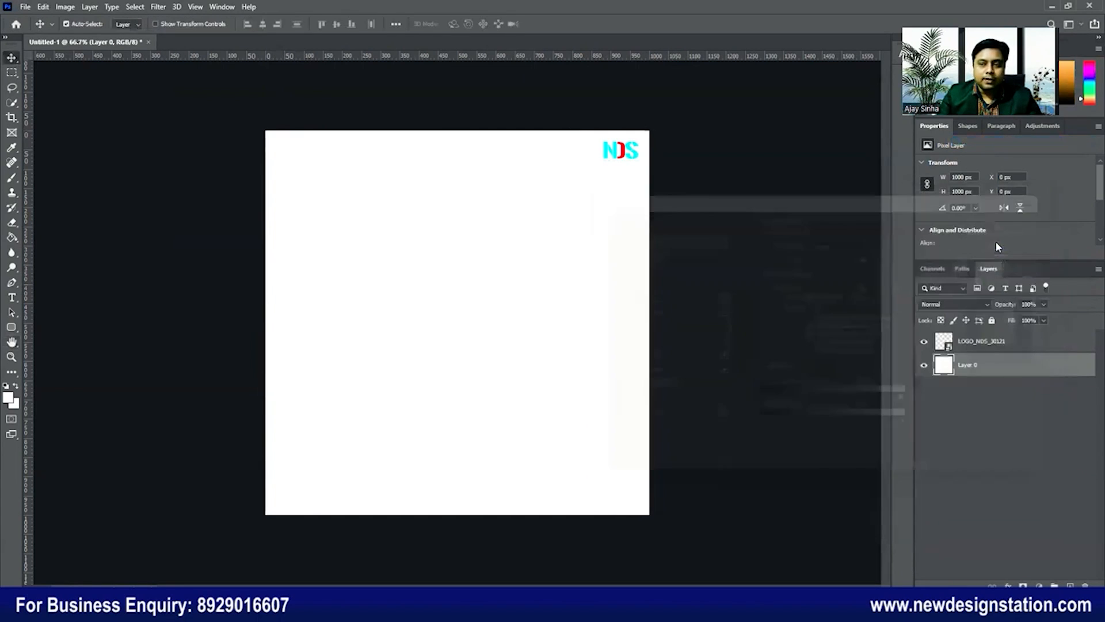
# - Add a Gradient Overlay to Layer 0 using the Blue_12 preset from the Blues group
pyautogui.rightClick(994, 362)
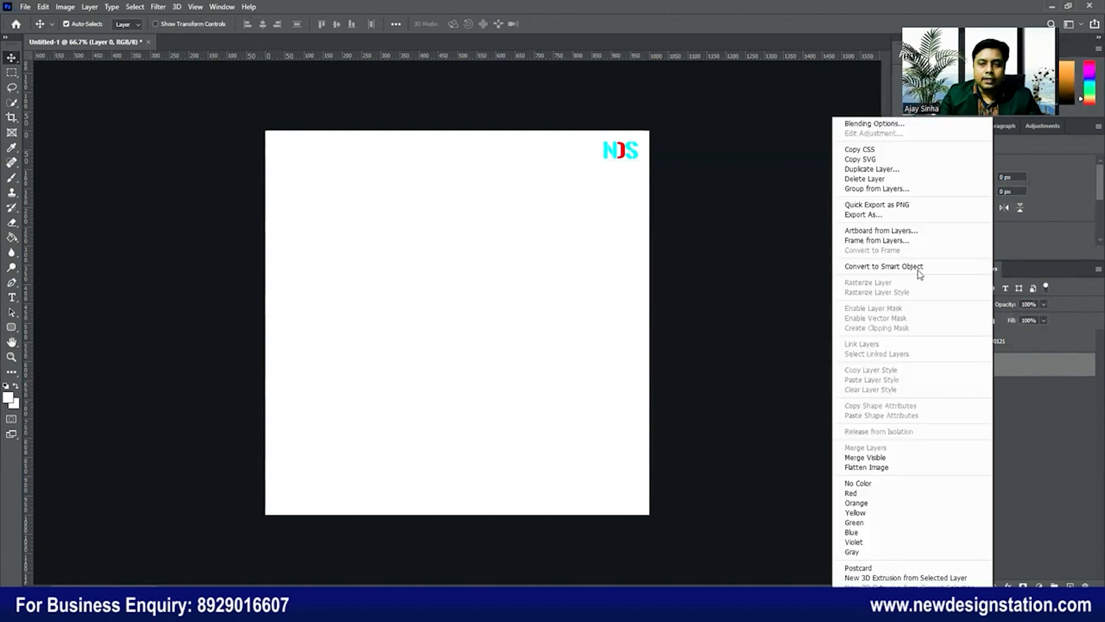
pyautogui.click(890, 126)
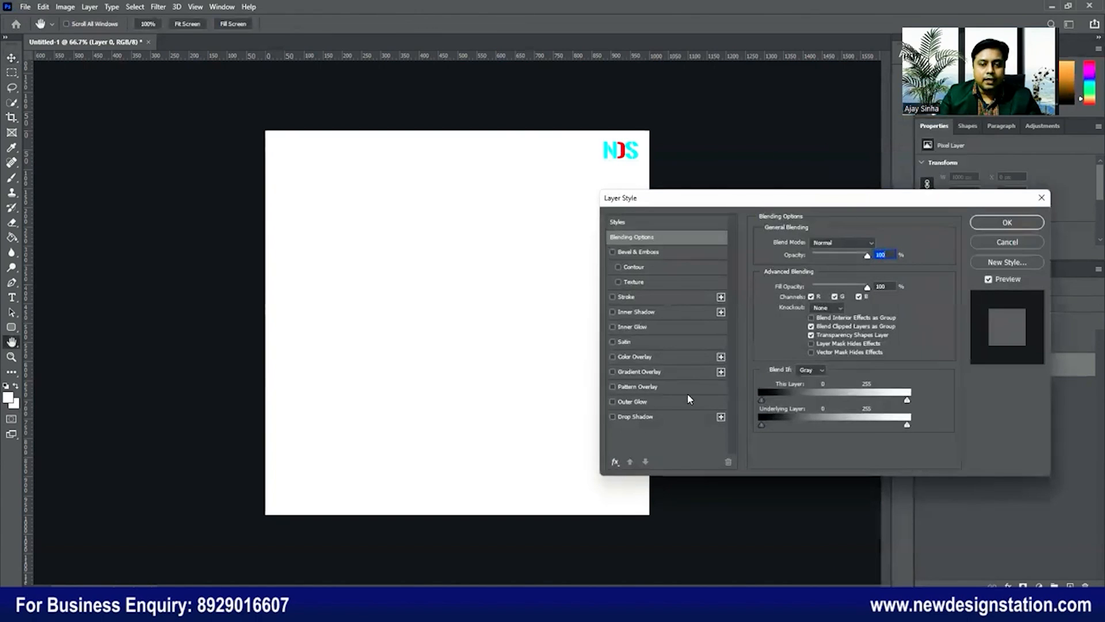
pyautogui.click(612, 371)
pyautogui.click(637, 373)
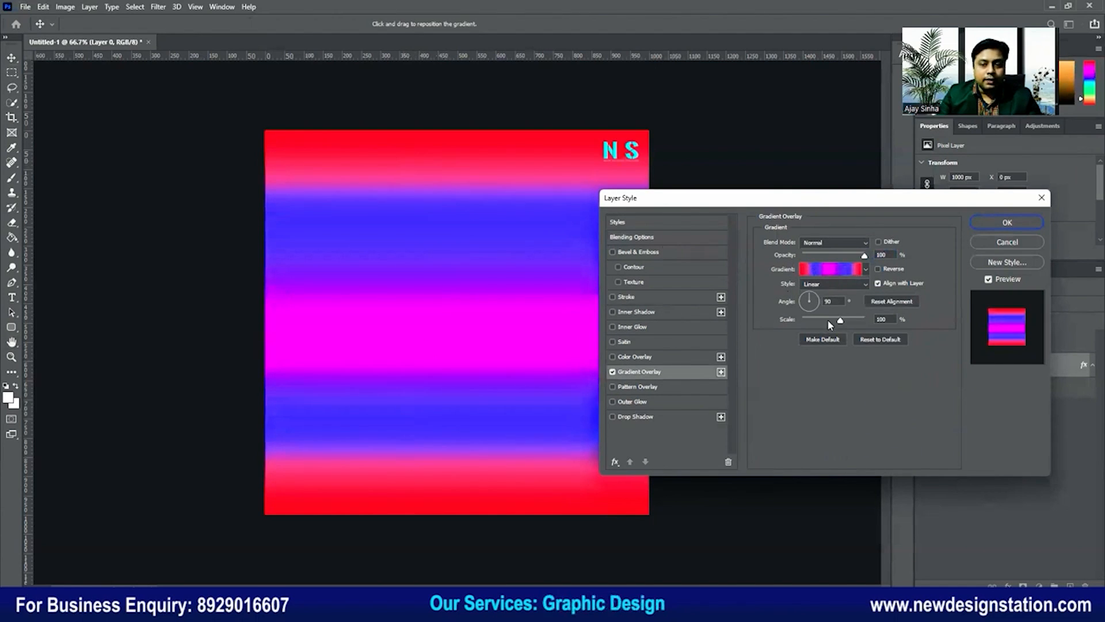
pyautogui.click(831, 268)
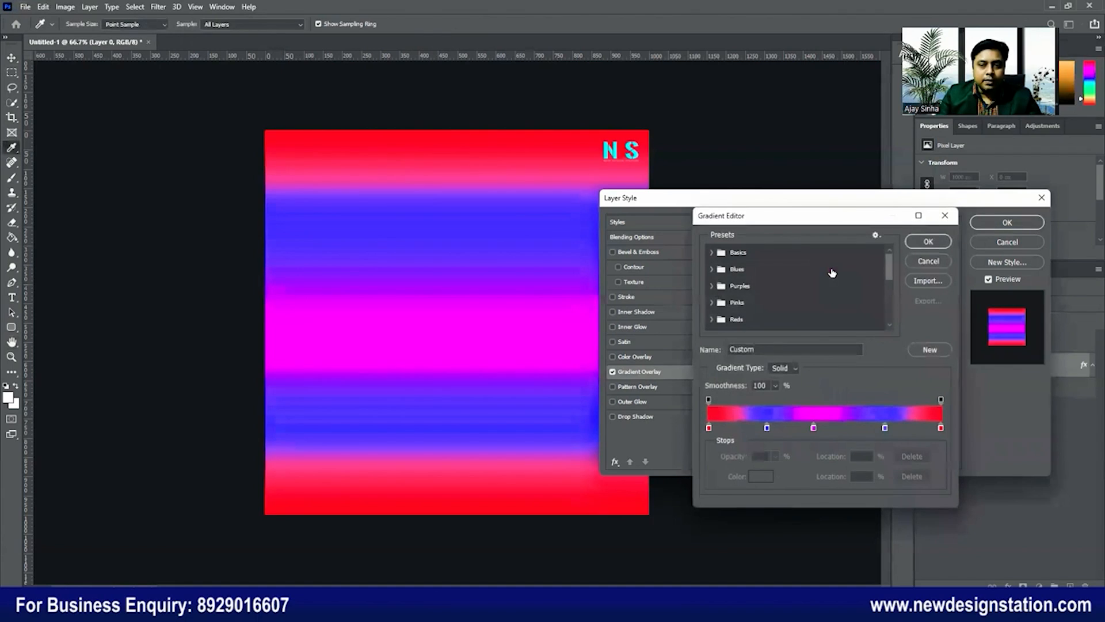
pyautogui.click(711, 269)
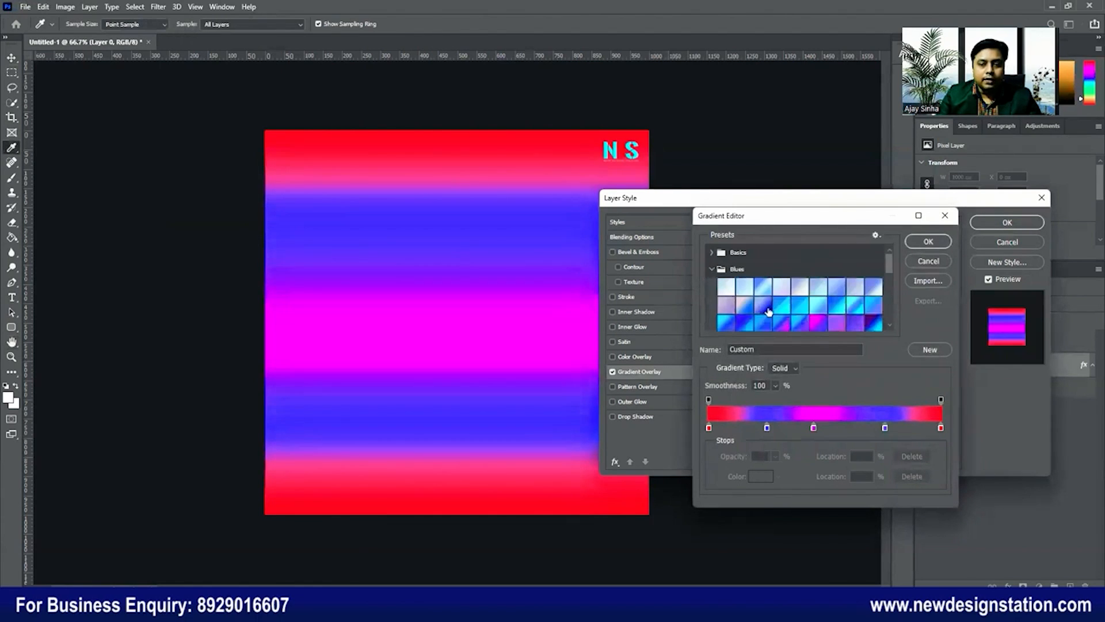
pyautogui.click(768, 307)
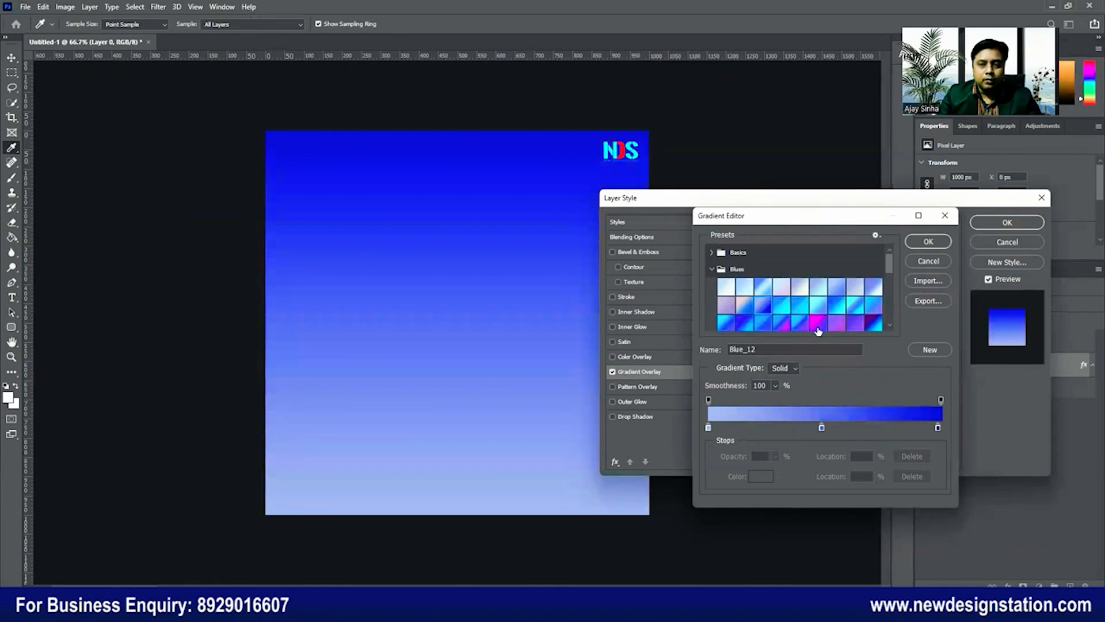
# - Recolour the gradient's light-blue start stop to #020c1e, remove the middle colour stop and apply the overlay to Layer 0
pyautogui.click(708, 428)
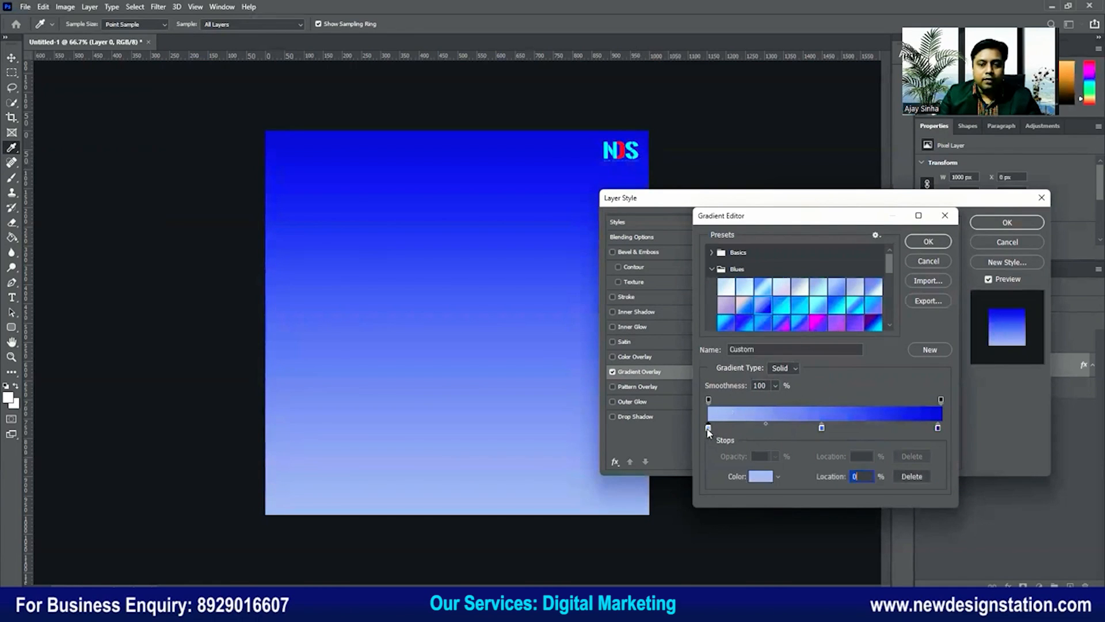
pyautogui.click(760, 477)
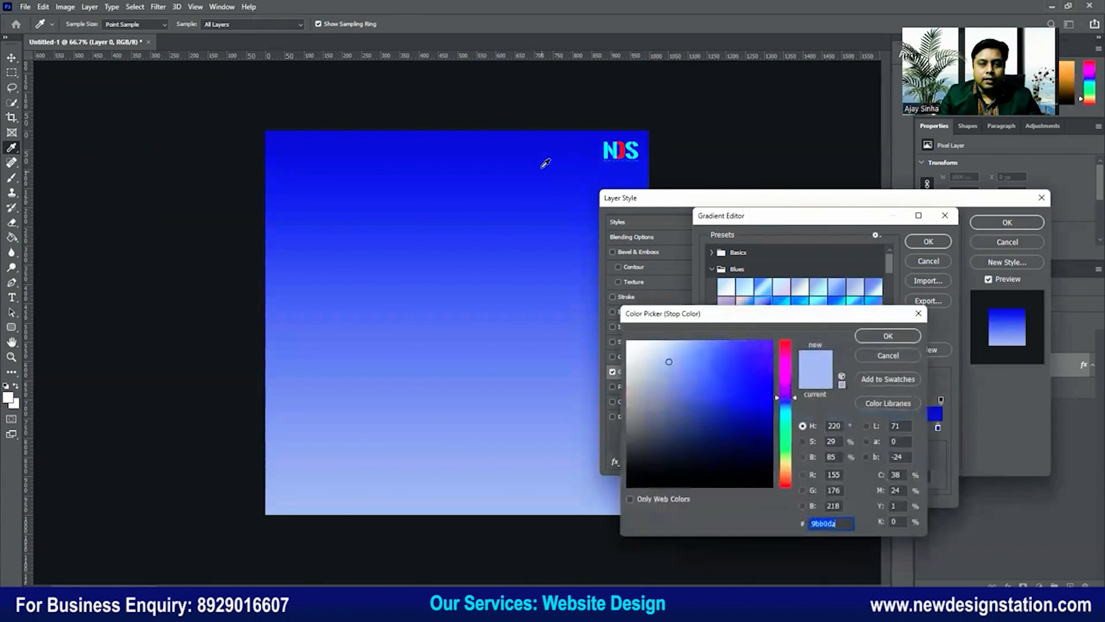
pyautogui.moveTo(767, 459)
pyautogui.mouseDown()
pyautogui.moveTo(762, 438)
pyautogui.moveTo(763, 468)
pyautogui.mouseUp()
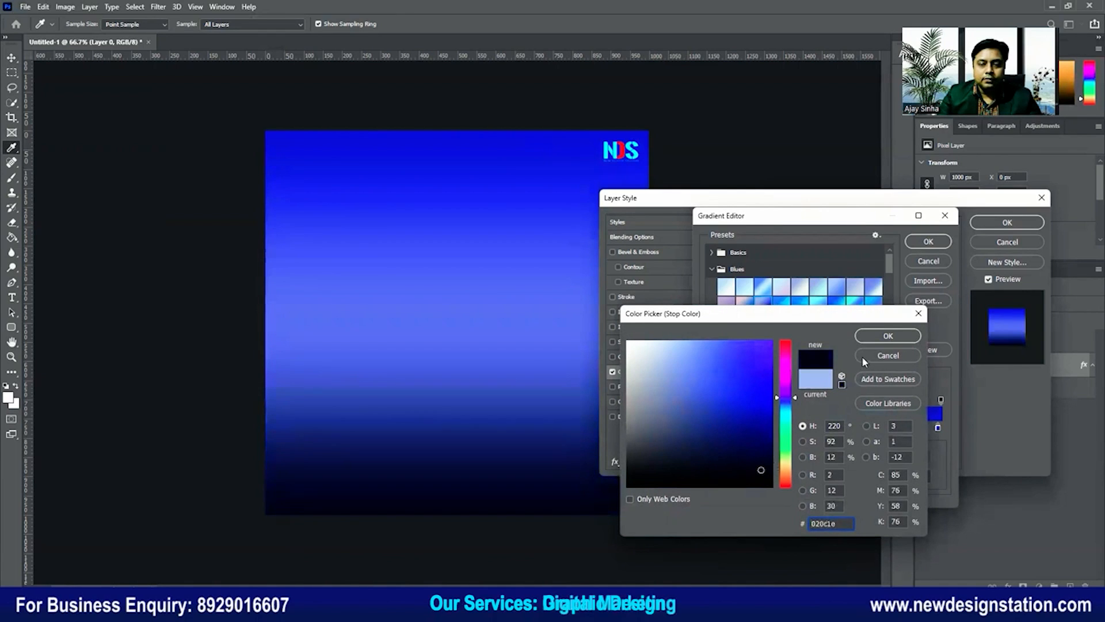
pyautogui.click(888, 335)
pyautogui.moveTo(821, 427); pyautogui.dragTo(820, 449)
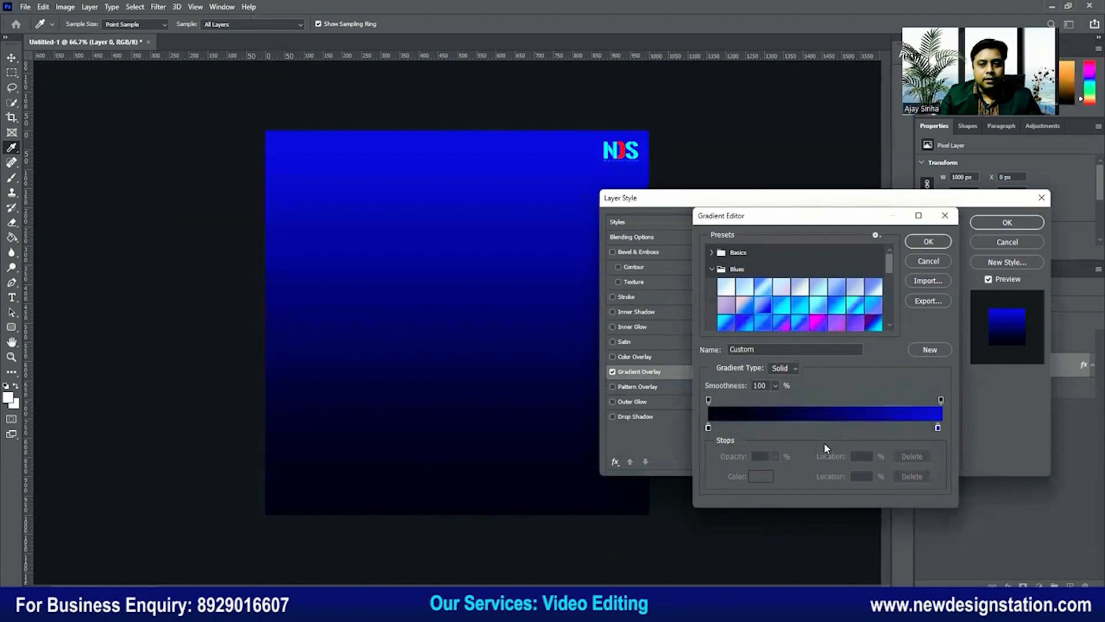
pyautogui.click(925, 244)
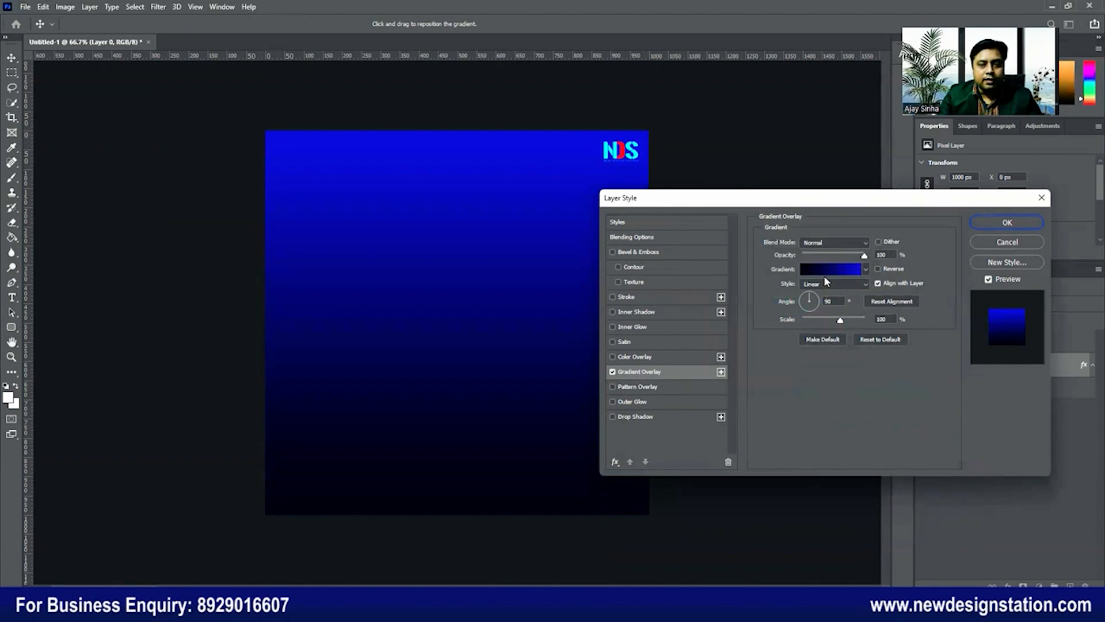
pyautogui.click(991, 221)
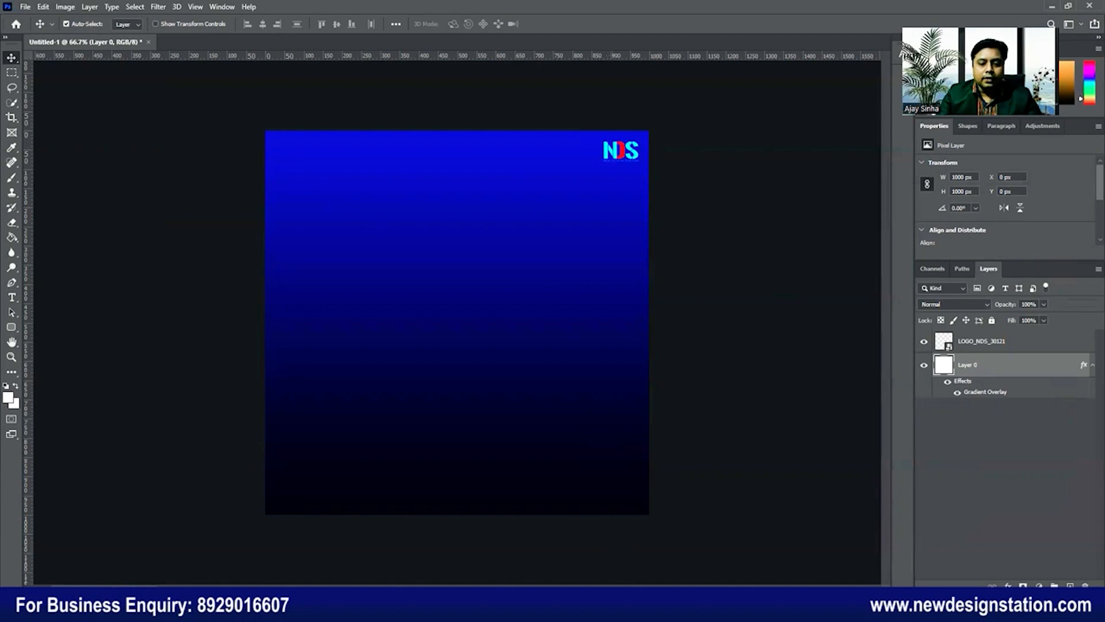
# - Switch to the Notepad copy text, copy its first line "Are you Looking for" and return to Photoshop
pyautogui.hotkey('alt', 'Tab')
pyautogui.moveTo(608, 208); pyautogui.dragTo(776, 302)
pyautogui.scroll(2, 776, 302)
pyautogui.click(713, 260)
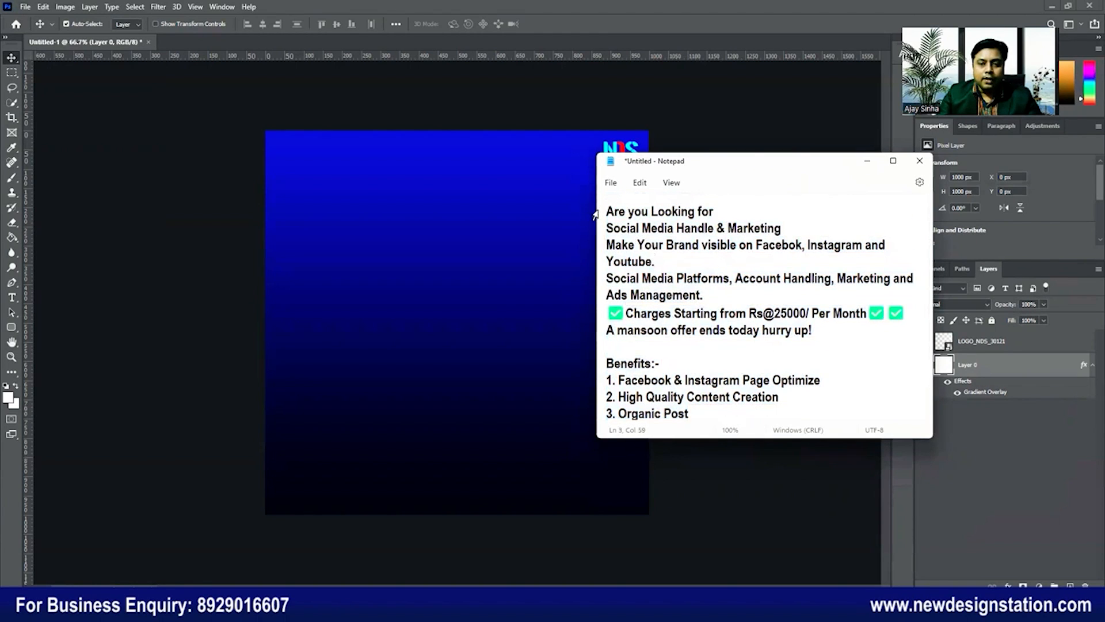
pyautogui.moveTo(607, 211); pyautogui.dragTo(715, 212)
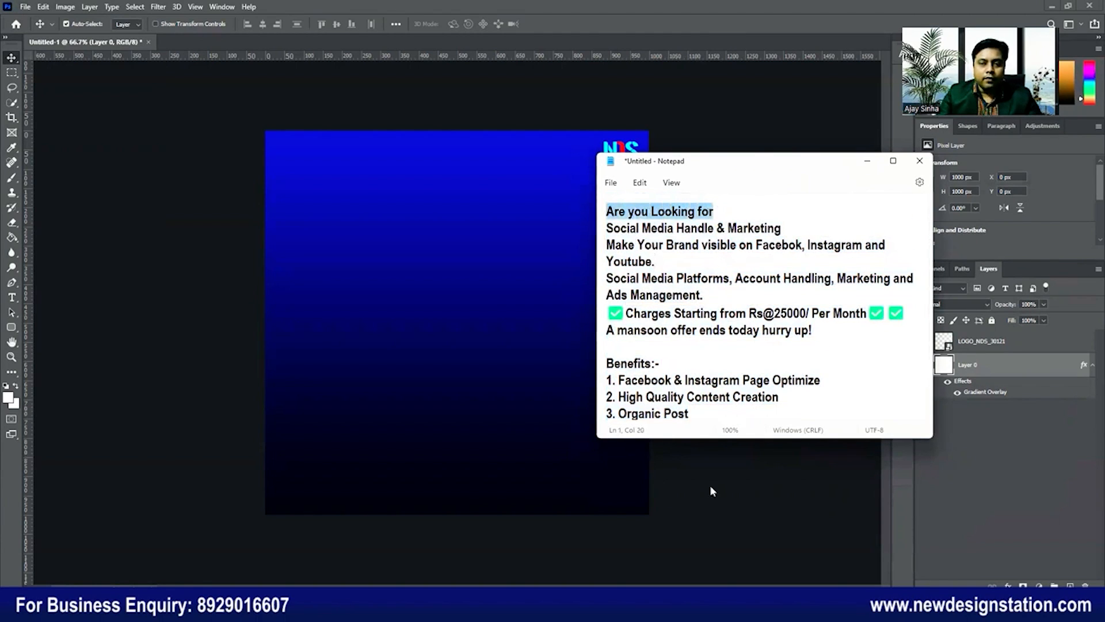
pyautogui.moveTo(714, 211); pyautogui.dragTo(600, 207)
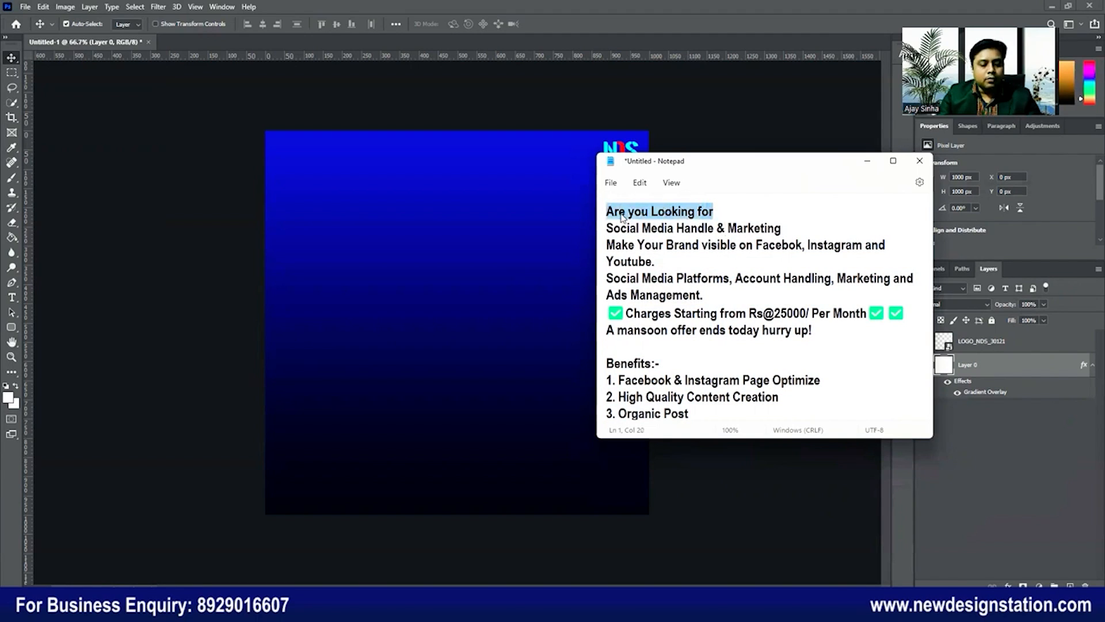
pyautogui.click(526, 198)
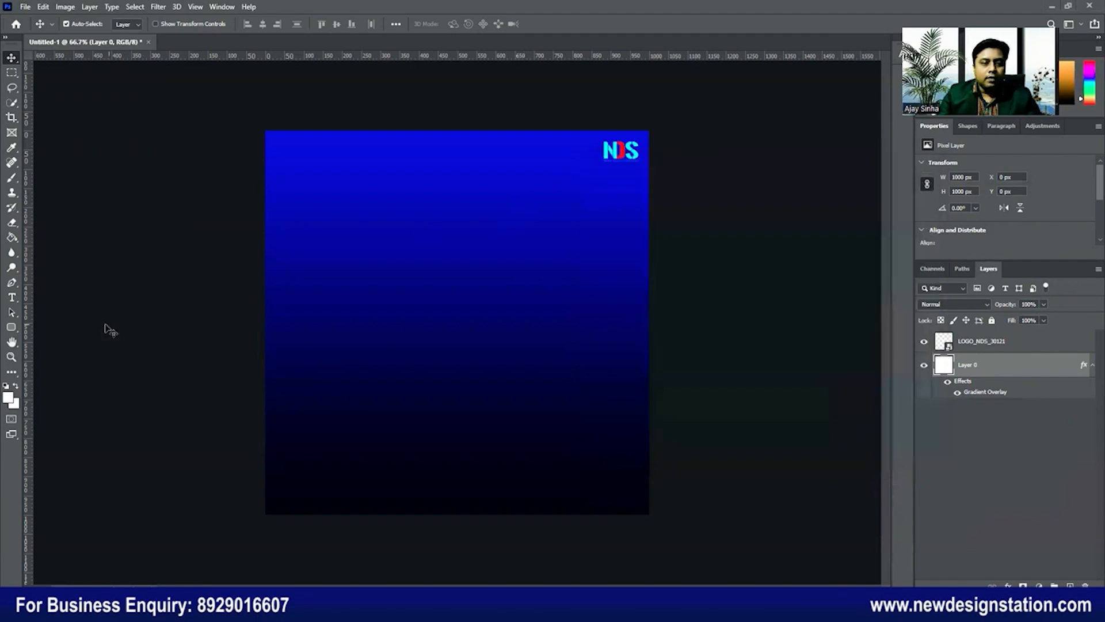
# - Add a text line reading "Are you Looking for" in the upper part of the canvas, below the logo
pyautogui.moveTo(16, 297); pyautogui.dragTo(50, 301)
pyautogui.click(382, 194)
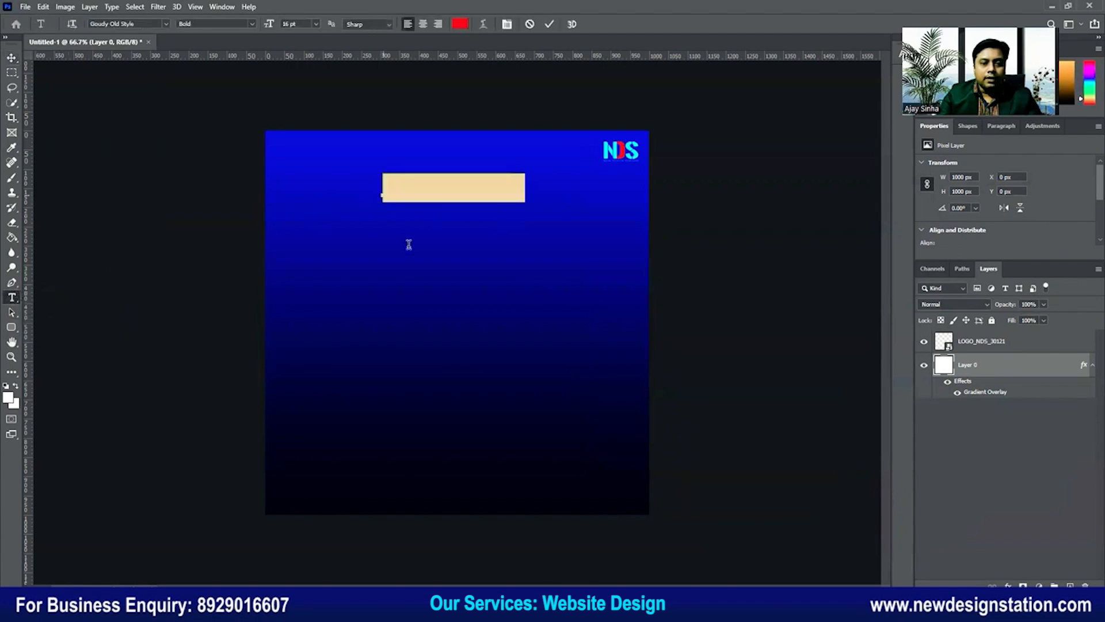
pyautogui.write('Are you Looking for')
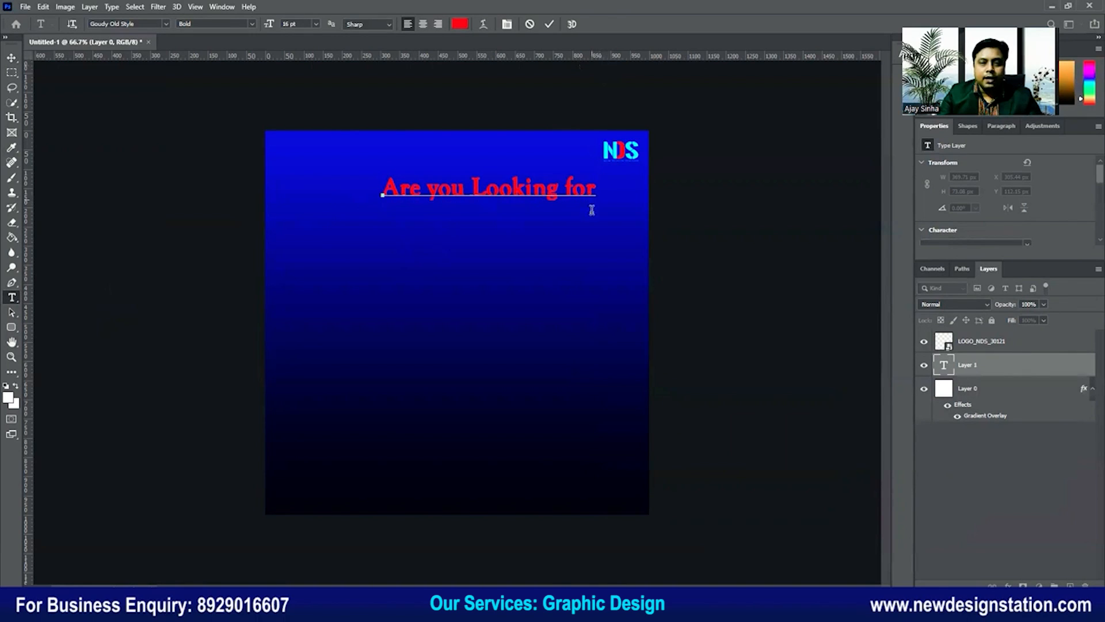
pyautogui.click(522, 428)
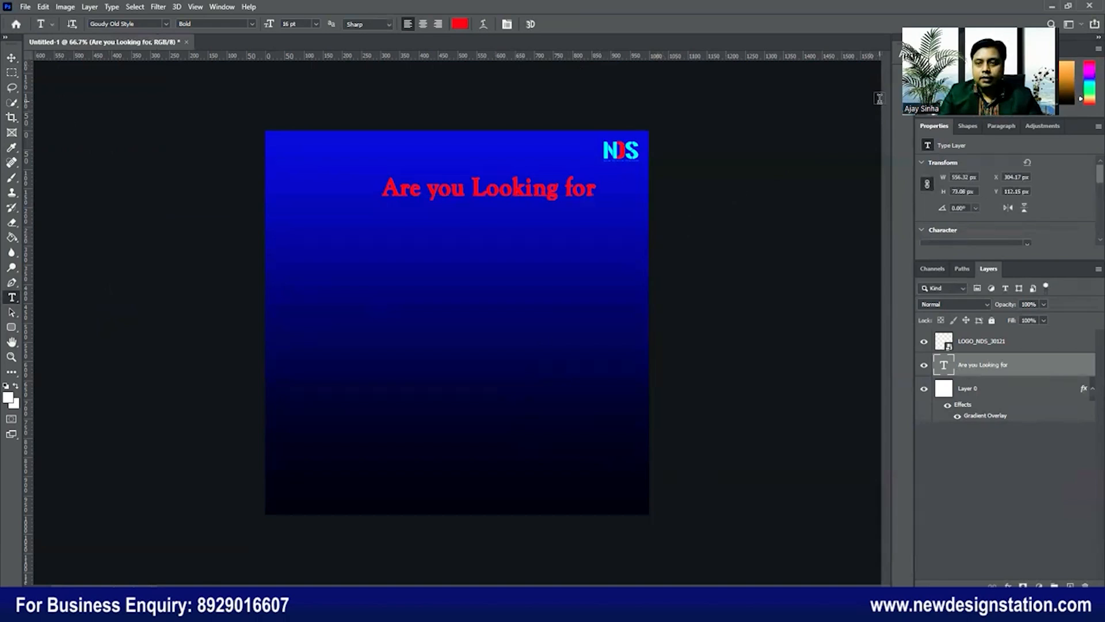
# - Recolour the "Are you Looking for" text to white (#ffffff)
pyautogui.click(900, 57)
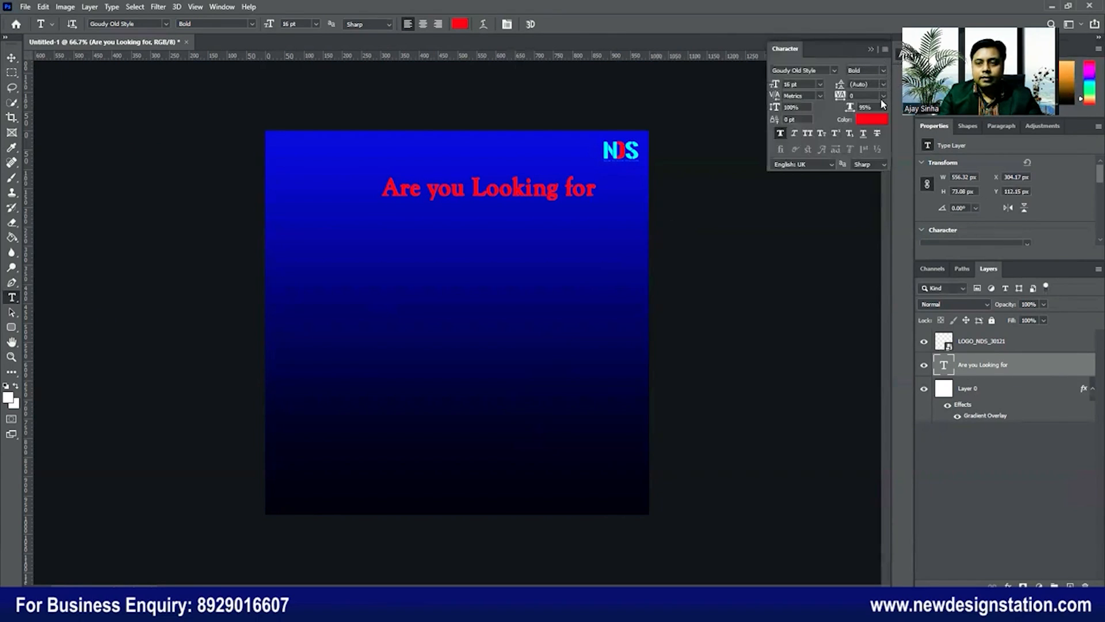
pyautogui.click(871, 120)
pyautogui.moveTo(645, 369); pyautogui.dragTo(611, 305)
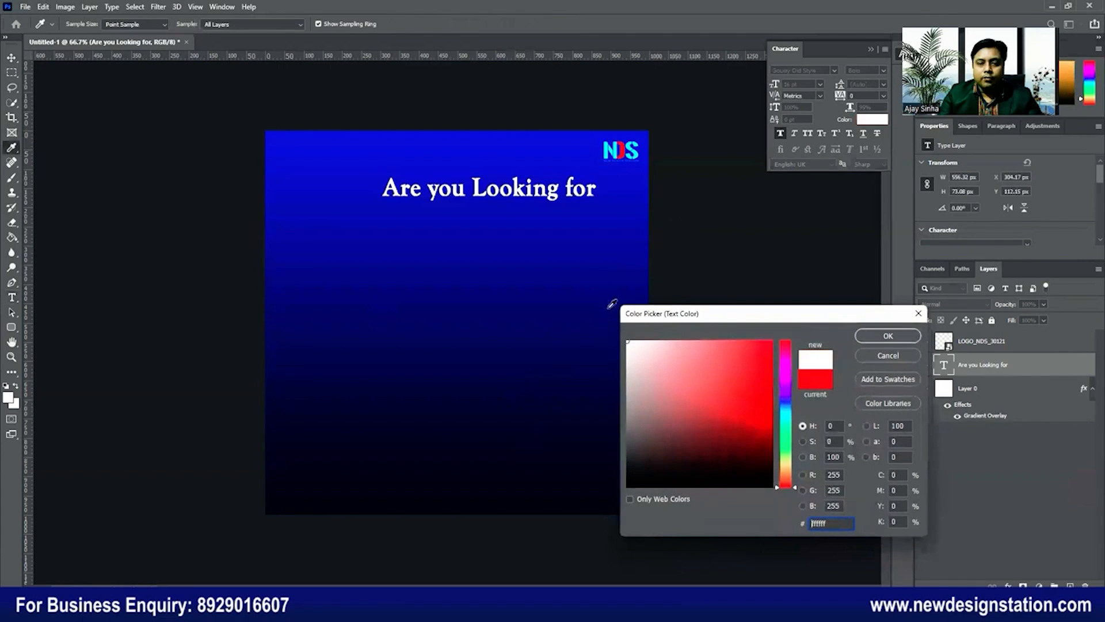
pyautogui.click(887, 336)
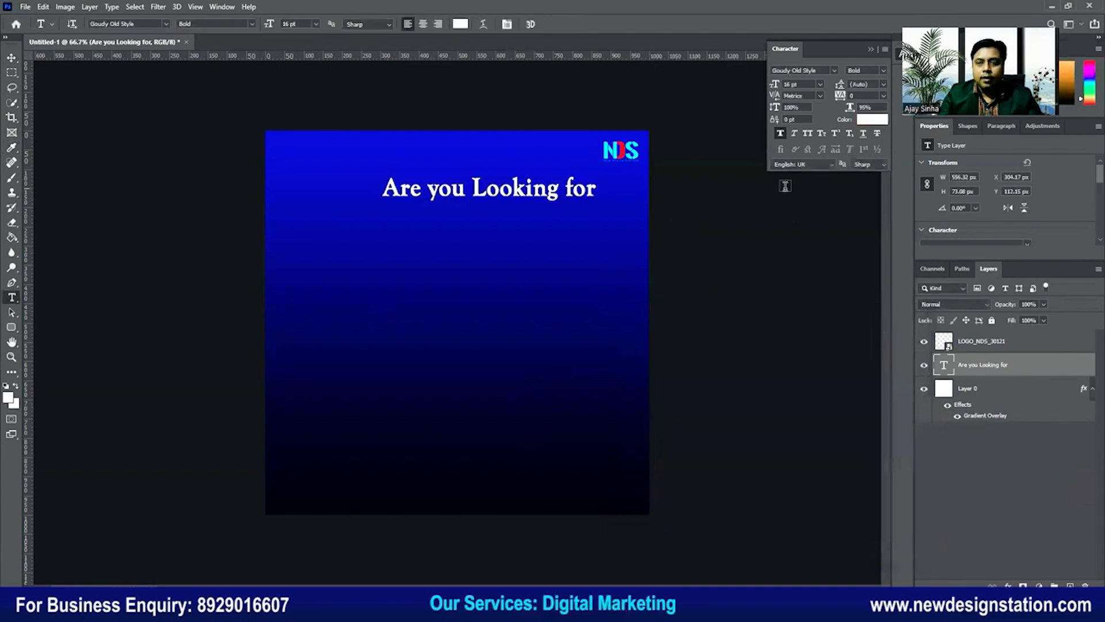
# - Set the heading text's font to Helvetica in the Regular style and turn off its faux bold
pyautogui.click(834, 70)
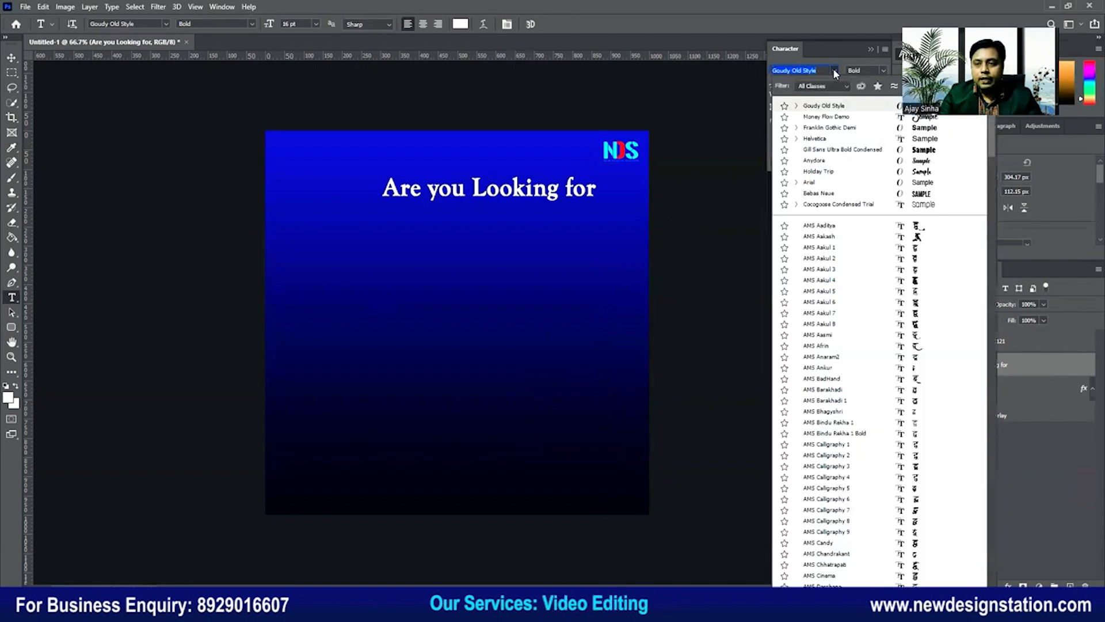
pyautogui.click(812, 138)
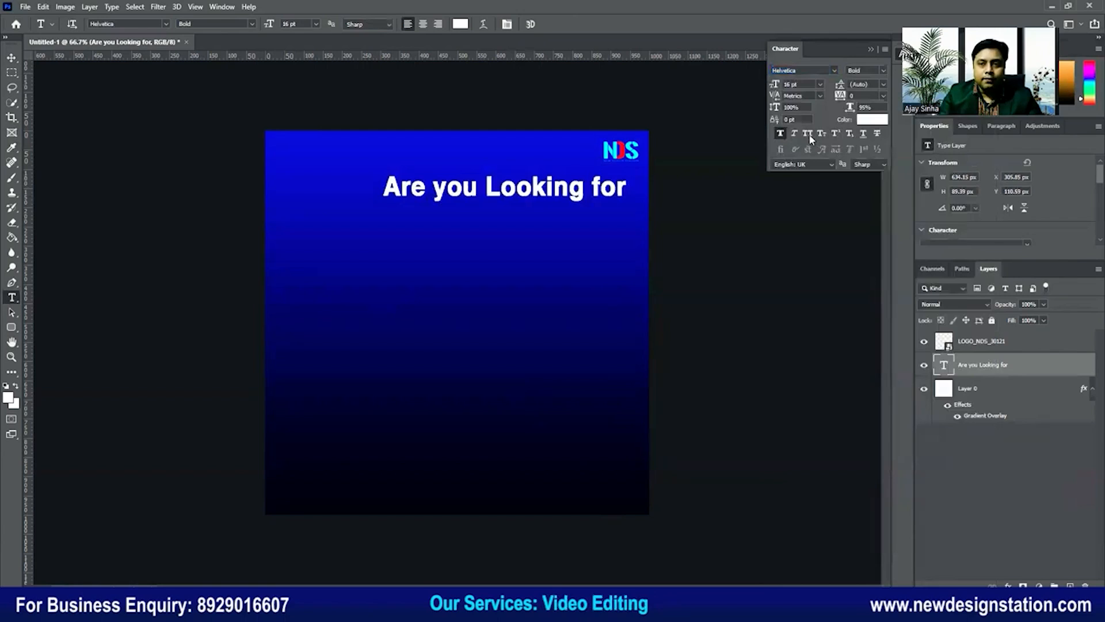
pyautogui.click(881, 70)
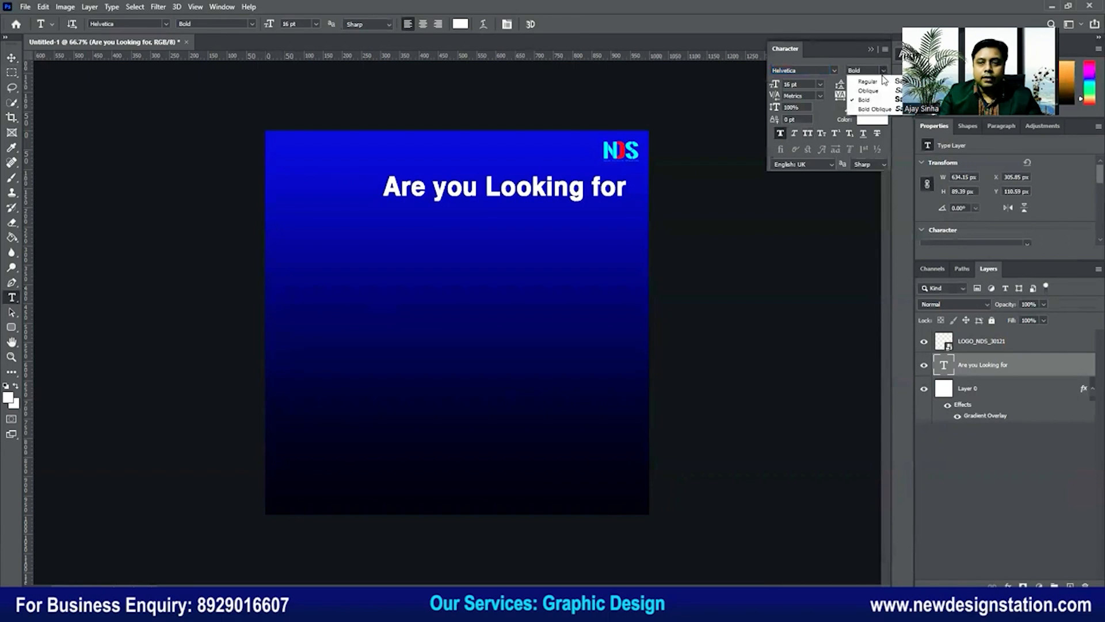
pyautogui.click(883, 84)
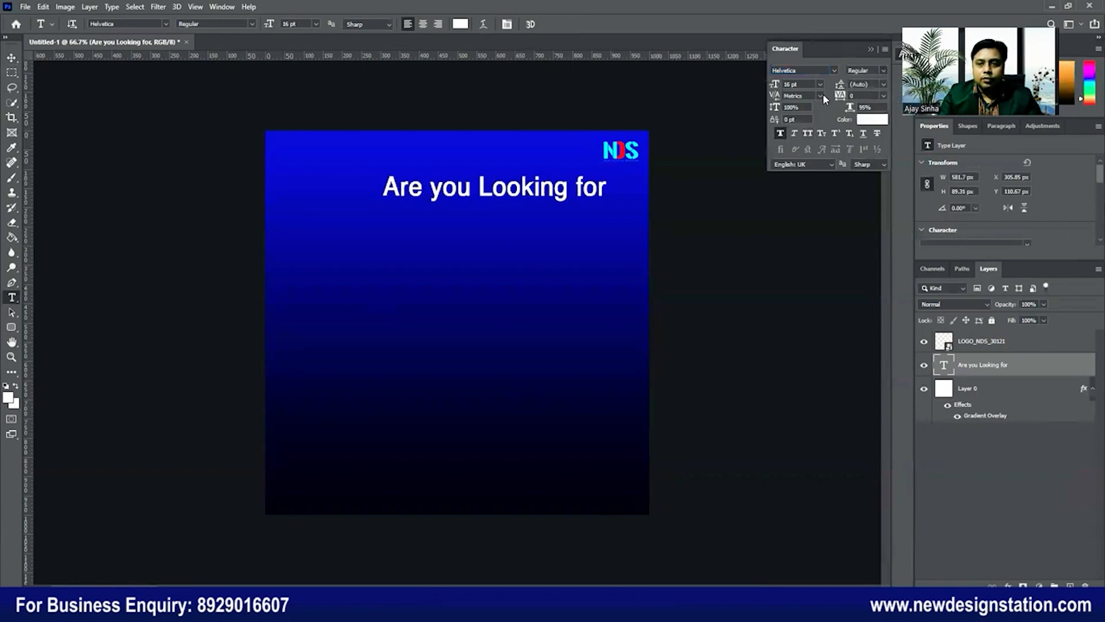
pyautogui.click(780, 133)
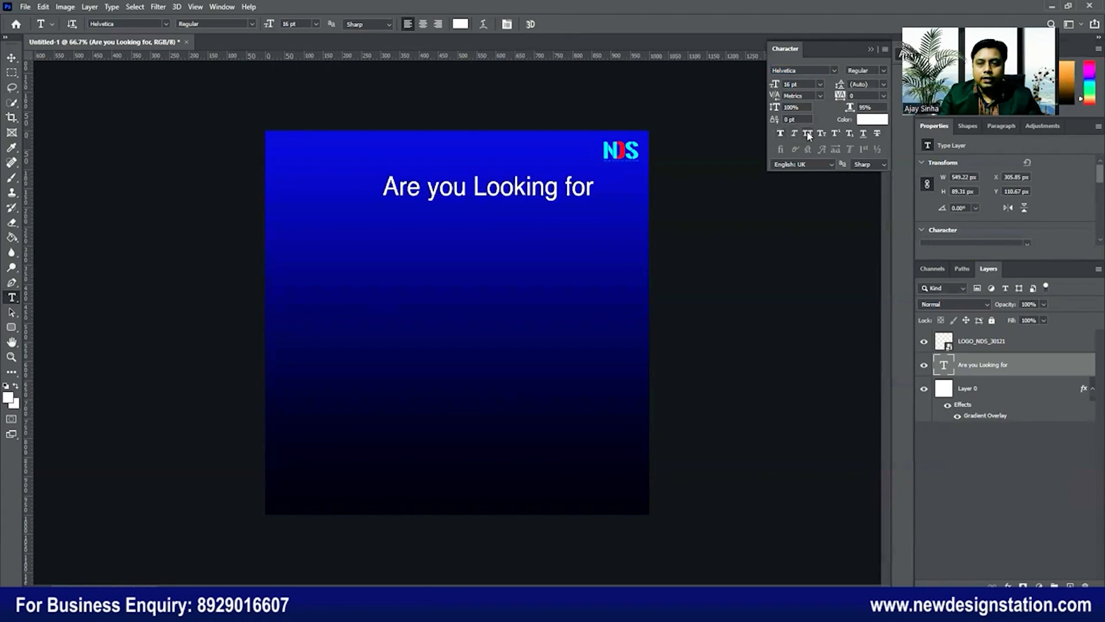
pyautogui.click(808, 133)
pyautogui.click(808, 133)
# - Reduce the heading text's font size to 10 pt
pyautogui.click(820, 84)
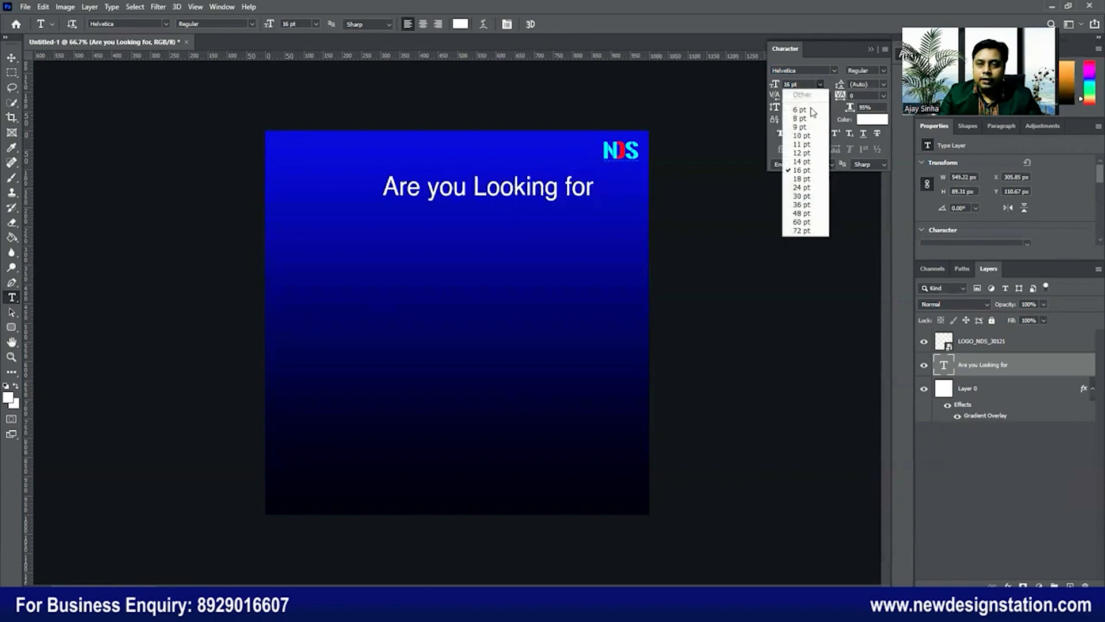
pyautogui.click(808, 136)
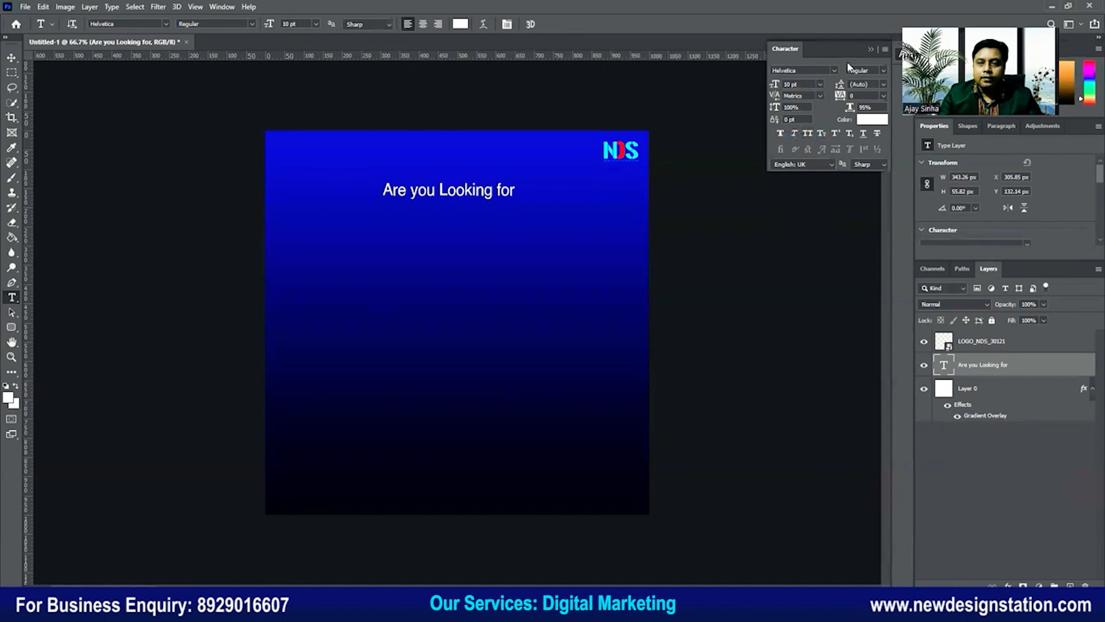
pyautogui.click(870, 49)
pyautogui.click(769, 149)
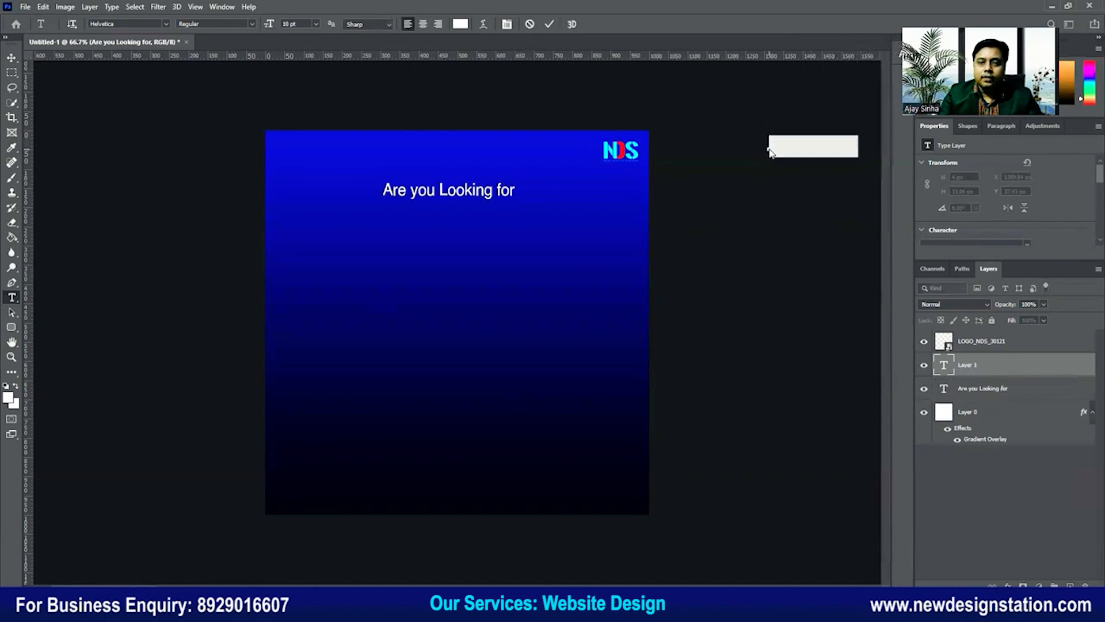
pyautogui.click(667, 117)
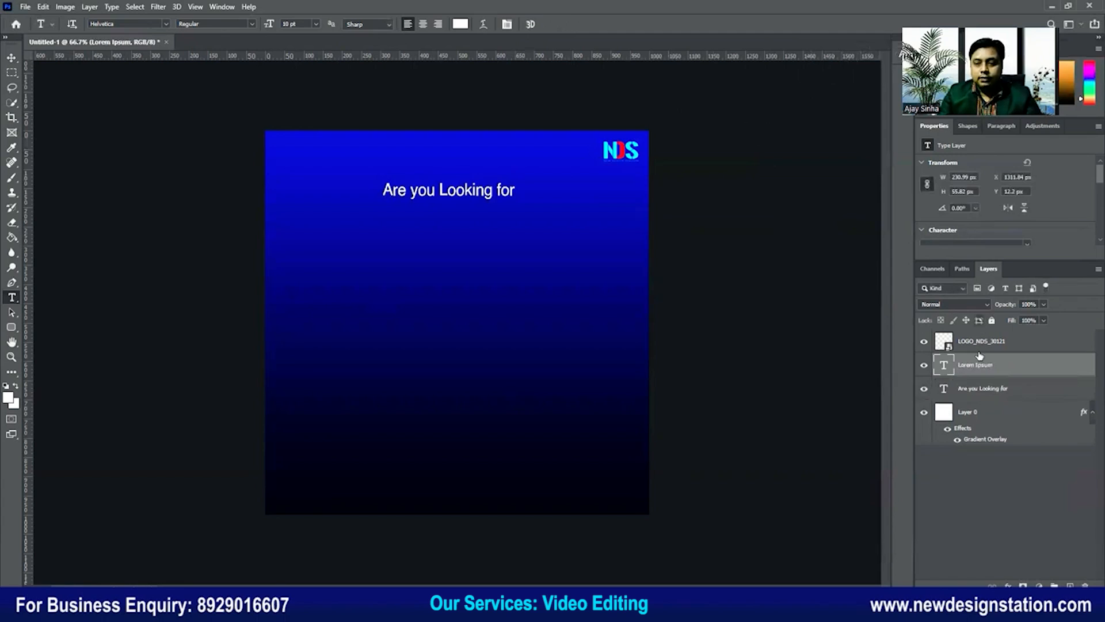
pyautogui.press('Delete')
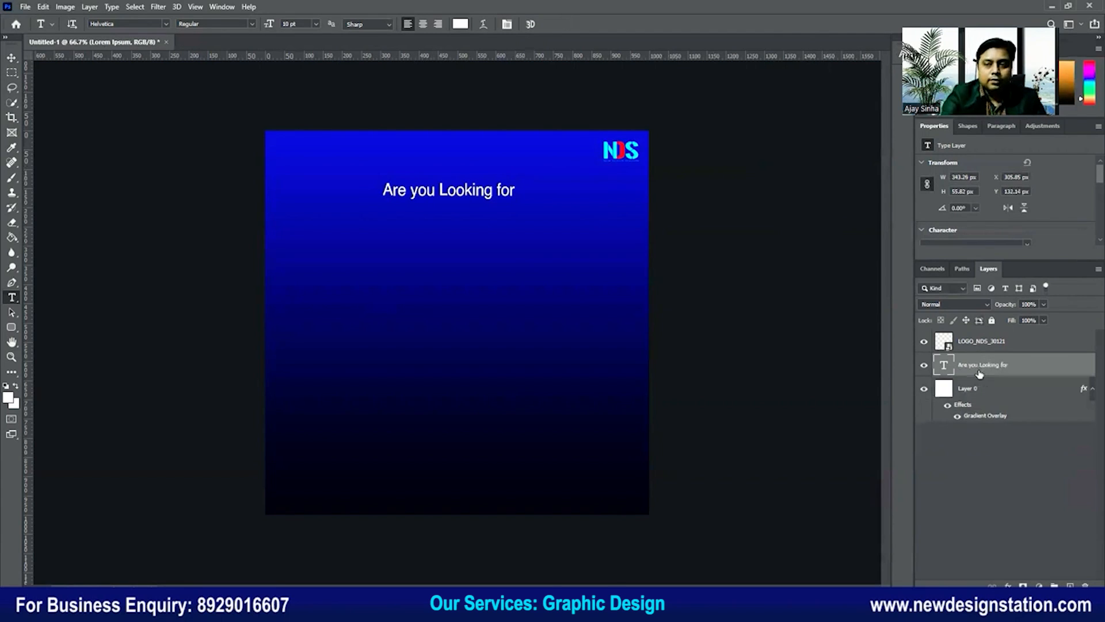
# - Centre the "Are you Looking for" text horizontally on the canvas and clear the canvas selection
pyautogui.click(11, 58)
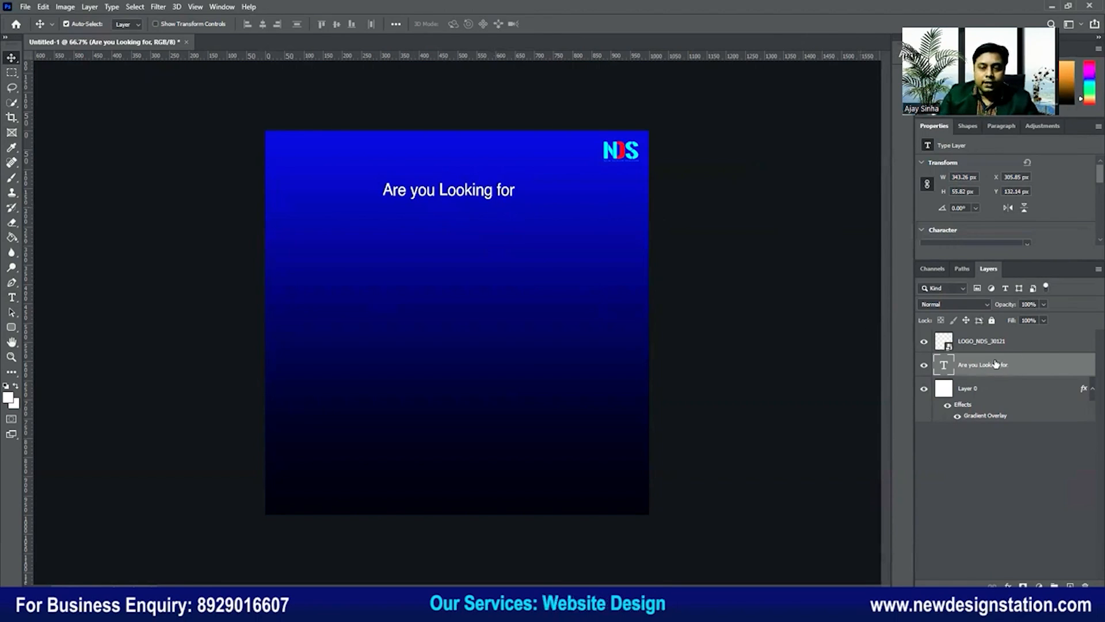
pyautogui.hotkey('ctrl', 'a')
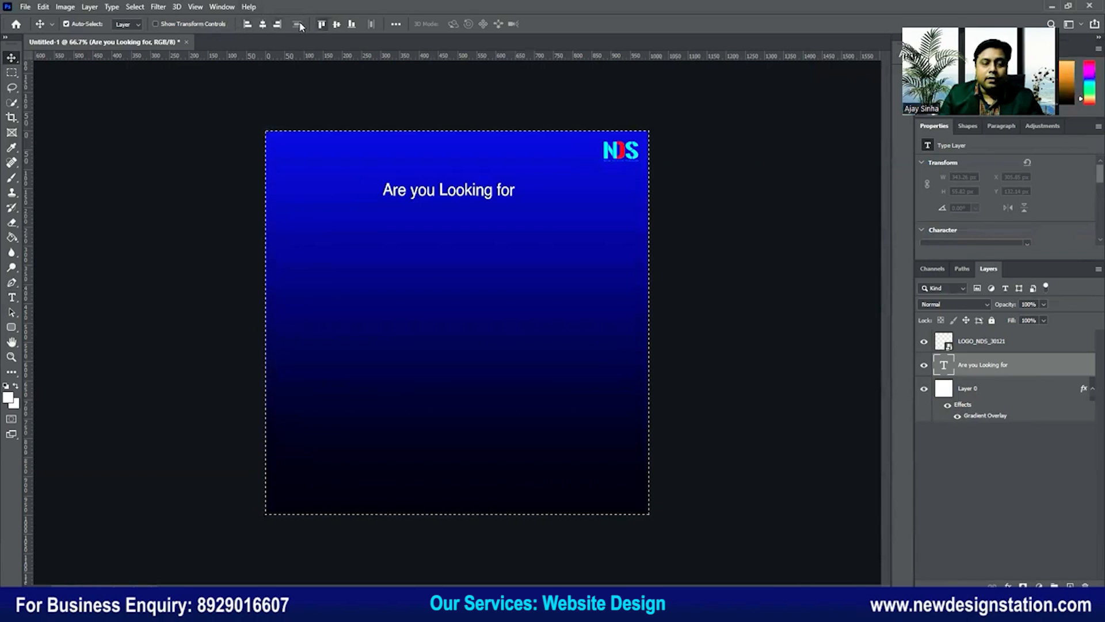
pyautogui.click(263, 25)
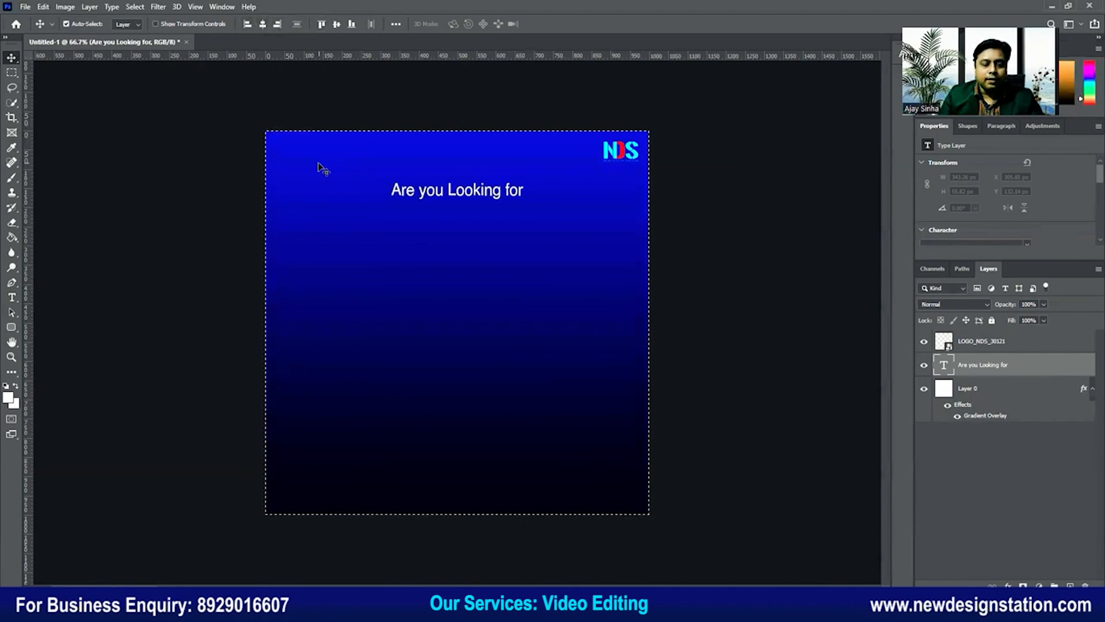
pyautogui.press('ctrl')
pyautogui.hotkey('ctrl', 'd')
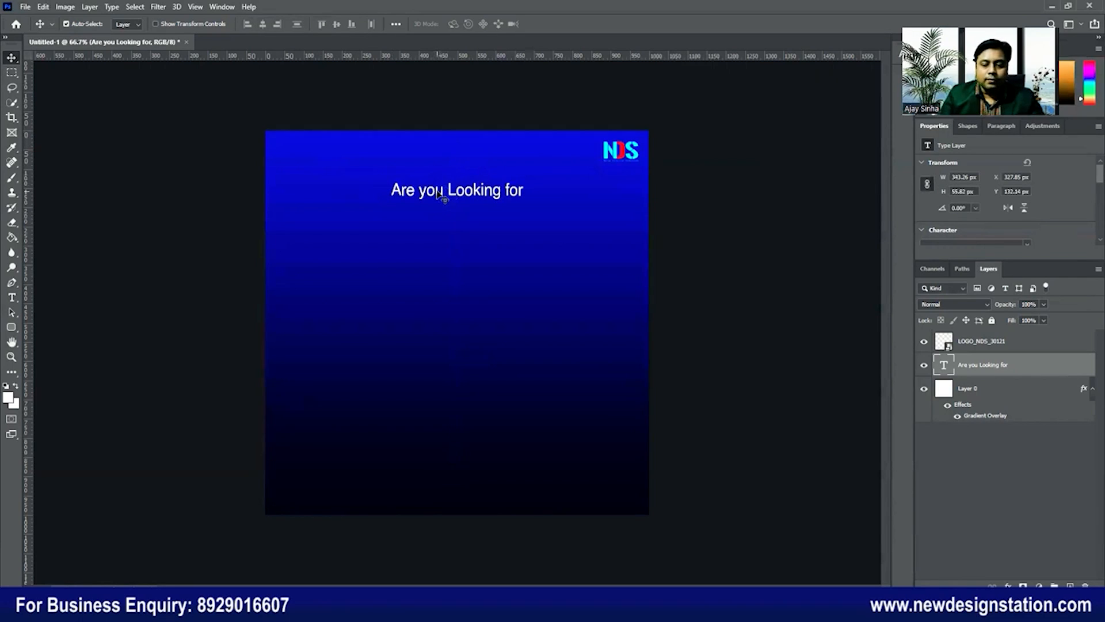
# - Nudge the centred heading text 30 px up the canvas and leave its layer selected
pyautogui.hotkey('shift', 'Up')
pyautogui.hotkey('shift', 'Up')
pyautogui.hotkey('shift', 'Up')
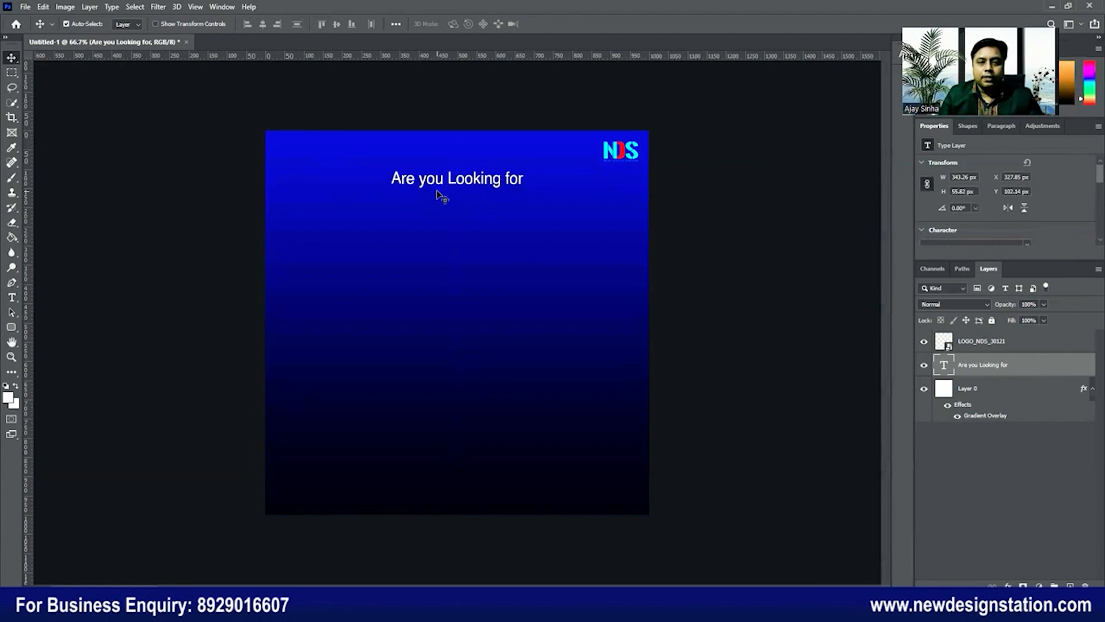
pyautogui.click(701, 194)
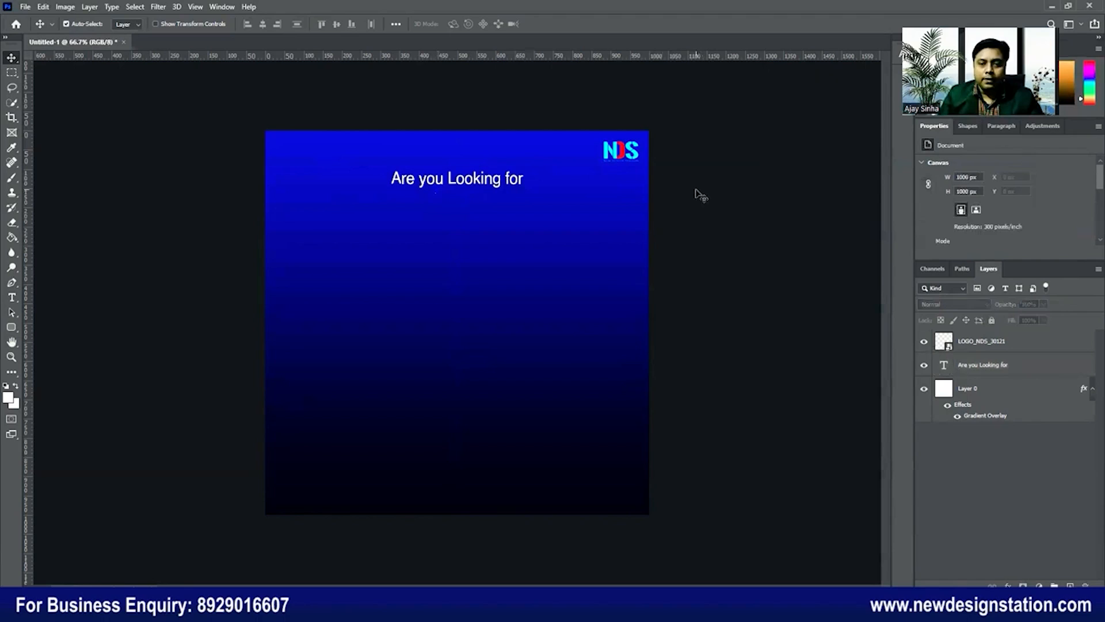
pyautogui.click(470, 180)
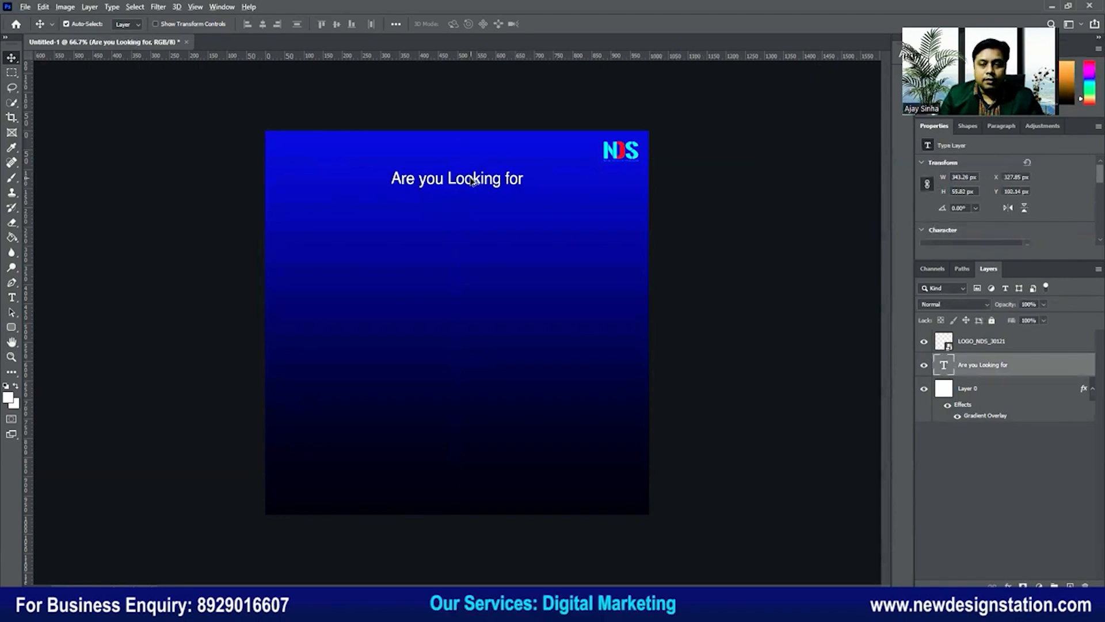